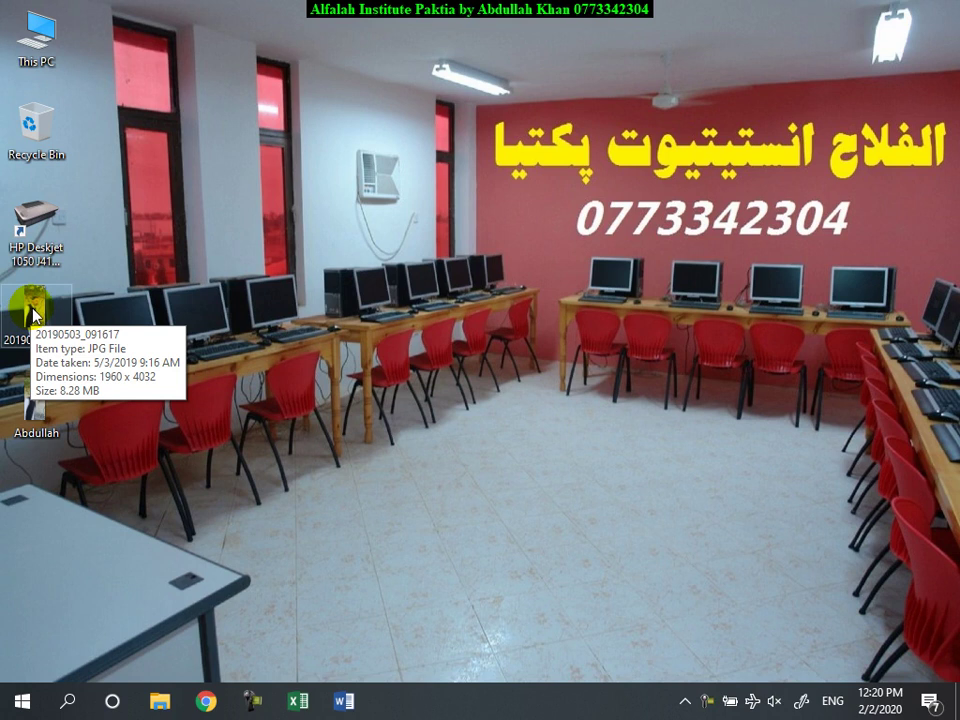
- Open the desktop photo 20190503_091617 for editing in Paint and resize it to 30 percent with the aspect ratio maintained
{"action": "right_click", "coordinate": [35, 313]}
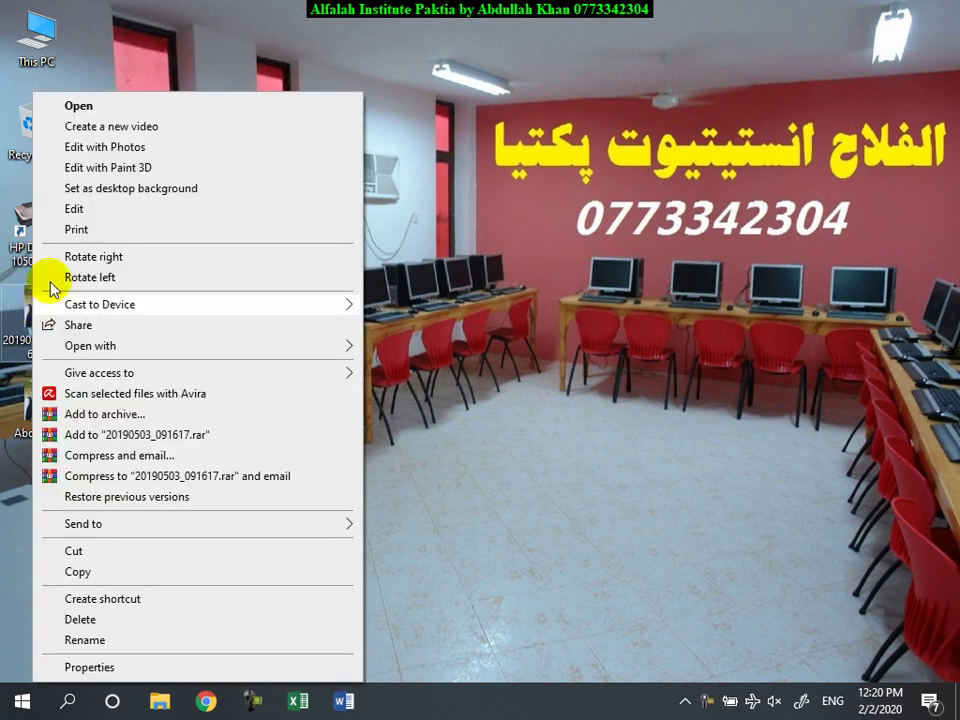
{"action": "left_click", "coordinate": [76, 209]}
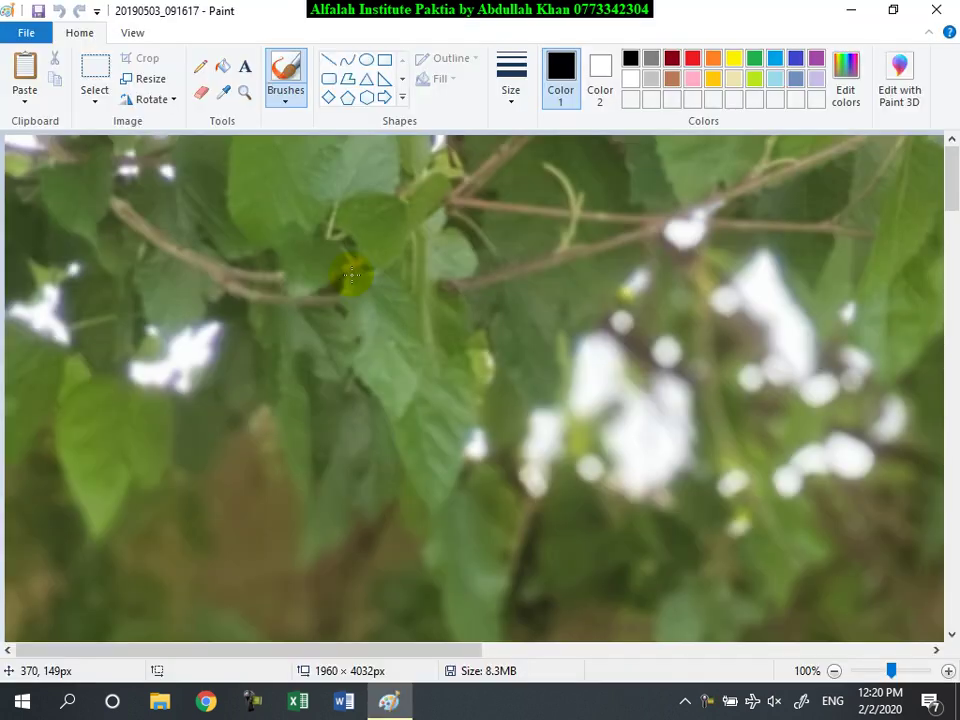
{"action": "left_click", "coordinate": [150, 79]}
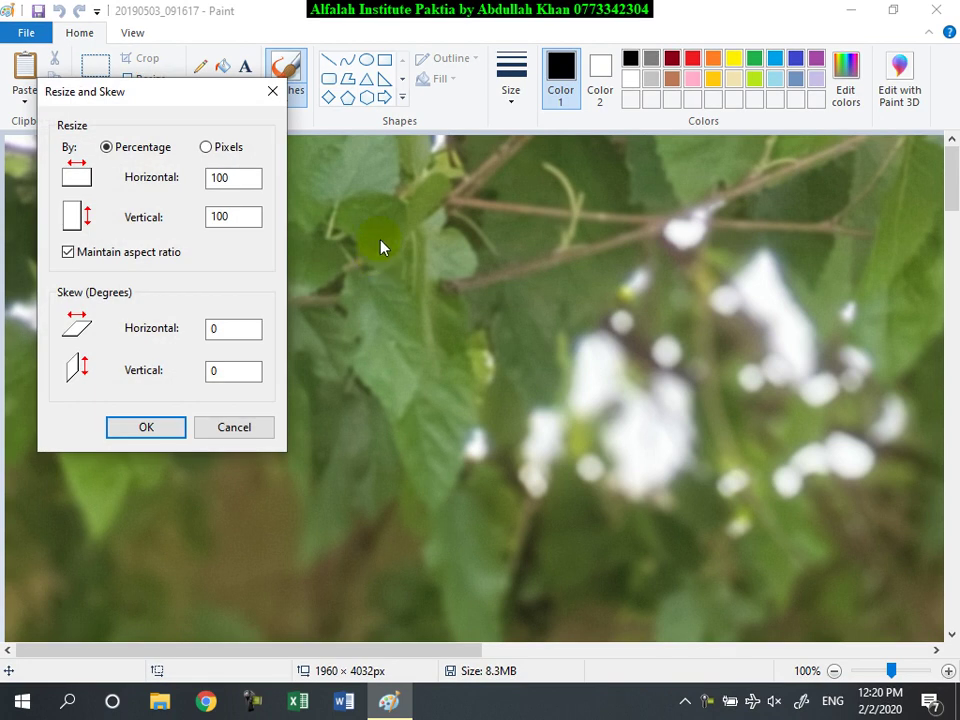
{"action": "left_click_drag", "start_coordinate": [255, 178], "coordinate": [200, 179]}
{"action": "type", "text": "30"}
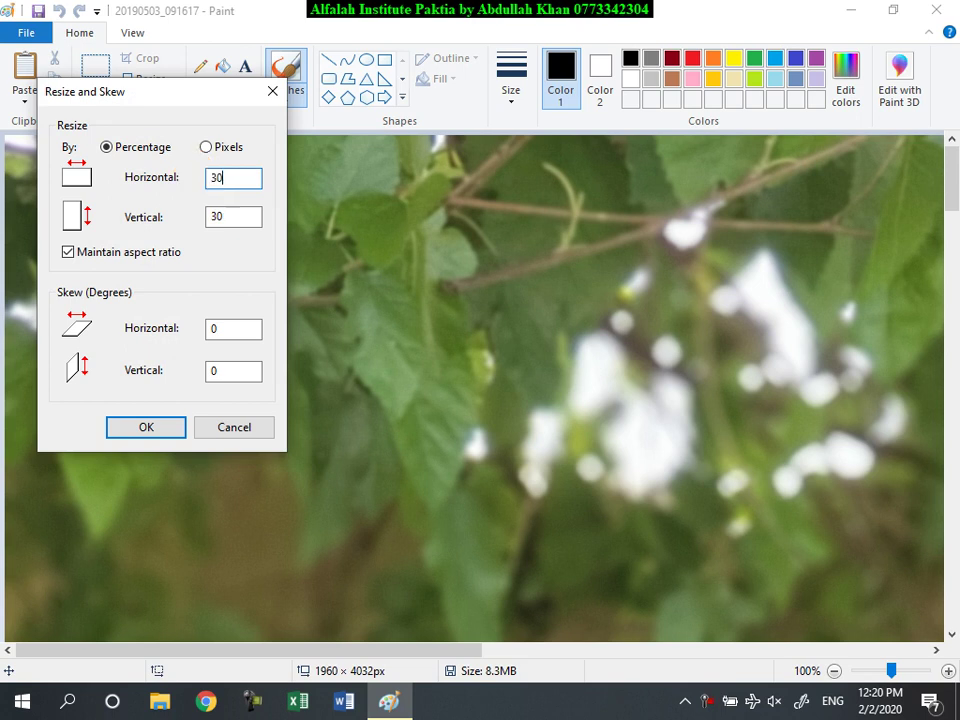
{"action": "left_click", "coordinate": [167, 437]}
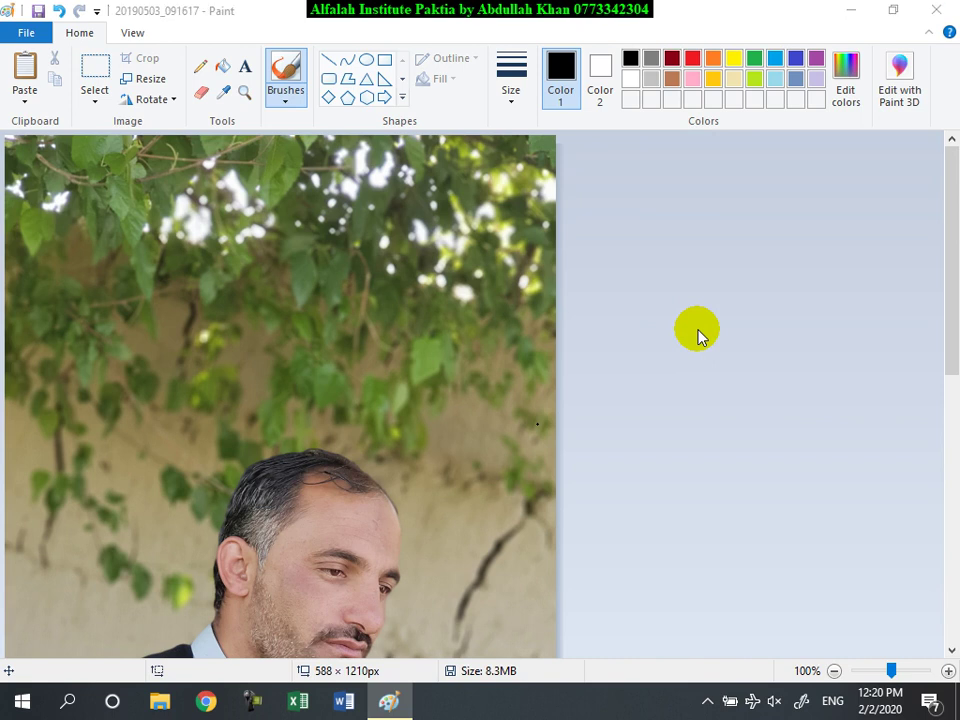
- Save the resized photo to the Desktop as a separate JPEG named "kam size" and close Paint
{"action": "key", "text": "F12"}
{"action": "left_click", "coordinate": [550, 456]}
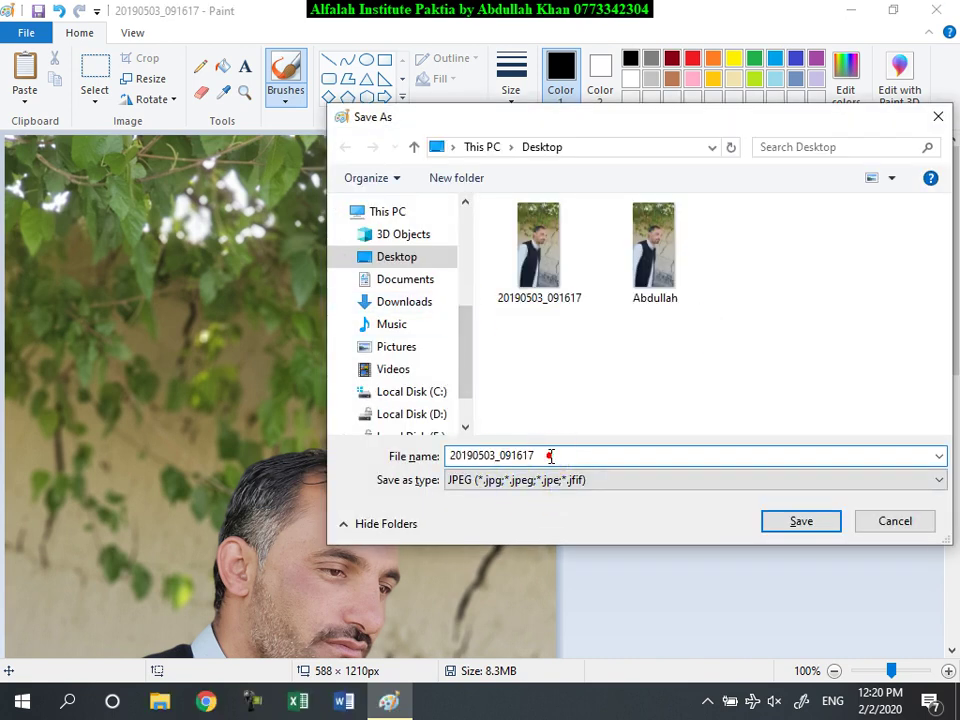
{"action": "left_click", "coordinate": [401, 450]}
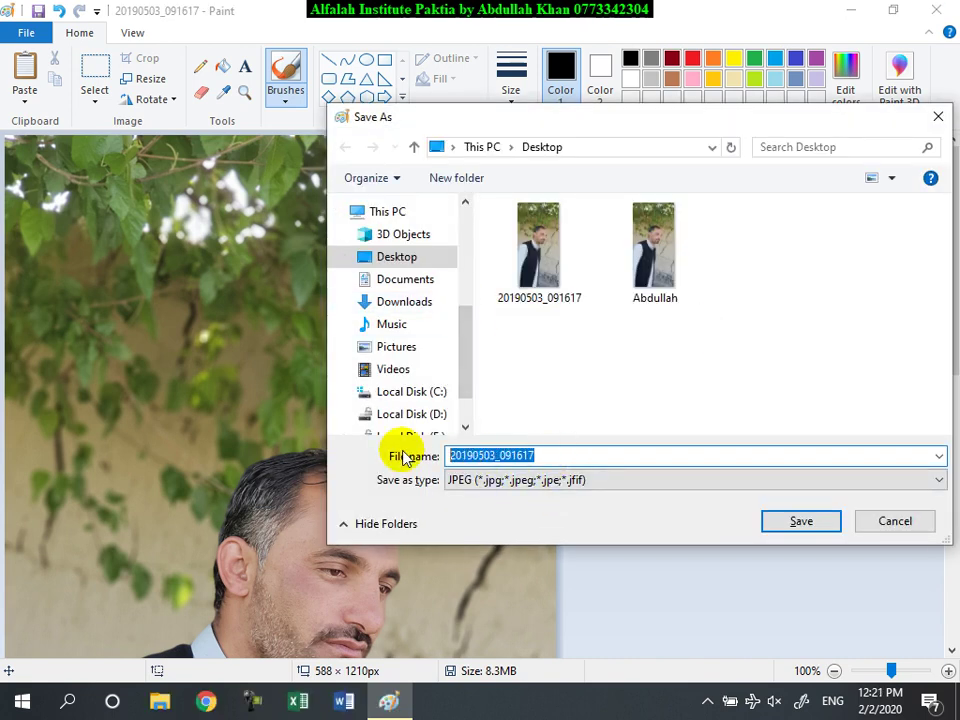
{"action": "type", "text": "kam size"}
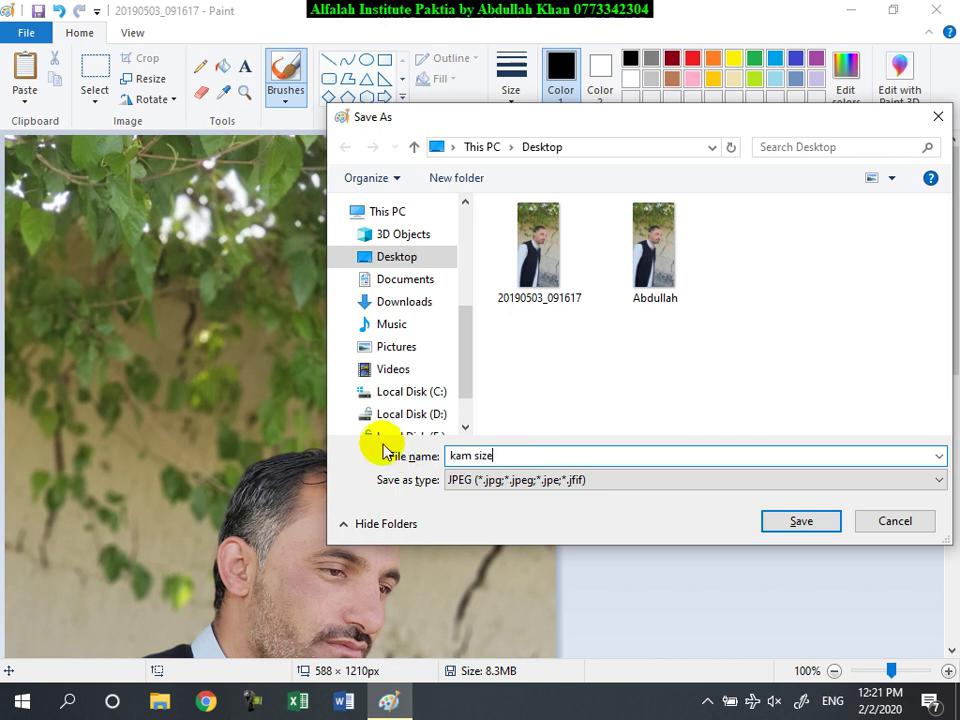
{"action": "left_click", "coordinate": [797, 521]}
{"action": "left_click", "coordinate": [936, 10]}
- Refresh the desktop and check the file details of the "kam size" image
{"action": "right_click", "coordinate": [354, 214]}
{"action": "left_click", "coordinate": [400, 271]}
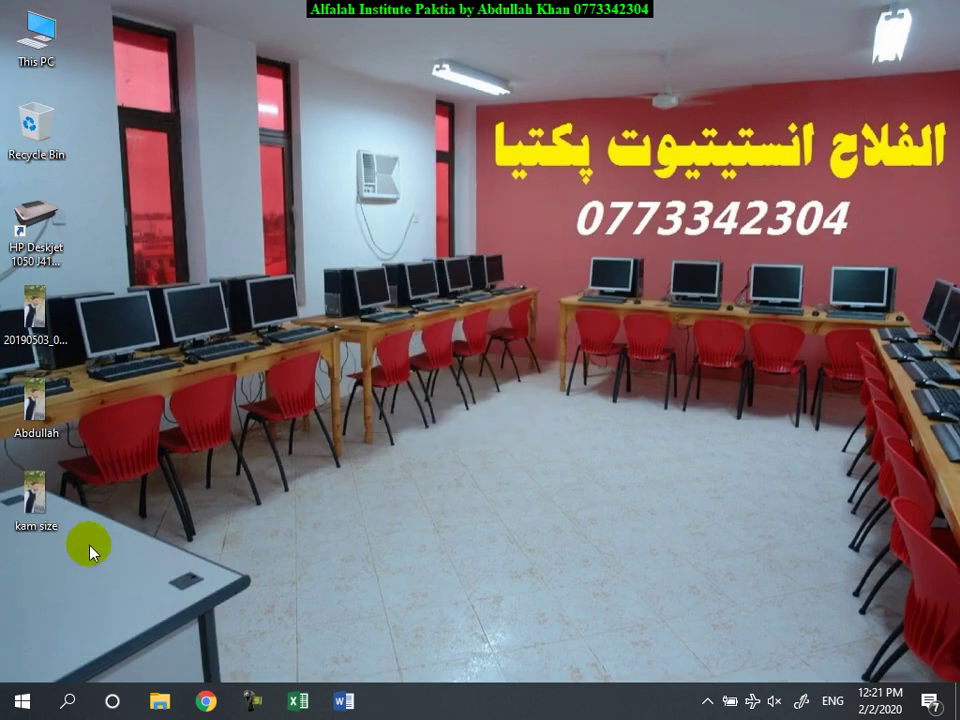
{"action": "left_click", "coordinate": [33, 495]}
{"action": "mouse_move", "coordinate": [33, 493]}
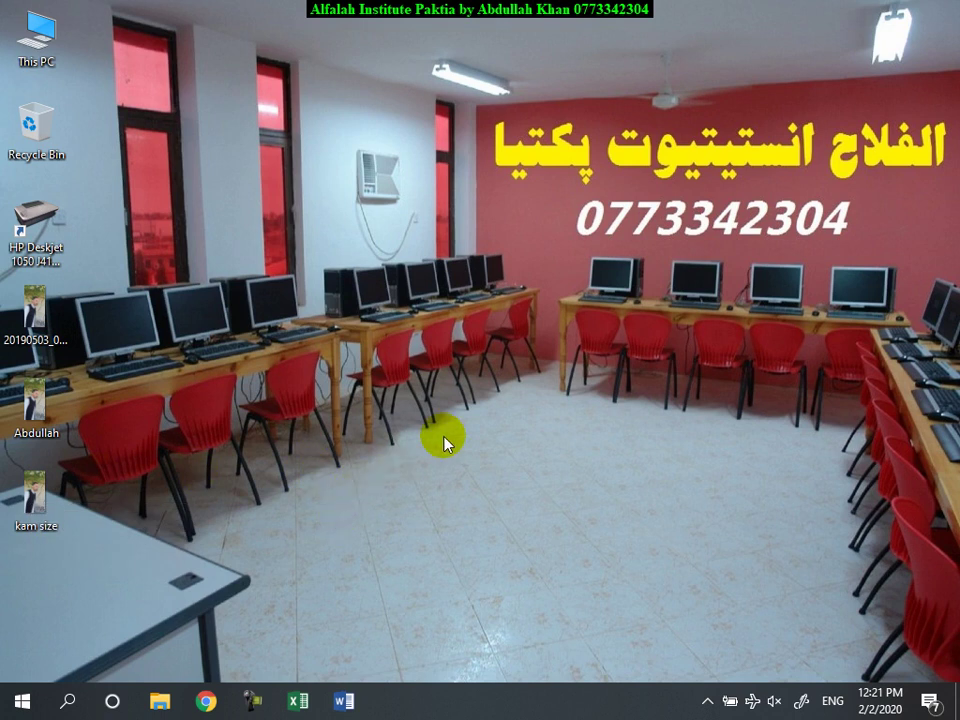
- Switch to Word and create a blank document
{"action": "left_click", "coordinate": [343, 701]}
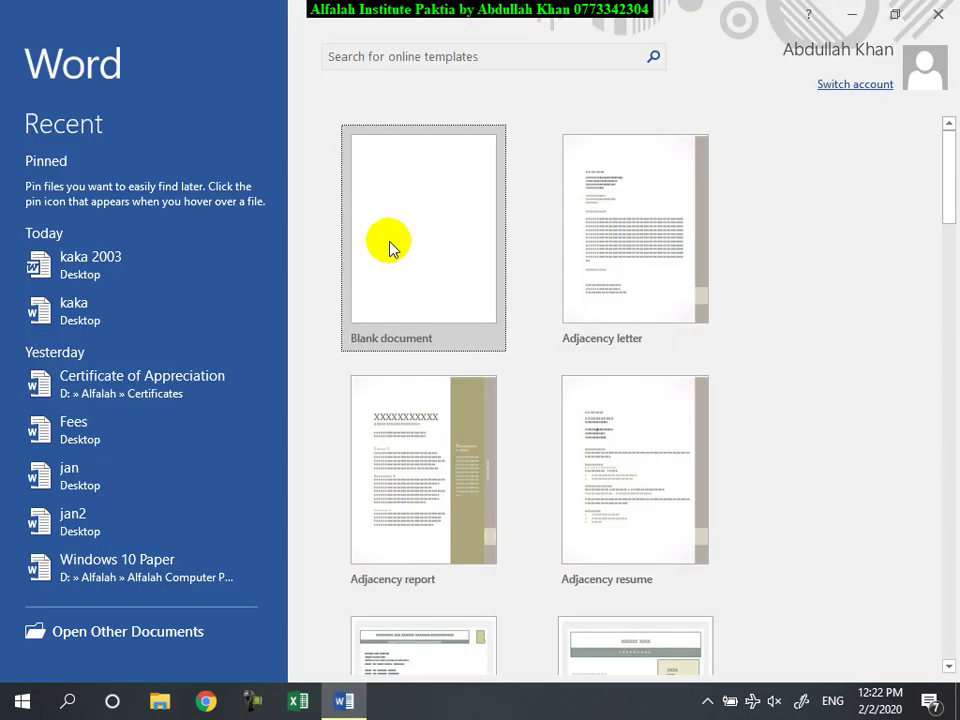
{"action": "left_click", "coordinate": [390, 245]}
{"action": "left_click", "coordinate": [208, 379]}
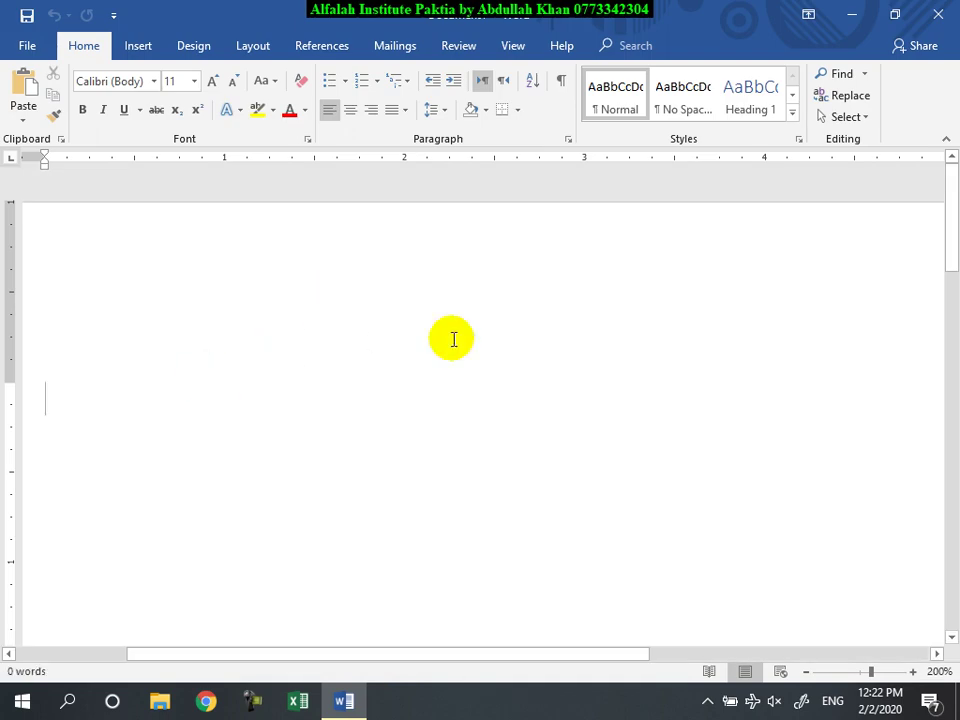
{"action": "left_click", "coordinate": [866, 75]}
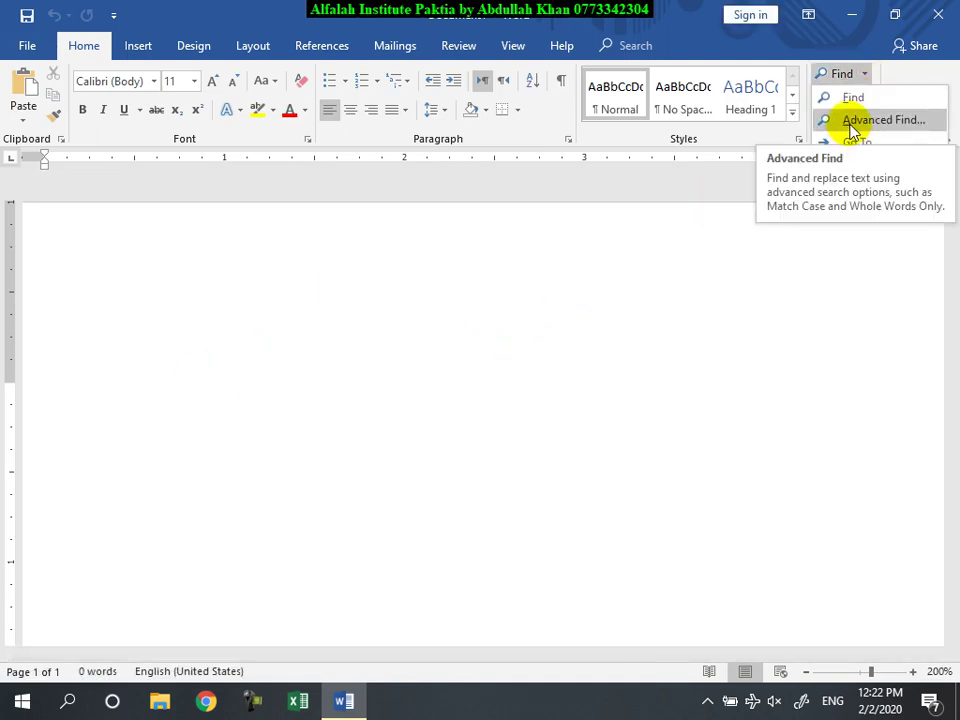
{"action": "left_click", "coordinate": [231, 418]}
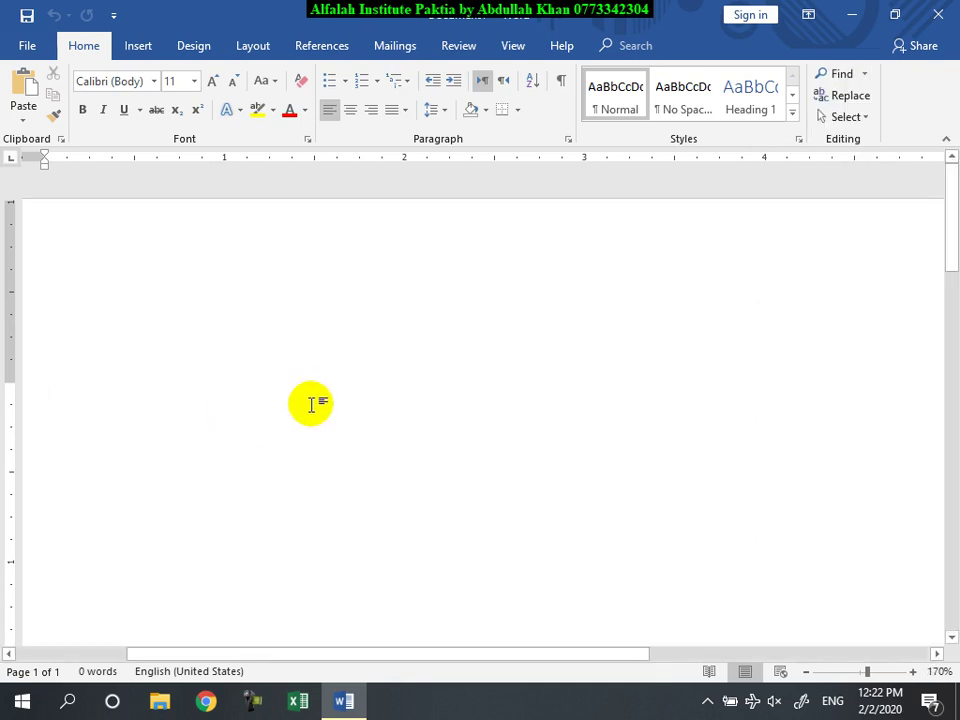
- Fill the blank document with sample paragraphs using =rand()
{"action": "scroll", "coordinate": [311, 404], "scroll_direction": "down", "scroll_amount": 4}
{"action": "scroll", "coordinate": [311, 404], "scroll_direction": "up", "scroll_amount": 4}
{"action": "scroll", "coordinate": [313, 404], "scroll_direction": "down", "scroll_amount": 1}
{"action": "type", "text": "=rand()"}
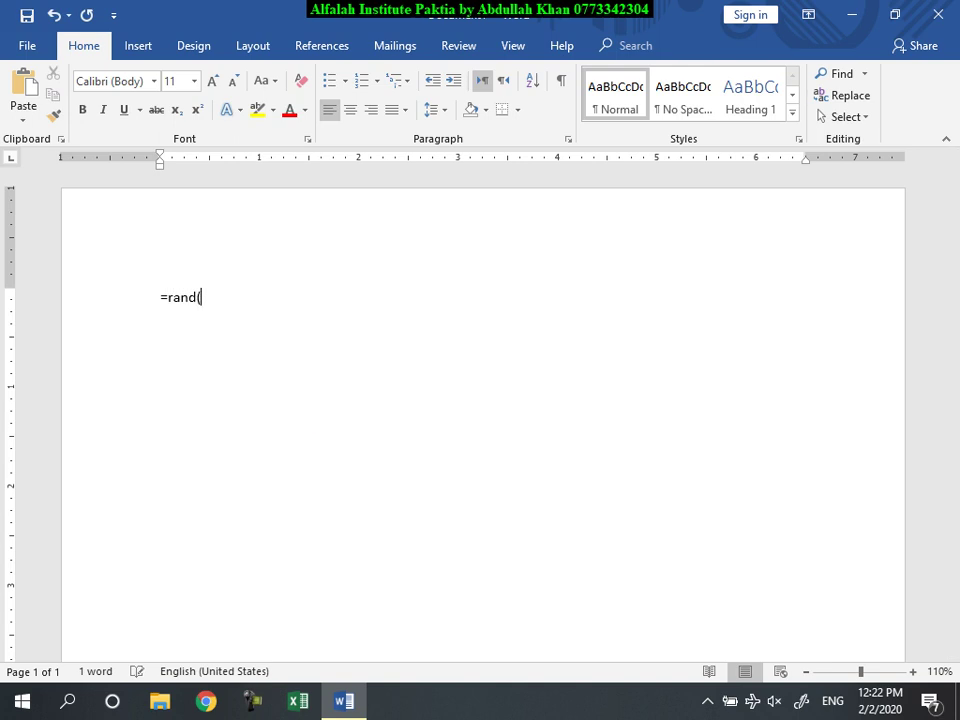
{"action": "key", "text": "Return"}
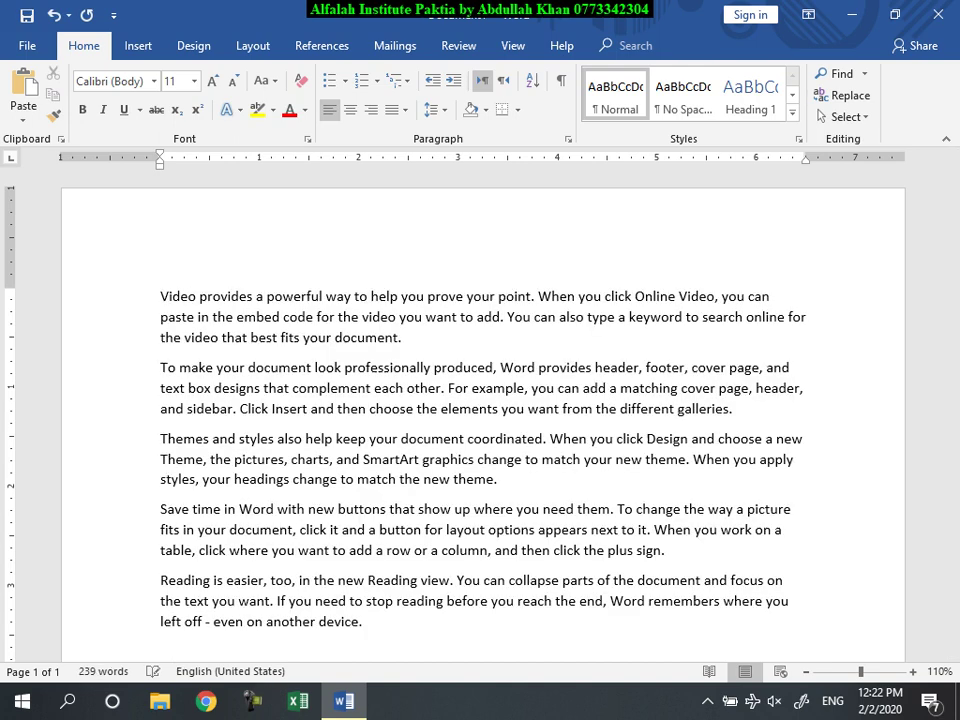
- Add the title "Afghanistan" on its own line above the first paragraph and apply the Heading 1 style
{"action": "left_click", "coordinate": [160, 292]}
{"action": "key", "text": "Return"}
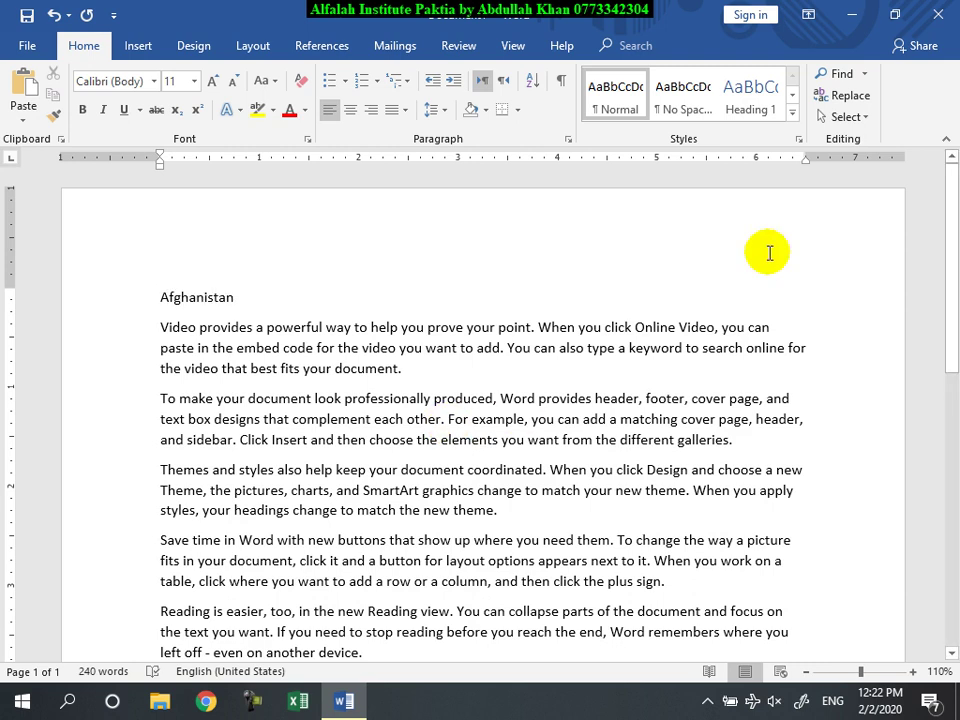
{"action": "left_click", "coordinate": [740, 90]}
- Add the line "Kabul" after the last paragraph and apply the Heading 1 style to it
{"action": "scroll", "coordinate": [440, 400], "scroll_direction": "down", "scroll_amount": 5}
{"action": "scroll", "coordinate": [440, 400], "scroll_direction": "down", "scroll_amount": 1}
{"action": "left_click", "coordinate": [444, 393]}
{"action": "key", "text": "Return"}
{"action": "type", "text": "Kabul"}
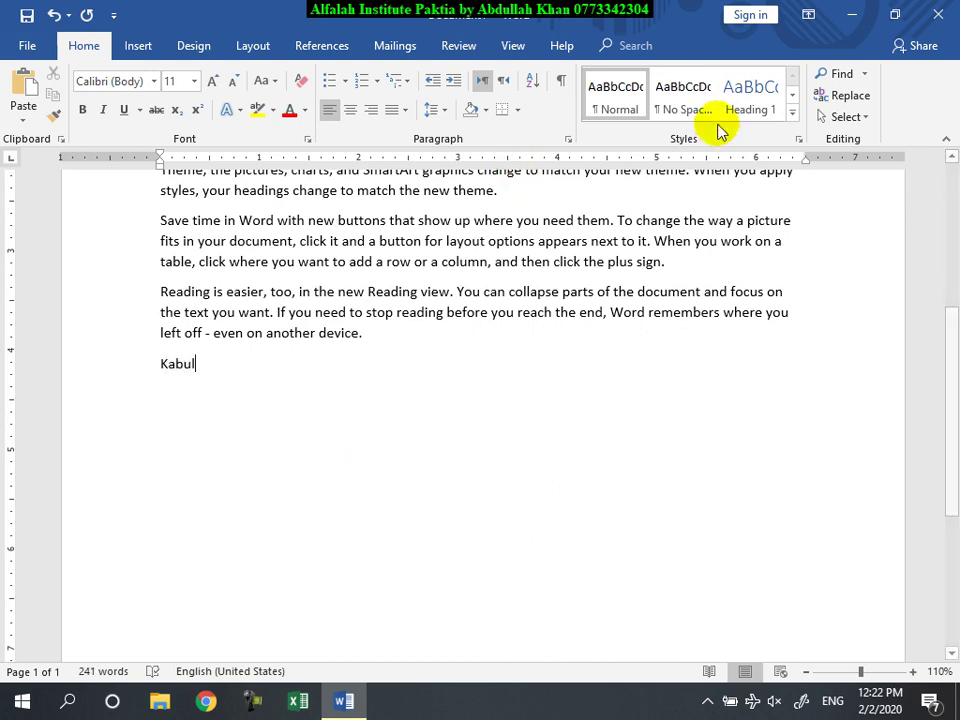
{"action": "left_click", "coordinate": [740, 95]}
- Generate sample paragraphs beneath the Kabul heading with =rand()
{"action": "key", "text": "Return"}
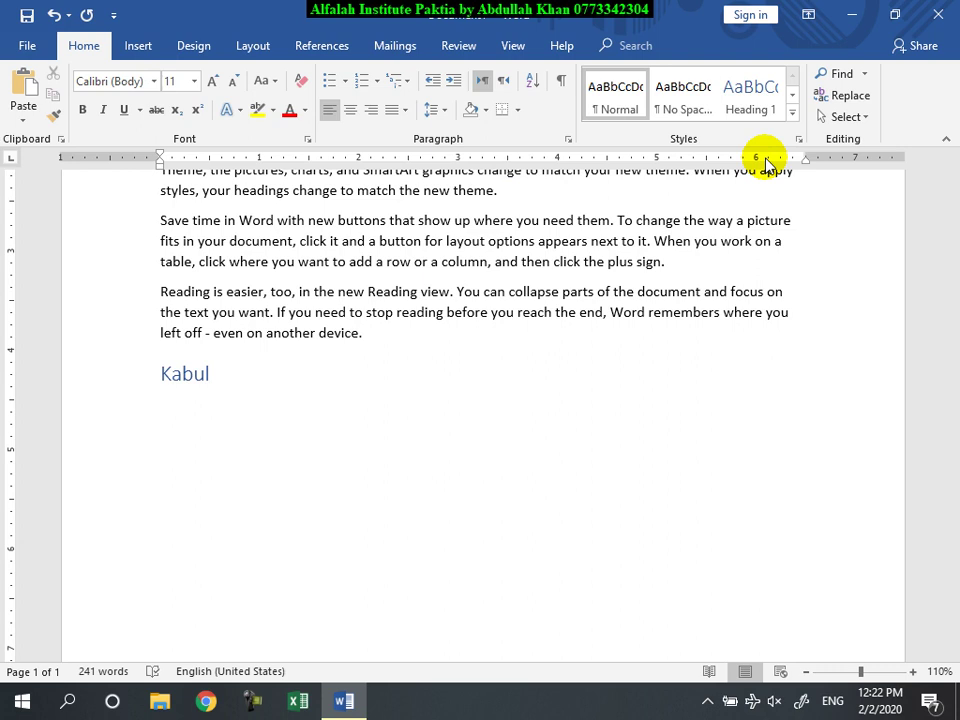
{"action": "type", "text": "=rand()"}
{"action": "key", "text": "Return"}
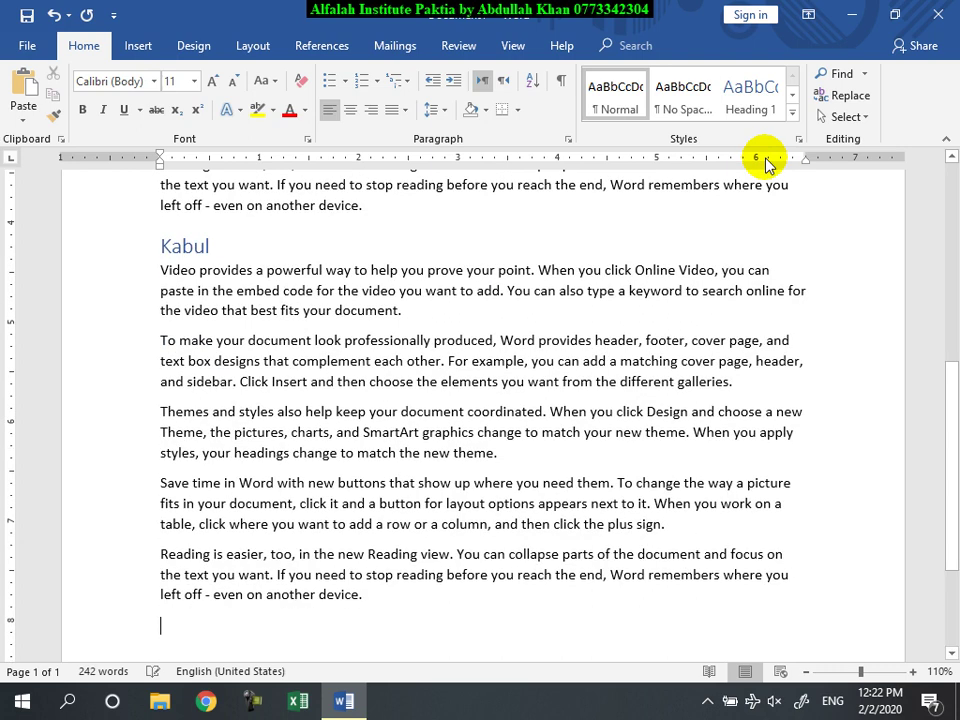
- Add a "Zabul" heading in the Heading 1 style at the document's end, with =rand() sample paragraphs beneath it
{"action": "type", "text": "Zabul"}
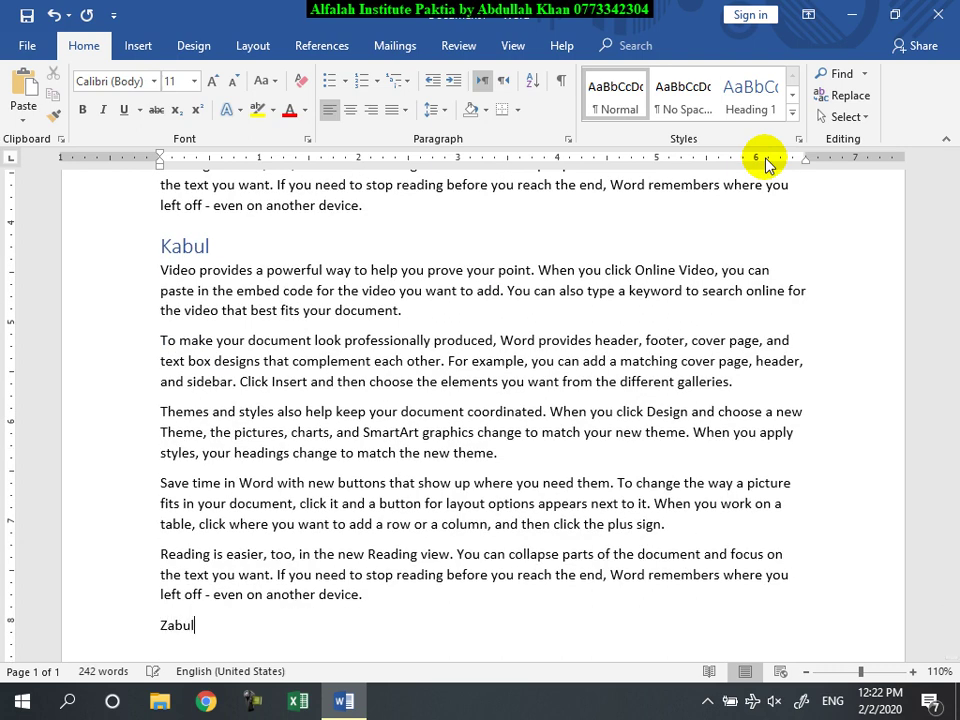
{"action": "left_click", "coordinate": [758, 98]}
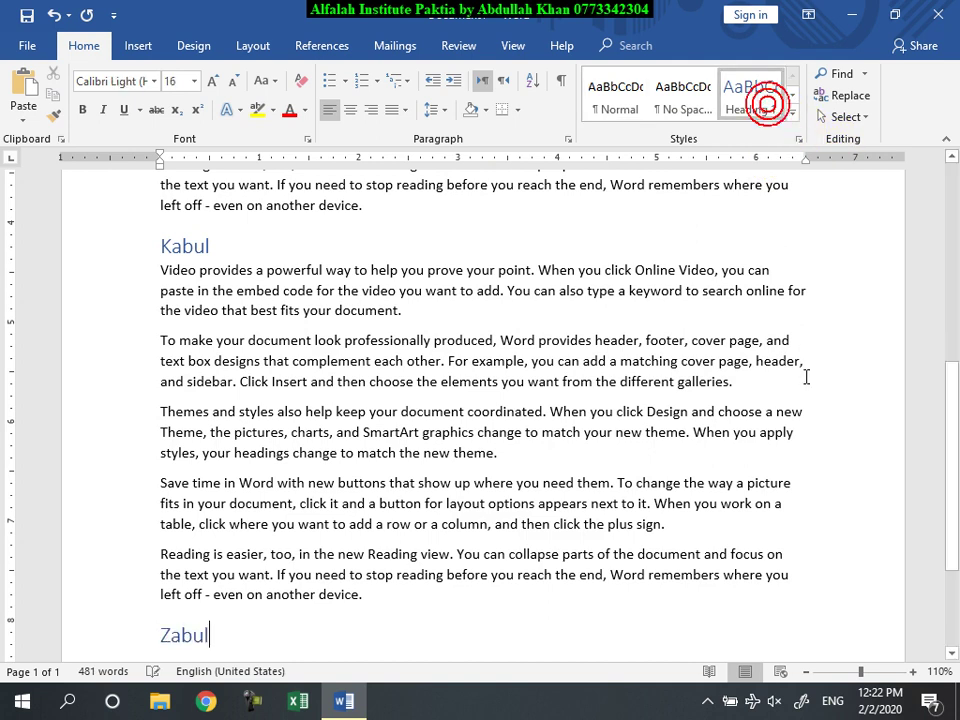
{"action": "key", "text": "Return"}
{"action": "type", "text": "=rand()"}
{"action": "key", "text": "Return"}
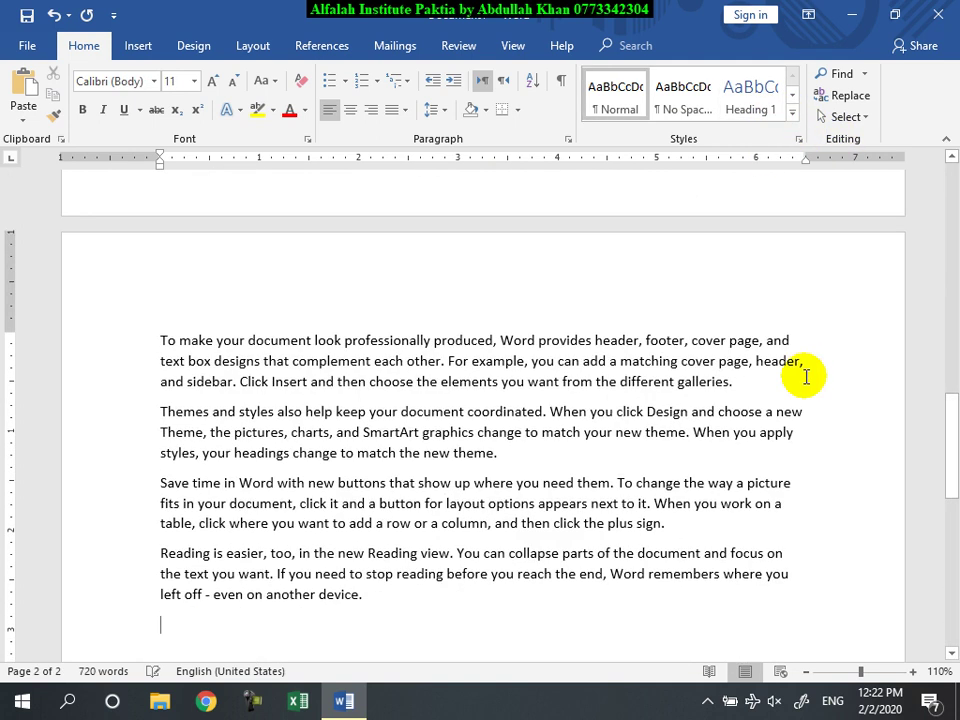
- Return to the start of the document and search for successive occurrences of "You" with Advanced Find
{"action": "scroll", "coordinate": [806, 376], "scroll_direction": "up", "scroll_amount": 10}
{"action": "left_click", "coordinate": [806, 376]}
{"action": "key", "text": "ctrl+Home"}
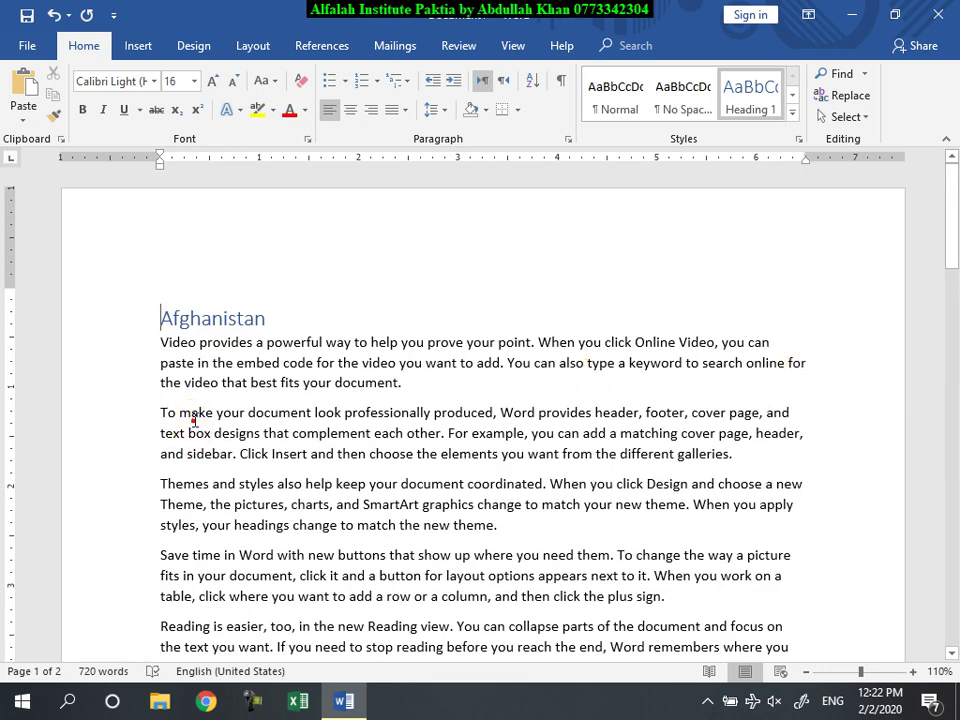
{"action": "left_click", "coordinate": [190, 412]}
{"action": "left_click", "coordinate": [360, 380]}
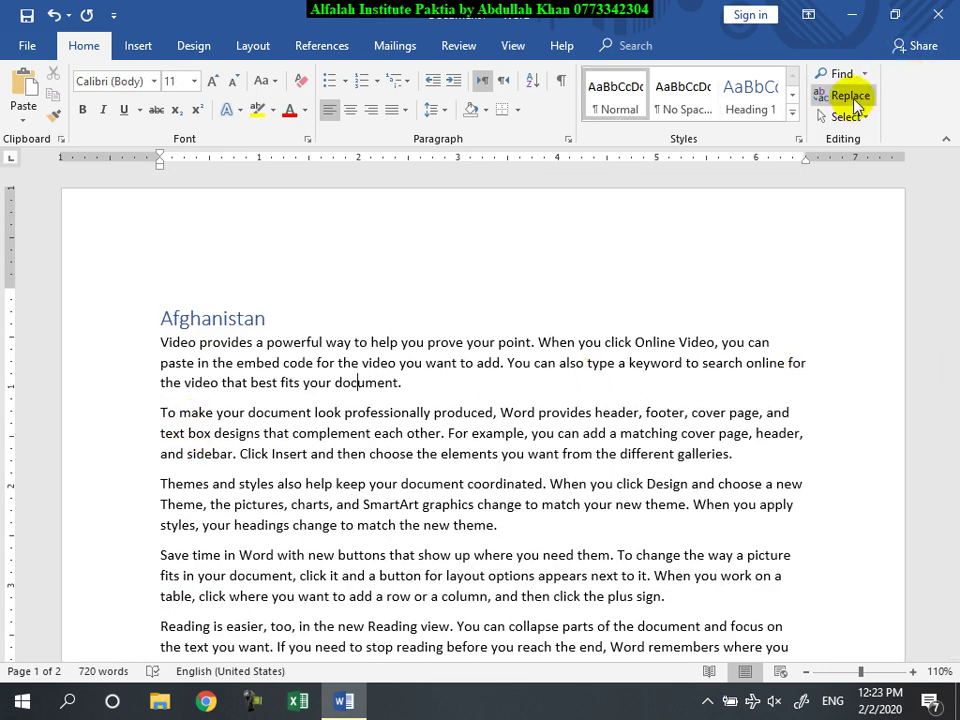
{"action": "left_click", "coordinate": [865, 75]}
{"action": "left_click", "coordinate": [858, 121]}
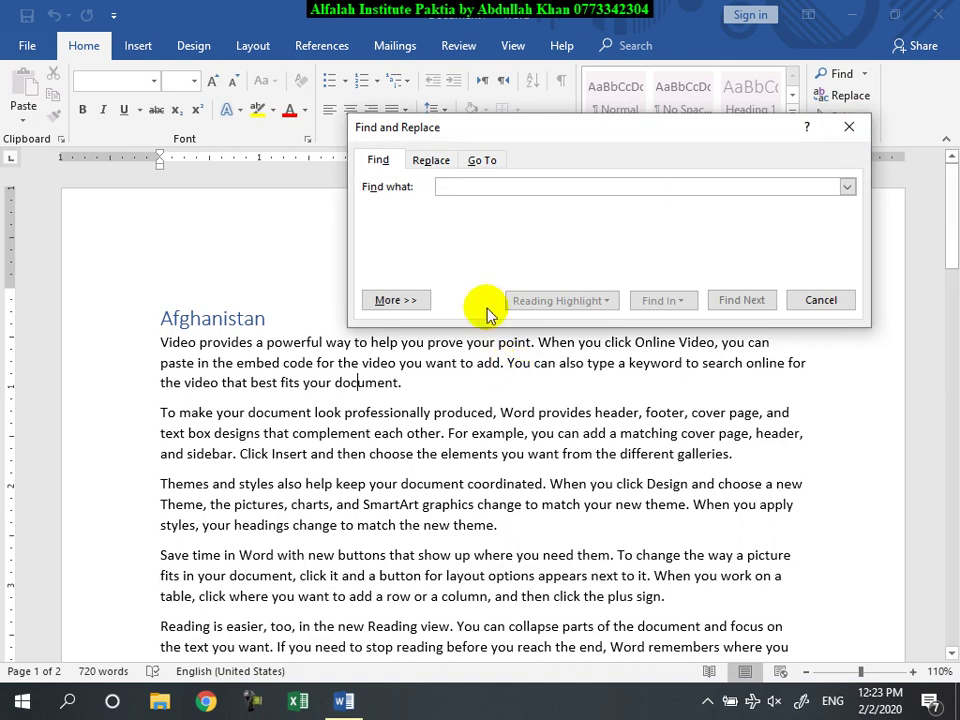
{"action": "type", "text": "You"}
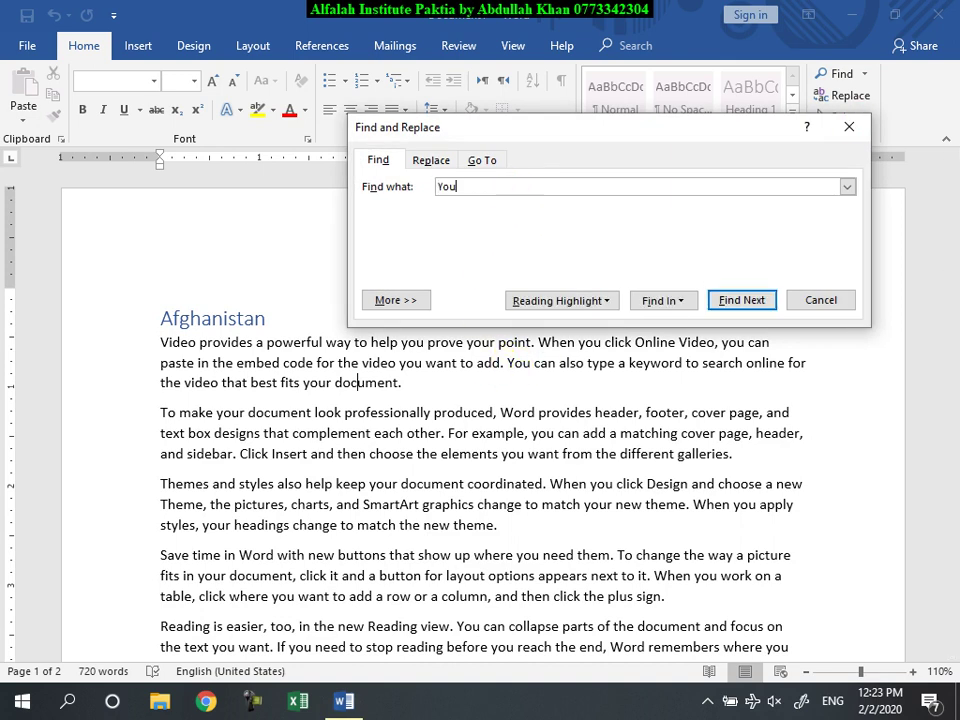
{"action": "left_click", "coordinate": [752, 300]}
{"action": "left_click", "coordinate": [745, 300]}
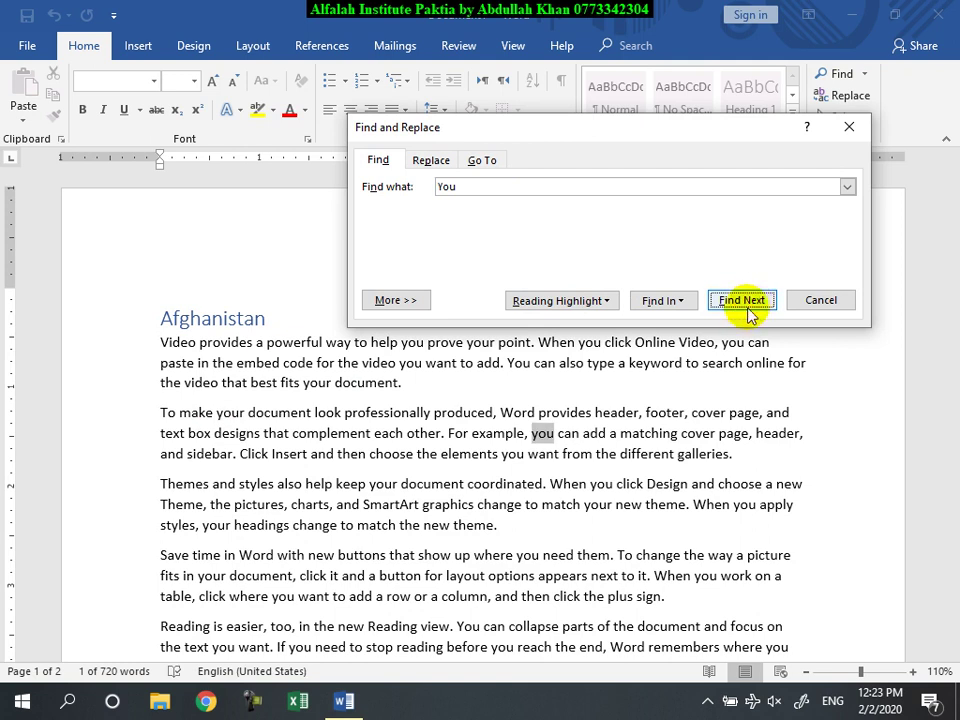
- Highlight every match for "You" with Reading Highlight, review the matches through the document, and clear the highlighting
{"action": "left_click", "coordinate": [668, 300]}
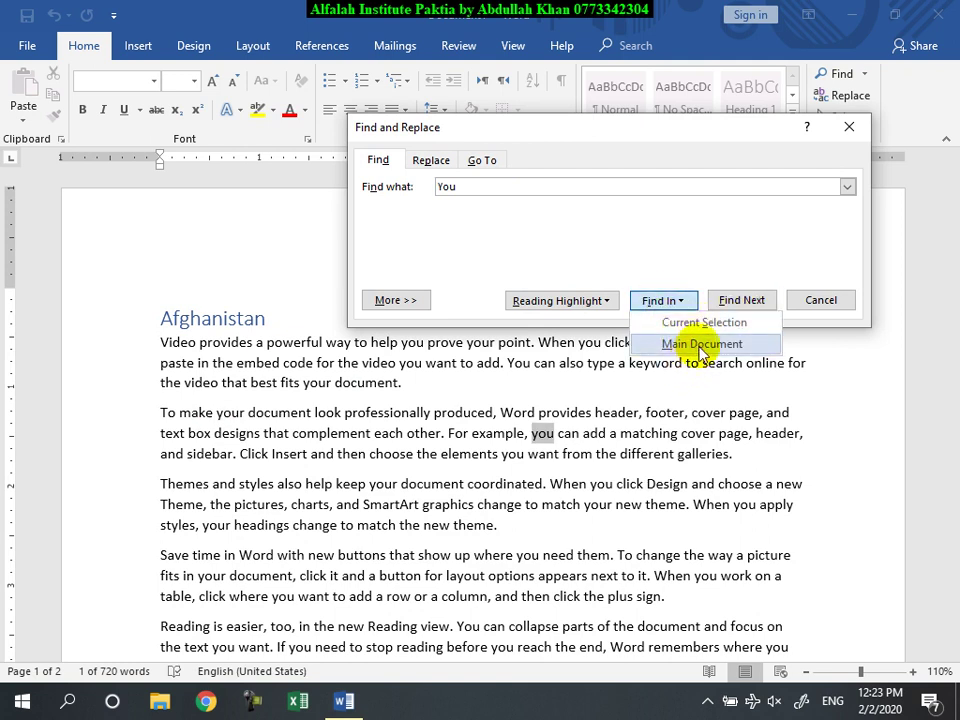
{"action": "left_click", "coordinate": [658, 300]}
{"action": "left_click", "coordinate": [587, 302]}
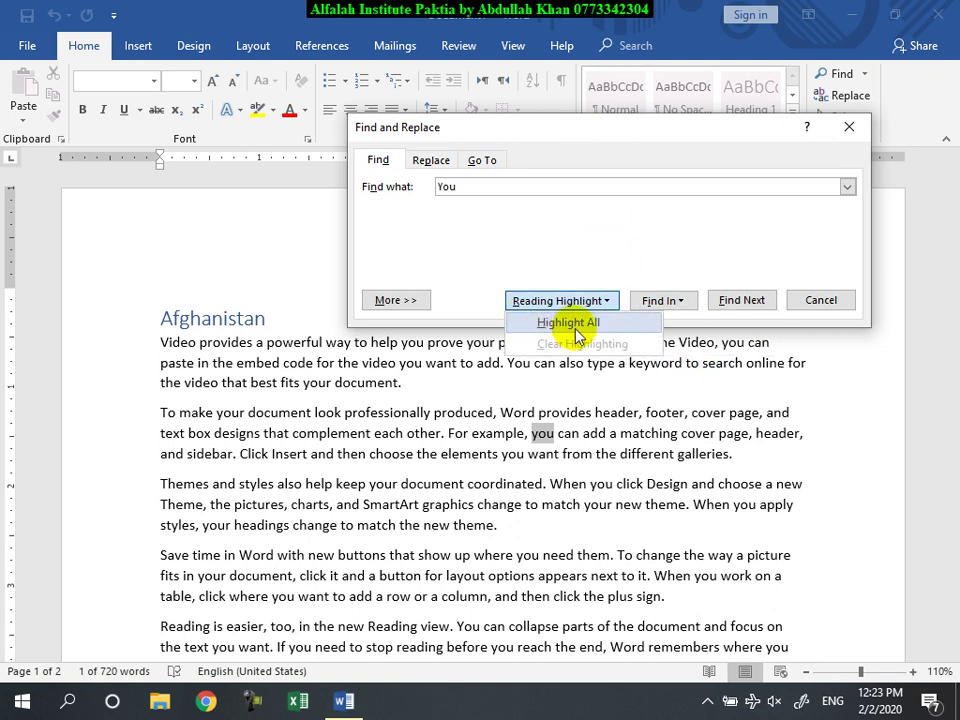
{"action": "left_click", "coordinate": [573, 330]}
{"action": "scroll", "coordinate": [435, 440], "scroll_direction": "down", "scroll_amount": 6}
{"action": "scroll", "coordinate": [430, 445], "scroll_direction": "down", "scroll_amount": 3}
{"action": "scroll", "coordinate": [430, 445], "scroll_direction": "up", "scroll_amount": 6}
{"action": "scroll", "coordinate": [430, 445], "scroll_direction": "down", "scroll_amount": 5}
{"action": "scroll", "coordinate": [428, 445], "scroll_direction": "up", "scroll_amount": 5}
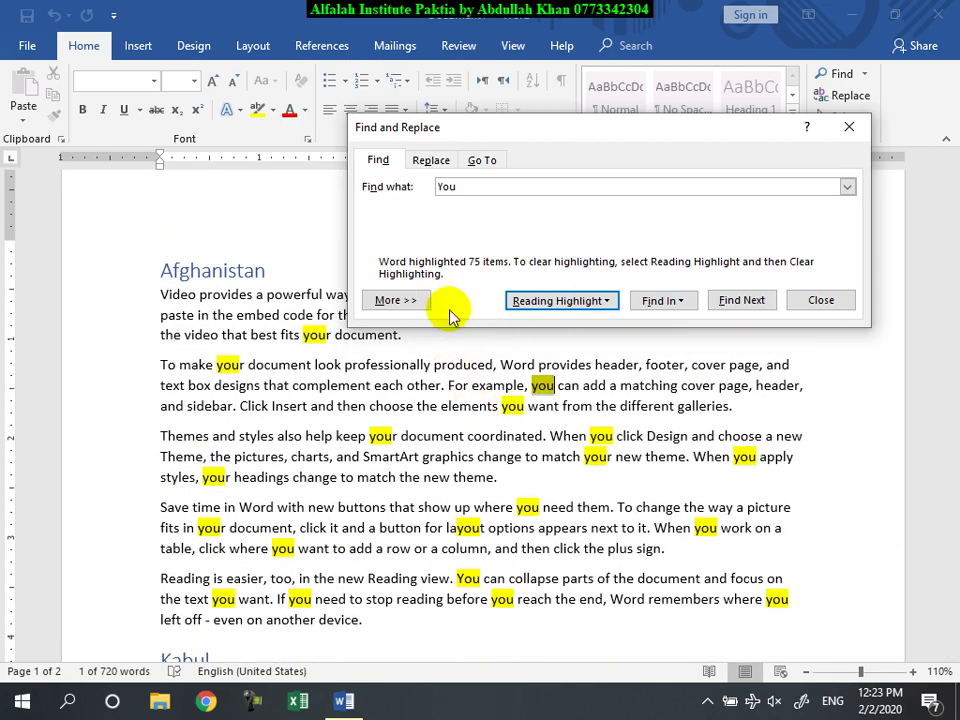
{"action": "left_click", "coordinate": [587, 300]}
{"action": "left_click", "coordinate": [556, 344]}
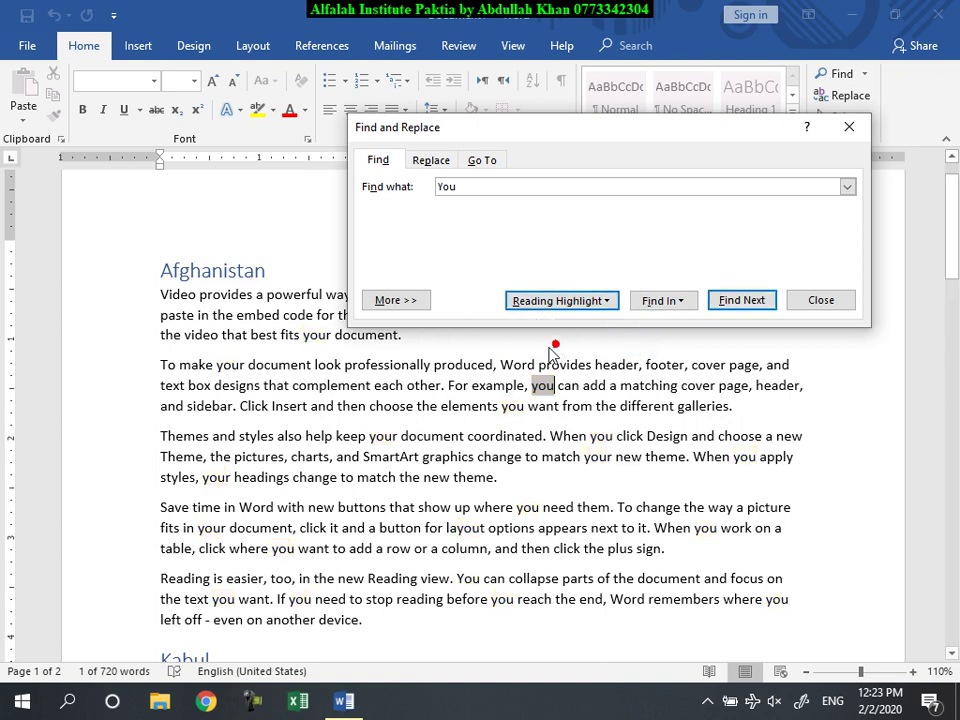
- Expand the additional search options and examine the search direction choices, leaving the direction at All
{"action": "left_click", "coordinate": [394, 298]}
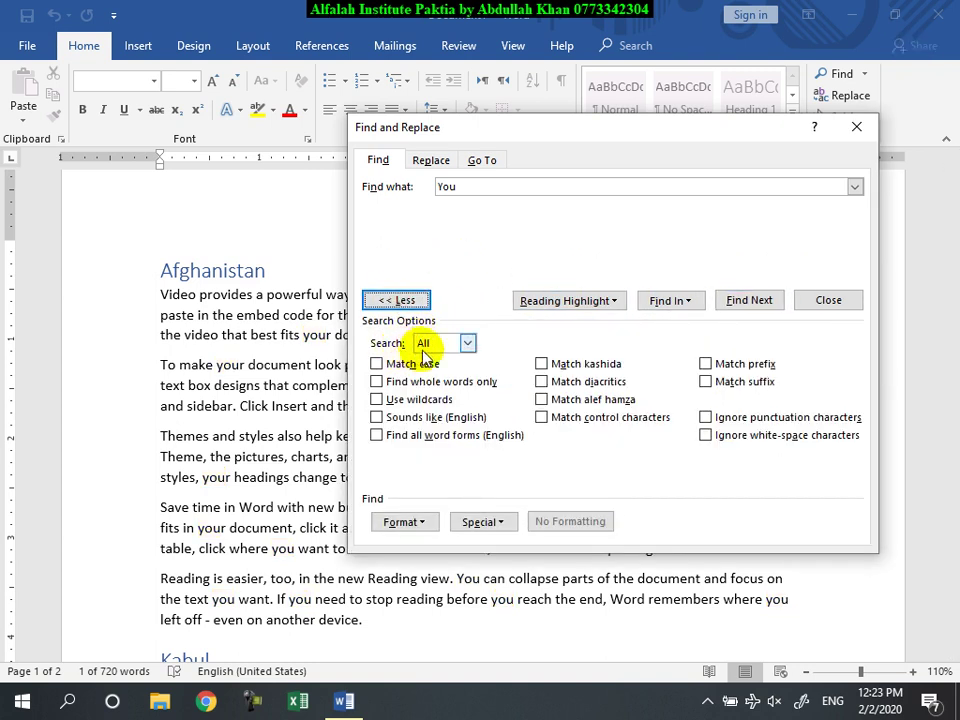
{"action": "left_click", "coordinate": [467, 343]}
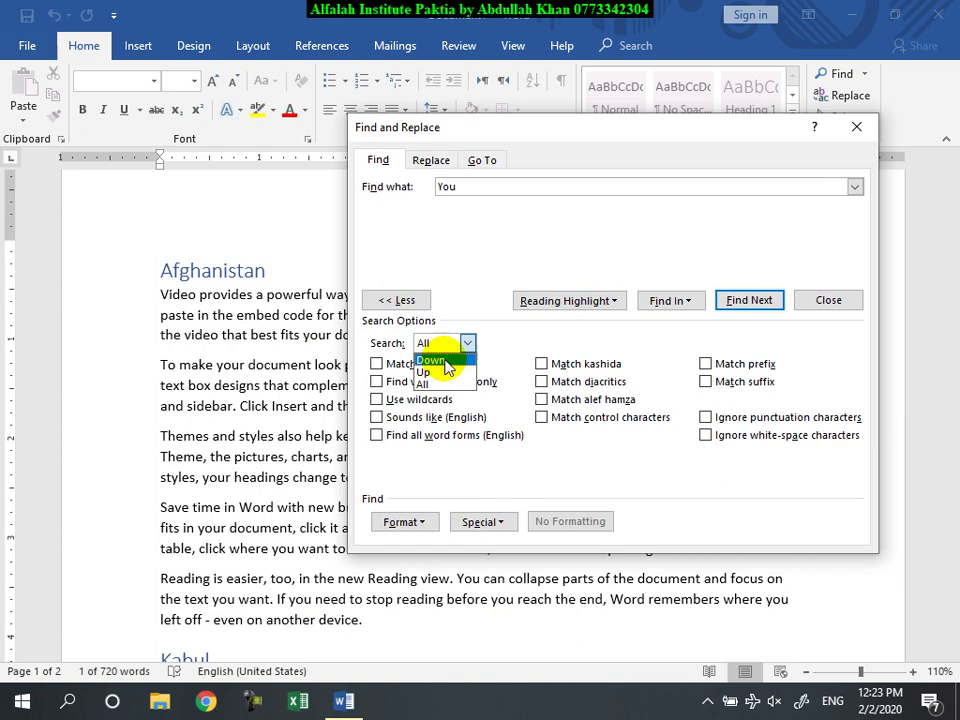
{"action": "left_click", "coordinate": [467, 343]}
{"action": "left_click", "coordinate": [428, 294]}
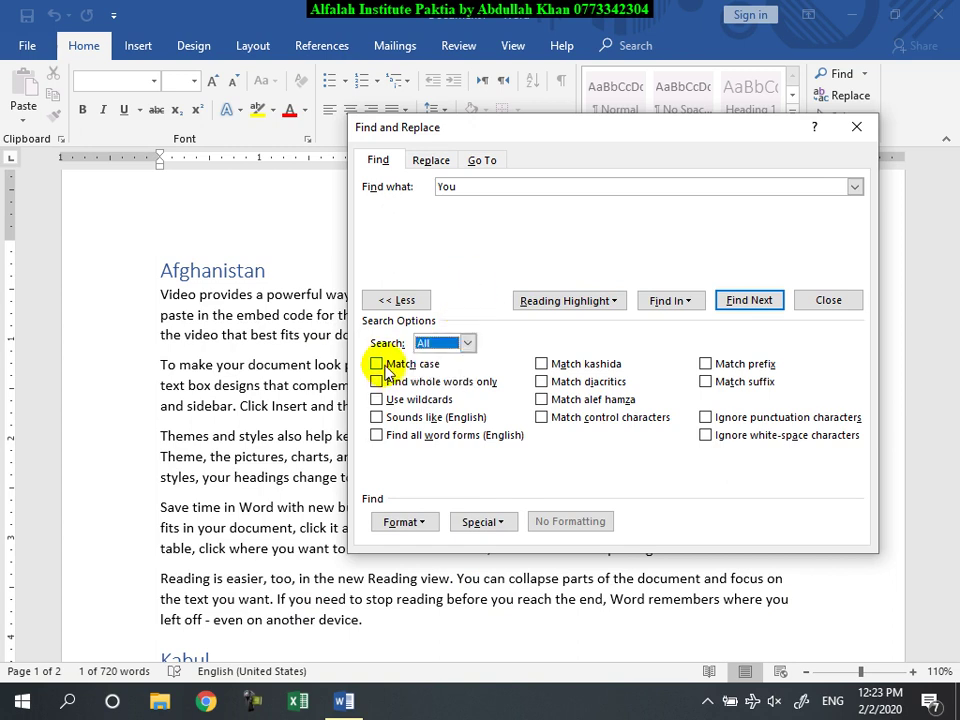
- Highlight every match for "You" with Reading Highlight and no extra search options, and clear the highlighting
{"action": "left_click", "coordinate": [579, 301]}
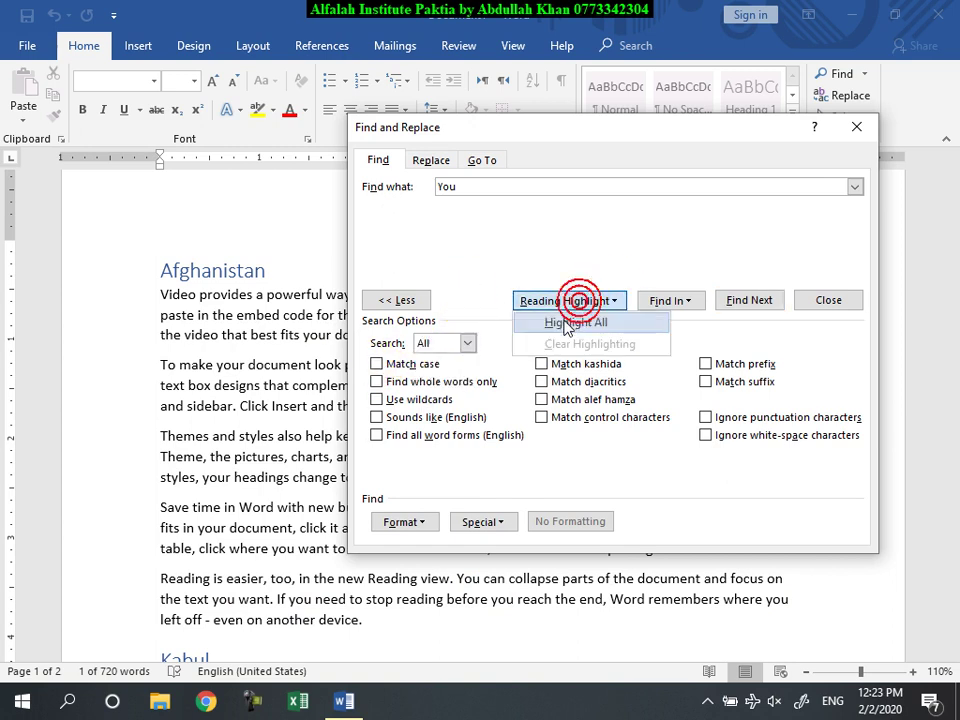
{"action": "left_click", "coordinate": [562, 320]}
{"action": "left_click", "coordinate": [445, 186]}
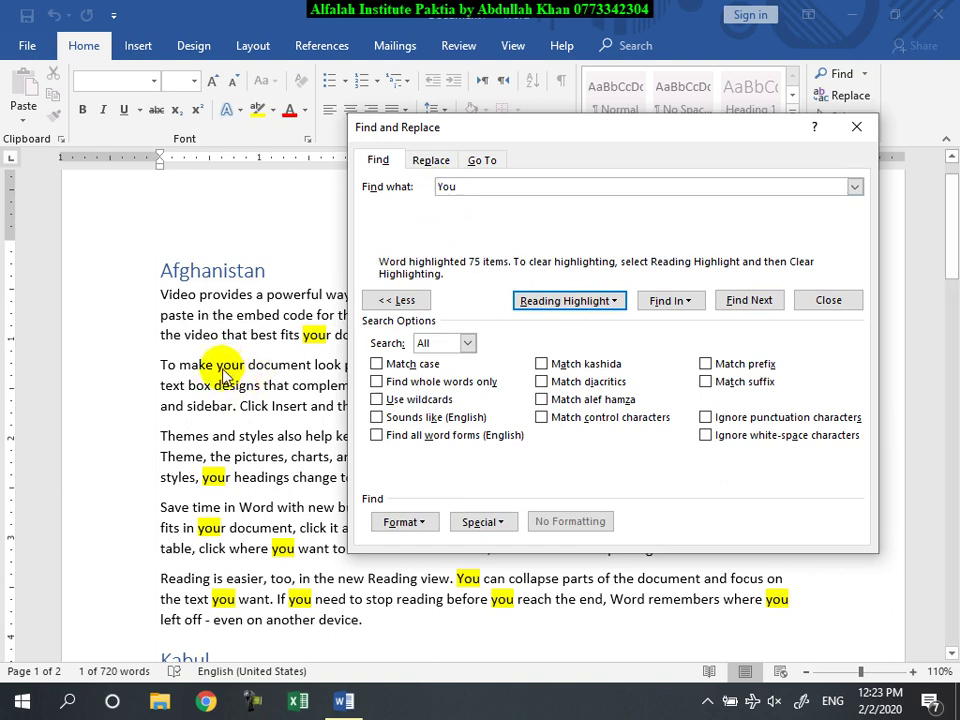
{"action": "left_click", "coordinate": [603, 293]}
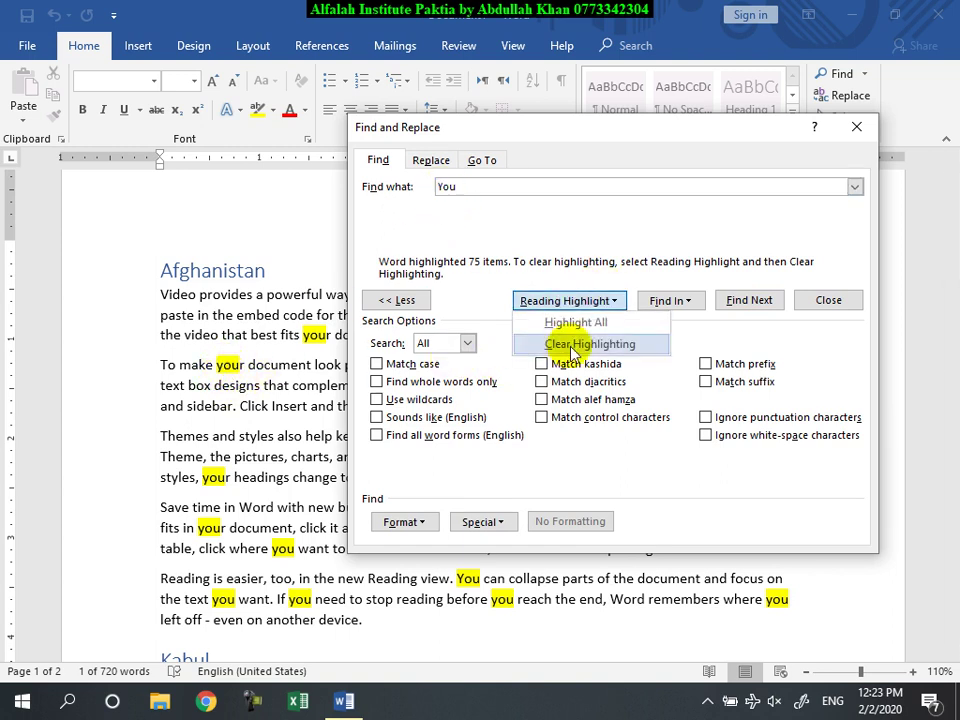
{"action": "left_click", "coordinate": [562, 343]}
- Turn on Match case, highlight all matches for "You", move the dialog off the text, and turn Match case off again
{"action": "left_click", "coordinate": [376, 364]}
{"action": "left_click", "coordinate": [563, 303]}
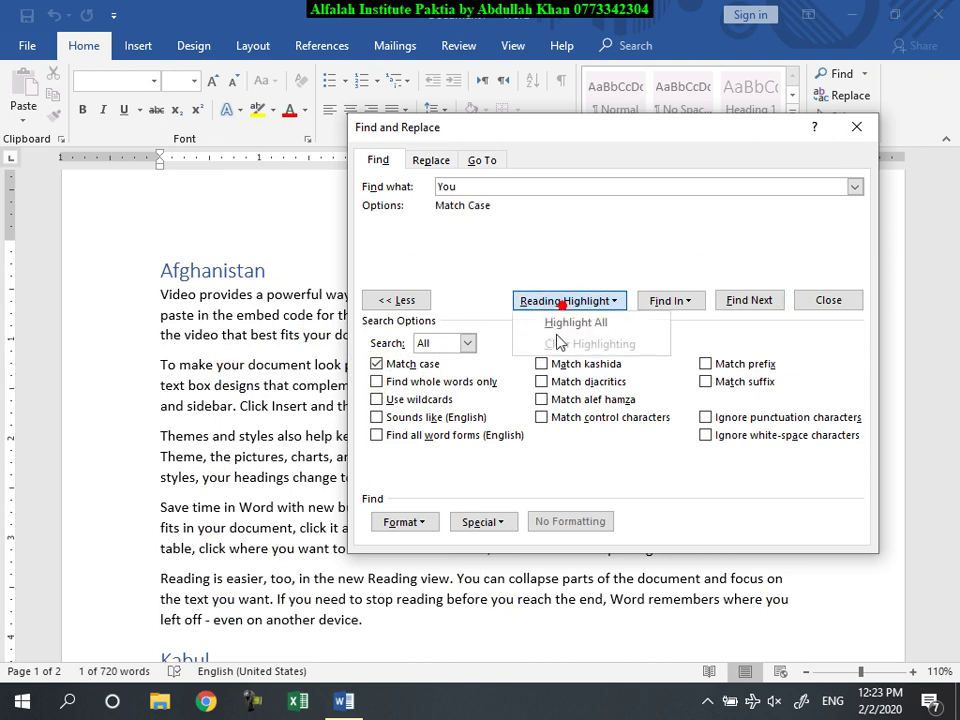
{"action": "left_click", "coordinate": [563, 321]}
{"action": "left_click_drag", "start_coordinate": [550, 138], "coordinate": [527, 98]}
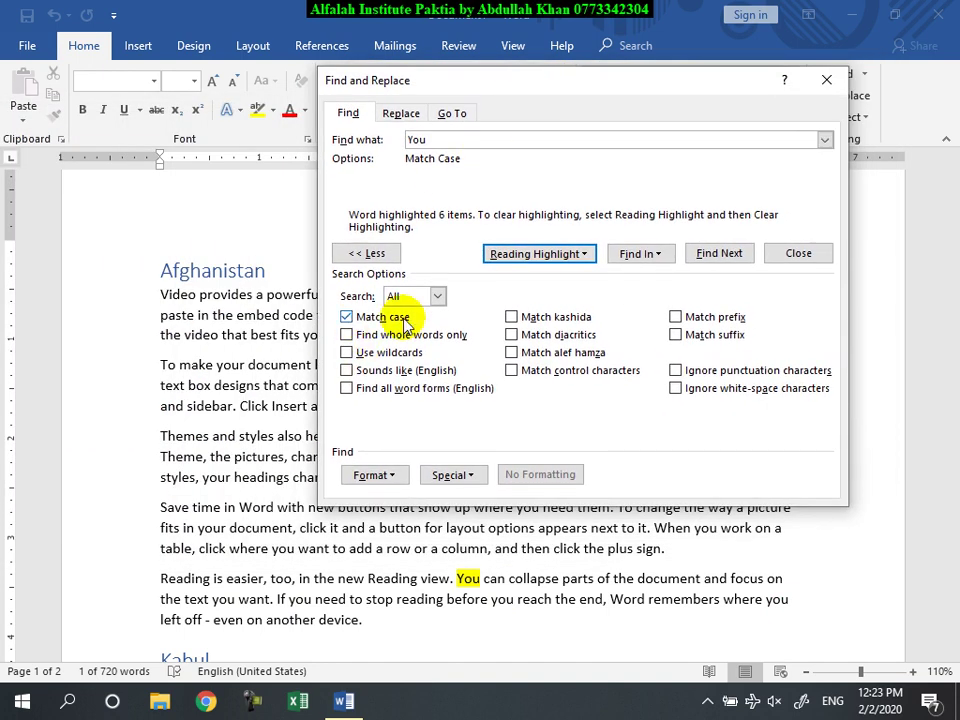
{"action": "left_click", "coordinate": [348, 318]}
- Highlight all matches for "You" again with case matching off, and clear the highlighting
{"action": "left_click", "coordinate": [529, 255]}
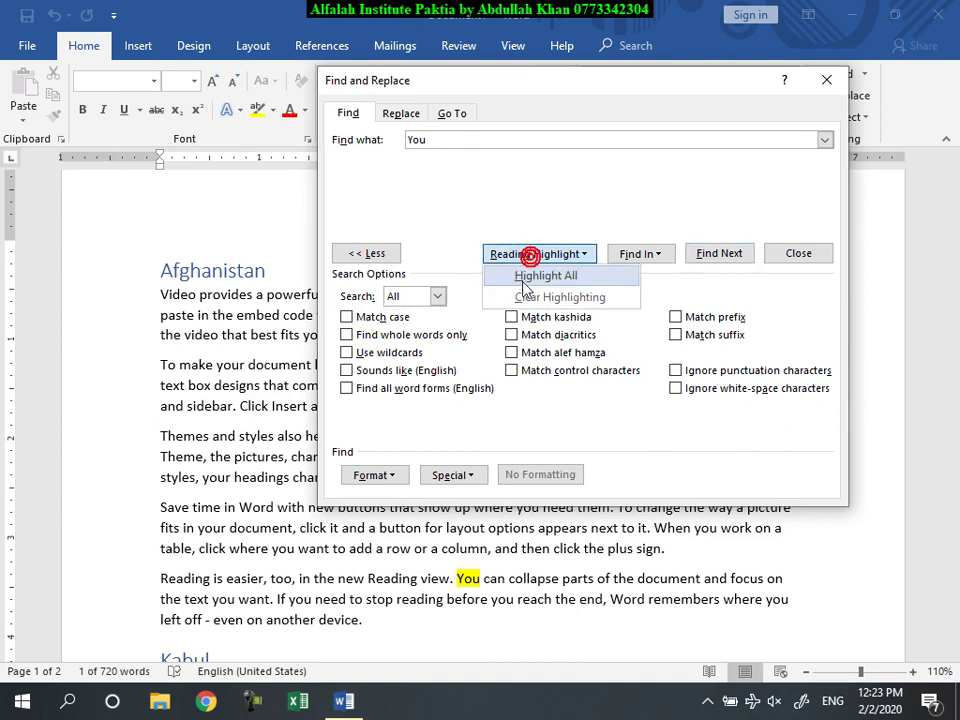
{"action": "left_click", "coordinate": [530, 295]}
{"action": "left_click", "coordinate": [546, 276]}
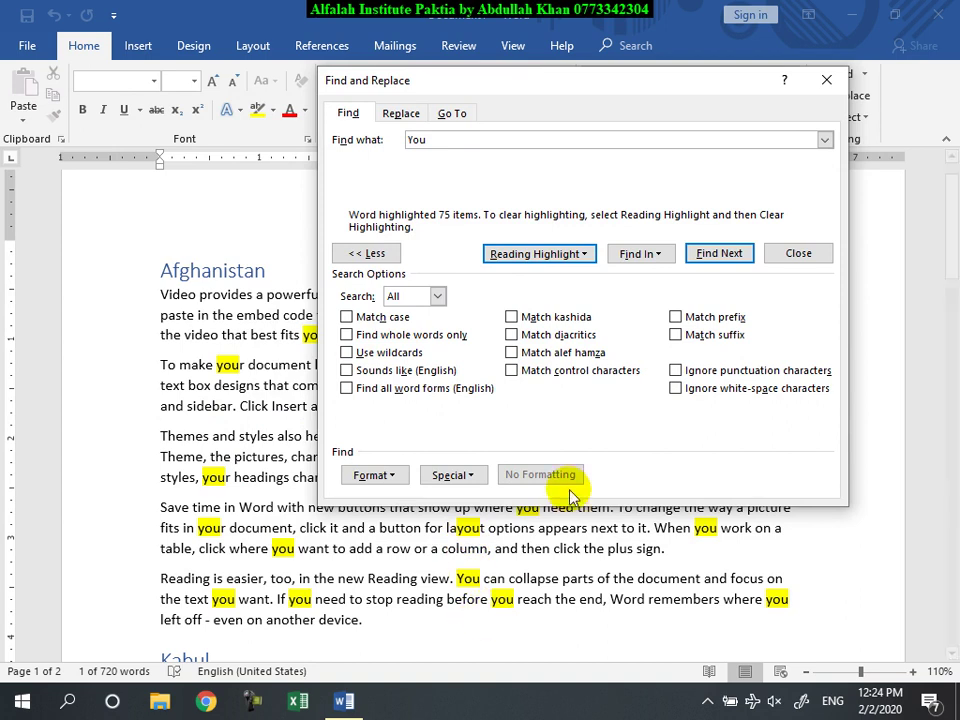
{"action": "left_click", "coordinate": [570, 255]}
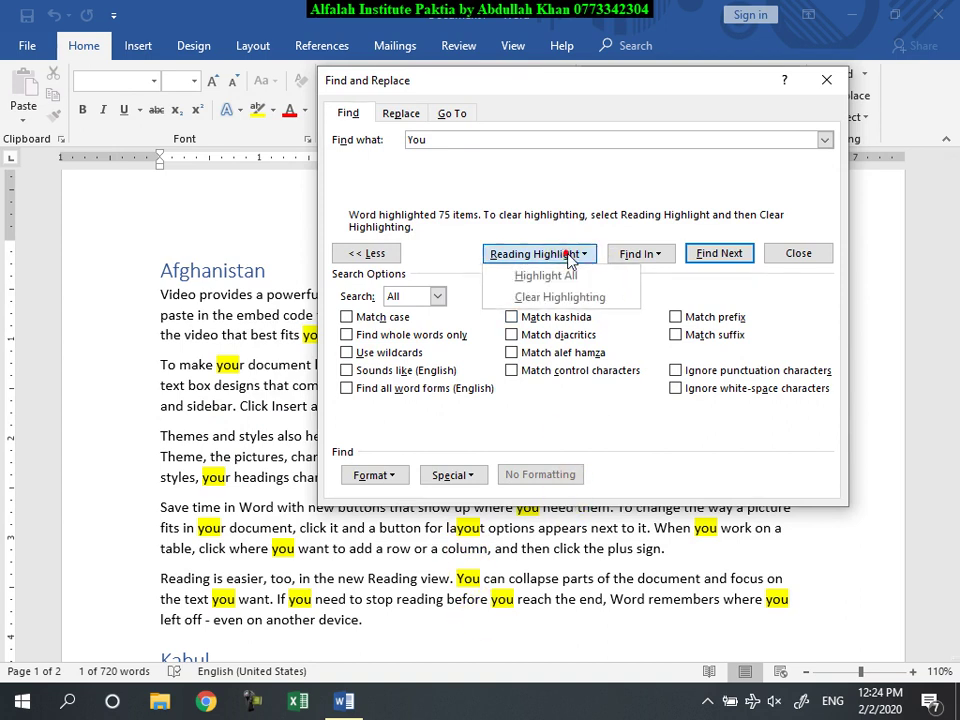
{"action": "left_click", "coordinate": [531, 297]}
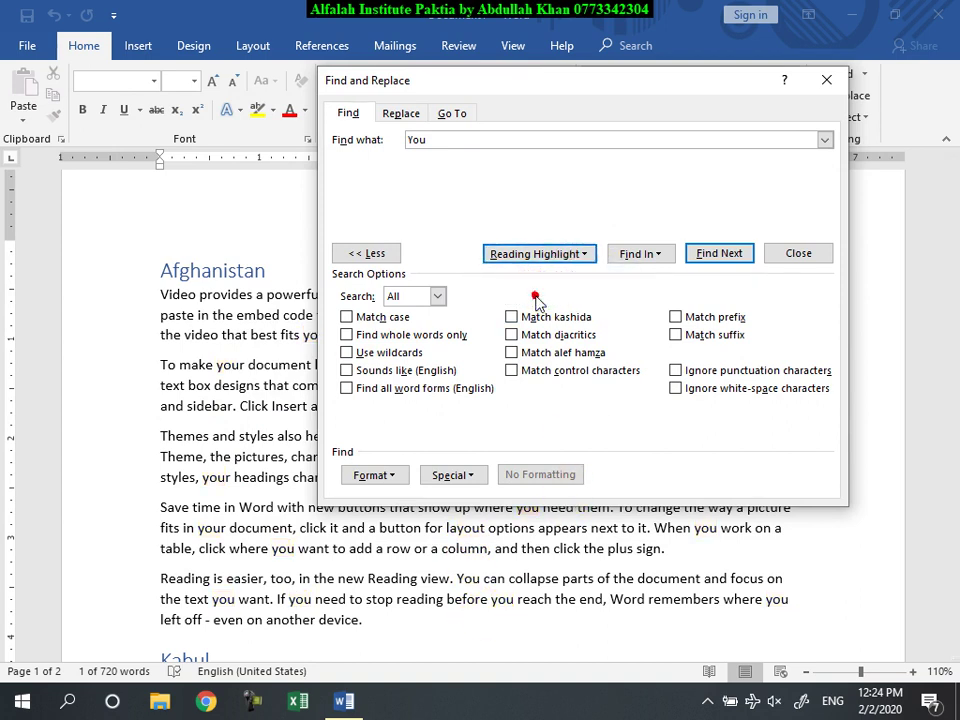
- Restrict the search to whole words only, highlight all matches for "You", and turn the restriction off again
{"action": "left_click", "coordinate": [348, 334]}
{"action": "left_click", "coordinate": [563, 256]}
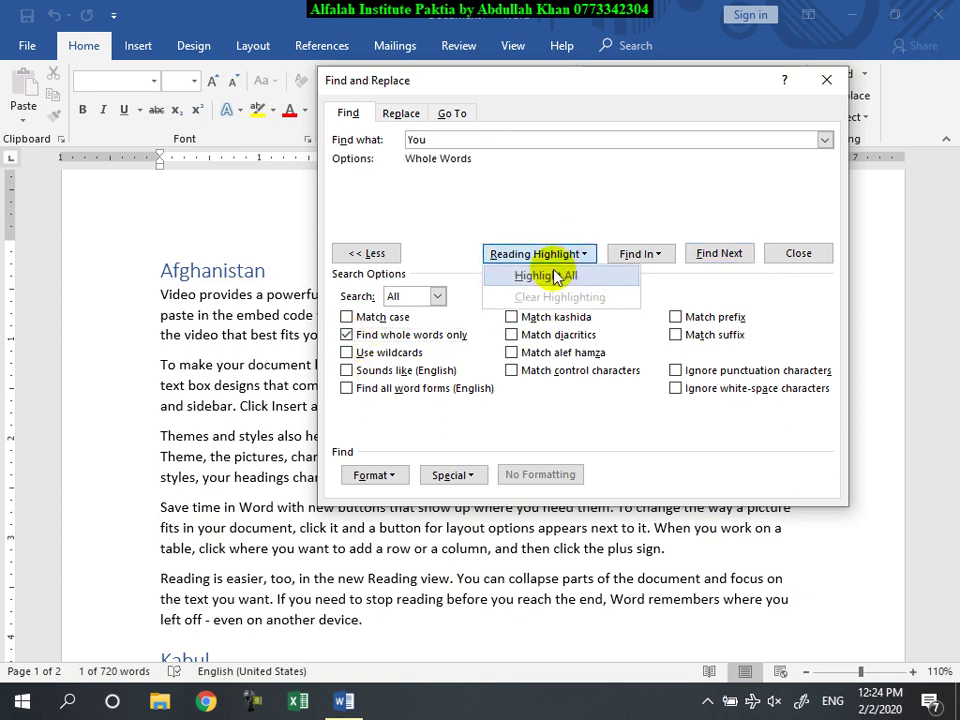
{"action": "left_click", "coordinate": [553, 274]}
{"action": "left_click_drag", "start_coordinate": [520, 95], "coordinate": [441, 94]}
{"action": "left_click", "coordinate": [270, 345]}
{"action": "left_click", "coordinate": [460, 264]}
{"action": "left_click", "coordinate": [489, 307]}
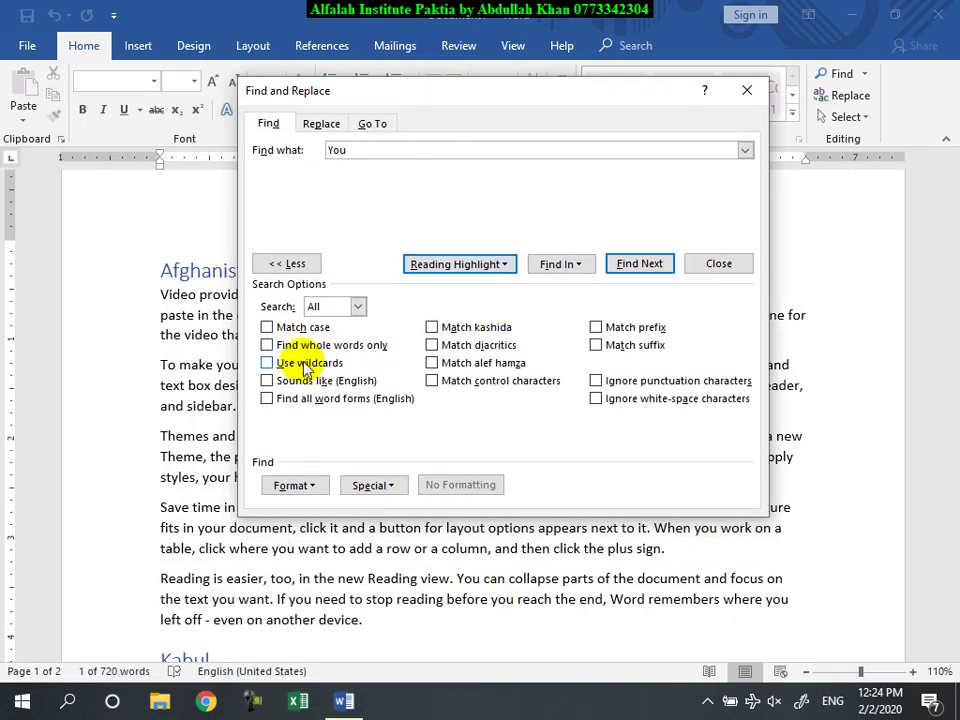
- Replace the search text with an asterisk (*)
{"action": "left_click_drag", "start_coordinate": [357, 150], "coordinate": [322, 150]}
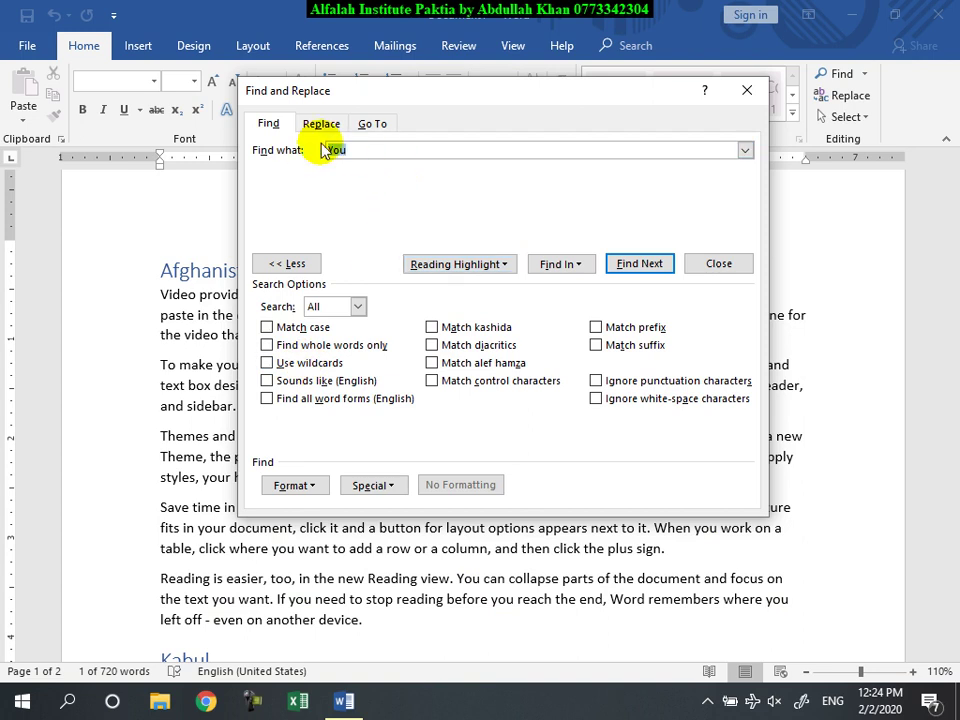
{"action": "type", "text": "*"}
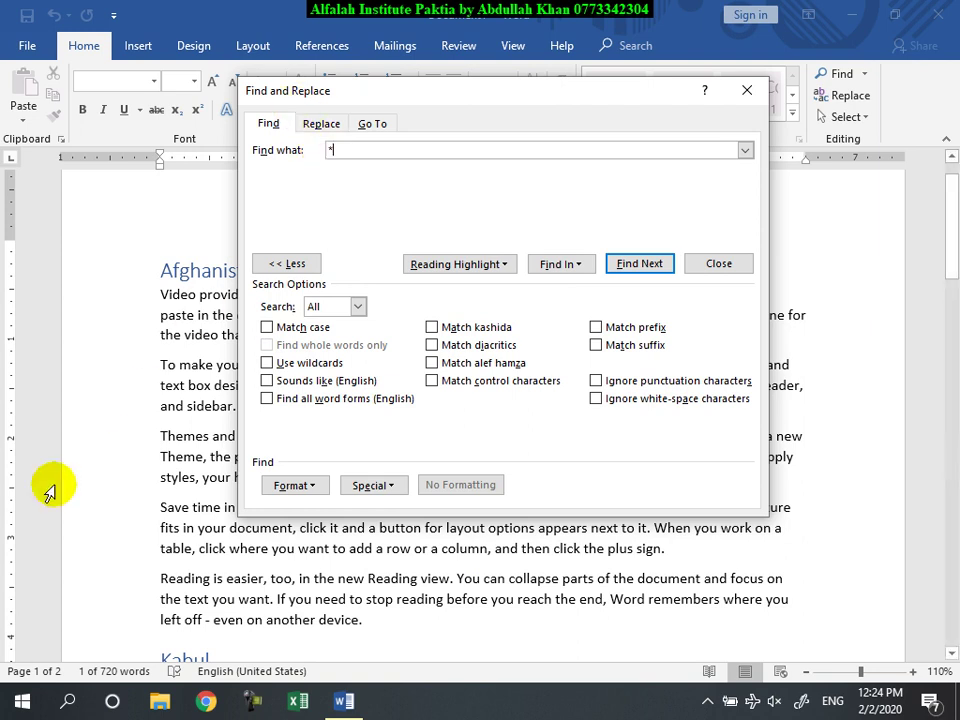
- Switch to File Explorer, open the Documents folder, examine its search field, and close the window
{"action": "left_click", "coordinate": [165, 703]}
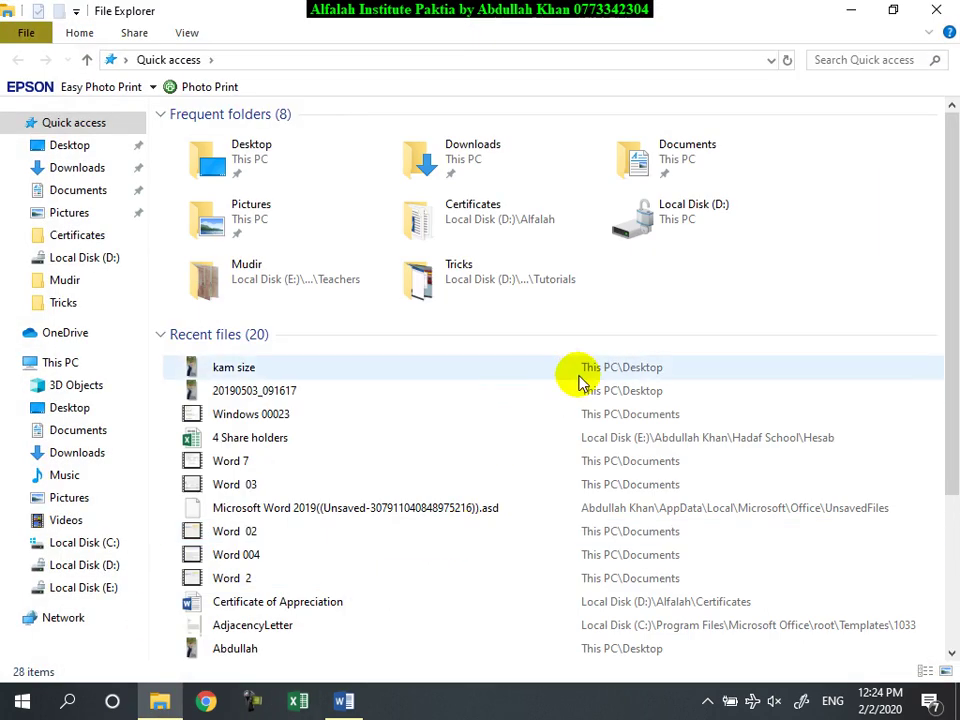
{"action": "double_click", "coordinate": [690, 148]}
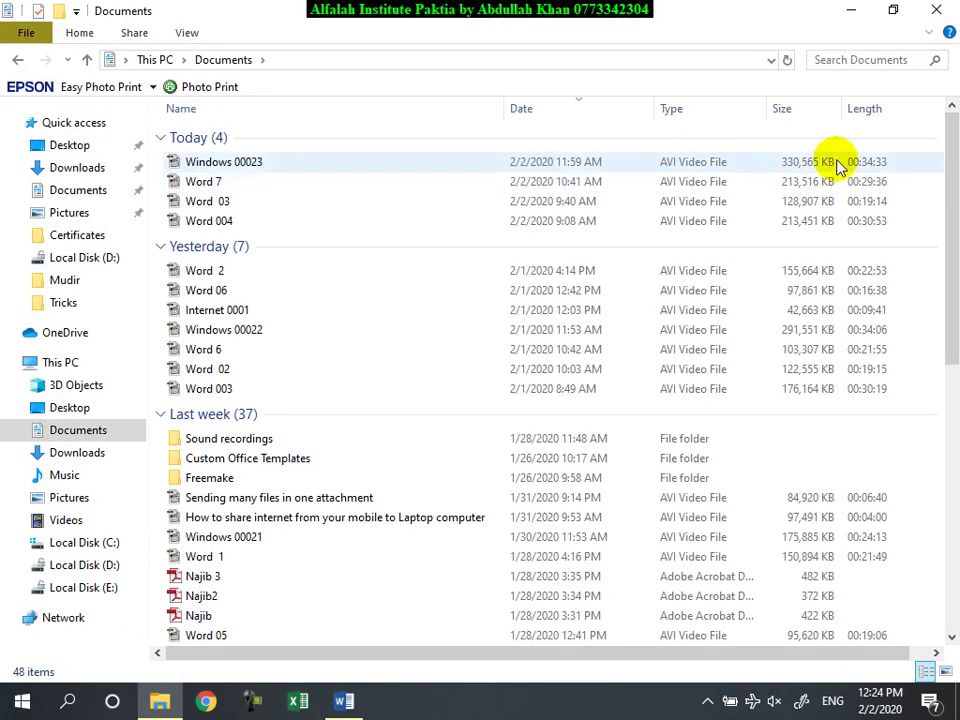
{"action": "left_click", "coordinate": [851, 59]}
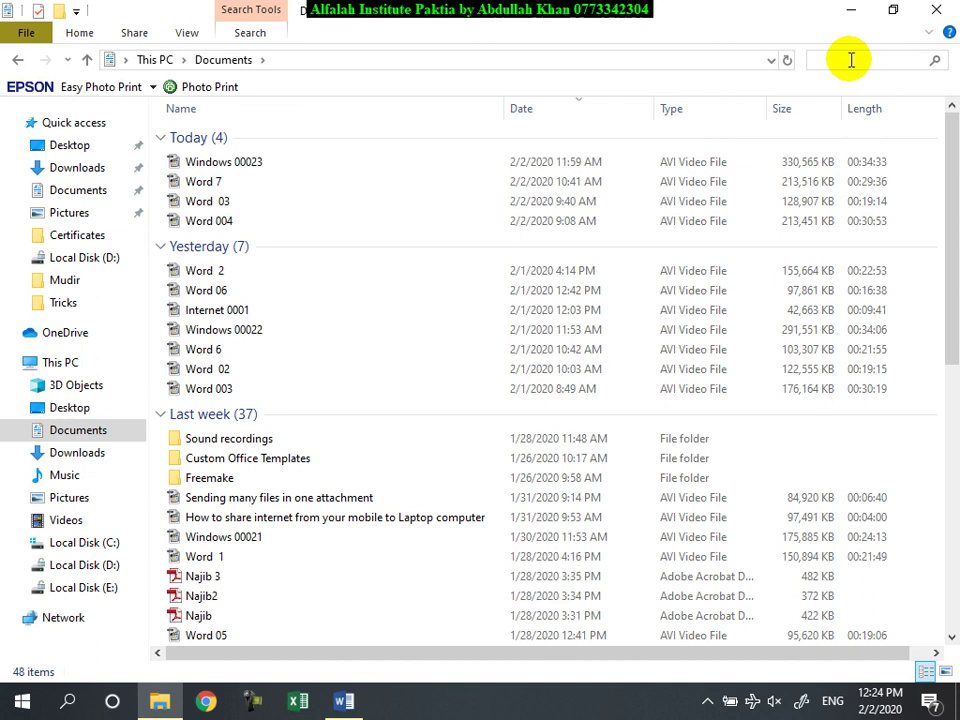
{"action": "left_click", "coordinate": [936, 10]}
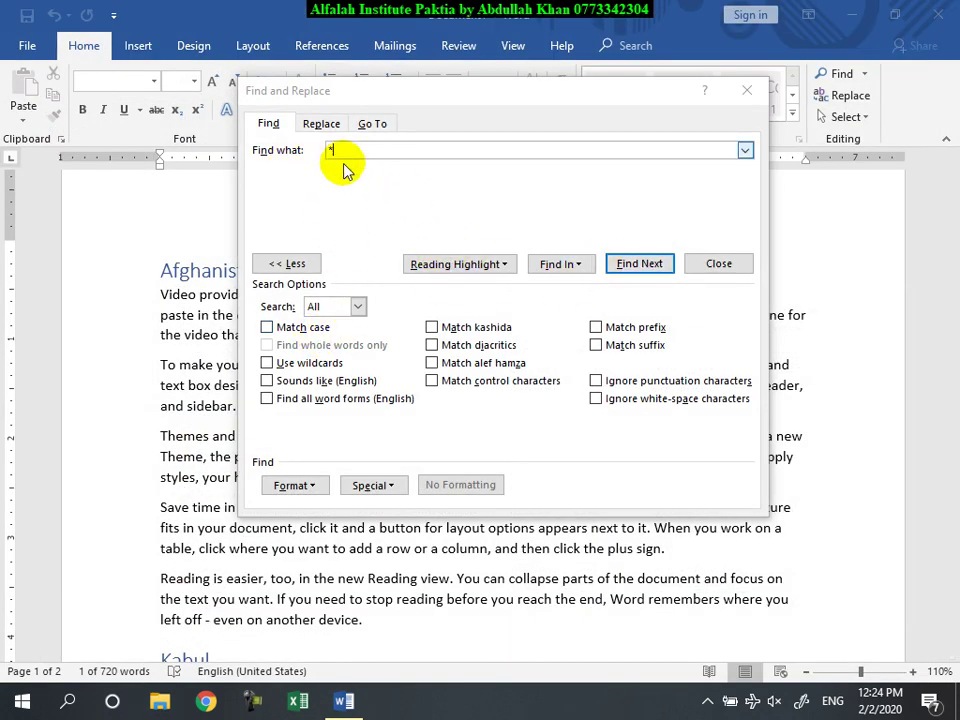
- Try to highlight all matches for * with the Use wildcards option turned off
{"action": "left_click", "coordinate": [452, 262]}
{"action": "left_click", "coordinate": [448, 286]}
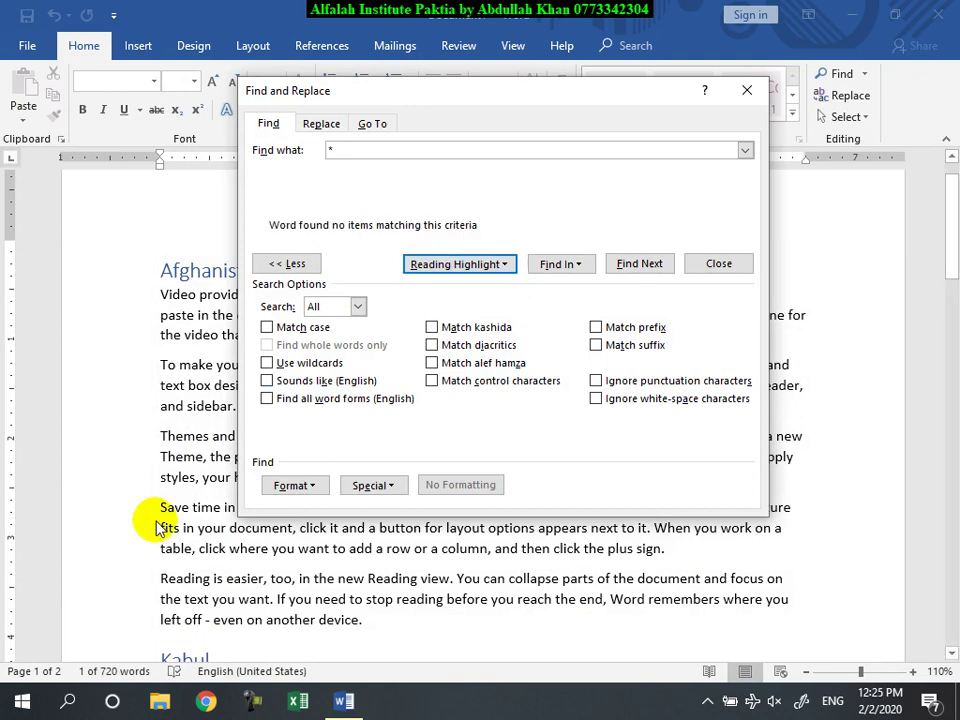
{"action": "left_click", "coordinate": [455, 264]}
{"action": "left_click", "coordinate": [309, 251]}
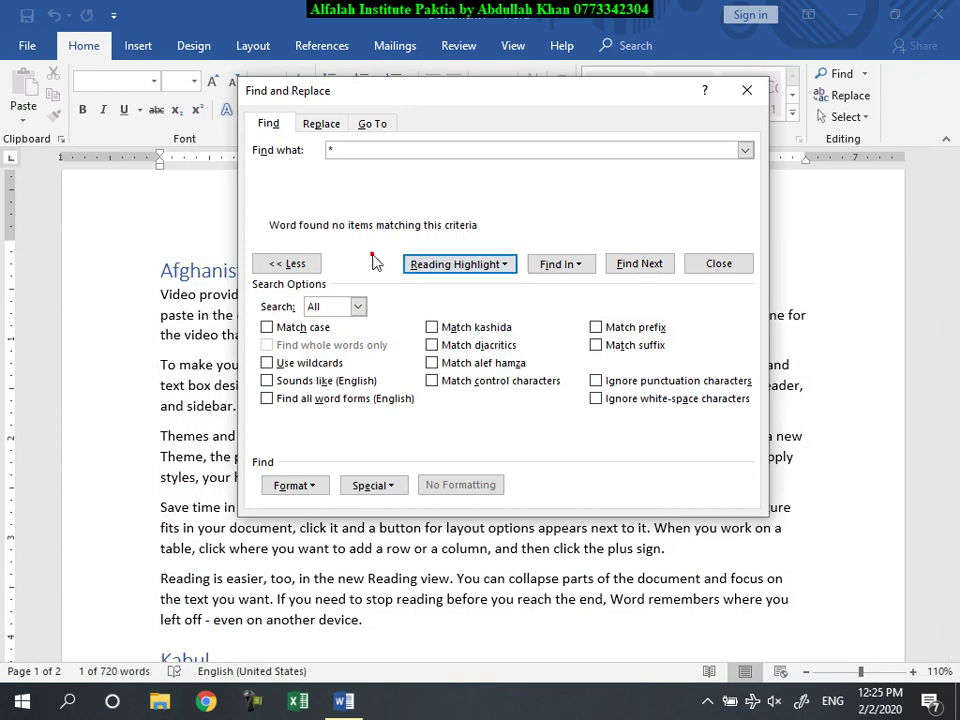
- Turn on Use wildcards, highlight all matches for *, clear the highlighting, and turn the option off again
{"action": "left_click", "coordinate": [279, 364]}
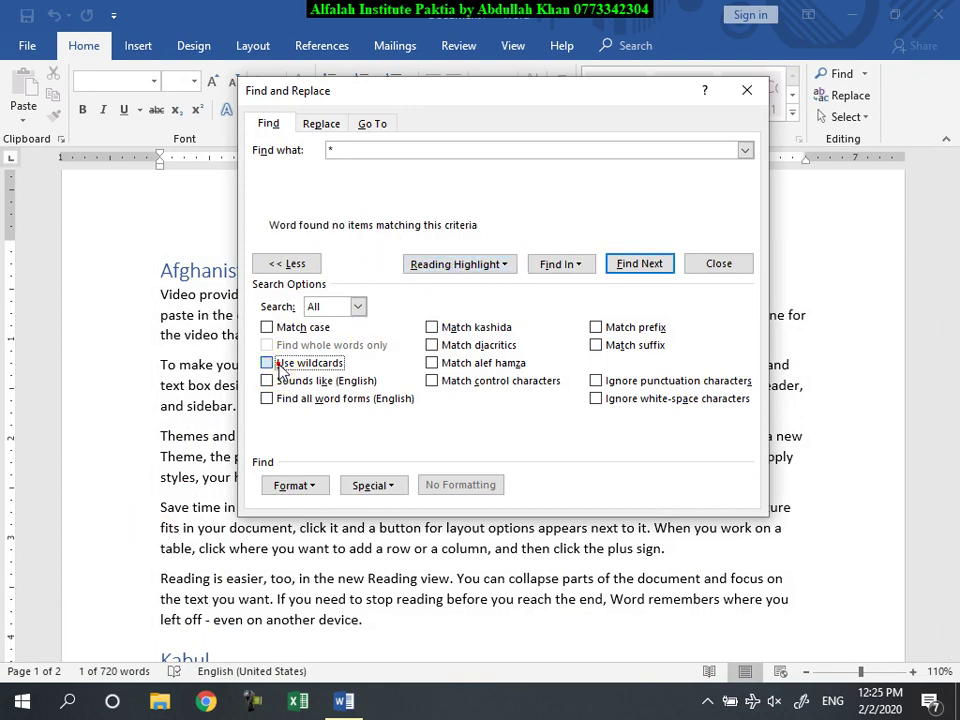
{"action": "left_click", "coordinate": [488, 264]}
{"action": "left_click", "coordinate": [466, 287]}
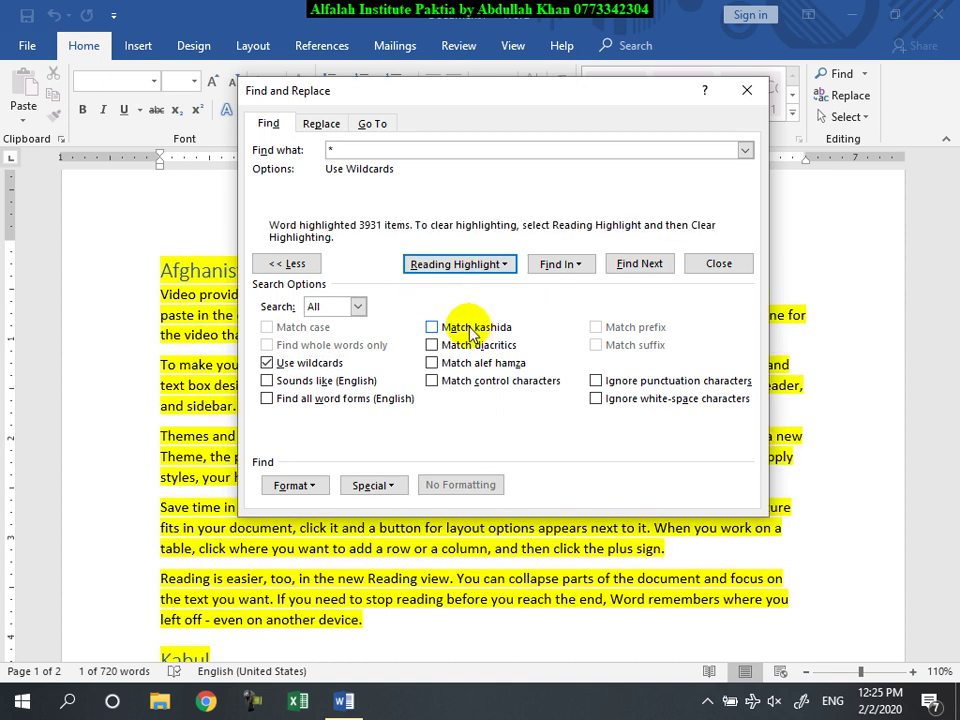
{"action": "left_click", "coordinate": [488, 264]}
{"action": "left_click", "coordinate": [461, 307]}
{"action": "left_click", "coordinate": [267, 362]}
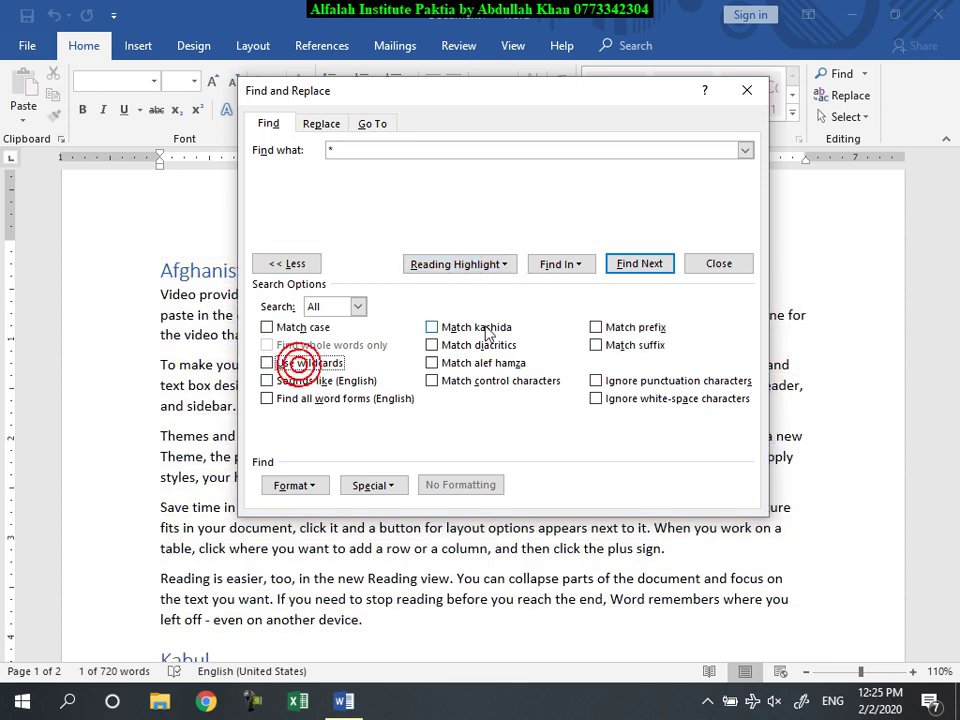
- Add the words "Will well" at the end of the first paragraph under the Afghanistan heading
{"action": "left_click_drag", "start_coordinate": [487, 100], "coordinate": [404, 439]}
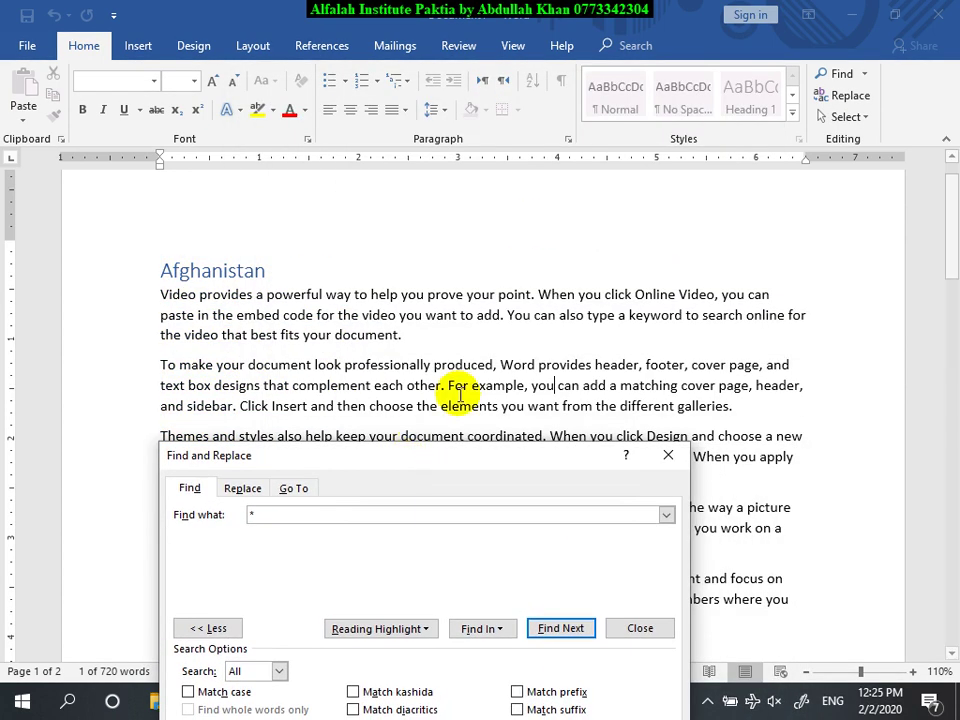
{"action": "left_click", "coordinate": [441, 342]}
{"action": "type", "text": "well"}
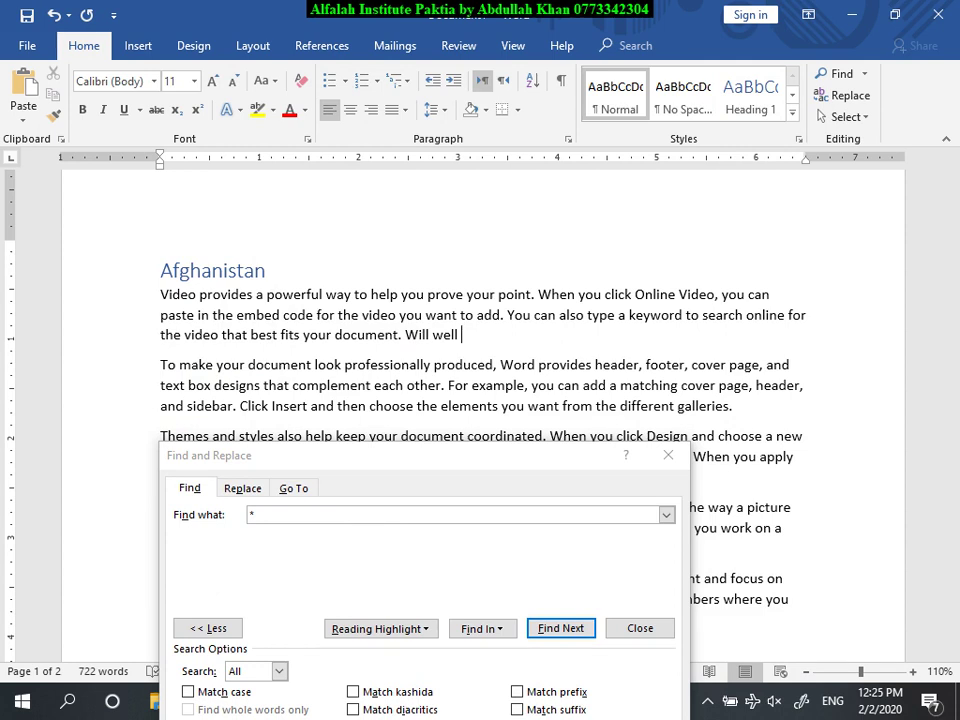
- Change the search text to "well", highlight all its matches without extra options, and clear the highlighting
{"action": "left_click_drag", "start_coordinate": [420, 459], "coordinate": [750, 114]}
{"action": "left_click", "coordinate": [622, 171]}
{"action": "key", "text": "BackSpace"}
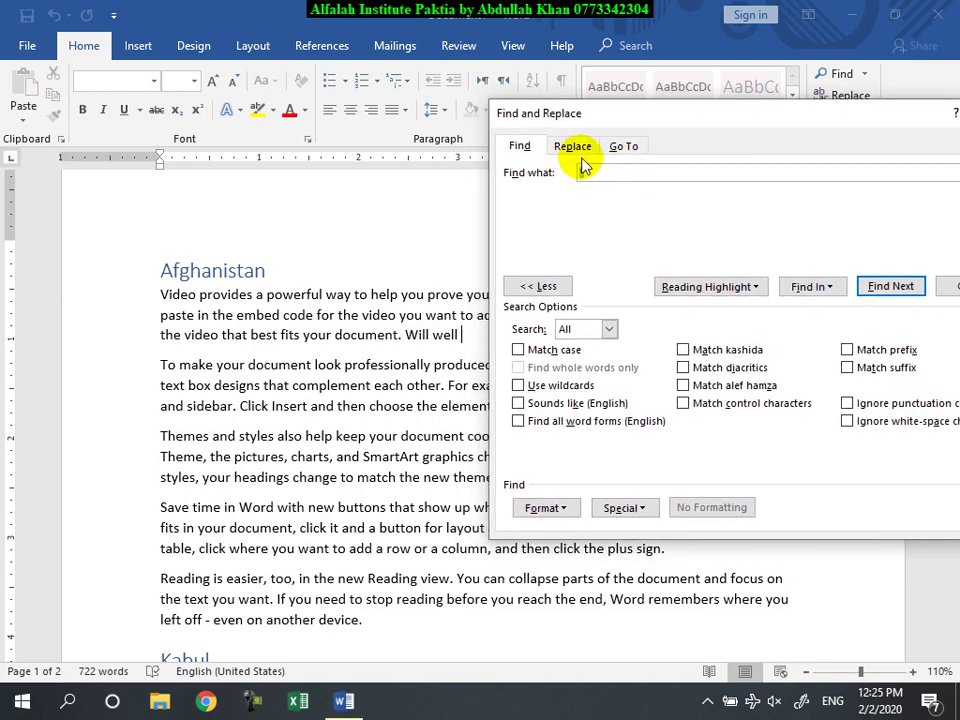
{"action": "type", "text": "well"}
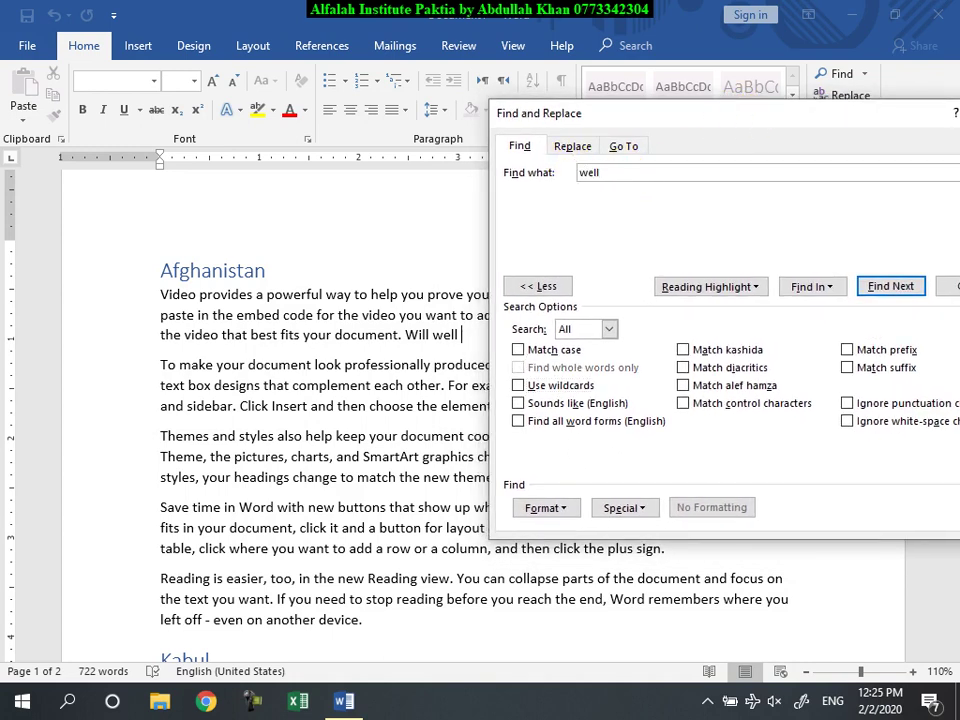
{"action": "left_click", "coordinate": [714, 290]}
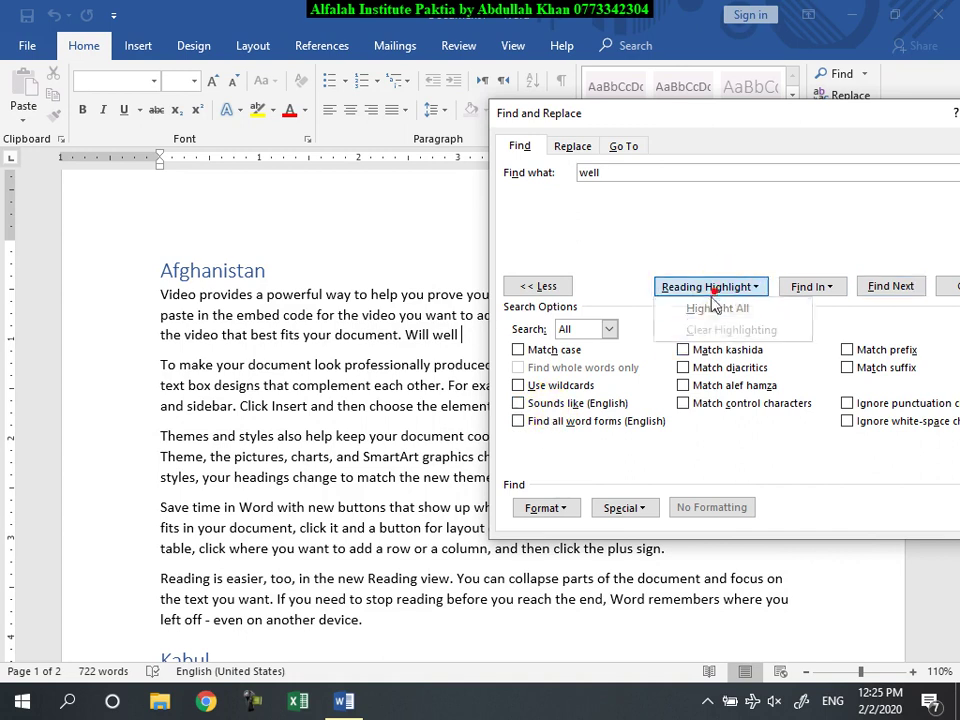
{"action": "left_click", "coordinate": [712, 308]}
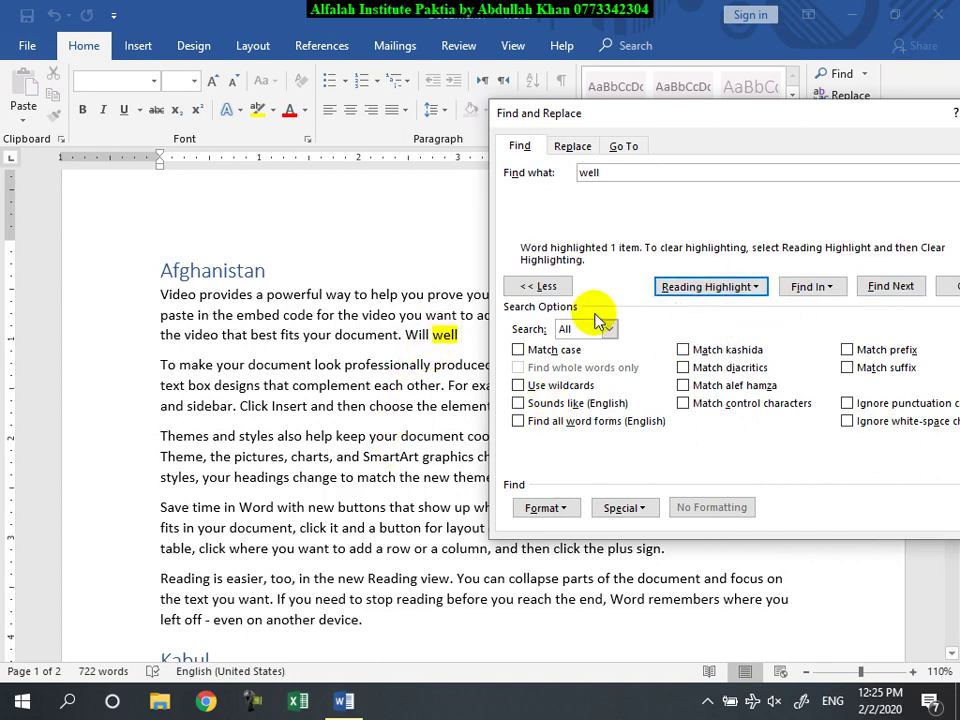
{"action": "left_click", "coordinate": [680, 287]}
{"action": "left_click", "coordinate": [696, 326]}
- Turn on Sounds like (English) and try to highlight all words that sound like "well"
{"action": "left_click", "coordinate": [562, 404]}
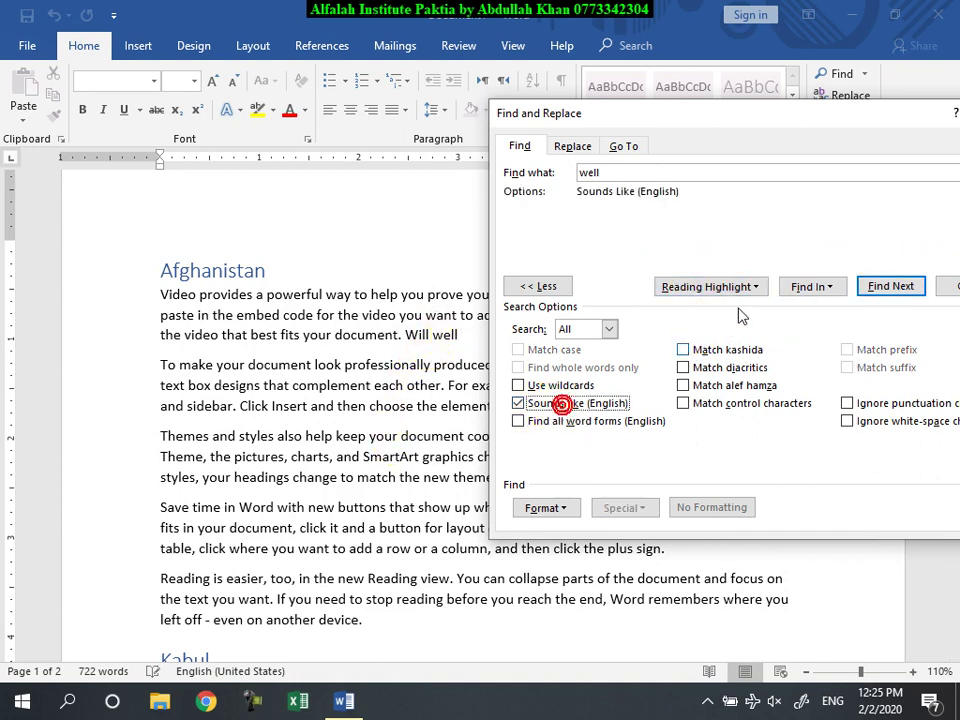
{"action": "left_click", "coordinate": [692, 286]}
{"action": "left_click", "coordinate": [692, 304]}
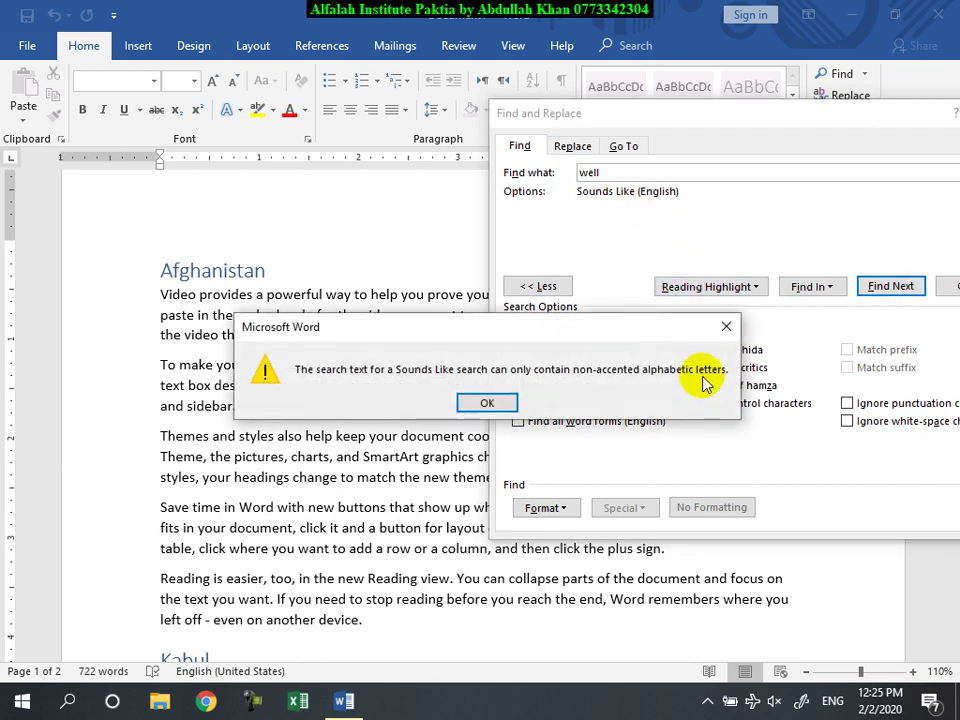
{"action": "left_click", "coordinate": [491, 404]}
{"action": "left_click", "coordinate": [728, 290]}
{"action": "key", "text": "Escape"}
{"action": "left_click", "coordinate": [703, 287]}
{"action": "key", "text": "Escape"}
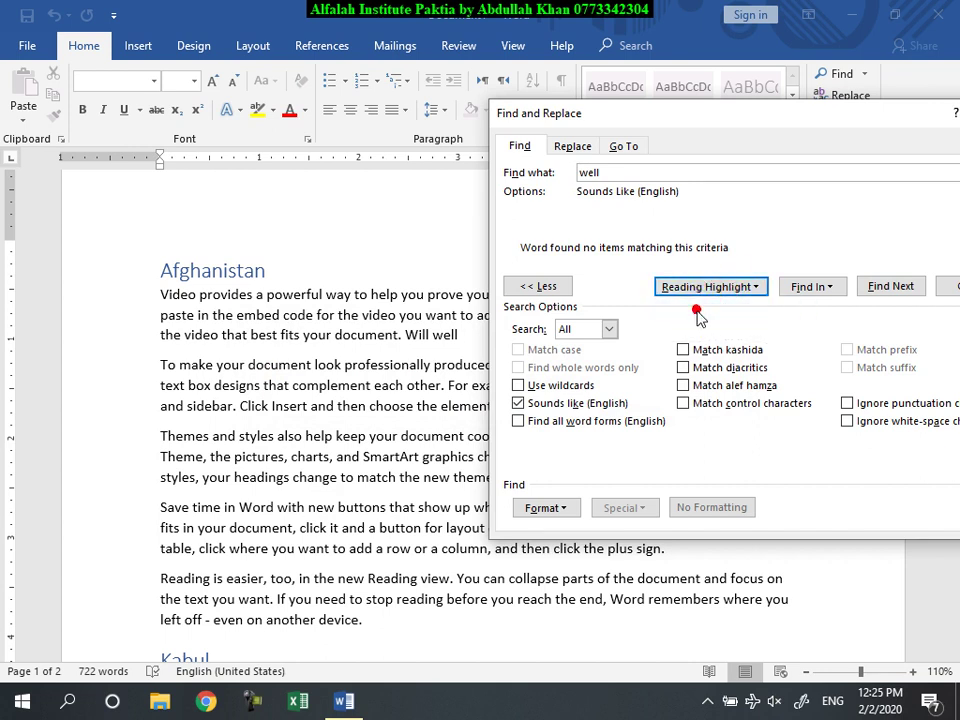
- Change the search text to "will" and try to highlight all similar-sounding words
{"action": "left_click", "coordinate": [598, 177]}
{"action": "left_click", "coordinate": [587, 172]}
{"action": "key", "text": "BackSpace"}
{"action": "type", "text": "i"}
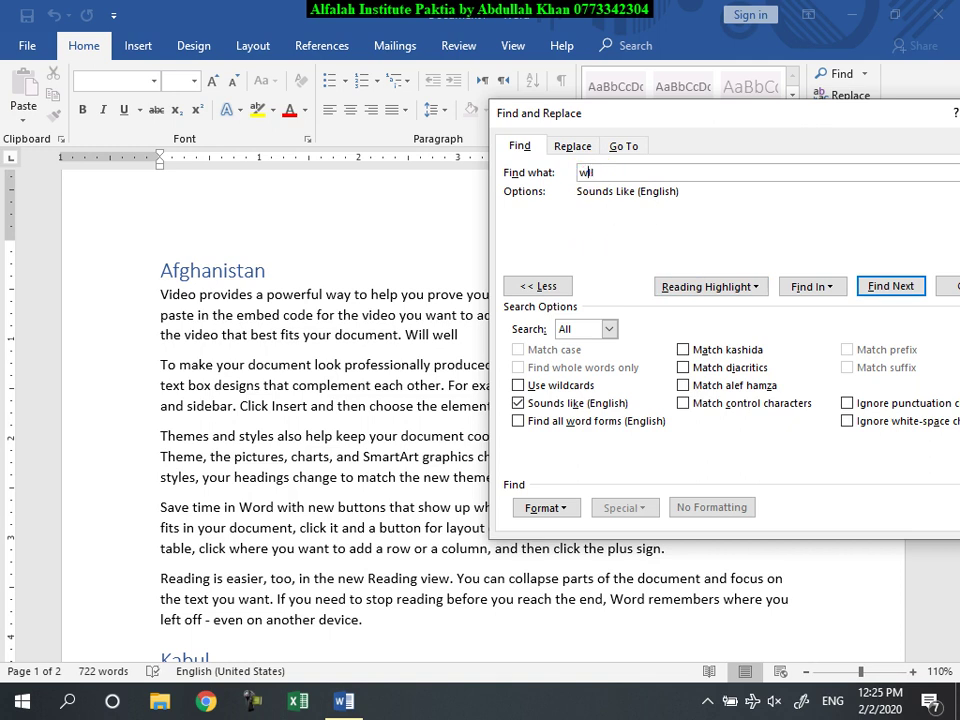
{"action": "left_click", "coordinate": [688, 287]}
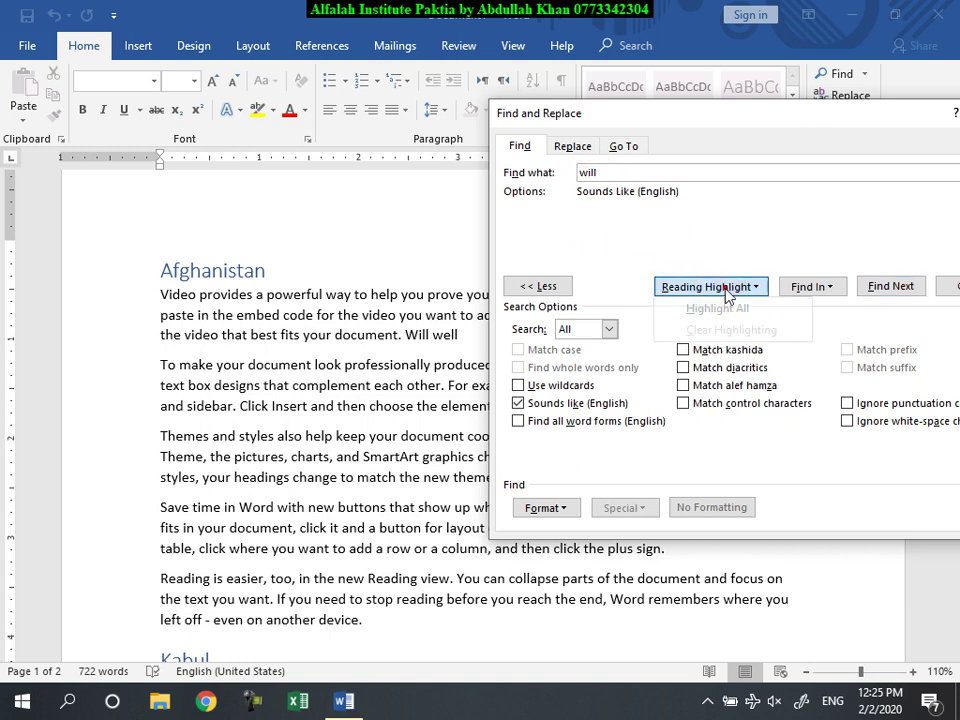
{"action": "left_click", "coordinate": [714, 310]}
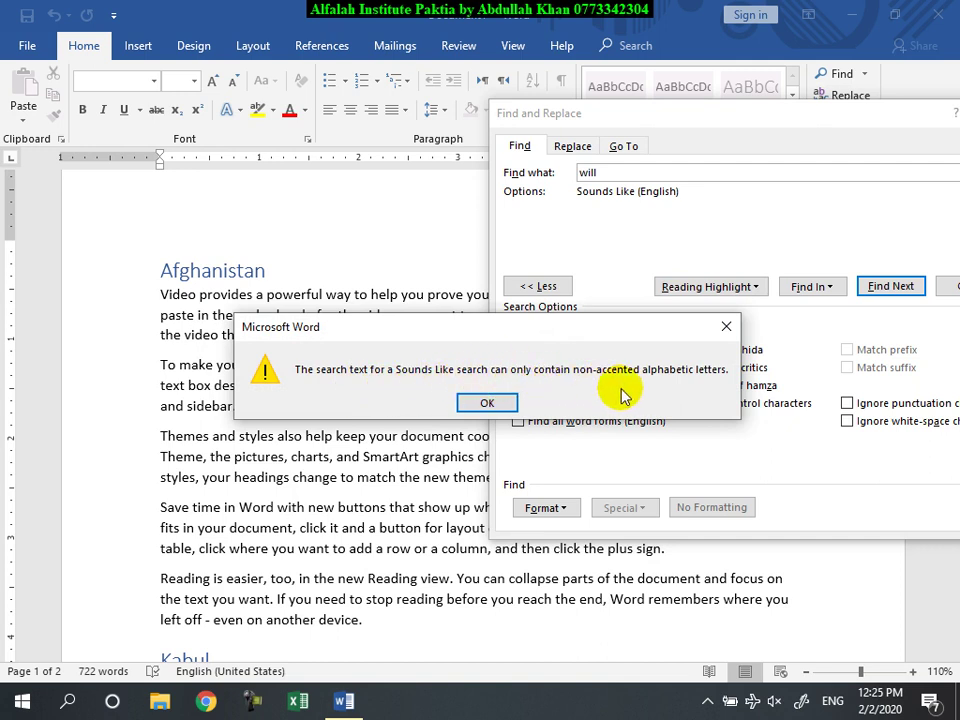
{"action": "left_click", "coordinate": [487, 402]}
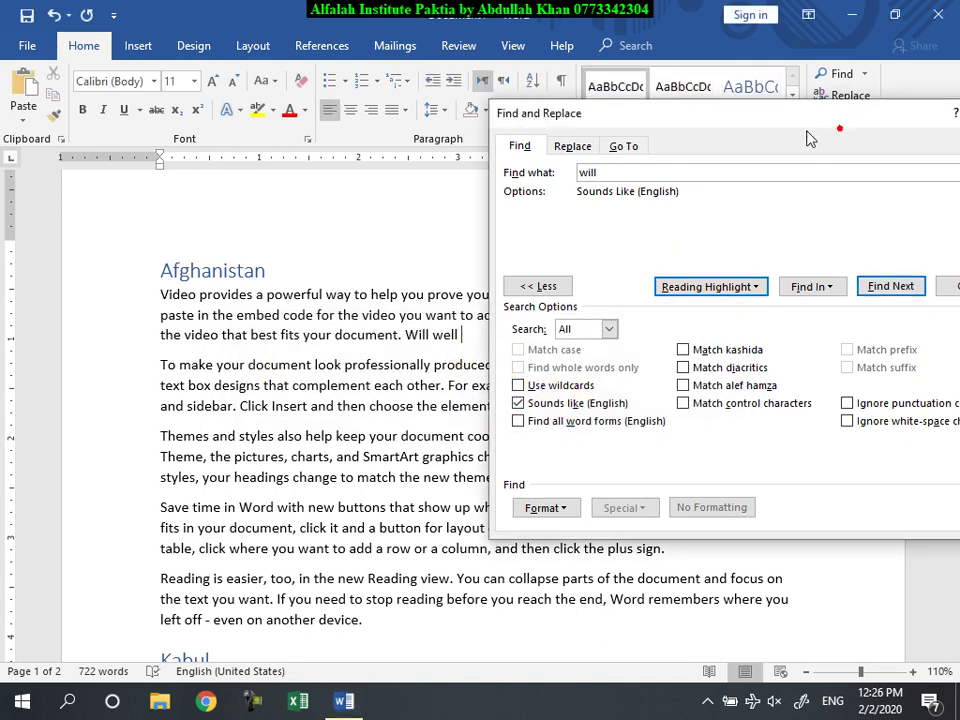
- Close the Find and Replace dialog and close the document without saving it
{"action": "left_click_drag", "start_coordinate": [837, 132], "coordinate": [447, 158]}
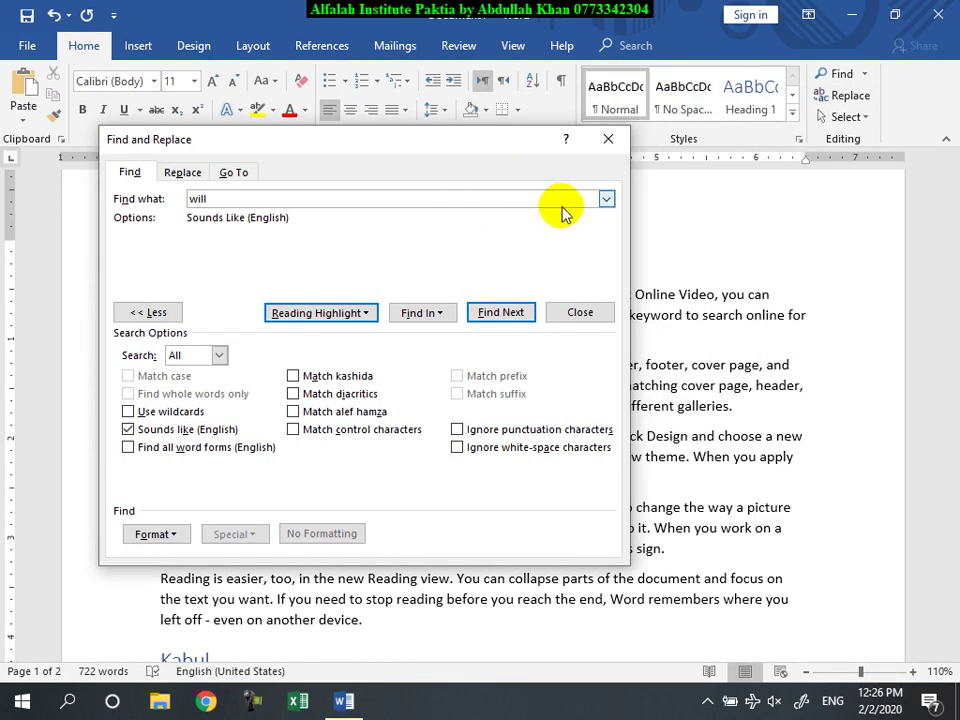
{"action": "left_click", "coordinate": [607, 140]}
{"action": "left_click", "coordinate": [940, 14]}
{"action": "left_click", "coordinate": [491, 386]}
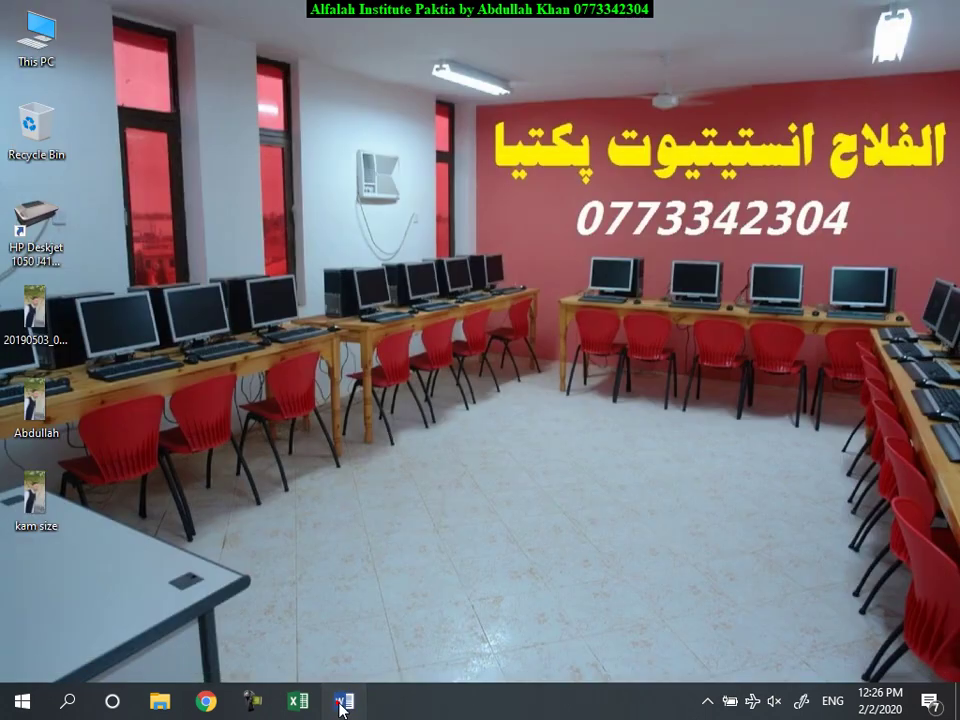
- Create a blank Word document with =rand() sample text and add "Will well" at the end of the third paragraph
{"action": "left_click", "coordinate": [343, 700]}
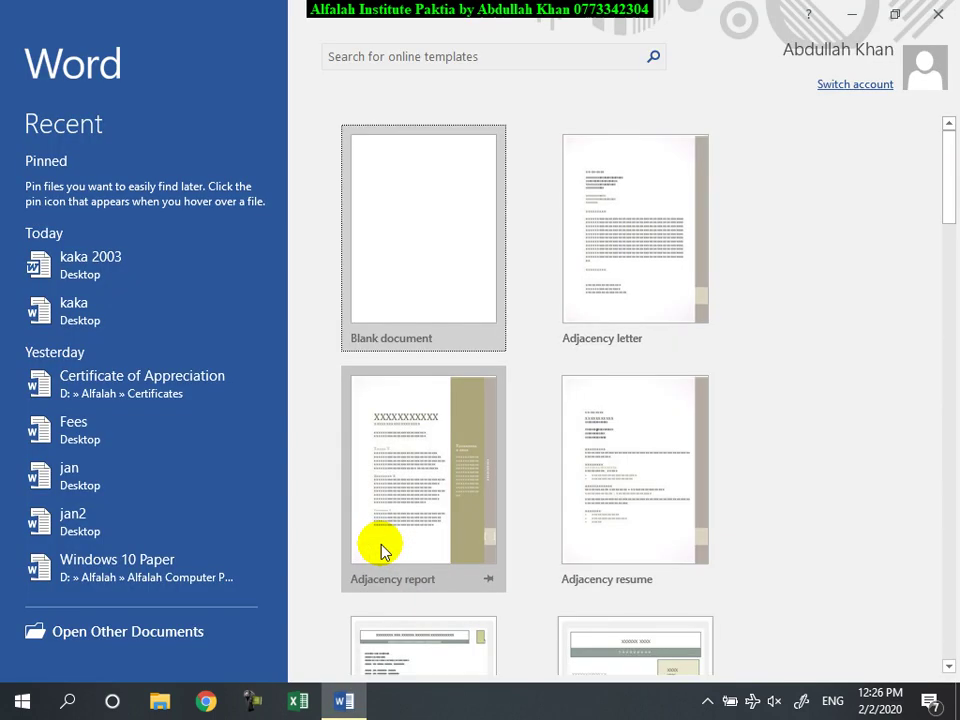
{"action": "left_click", "coordinate": [421, 274]}
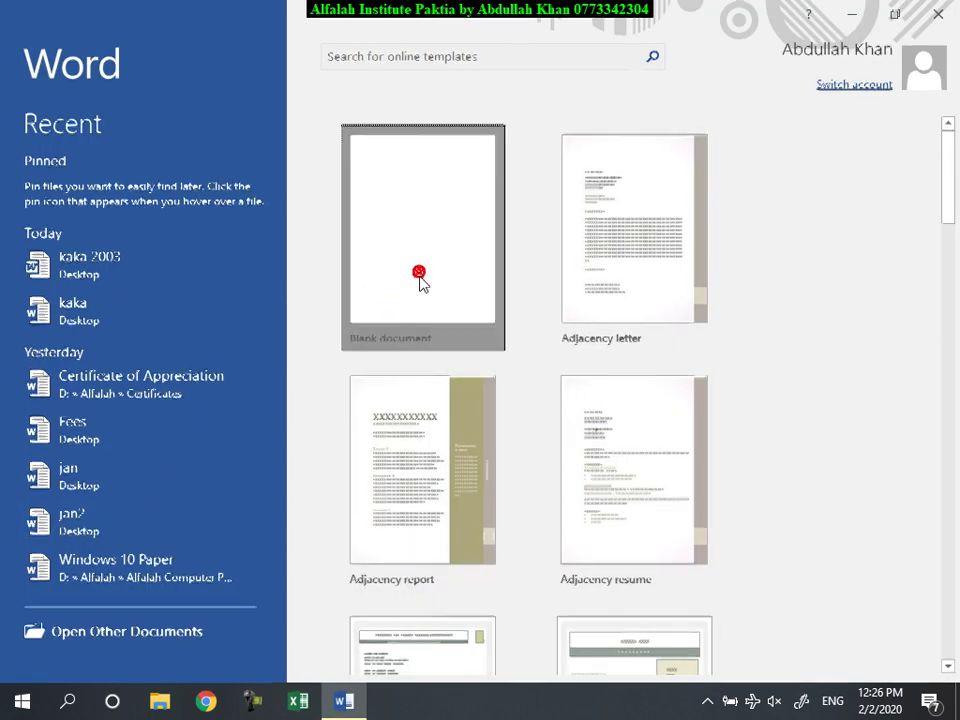
{"action": "type", "text": "="}
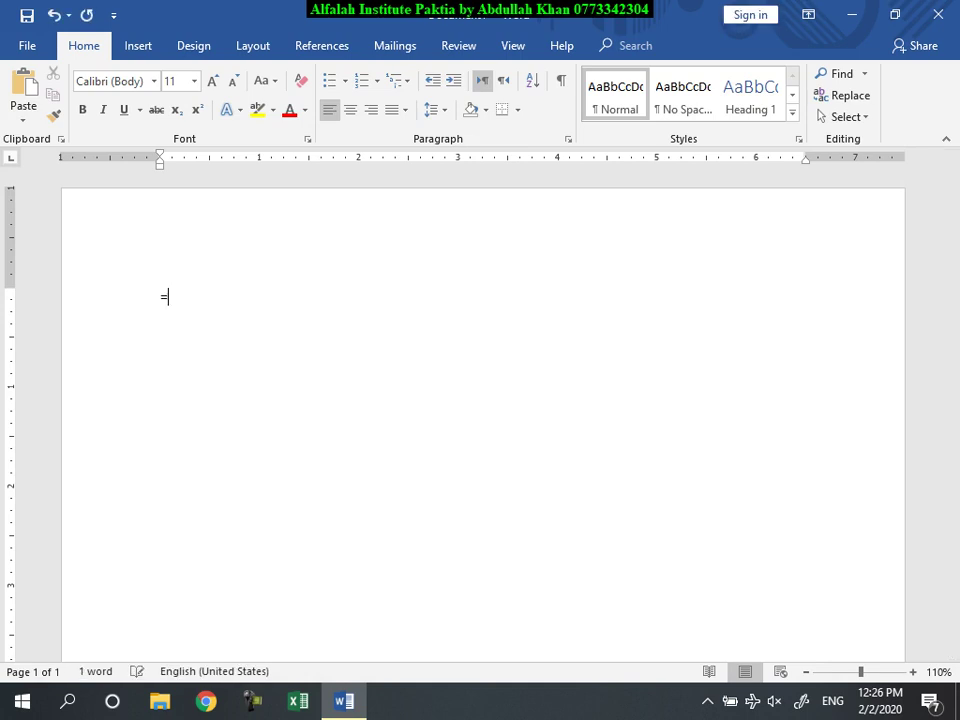
{"action": "type", "text": "rand()"}
{"action": "key", "text": "Return"}
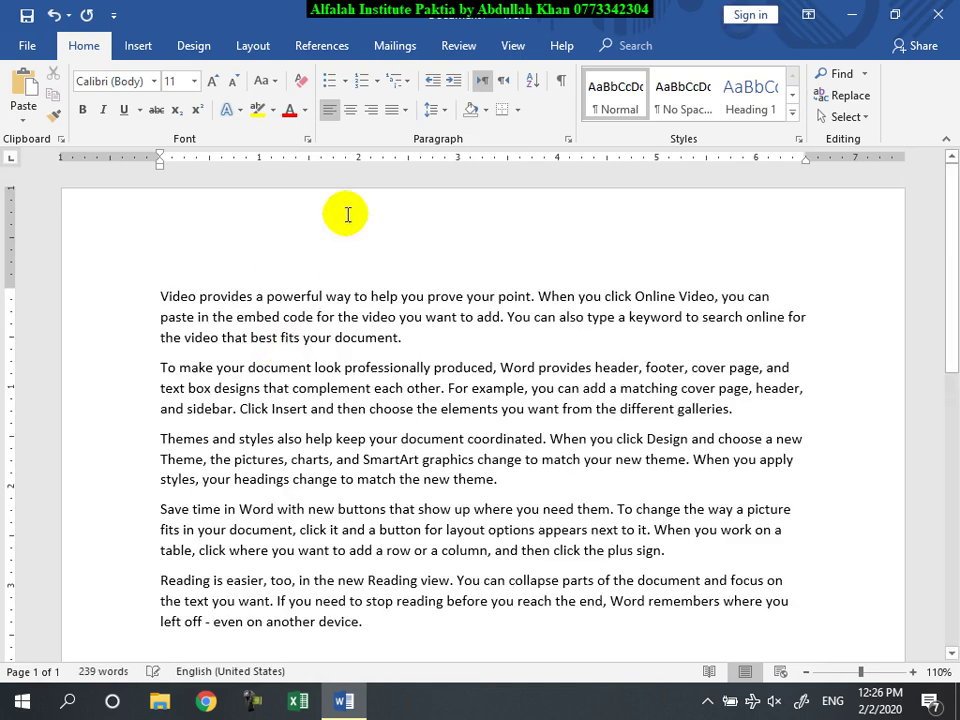
{"action": "left_click", "coordinate": [503, 480]}
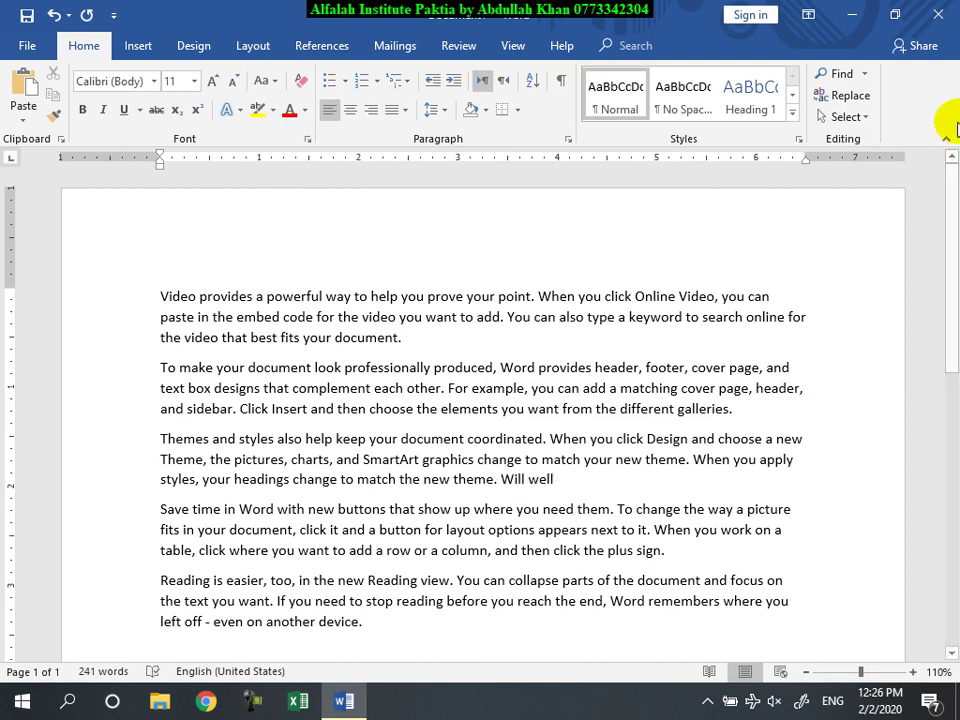
- Set up an Advanced Find for "will" with only the Sounds like (English) option turned on
{"action": "left_click", "coordinate": [866, 74]}
{"action": "left_click", "coordinate": [848, 120]}
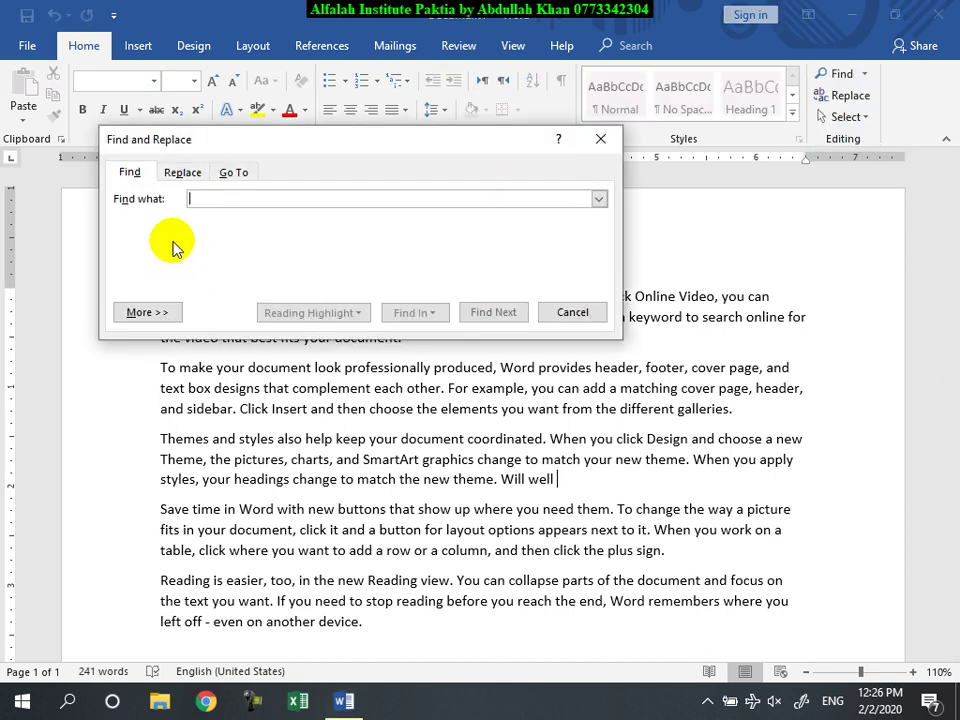
{"action": "left_click", "coordinate": [126, 309]}
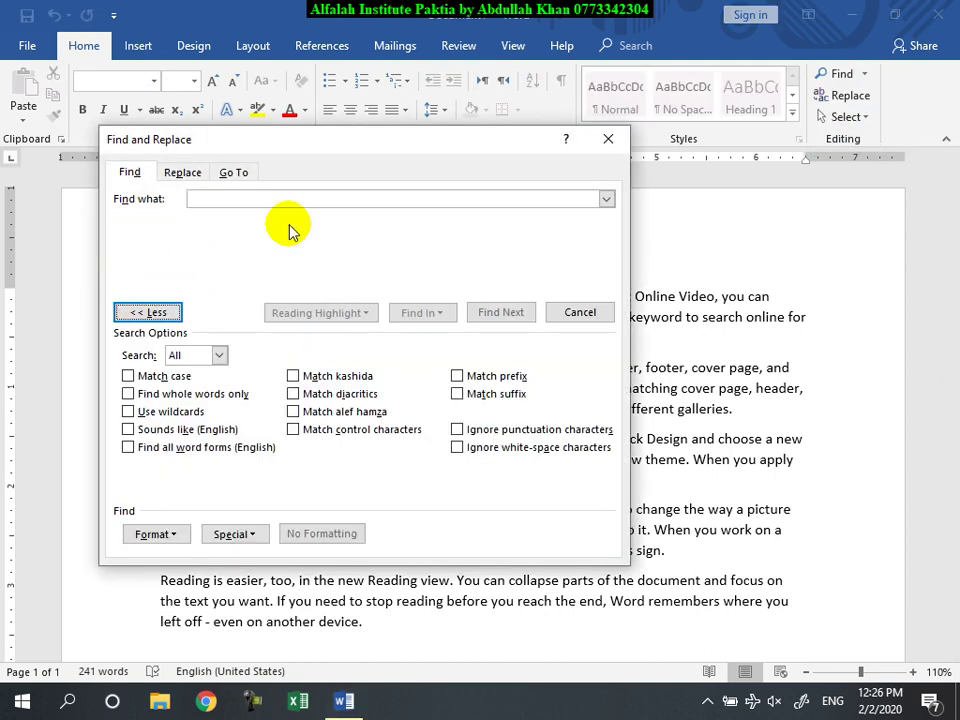
{"action": "key", "text": "alt+w"}
{"action": "left_click", "coordinate": [249, 200]}
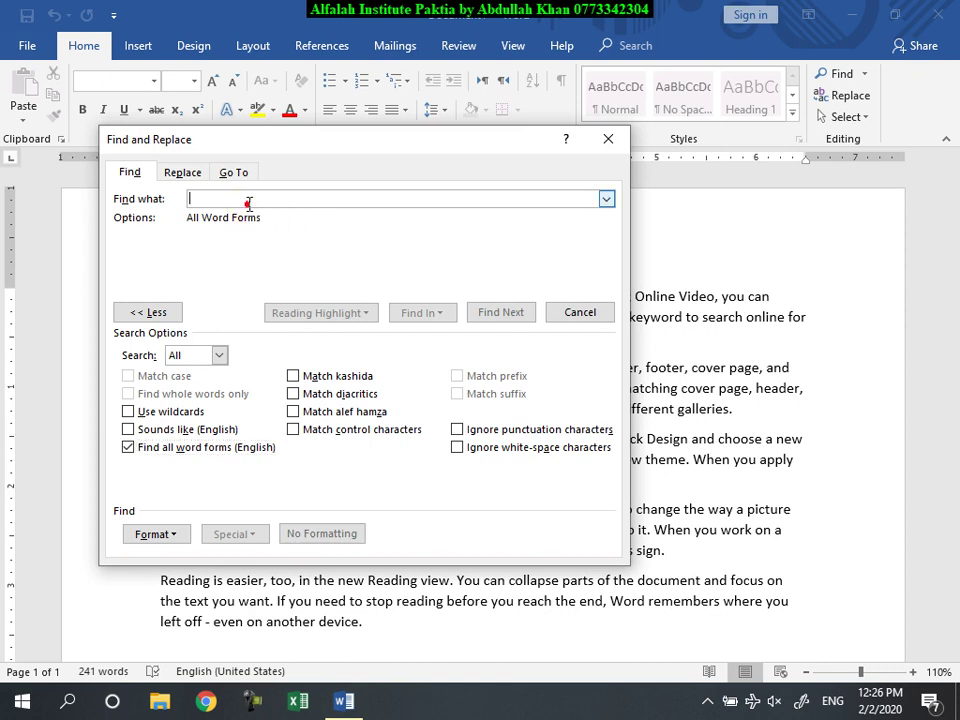
{"action": "type", "text": "w"}
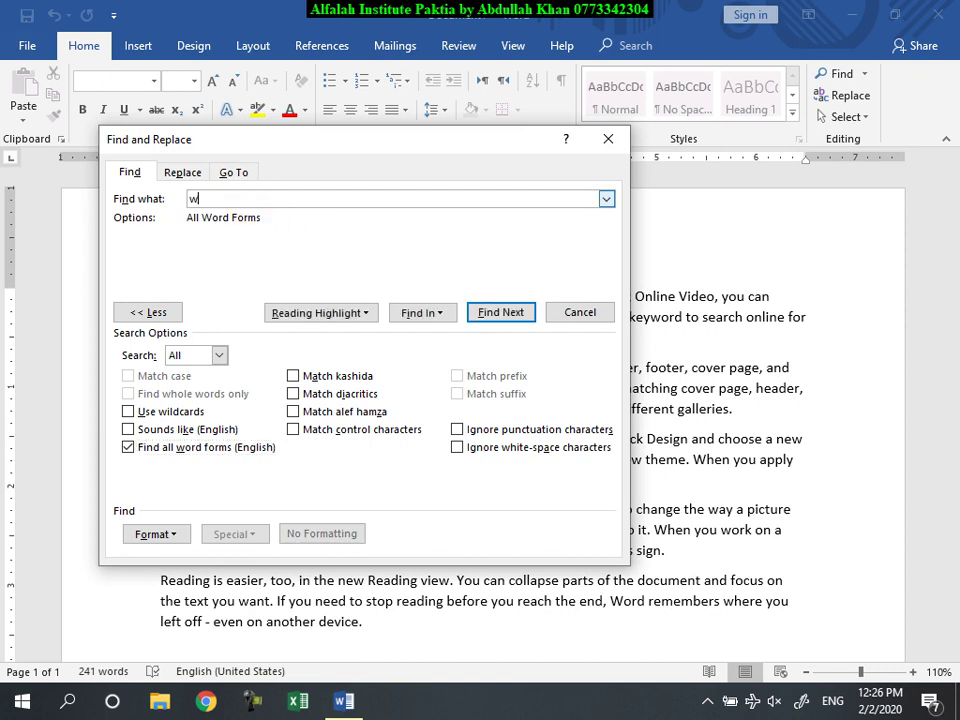
{"action": "left_click", "coordinate": [128, 447]}
{"action": "left_click", "coordinate": [128, 429]}
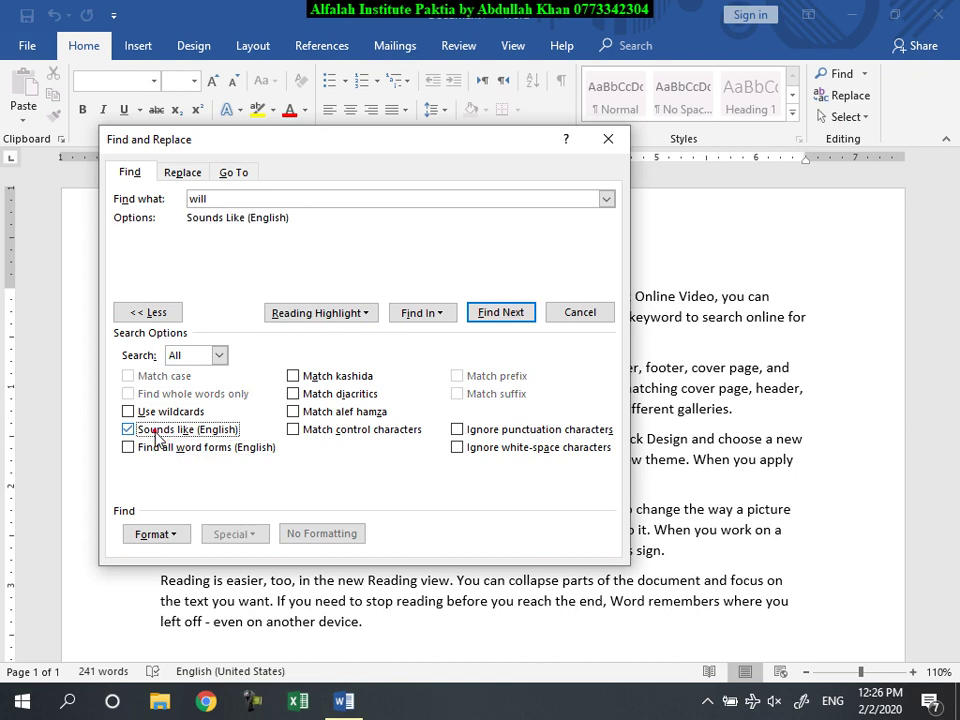
- Highlight all words that sound like "will", then turn off Sounds like (English) and clear the highlighting
{"action": "left_click", "coordinate": [354, 313]}
{"action": "left_click", "coordinate": [341, 334]}
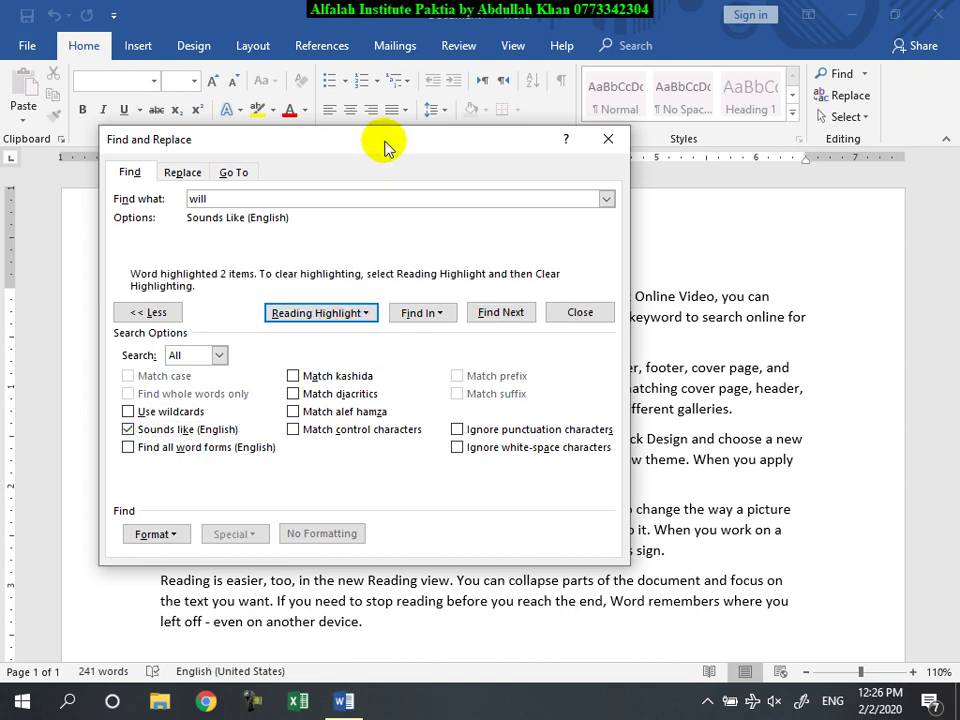
{"action": "left_click_drag", "start_coordinate": [386, 139], "coordinate": [392, 20]}
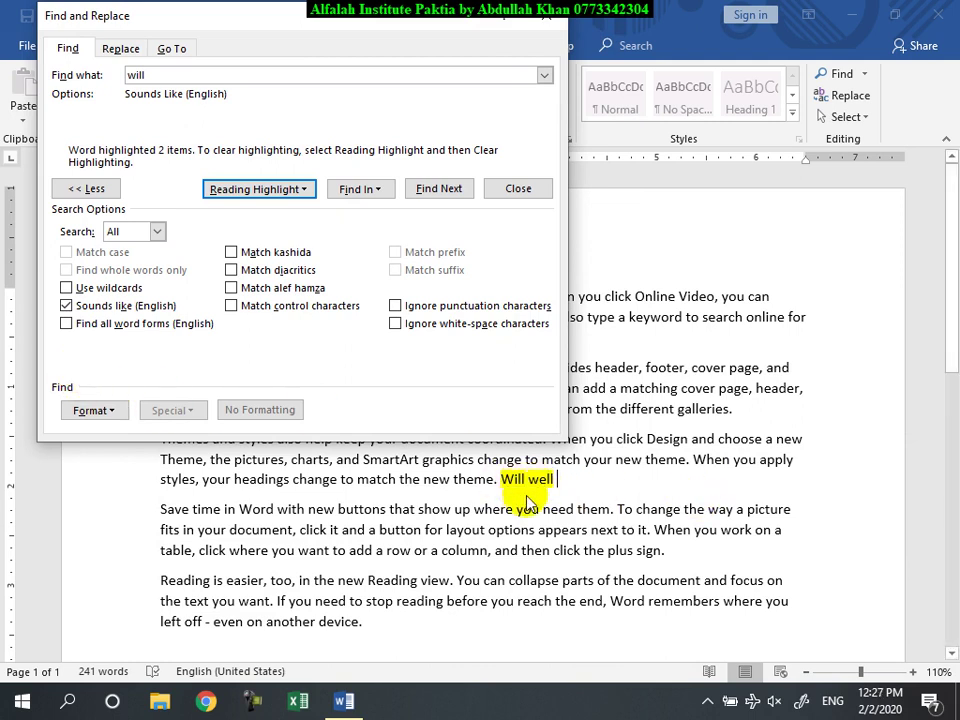
{"action": "left_click", "coordinate": [68, 305]}
{"action": "left_click", "coordinate": [259, 189]}
{"action": "left_click", "coordinate": [290, 232]}
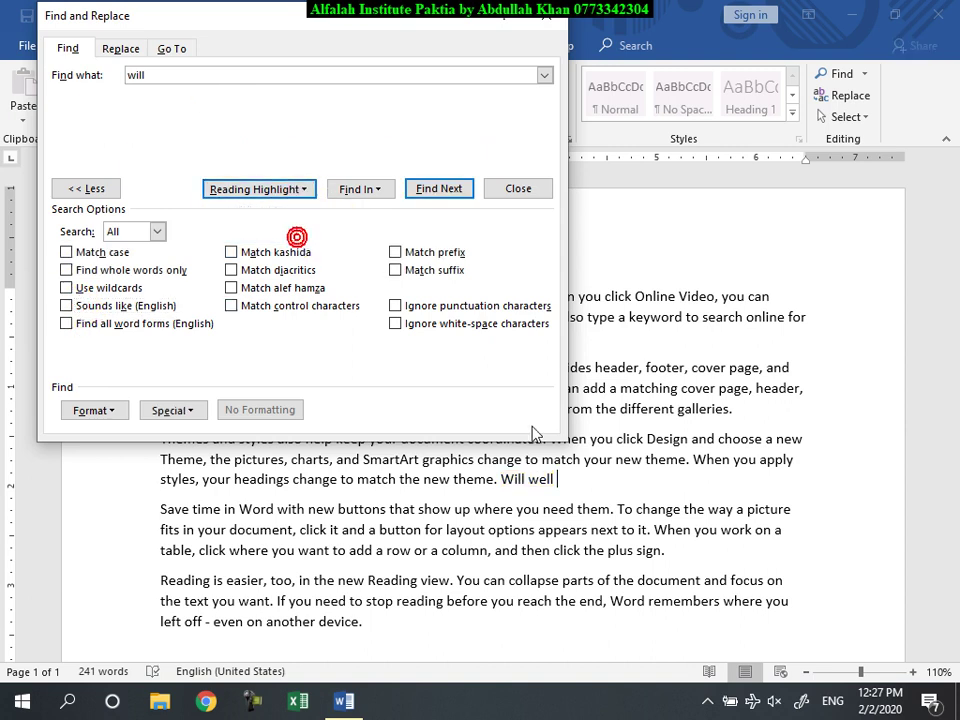
- Add "Go went gone going" at the end of the last paragraph and highlight all plain matches of "go"
{"action": "left_click", "coordinate": [396, 636]}
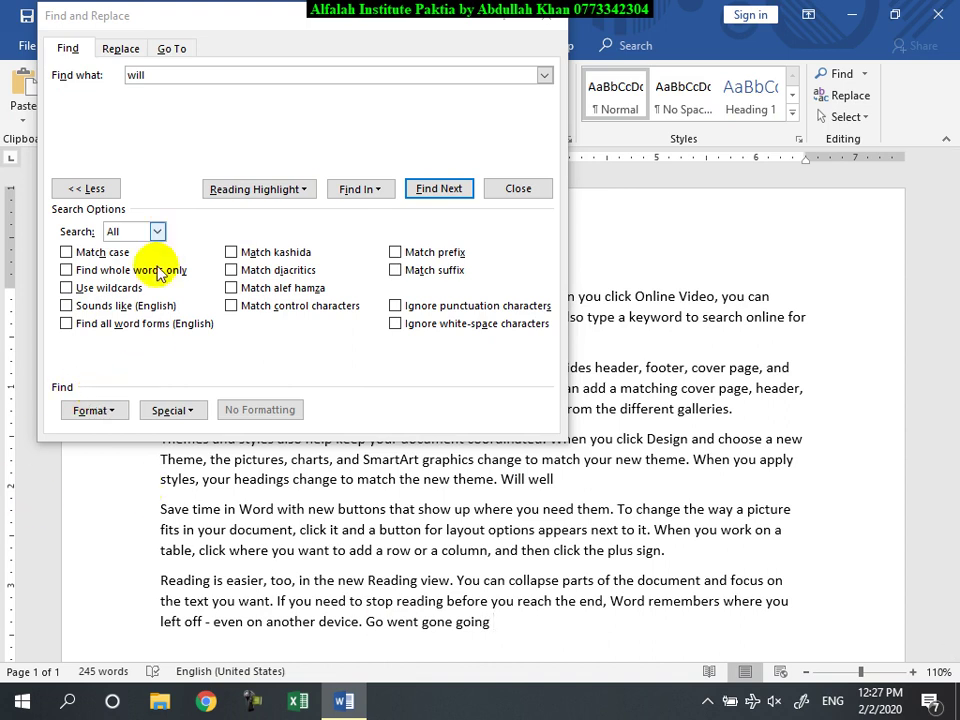
{"action": "double_click", "coordinate": [141, 74]}
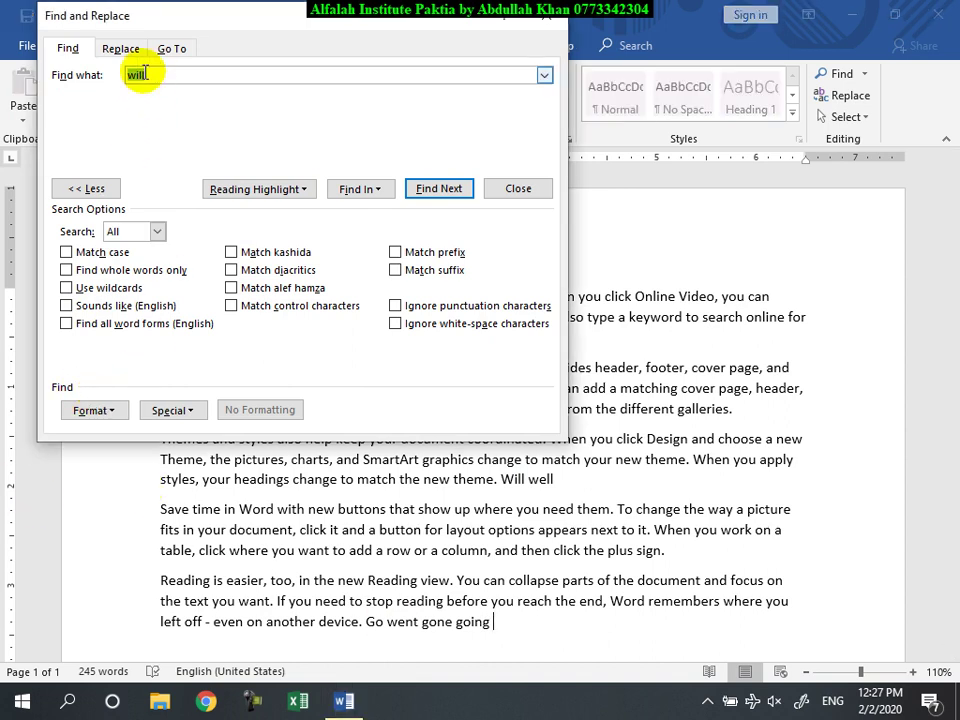
{"action": "type", "text": "go"}
{"action": "left_click", "coordinate": [255, 189]}
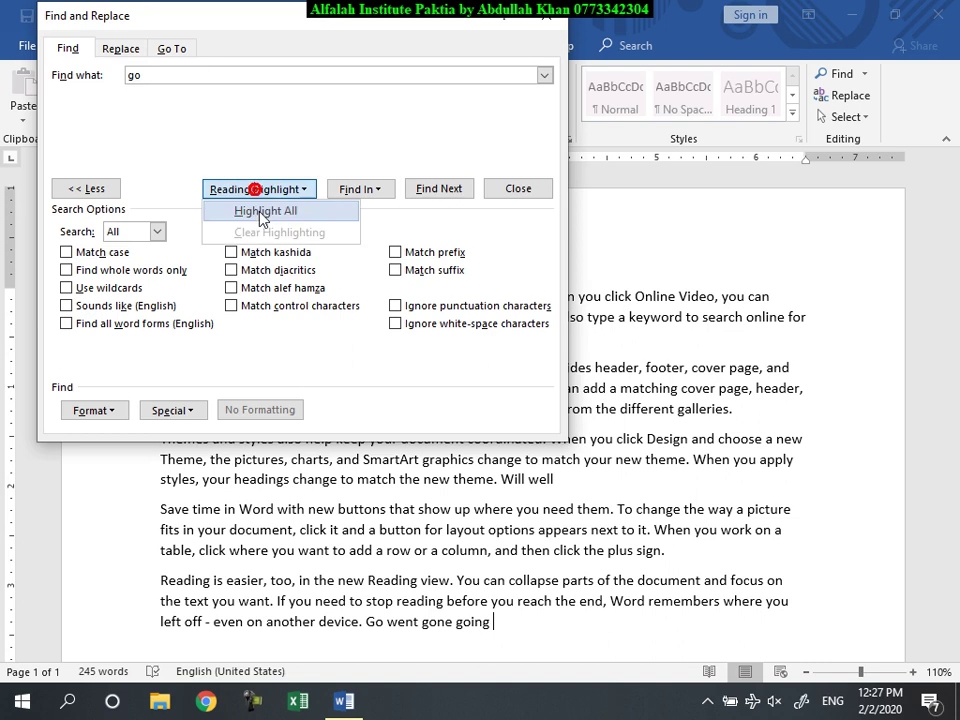
{"action": "left_click", "coordinate": [264, 211]}
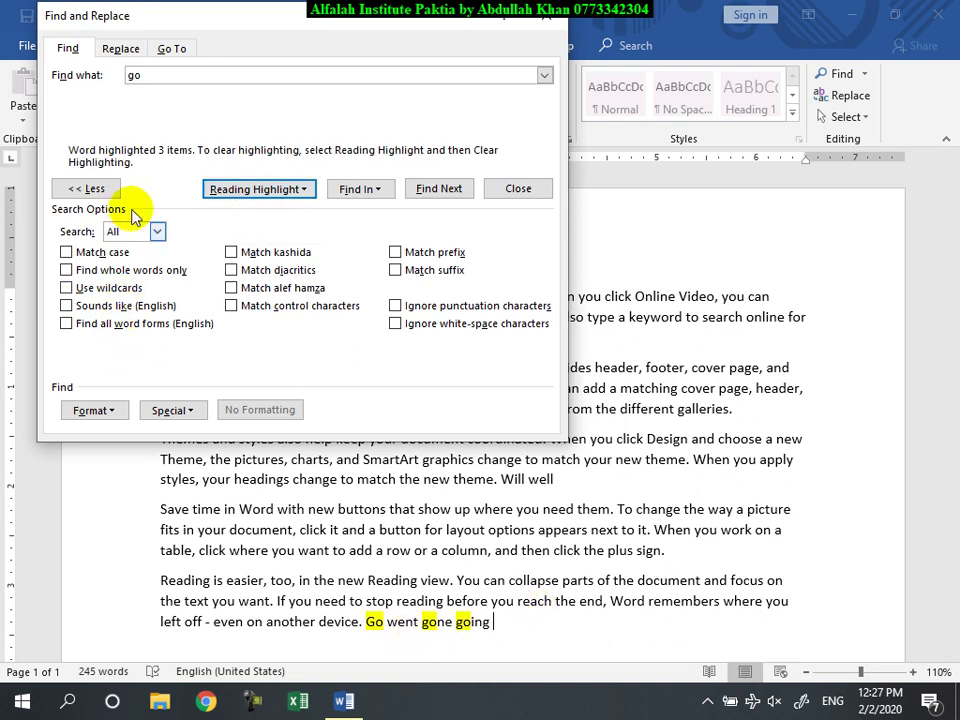
- Turn on Find all word forms (English) and clear both the search text and the existing highlighting
{"action": "left_click", "coordinate": [145, 75]}
{"action": "key", "text": "BackSpace"}
{"action": "key", "text": "BackSpace"}
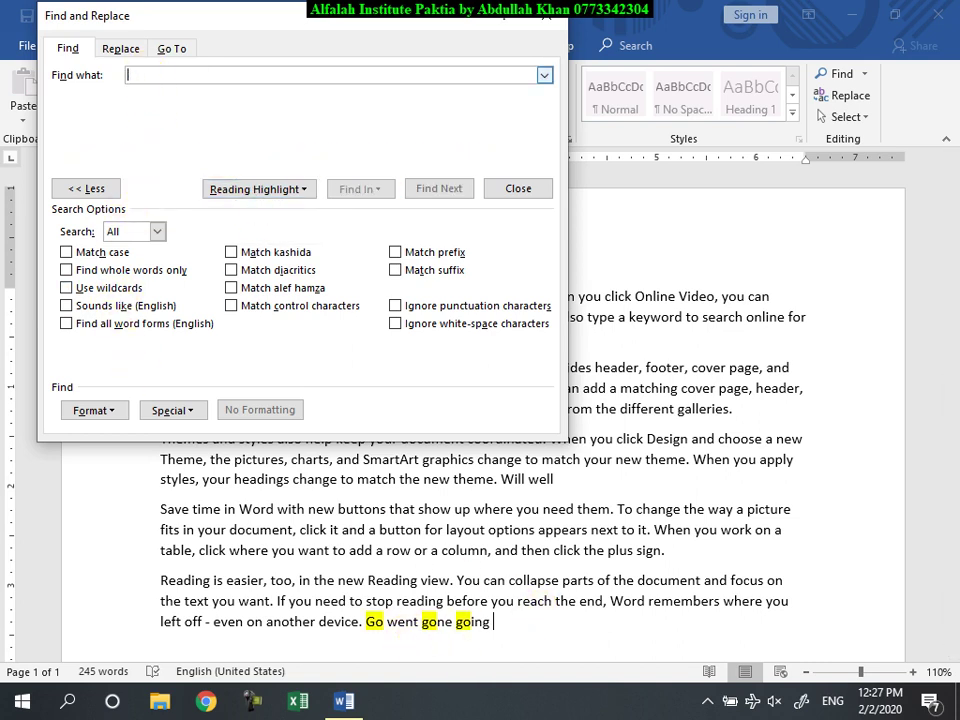
{"action": "left_click", "coordinate": [93, 324]}
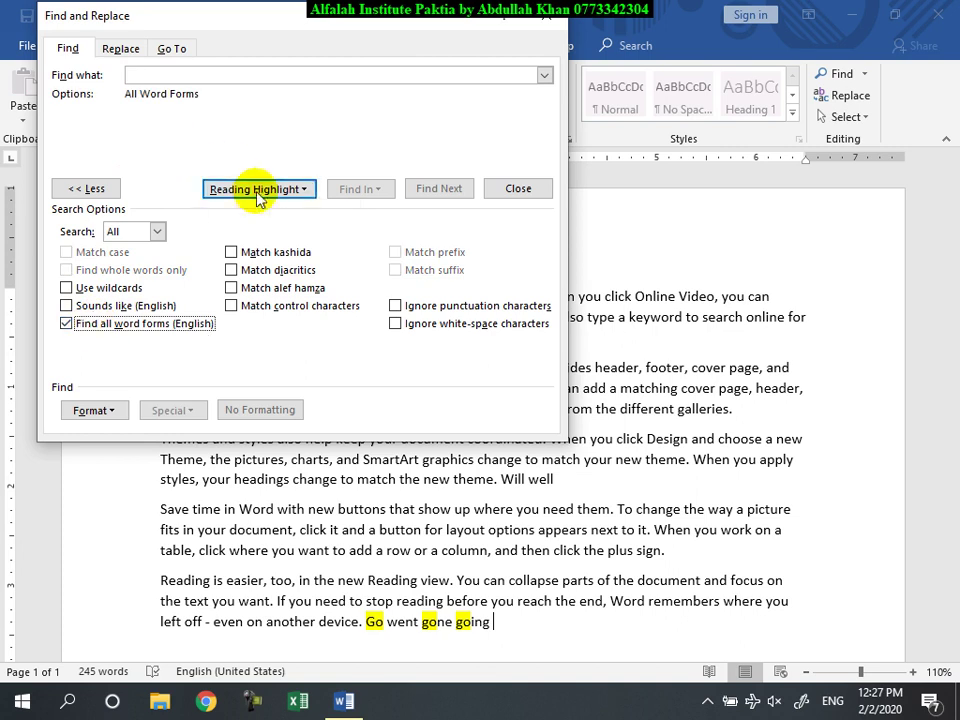
{"action": "left_click", "coordinate": [256, 189]}
{"action": "left_click", "coordinate": [233, 252]}
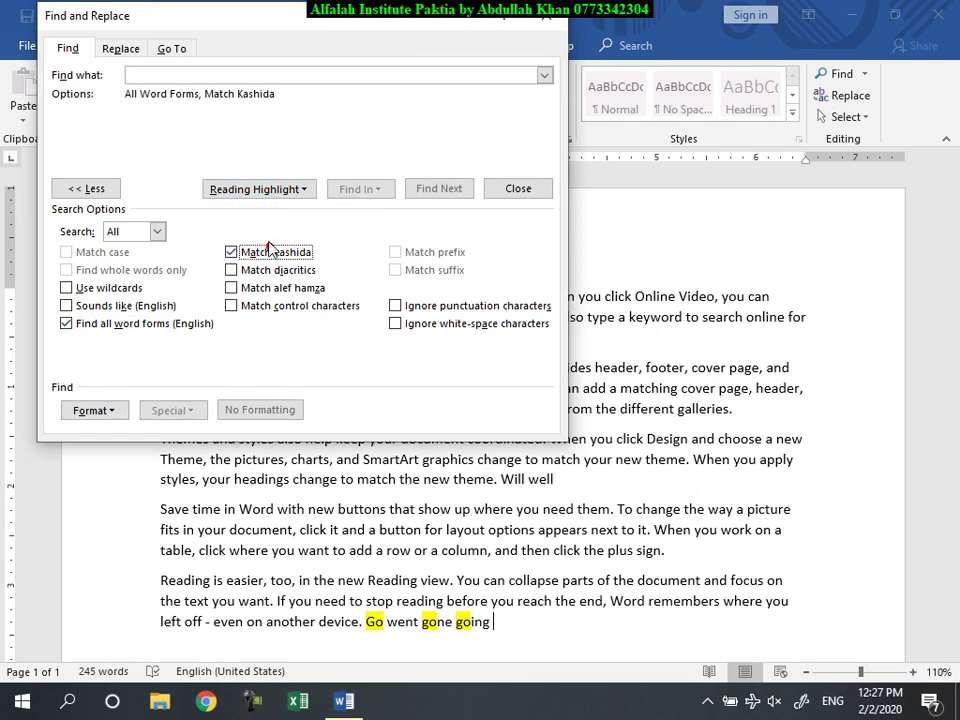
{"action": "left_click", "coordinate": [250, 254]}
{"action": "left_click", "coordinate": [256, 189]}
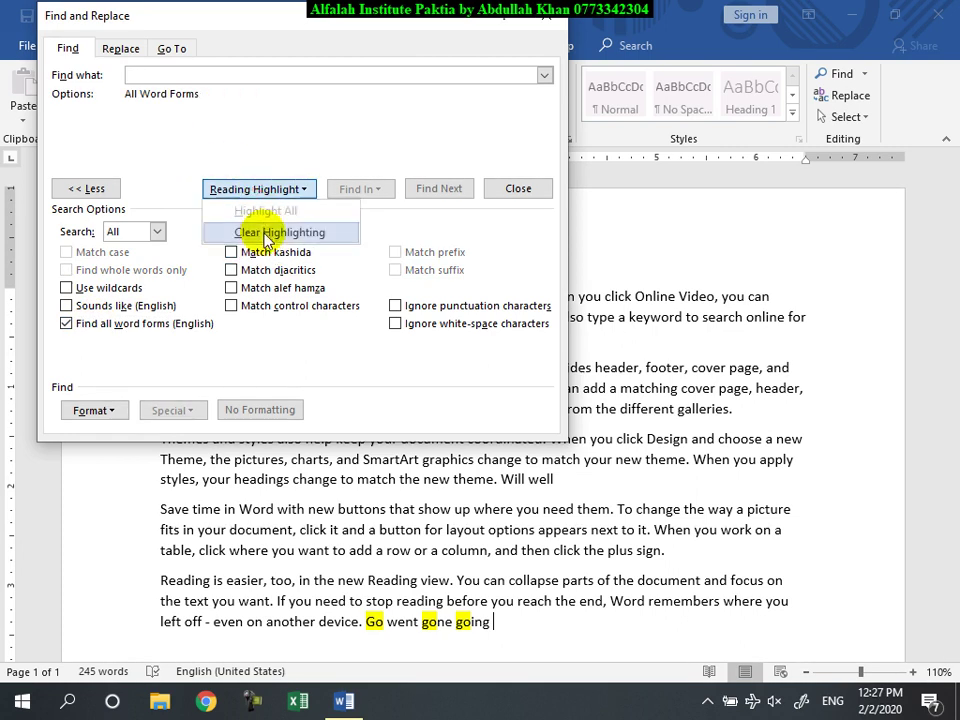
{"action": "left_click", "coordinate": [262, 232]}
- Search for "go" and highlight all of its word forms in the document
{"action": "left_click", "coordinate": [138, 75]}
{"action": "type", "text": "go"}
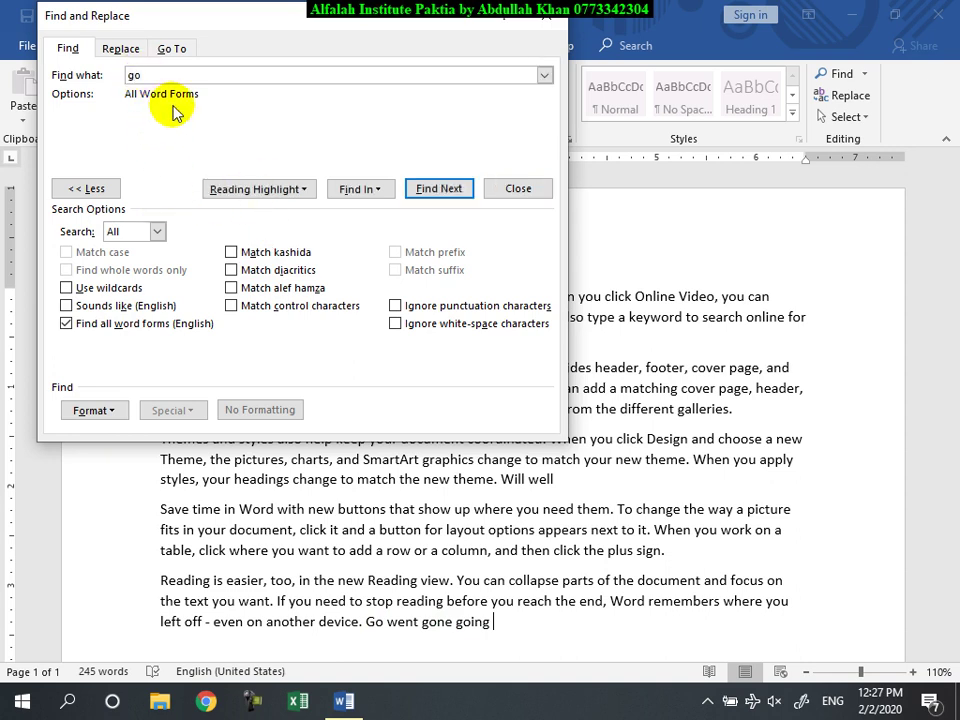
{"action": "left_click", "coordinate": [272, 190]}
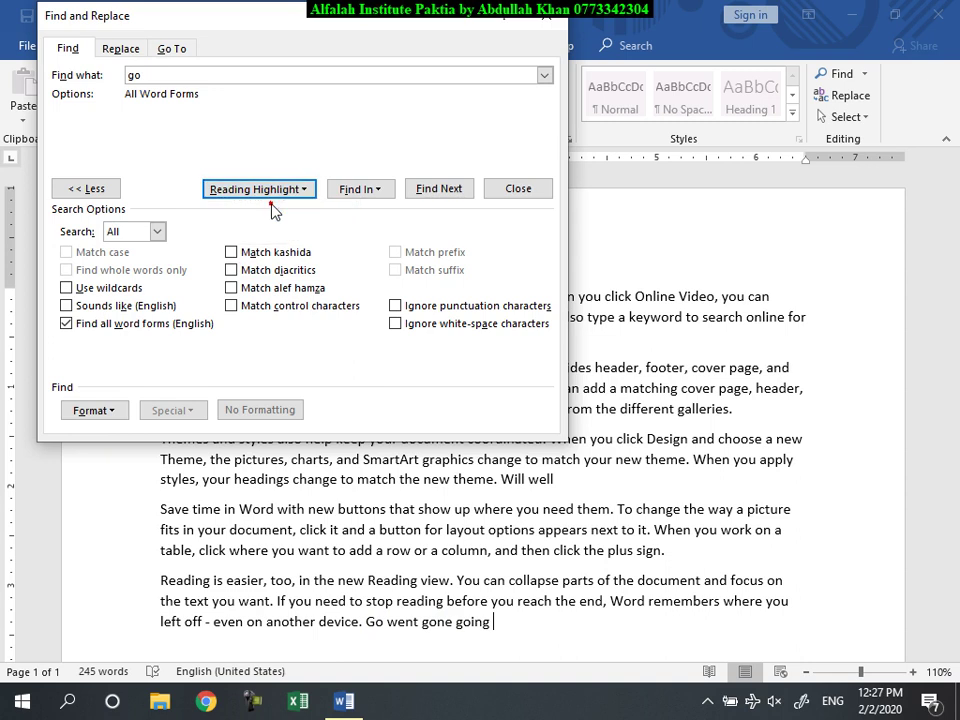
{"action": "left_click", "coordinate": [250, 207]}
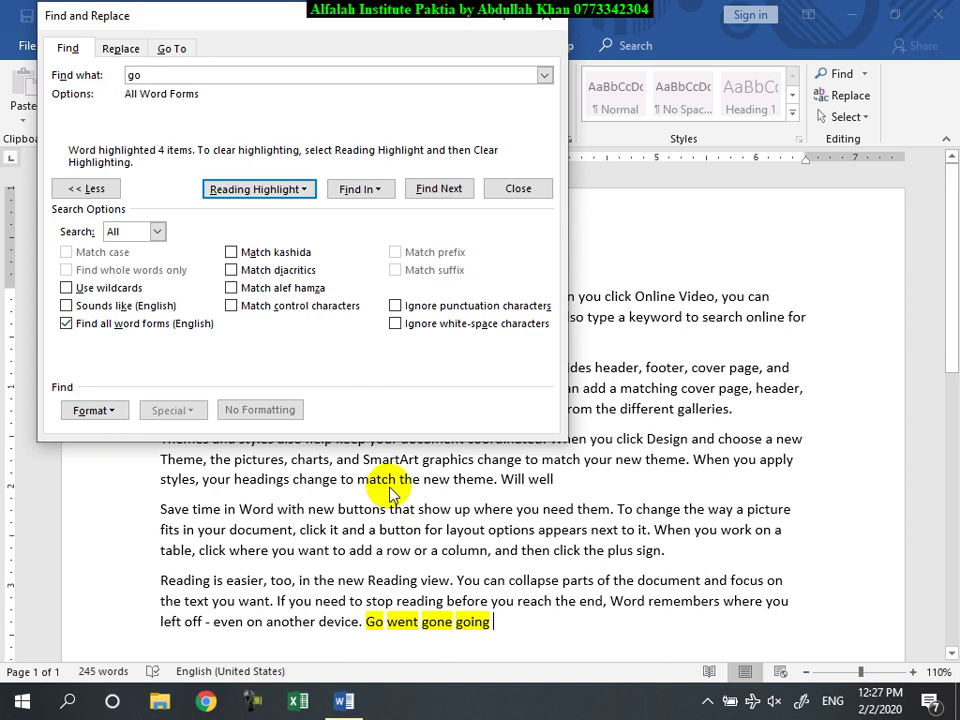
- Turn off Find all word forms (English) and clear the highlighting
{"action": "left_click", "coordinate": [93, 324]}
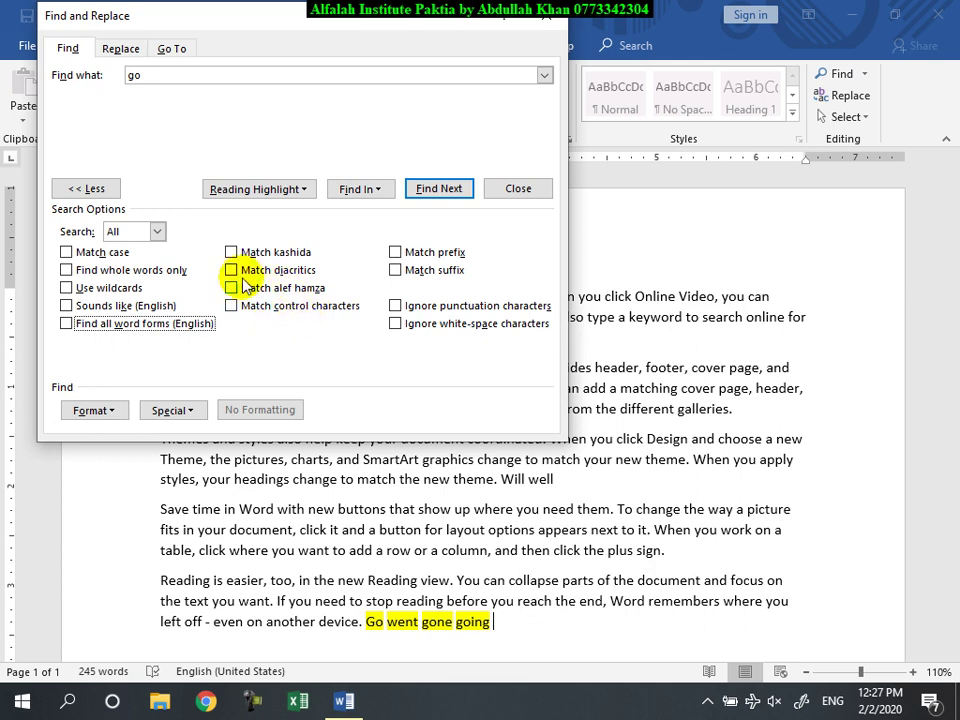
{"action": "left_click", "coordinate": [285, 189]}
{"action": "left_click", "coordinate": [283, 231]}
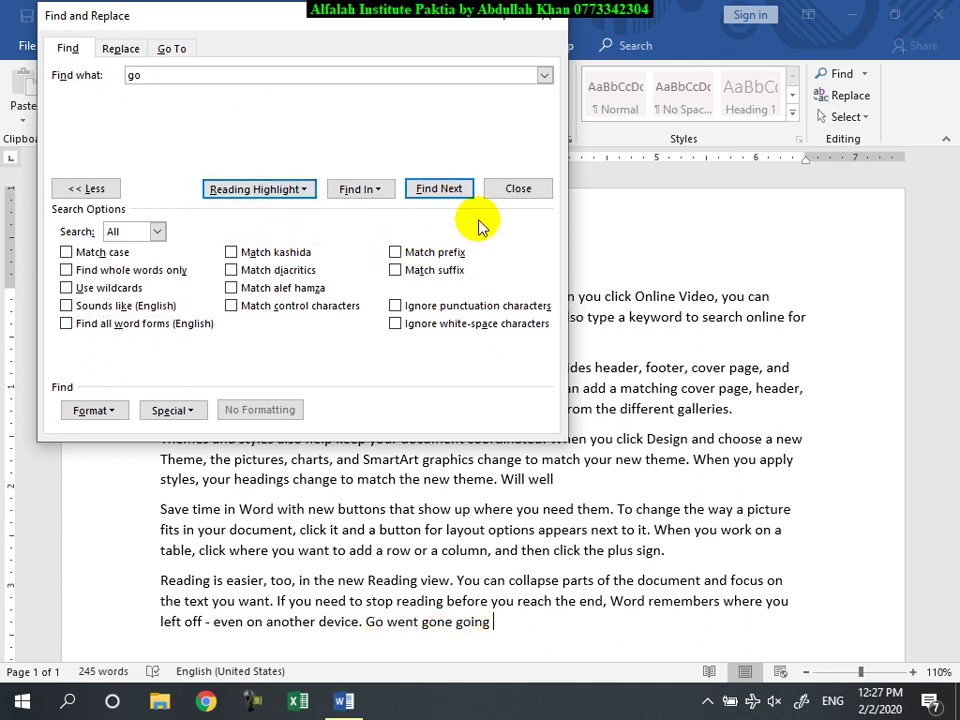
- Turn on Match prefix, highlight all words starting with "go", and clear the highlighting
{"action": "left_click", "coordinate": [418, 252]}
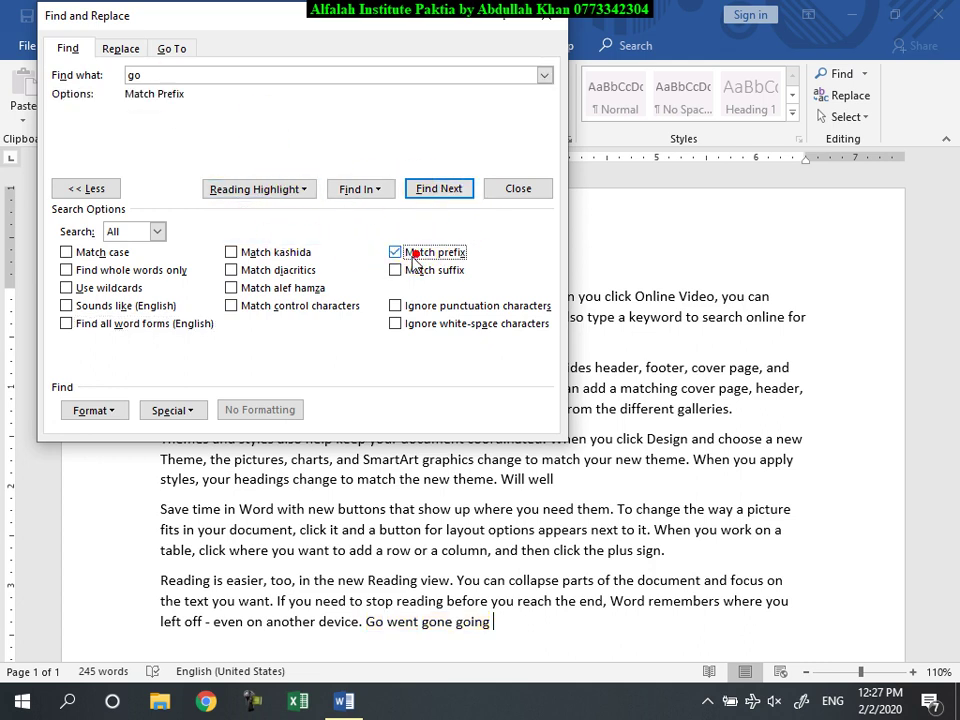
{"action": "left_click", "coordinate": [270, 192]}
{"action": "left_click", "coordinate": [258, 214]}
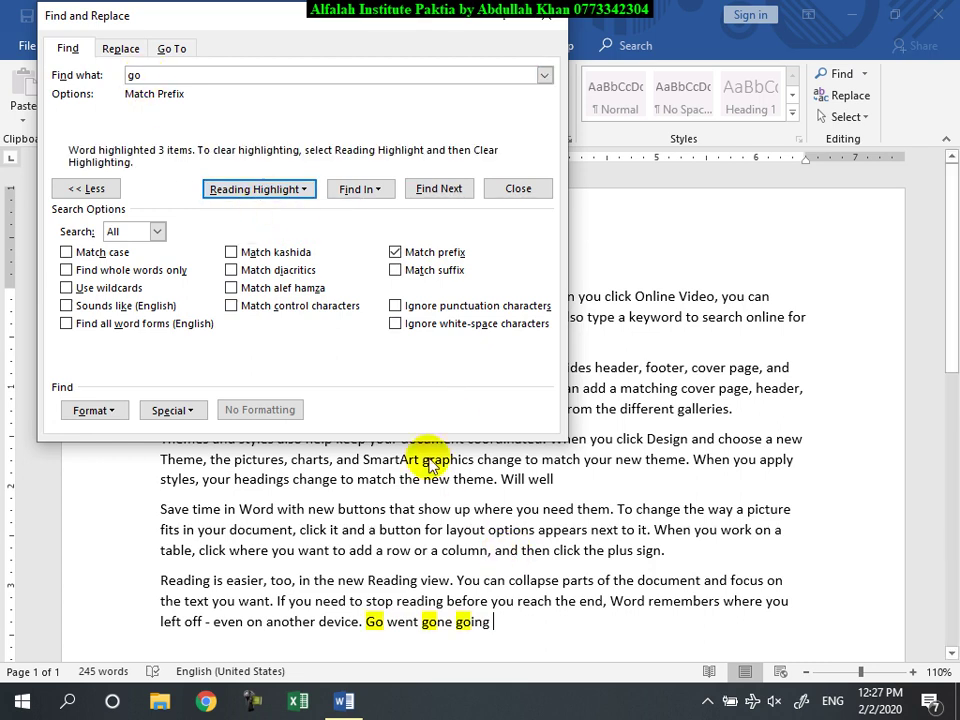
{"action": "left_click", "coordinate": [296, 190]}
{"action": "left_click", "coordinate": [296, 232]}
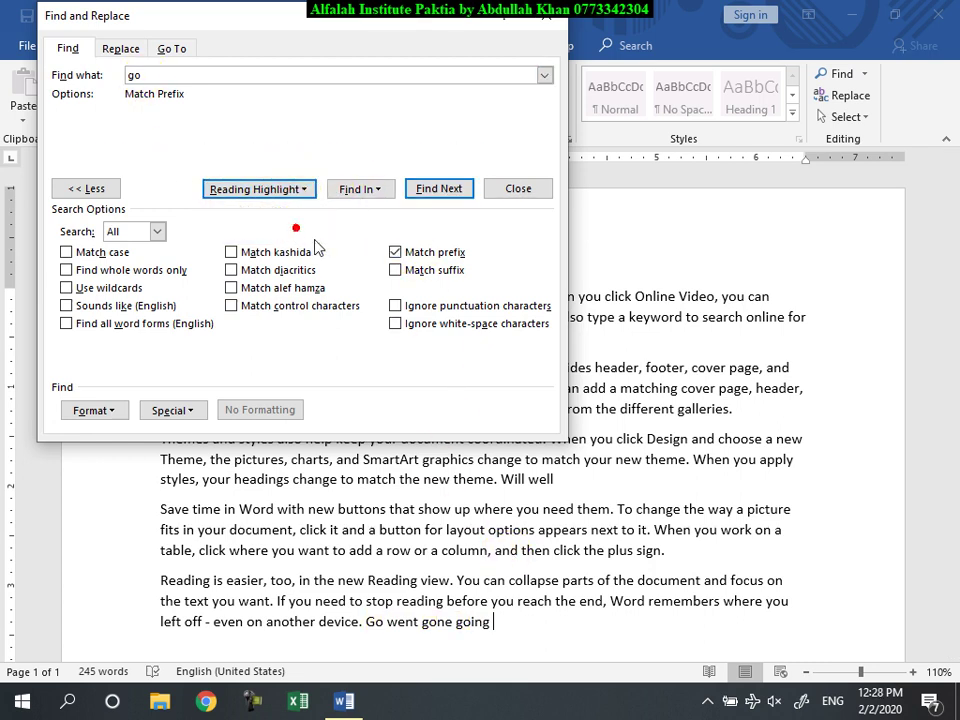
- Replace Match prefix with Match suffix, highlight all words ending in "go", then clear the highlighting and the option
{"action": "left_click", "coordinate": [400, 270]}
{"action": "left_click", "coordinate": [400, 253]}
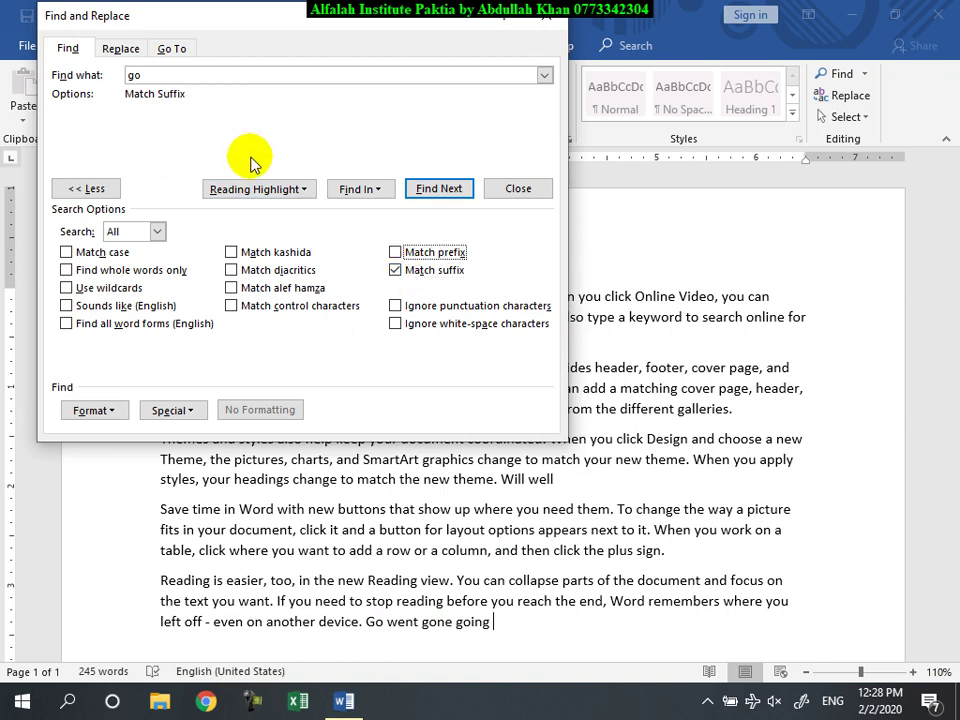
{"action": "left_click", "coordinate": [277, 189]}
{"action": "left_click", "coordinate": [243, 212]}
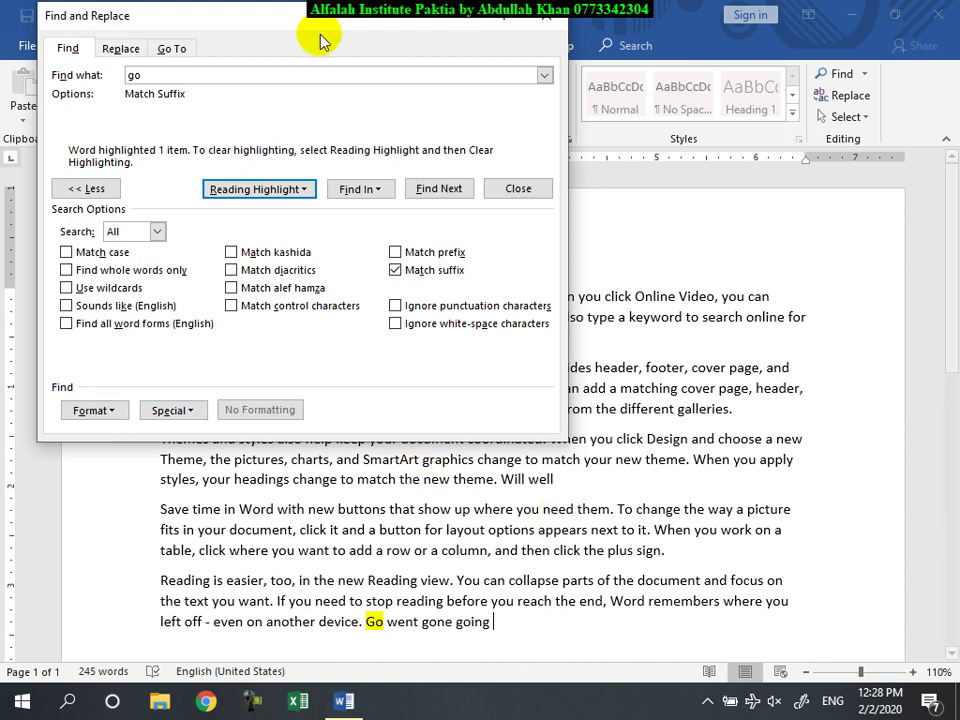
{"action": "left_click", "coordinate": [304, 189]}
{"action": "left_click", "coordinate": [294, 231]}
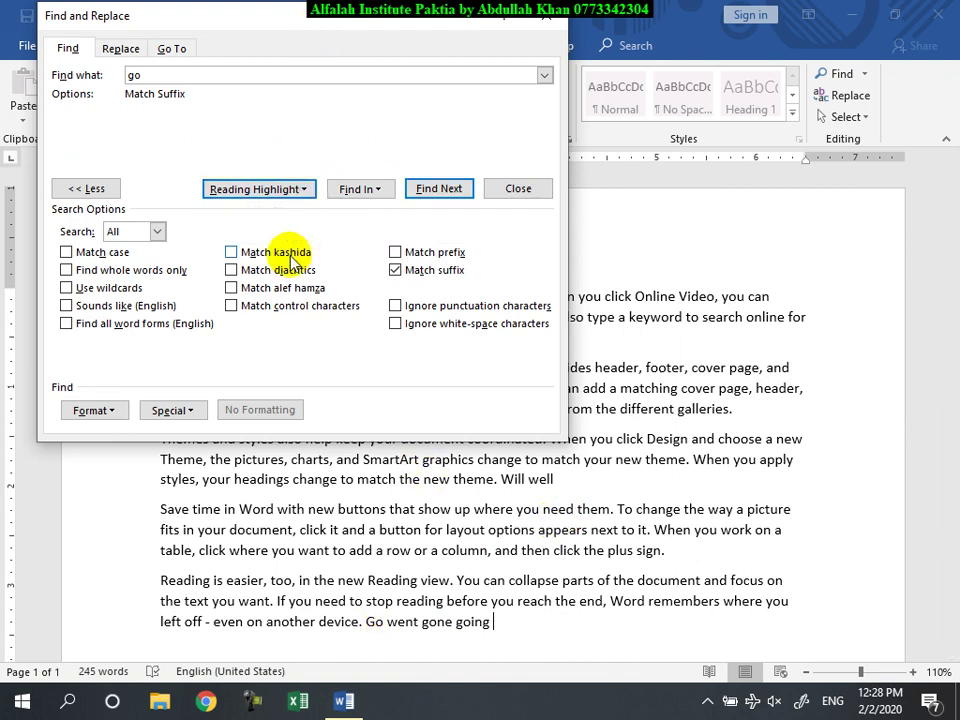
{"action": "left_click", "coordinate": [401, 271]}
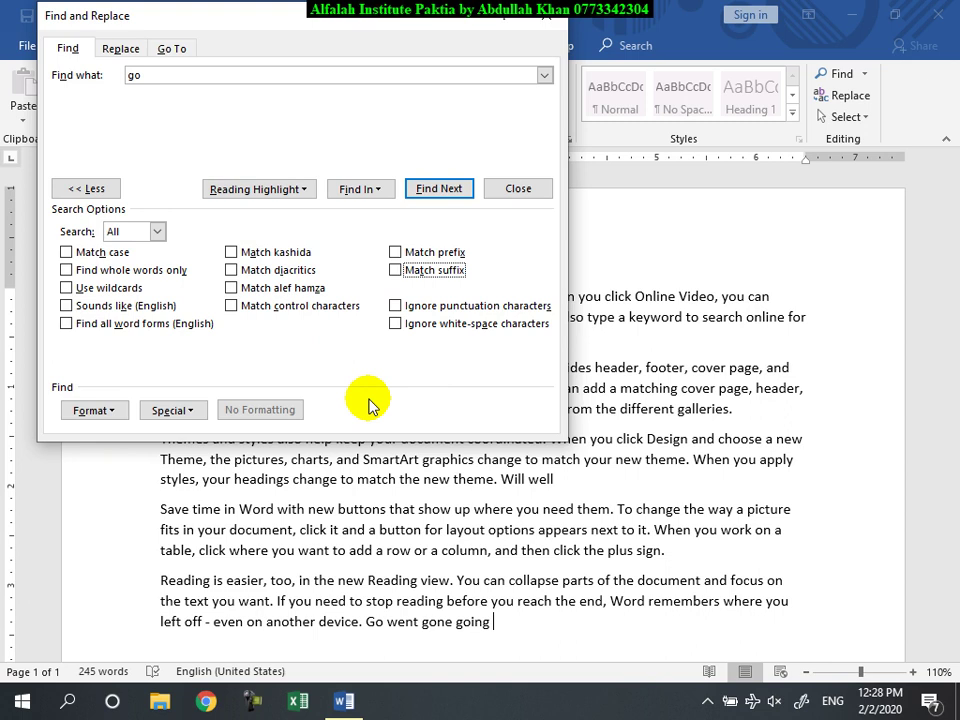
- Turn on Ignore punctuation characters and Ignore white-space characters, and turn both options off again
{"action": "left_click", "coordinate": [396, 306]}
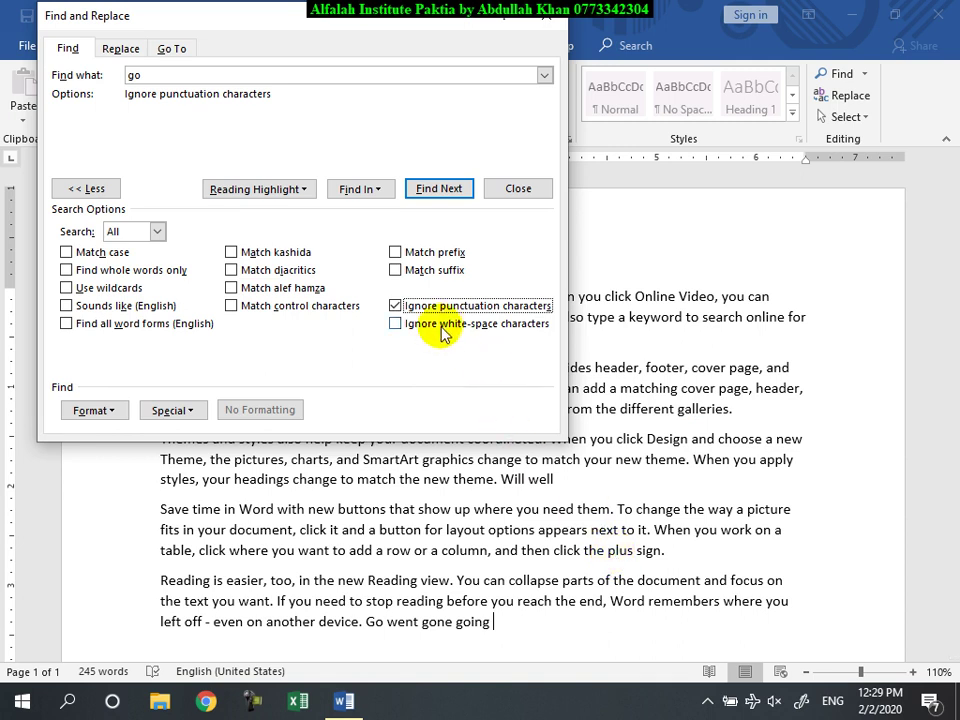
{"action": "left_click", "coordinate": [396, 326]}
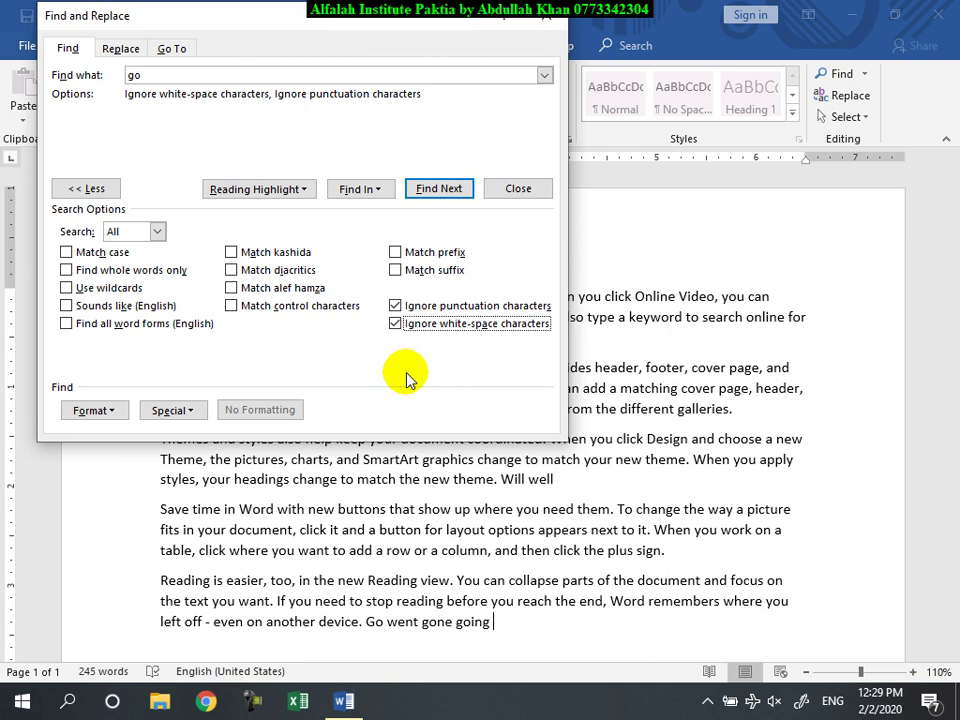
{"action": "left_click", "coordinate": [396, 323]}
{"action": "left_click", "coordinate": [396, 305]}
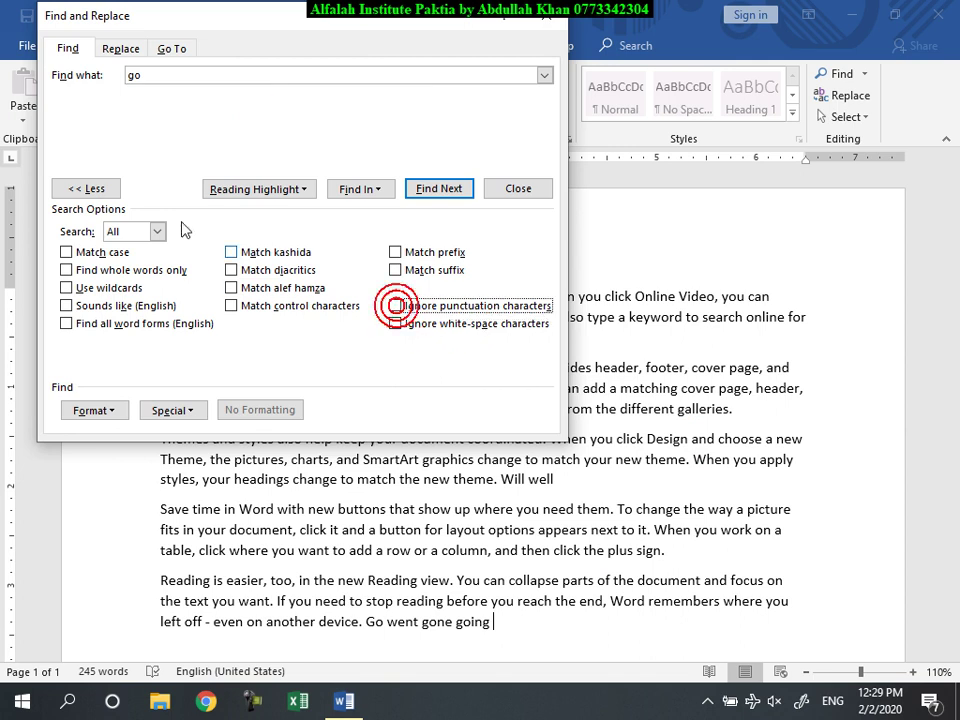
- Move the Find and Replace dialog clear of the text and color the word "Go" in the last paragraph red
{"action": "left_click_drag", "start_coordinate": [181, 27], "coordinate": [352, 85]}
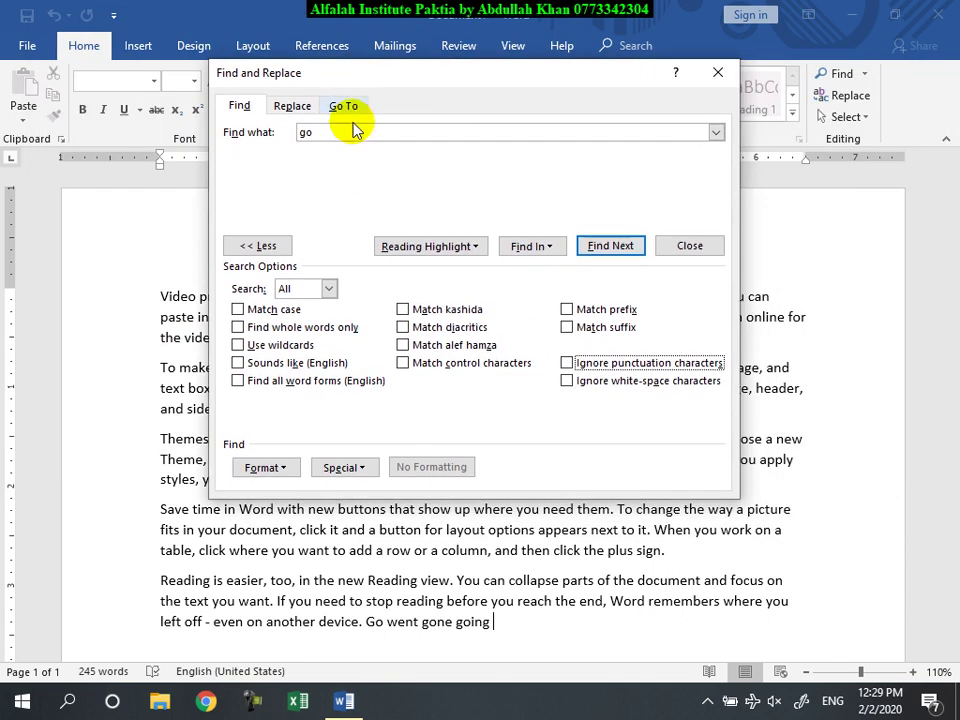
{"action": "double_click", "coordinate": [375, 621]}
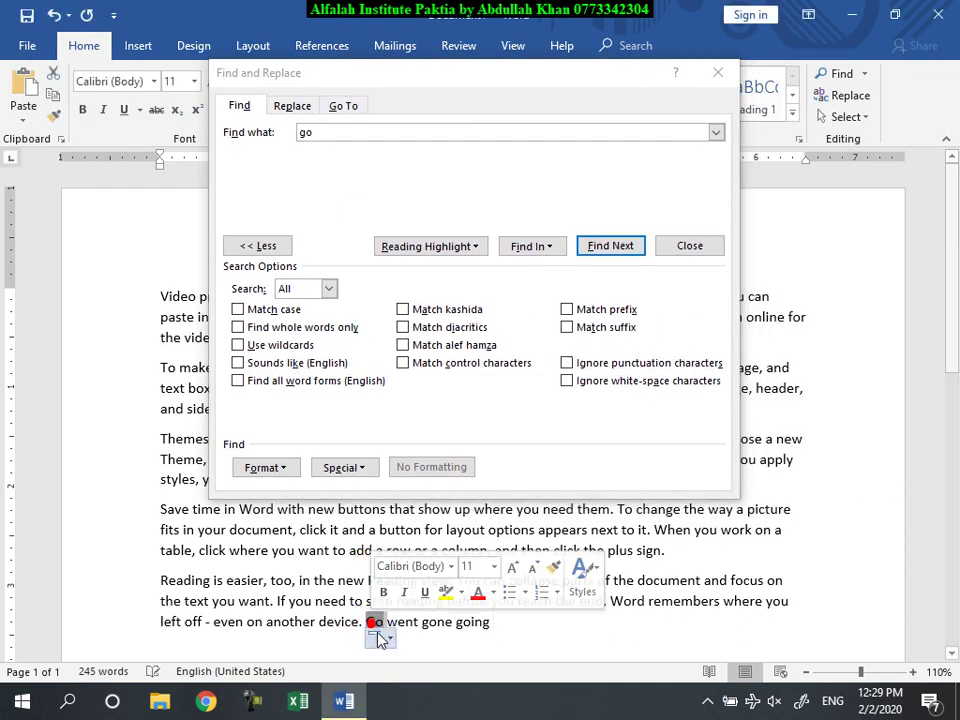
{"action": "left_click", "coordinate": [477, 594]}
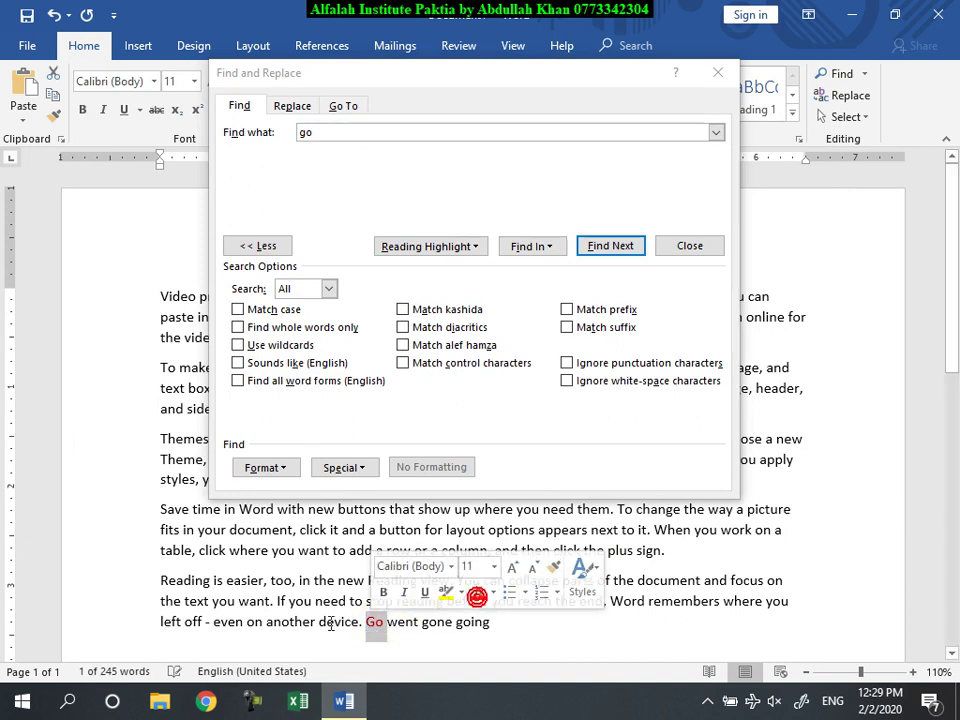
{"action": "left_click", "coordinate": [372, 622]}
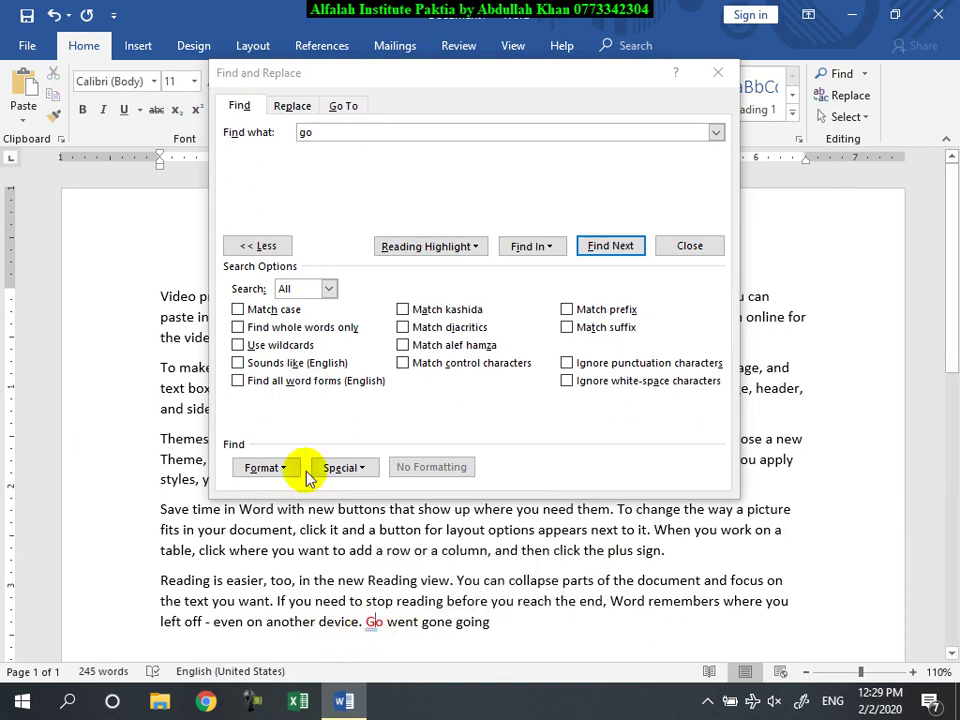
- Highlight every occurrence of "go" regardless of formatting, and clear the highlighting
{"action": "left_click", "coordinate": [410, 246]}
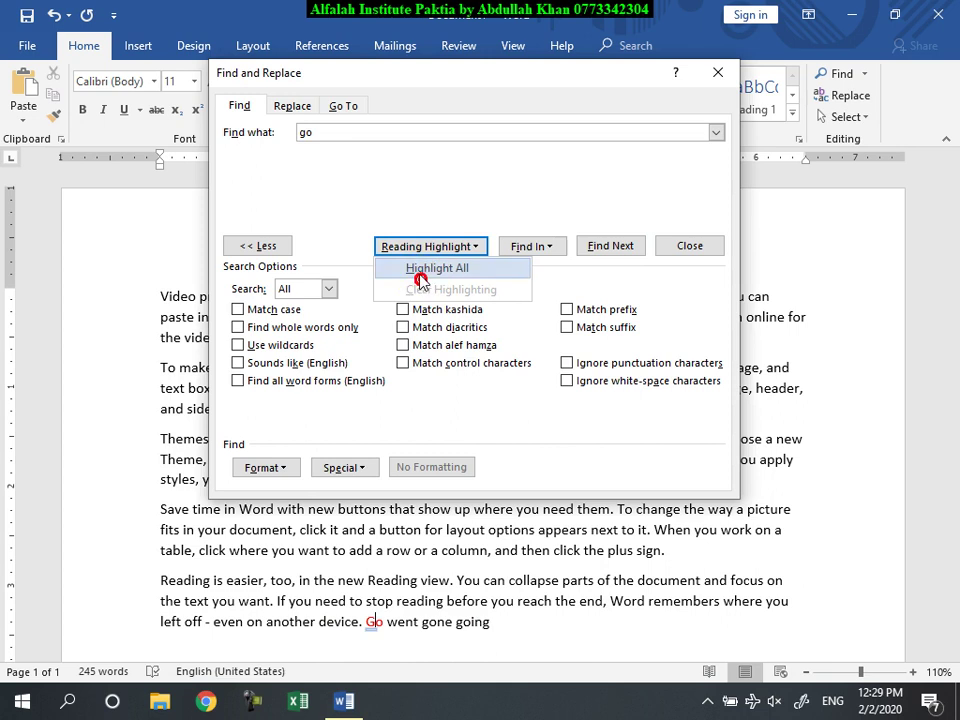
{"action": "left_click", "coordinate": [420, 280]}
{"action": "left_click", "coordinate": [440, 249]}
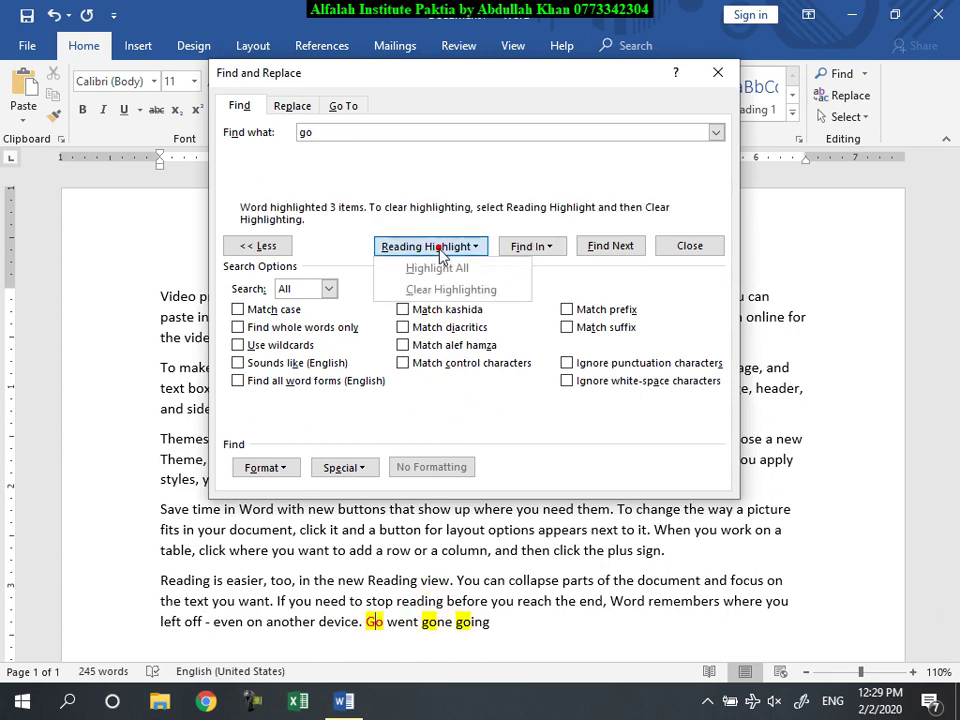
{"action": "left_click", "coordinate": [440, 289]}
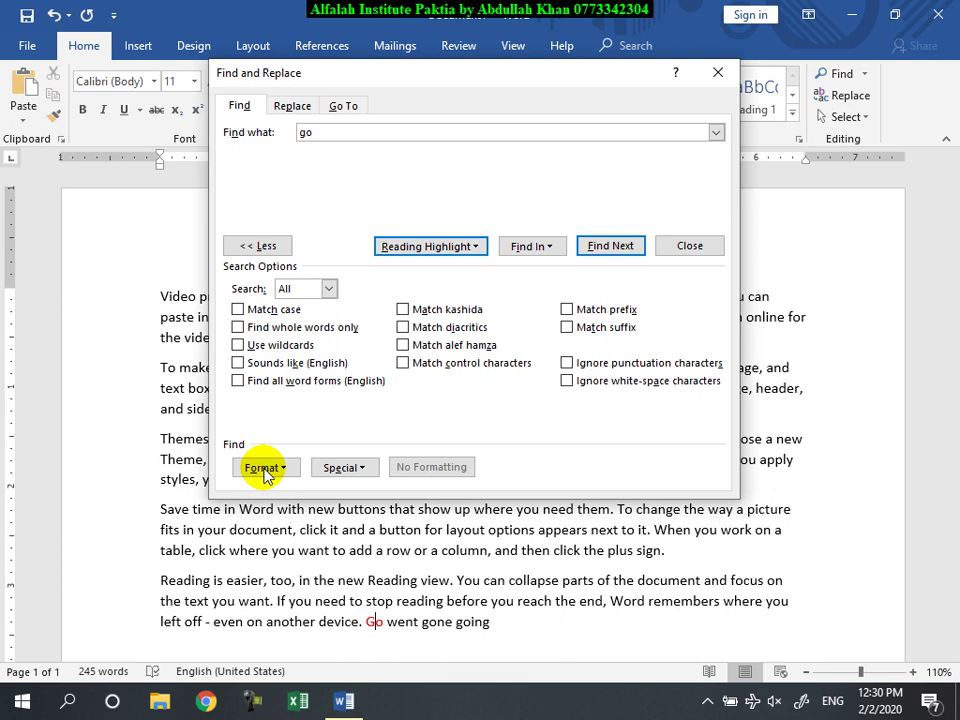
- Restrict the search for "go" to text with a red font color
{"action": "left_click", "coordinate": [264, 471]}
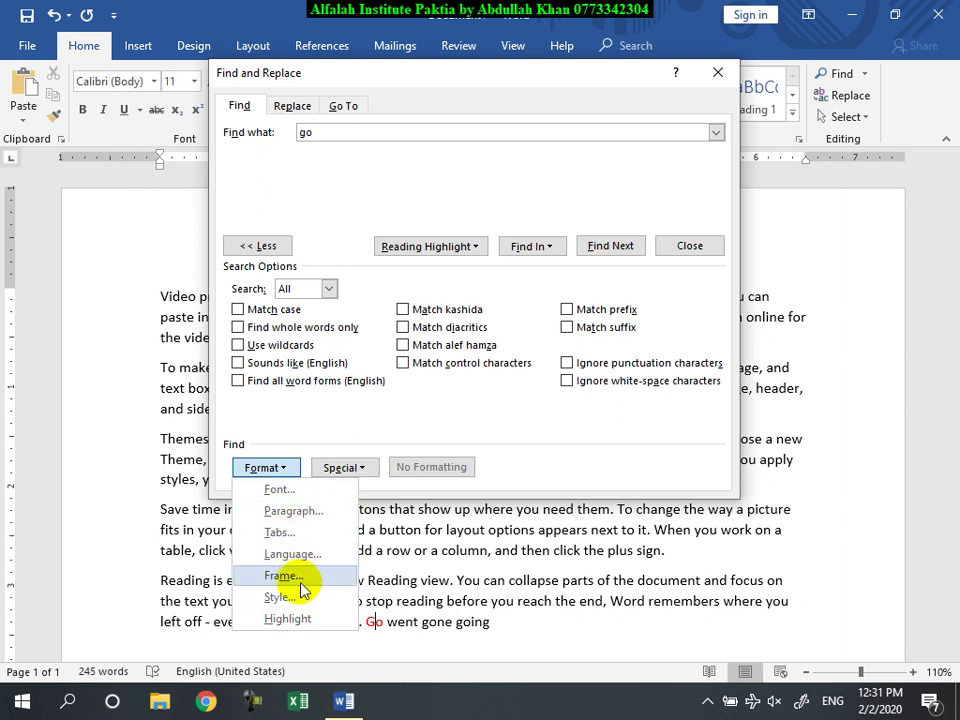
{"action": "left_click", "coordinate": [278, 489]}
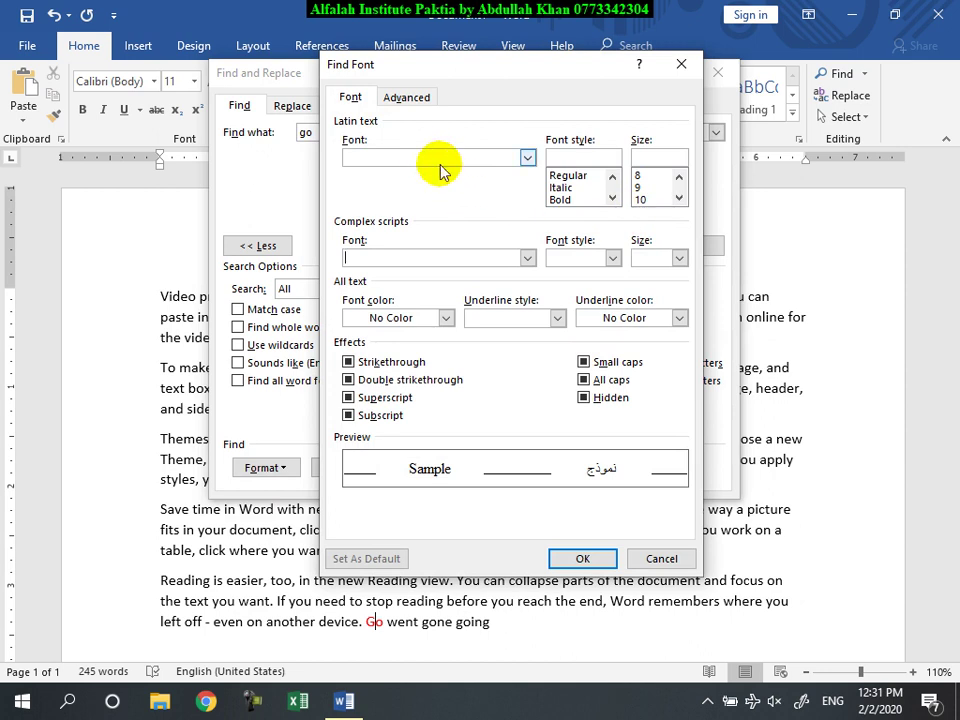
{"action": "left_click", "coordinate": [612, 198]}
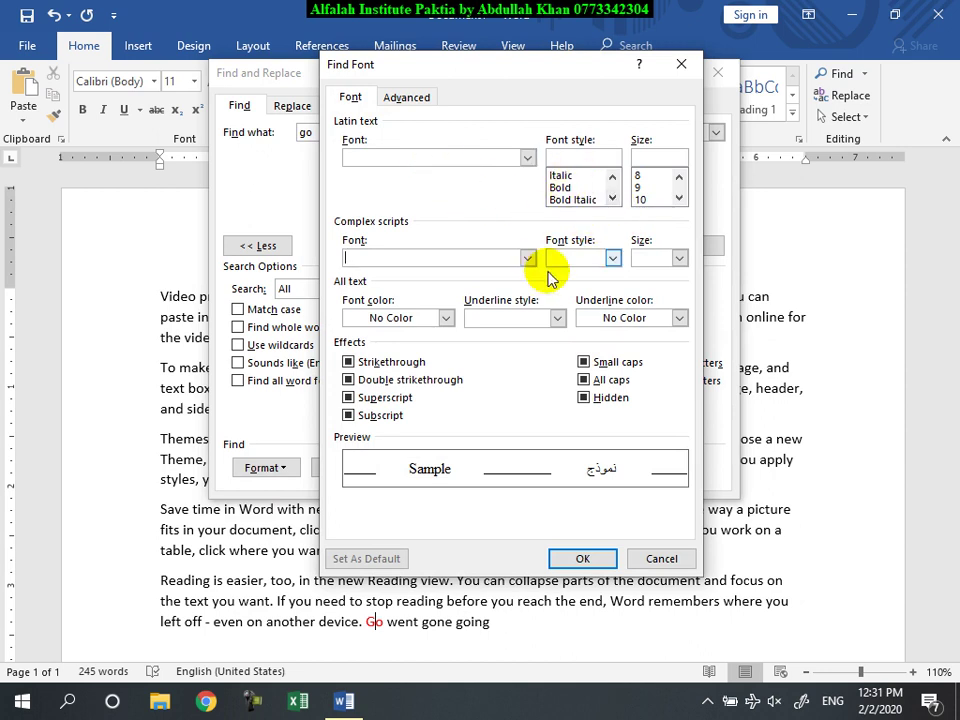
{"action": "left_click", "coordinate": [442, 317]}
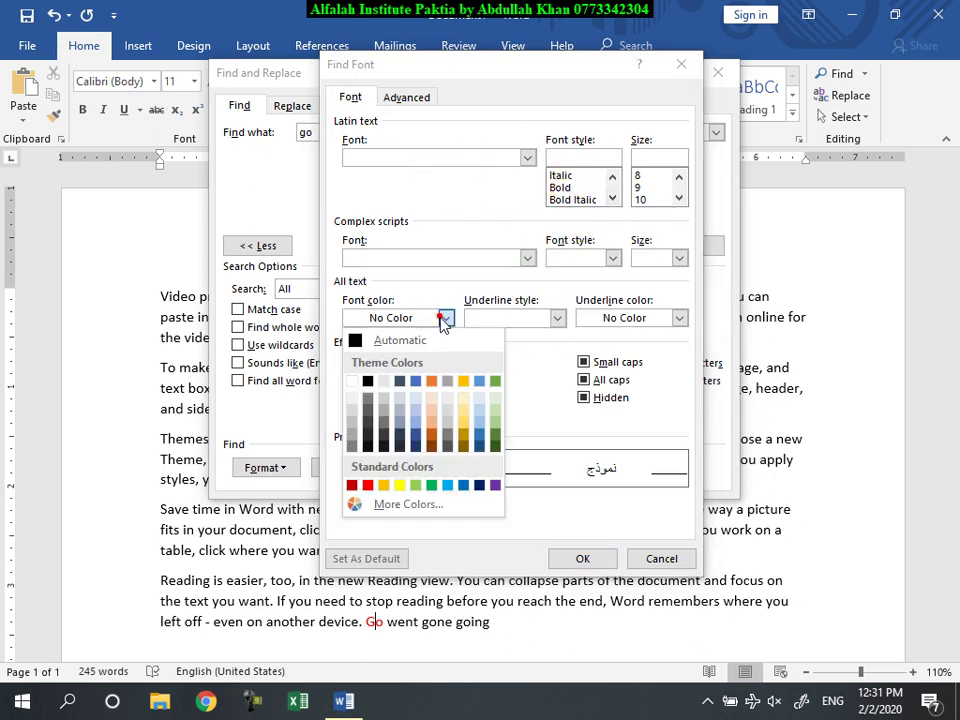
{"action": "left_click", "coordinate": [367, 486]}
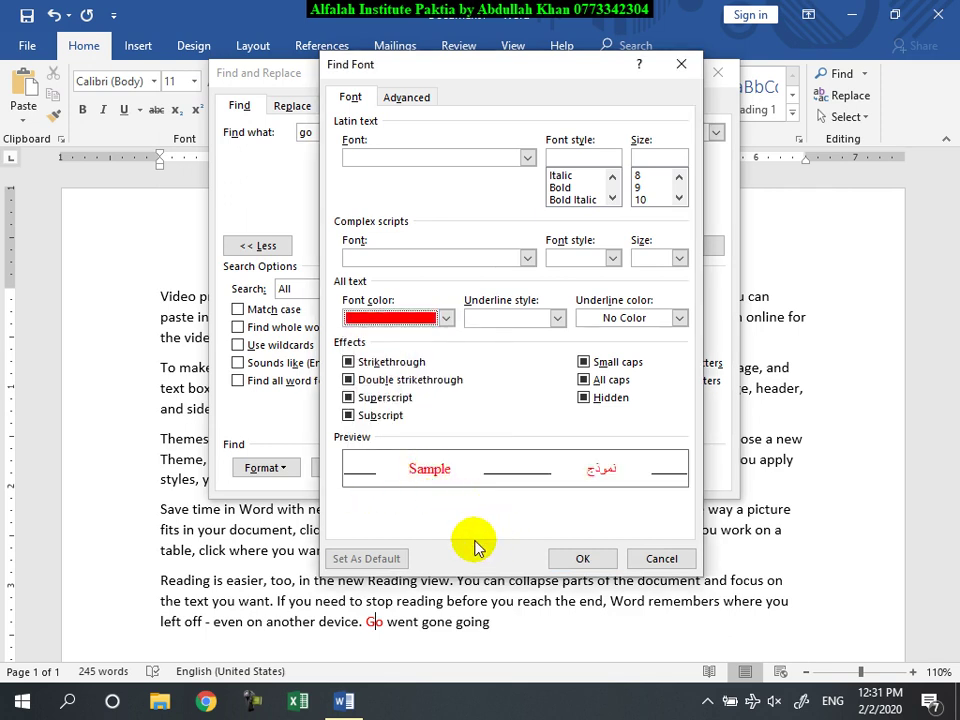
{"action": "left_click", "coordinate": [574, 558]}
- Highlight all red occurrences of "go" in the document and clear the highlighting
{"action": "left_click", "coordinate": [429, 245]}
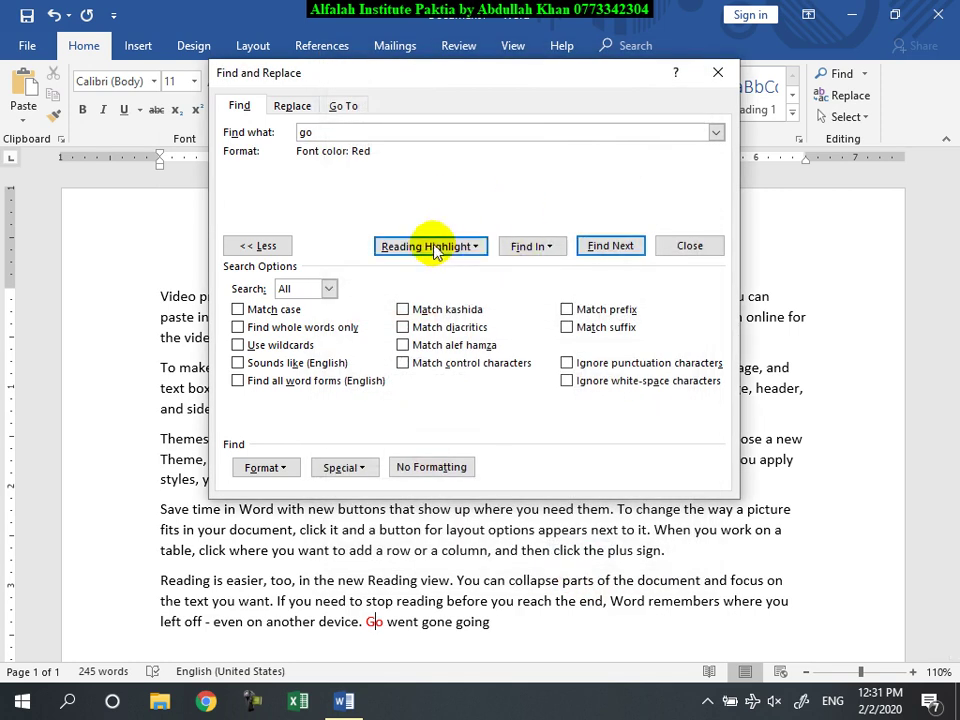
{"action": "left_click", "coordinate": [431, 265]}
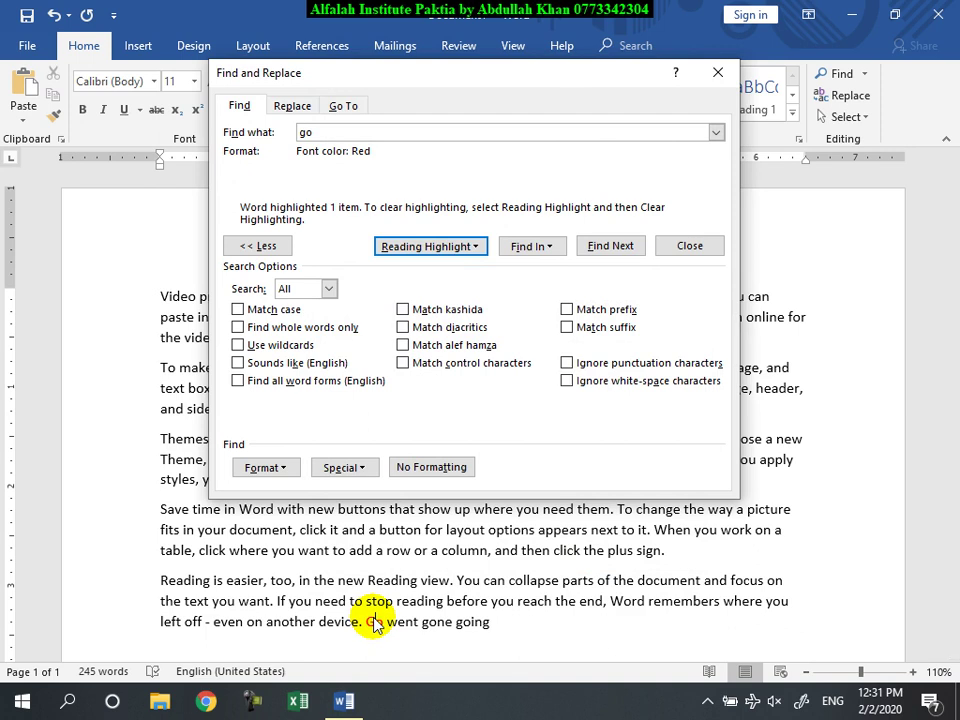
{"action": "left_click", "coordinate": [446, 245]}
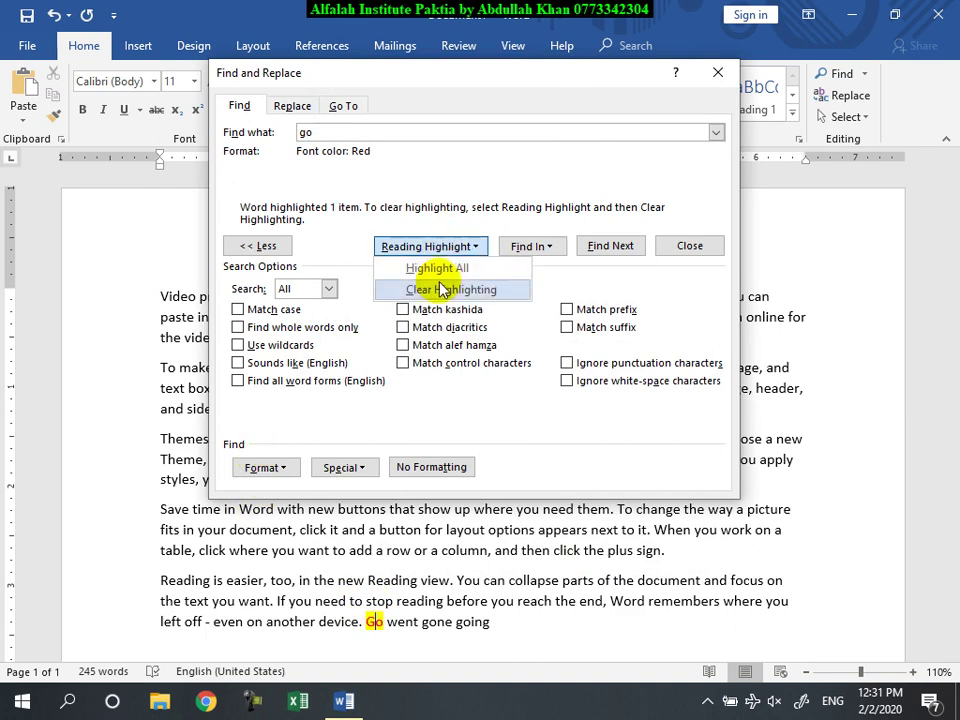
{"action": "left_click", "coordinate": [446, 288]}
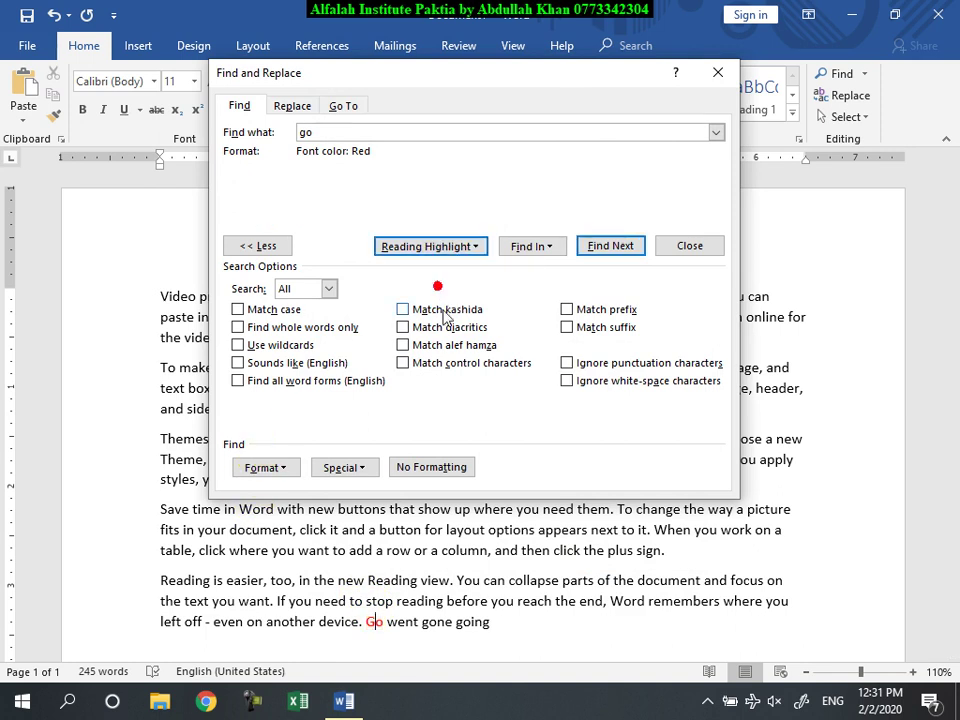
- Remove the font color criterion from the search, highlight all "go" matches, clear the highlighting and close the dialog
{"action": "left_click", "coordinate": [366, 467]}
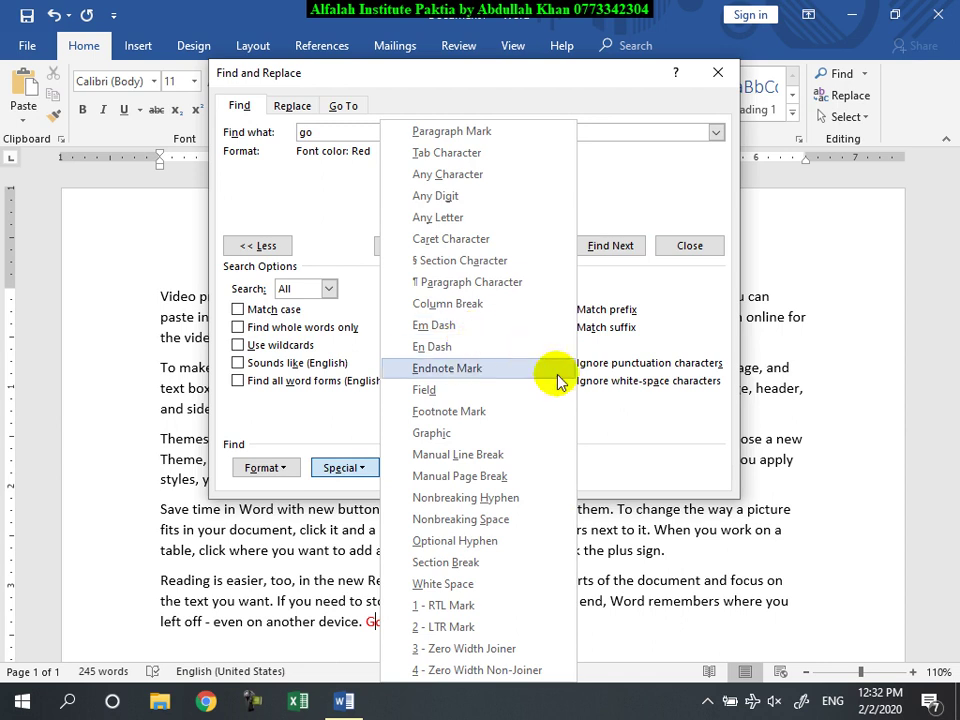
{"action": "left_click", "coordinate": [640, 443]}
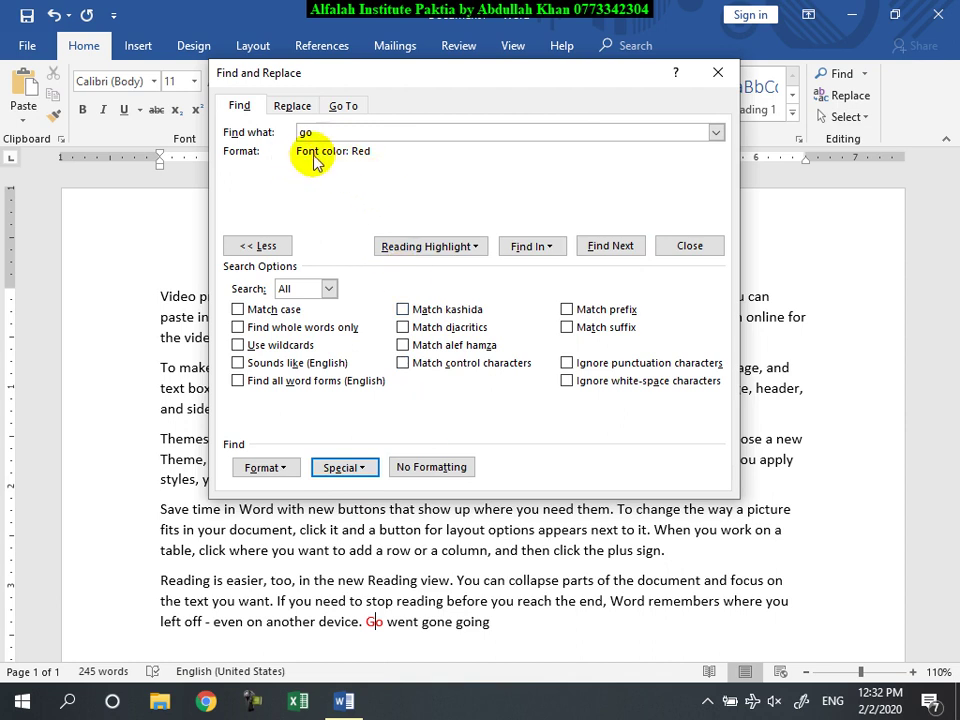
{"action": "left_click", "coordinate": [424, 466]}
{"action": "left_click", "coordinate": [455, 246]}
{"action": "left_click", "coordinate": [424, 268]}
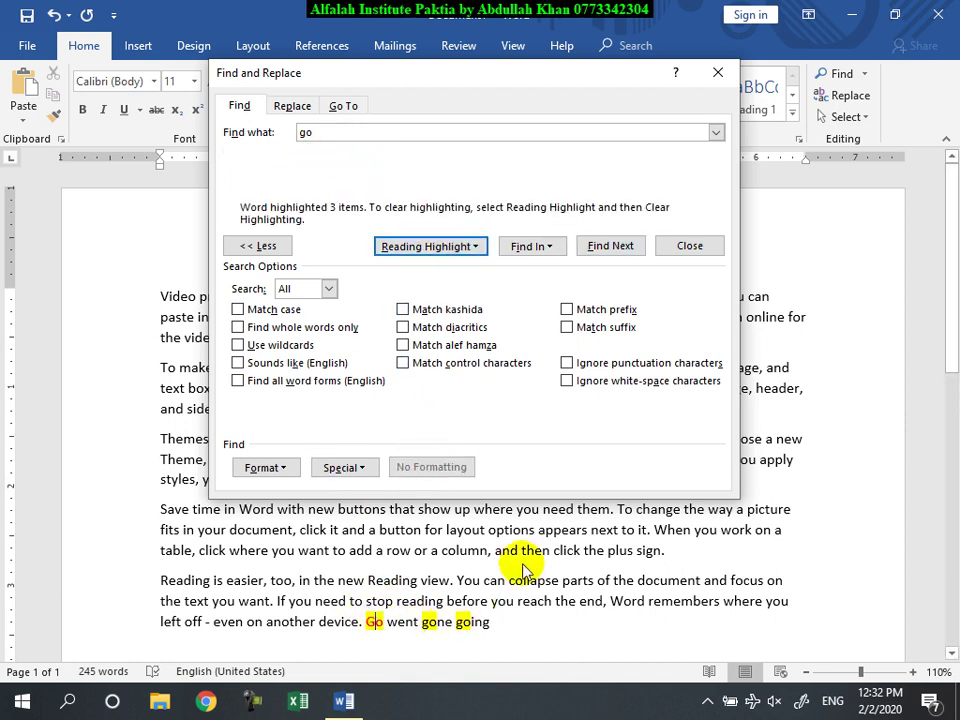
{"action": "left_click", "coordinate": [430, 246]}
{"action": "left_click", "coordinate": [446, 290]}
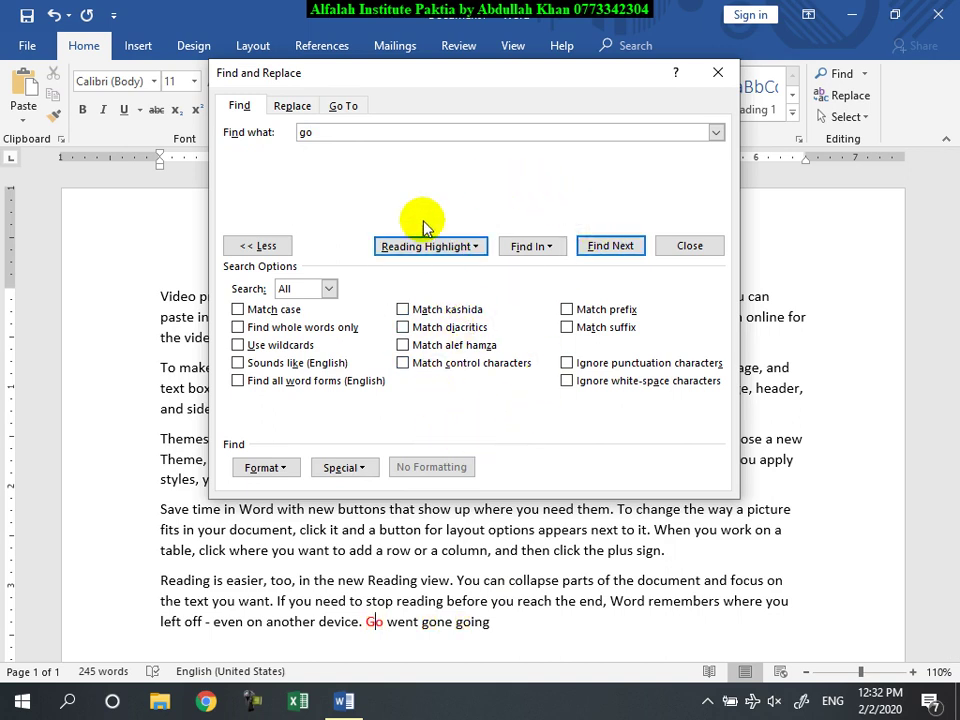
{"action": "left_click", "coordinate": [689, 246]}
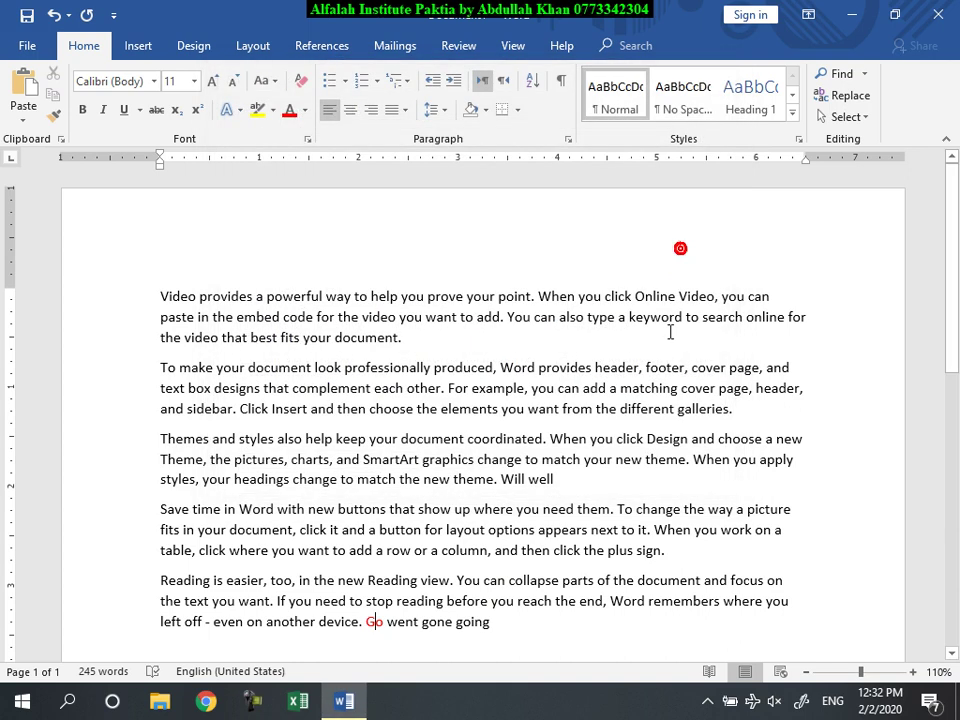
- Open Go To, look through the Line, Page, Section, Bookmark, Comment and Footnote targets, and close the dialog
{"action": "left_click", "coordinate": [865, 76]}
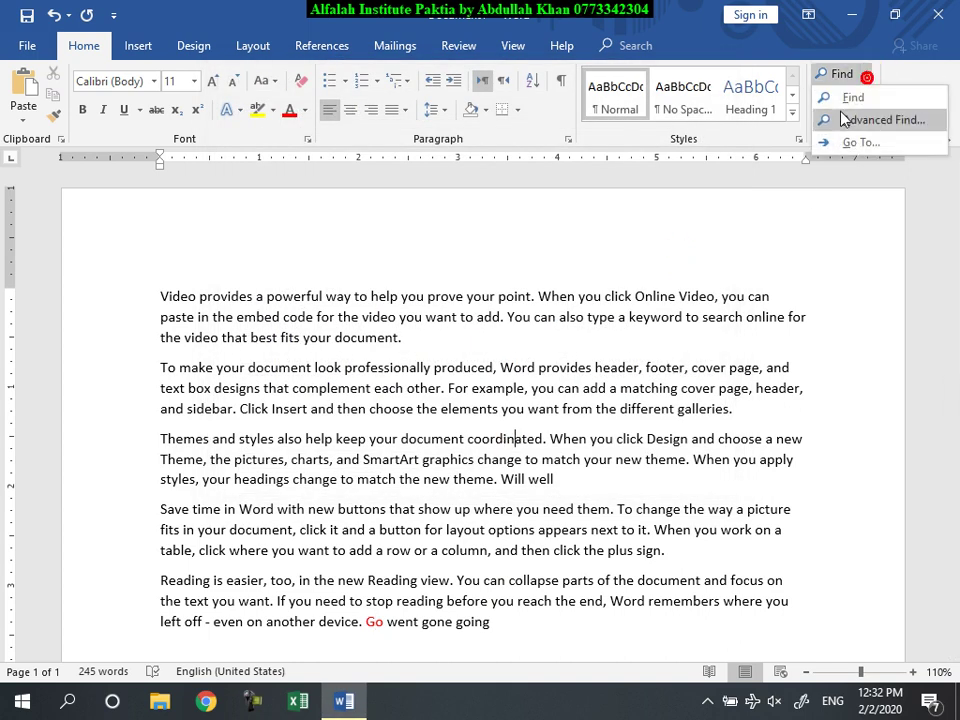
{"action": "left_click", "coordinate": [830, 141]}
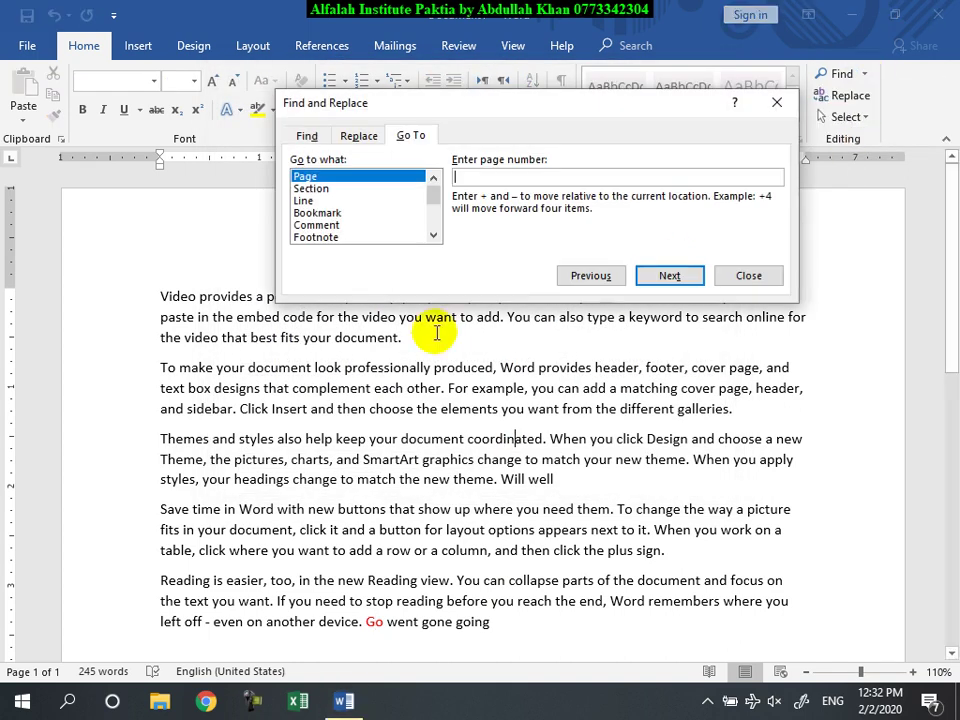
{"action": "left_click", "coordinate": [312, 201]}
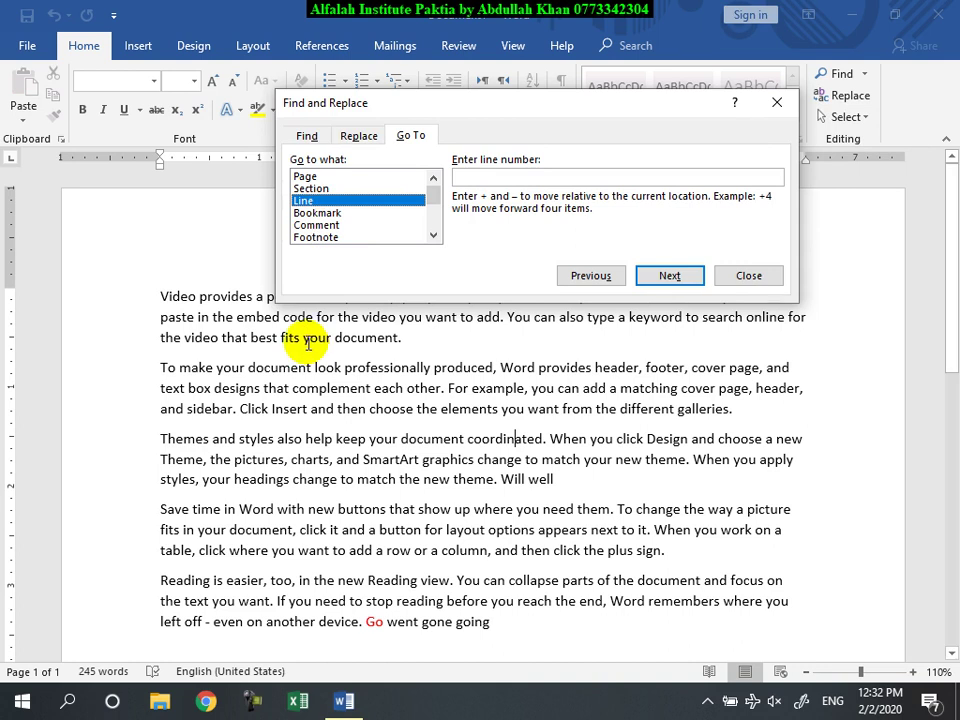
{"action": "left_click", "coordinate": [303, 177]}
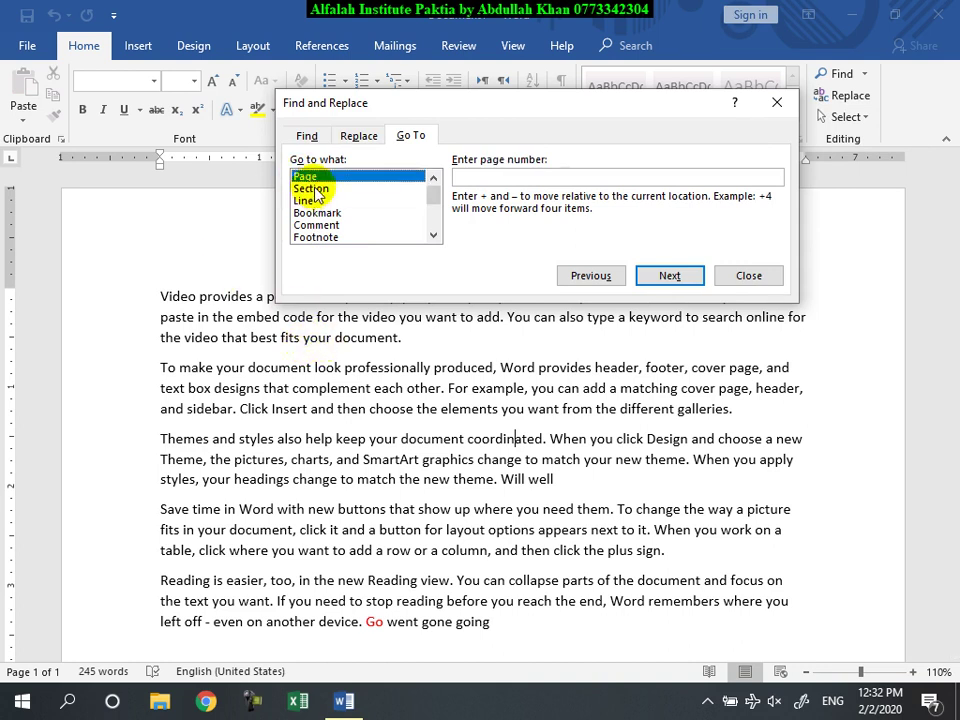
{"action": "left_click", "coordinate": [312, 188]}
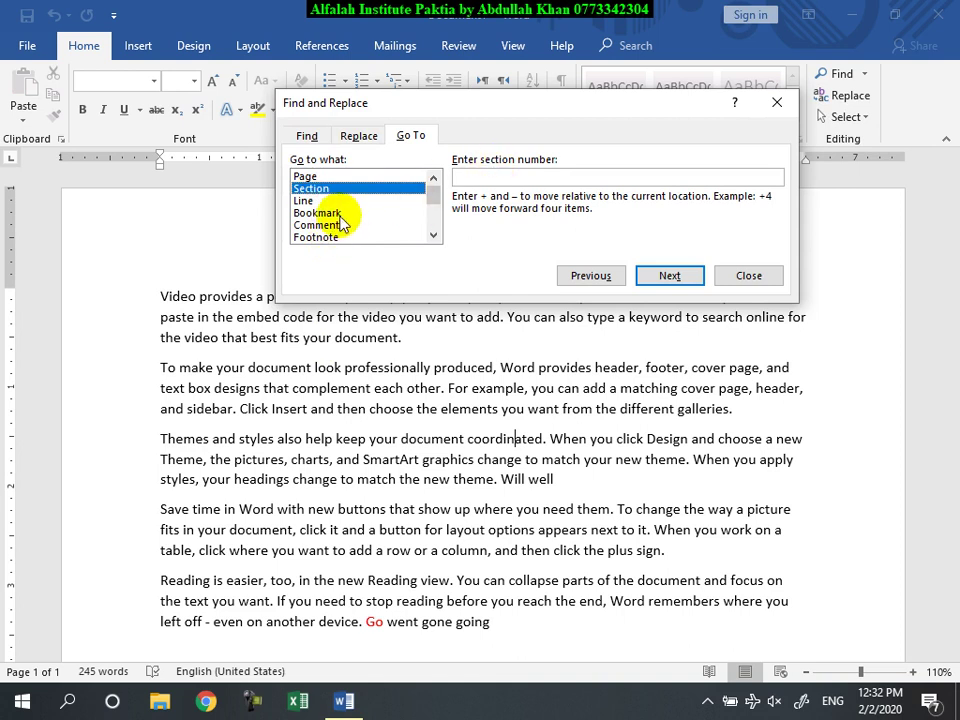
{"action": "left_click", "coordinate": [334, 213]}
{"action": "left_click", "coordinate": [330, 225]}
{"action": "left_click", "coordinate": [328, 238]}
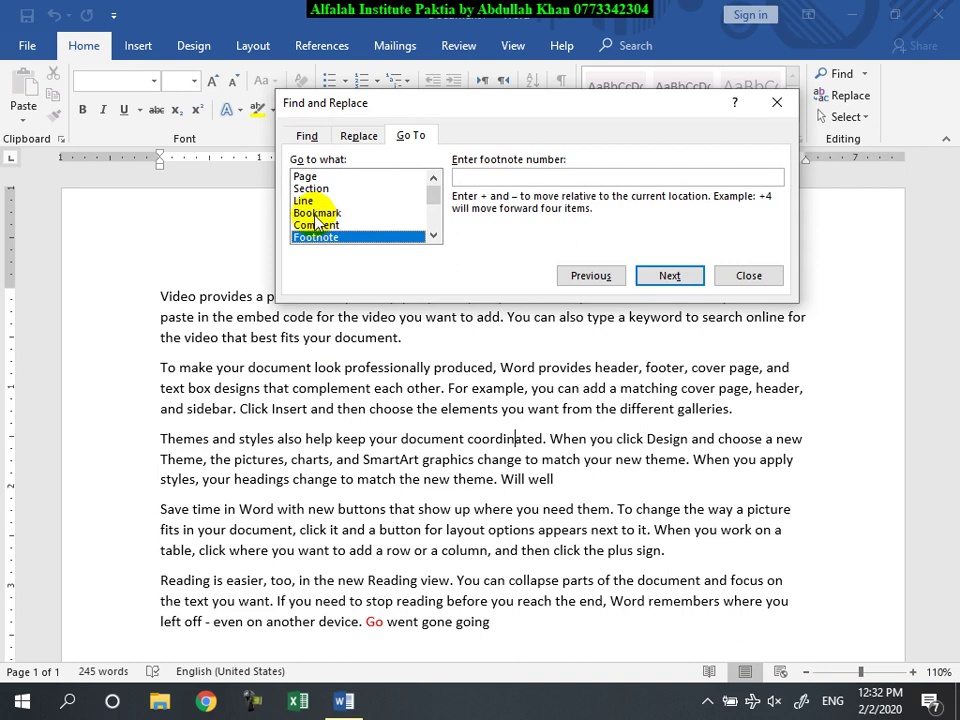
{"action": "left_click", "coordinate": [304, 177]}
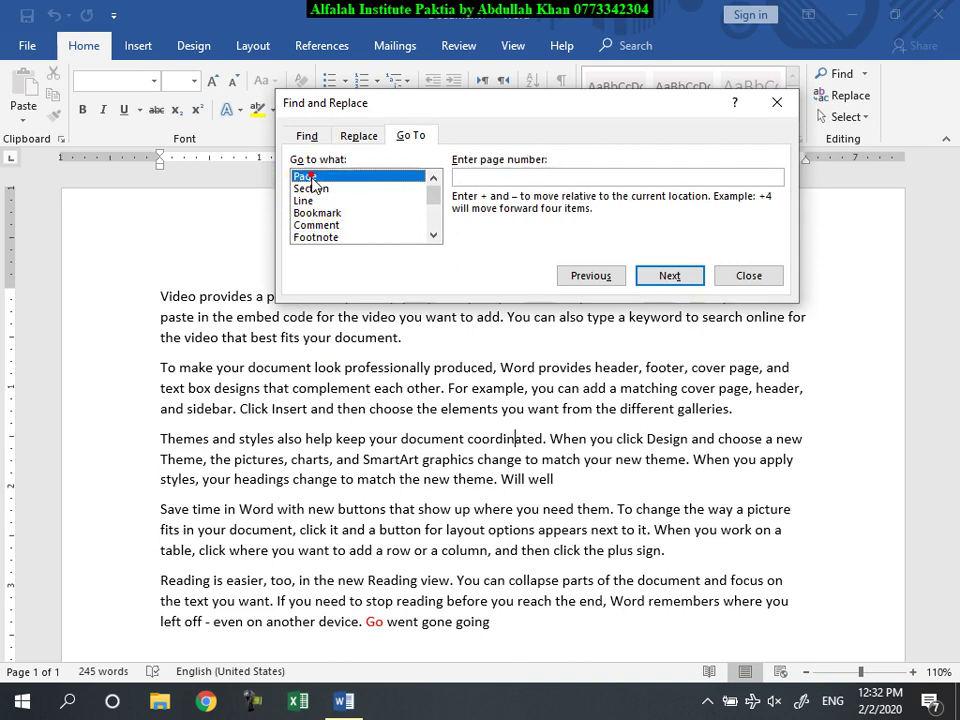
{"action": "left_click", "coordinate": [476, 184]}
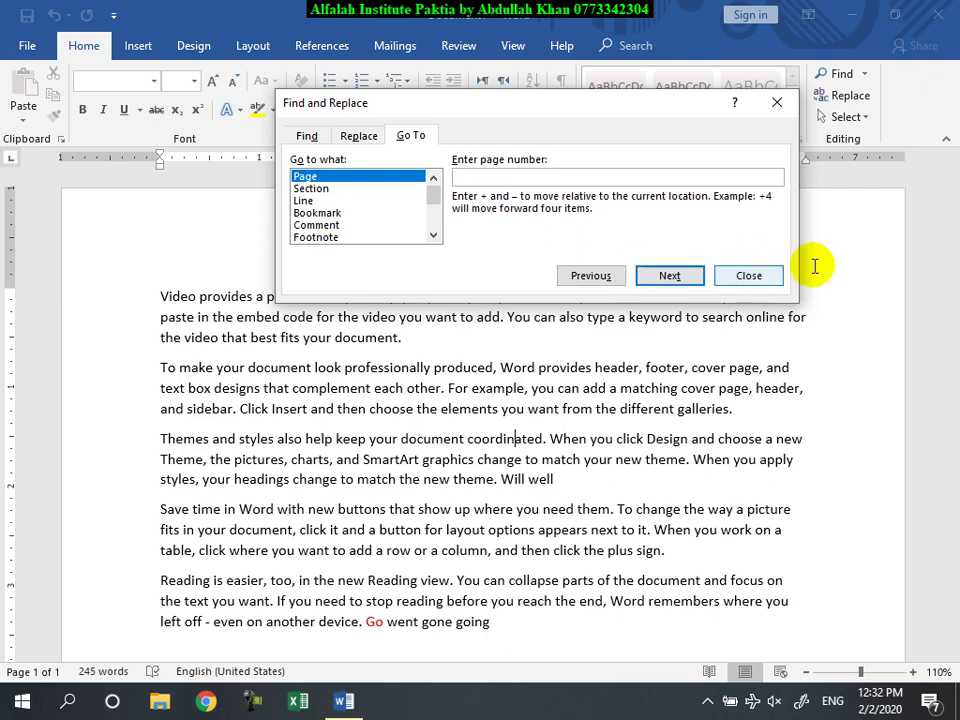
{"action": "left_click", "coordinate": [745, 276]}
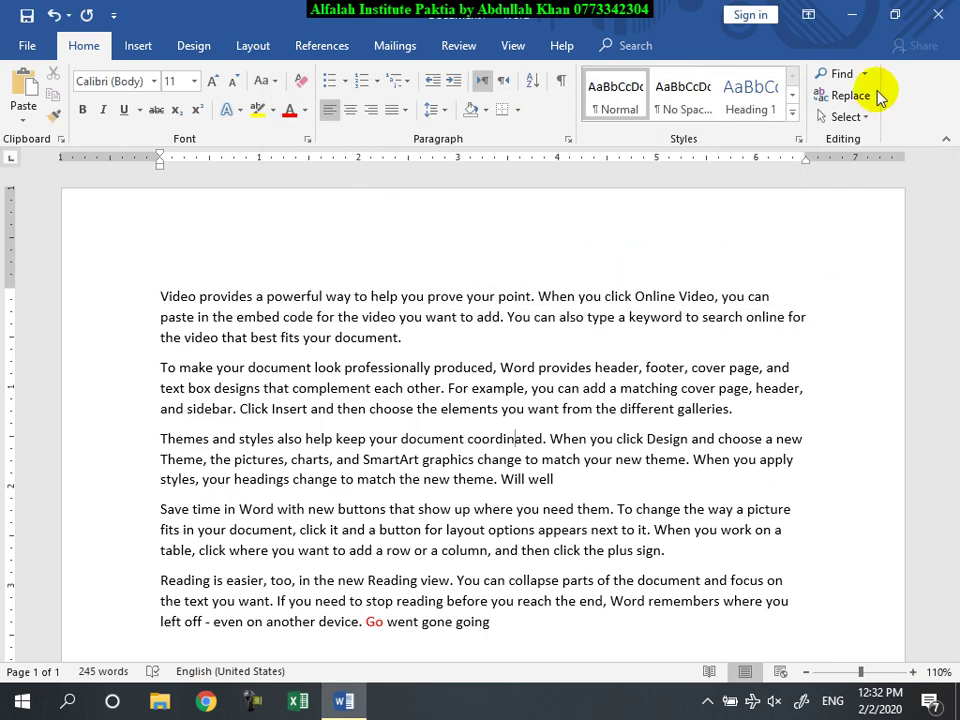
- Replace all occurrences of "go" in the document with a person's first name and close the dialog
{"action": "left_click", "coordinate": [848, 95]}
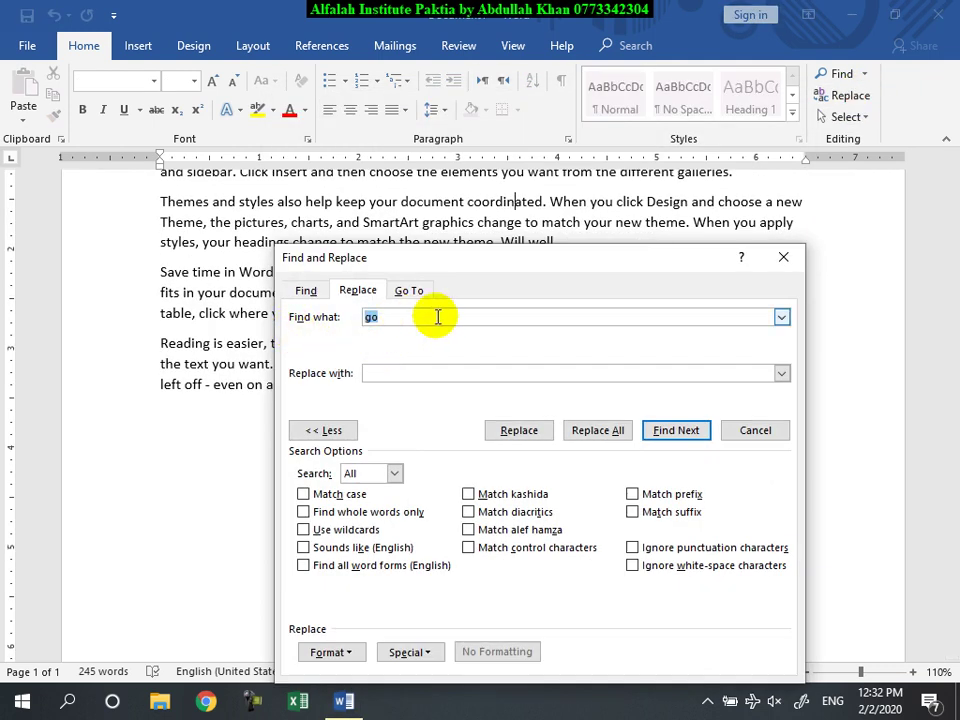
{"action": "left_click", "coordinate": [396, 373]}
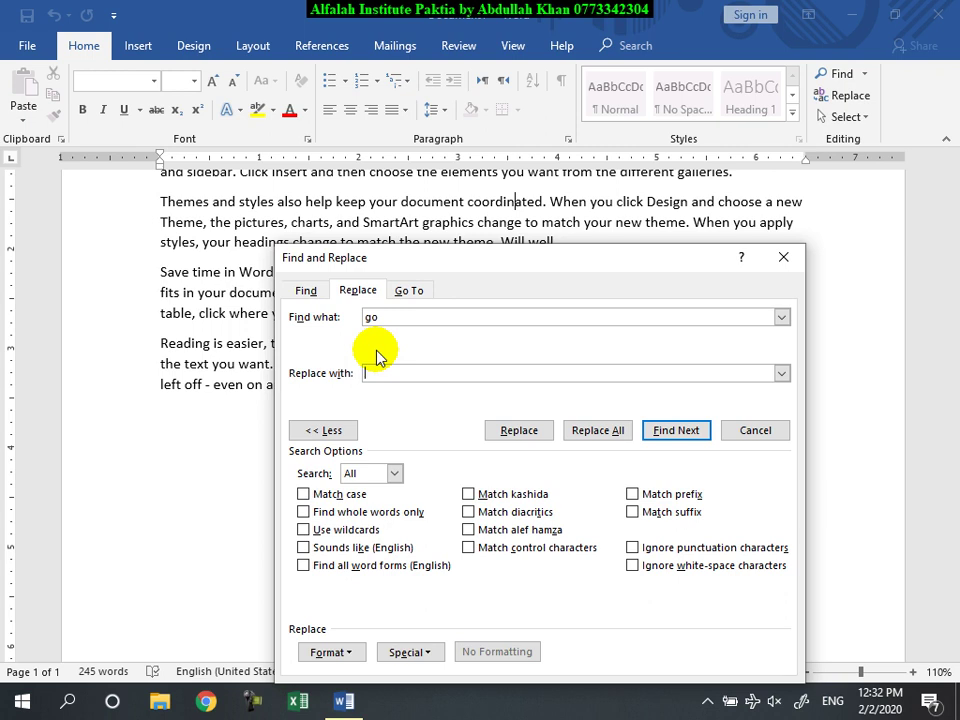
{"action": "type", "text": "Bahram"}
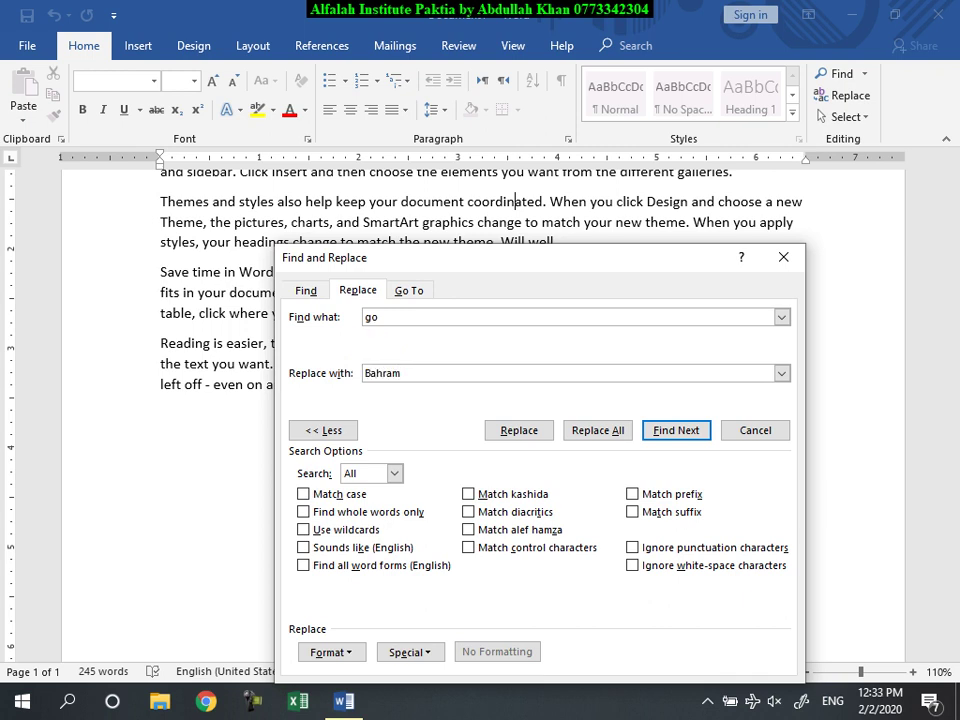
{"action": "left_click", "coordinate": [600, 431]}
{"action": "left_click", "coordinate": [492, 400]}
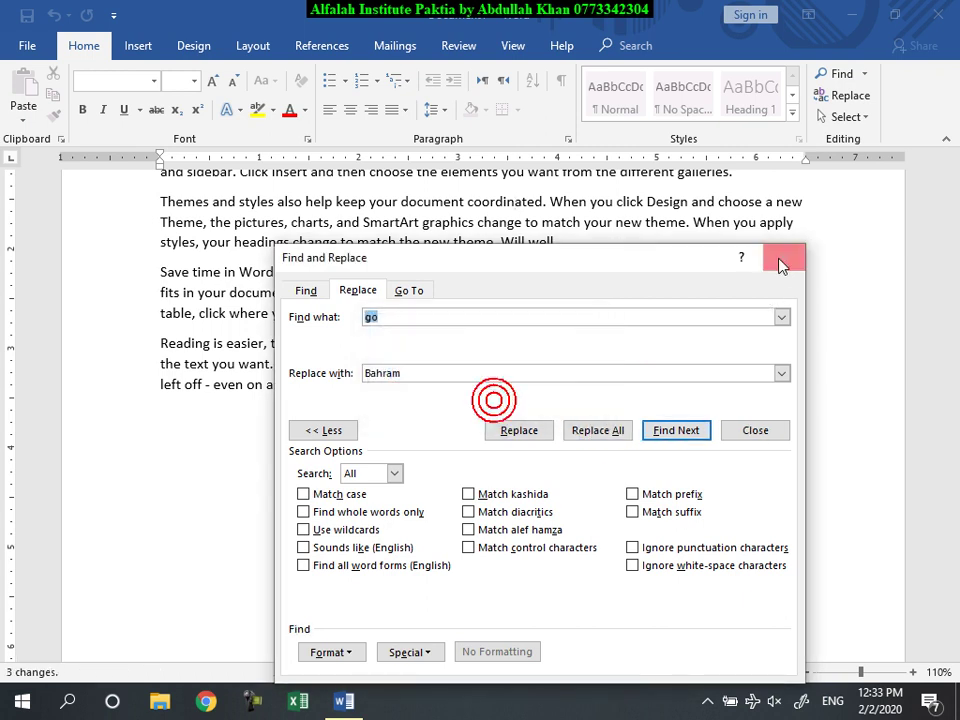
{"action": "left_click", "coordinate": [782, 257]}
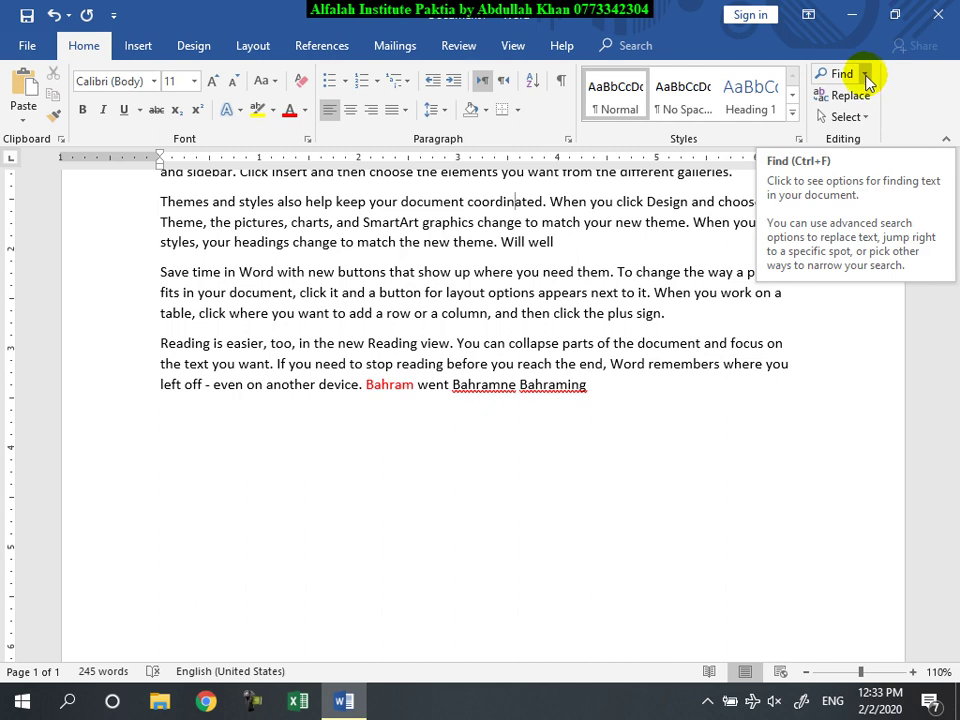
- Select the entire document content, clear the selection and review the other selection options
{"action": "left_click", "coordinate": [858, 122]}
{"action": "left_click", "coordinate": [750, 141]}
{"action": "scroll", "coordinate": [481, 360], "scroll_direction": "up", "scroll_amount": 4}
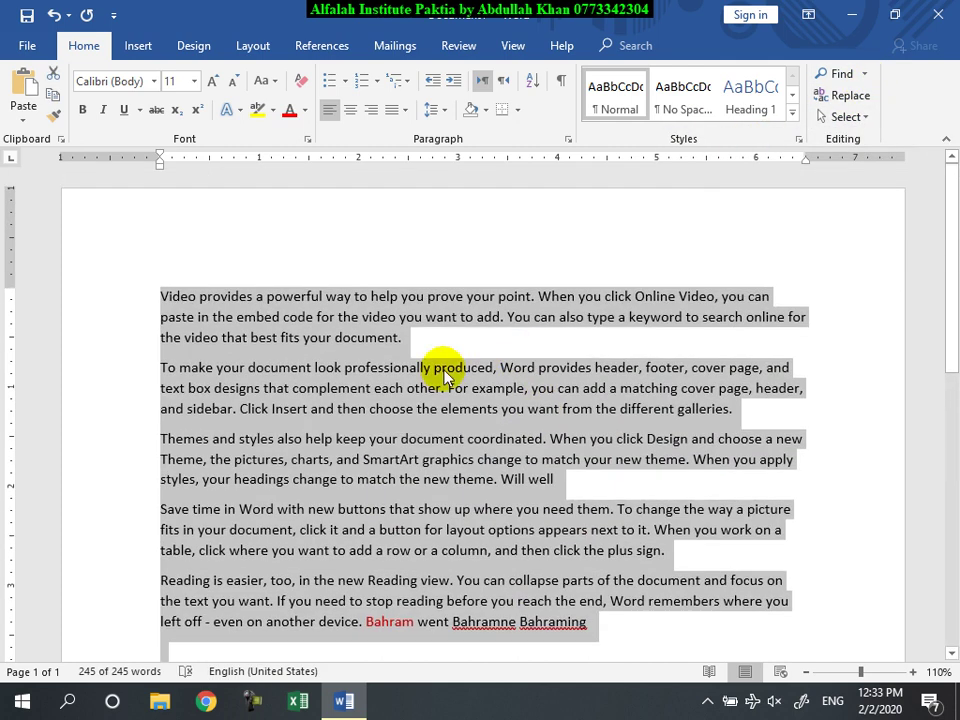
{"action": "left_click", "coordinate": [433, 369]}
{"action": "left_click", "coordinate": [846, 117]}
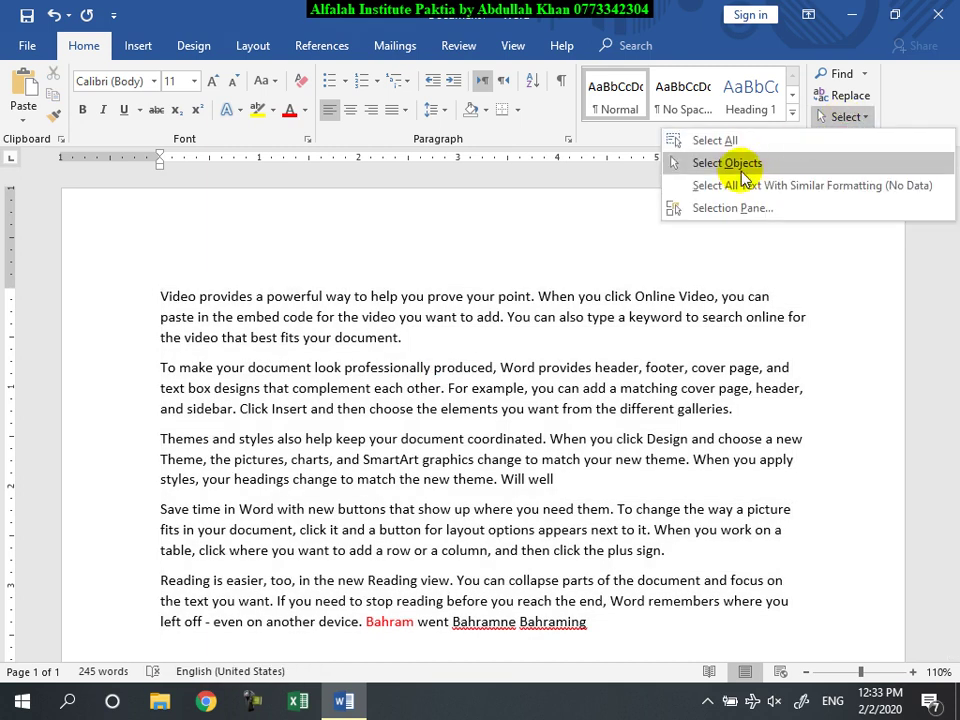
{"action": "left_click", "coordinate": [439, 349]}
- Draw an oval over the beginning of the first two paragraphs
{"action": "left_click", "coordinate": [141, 50]}
{"action": "left_click", "coordinate": [130, 117]}
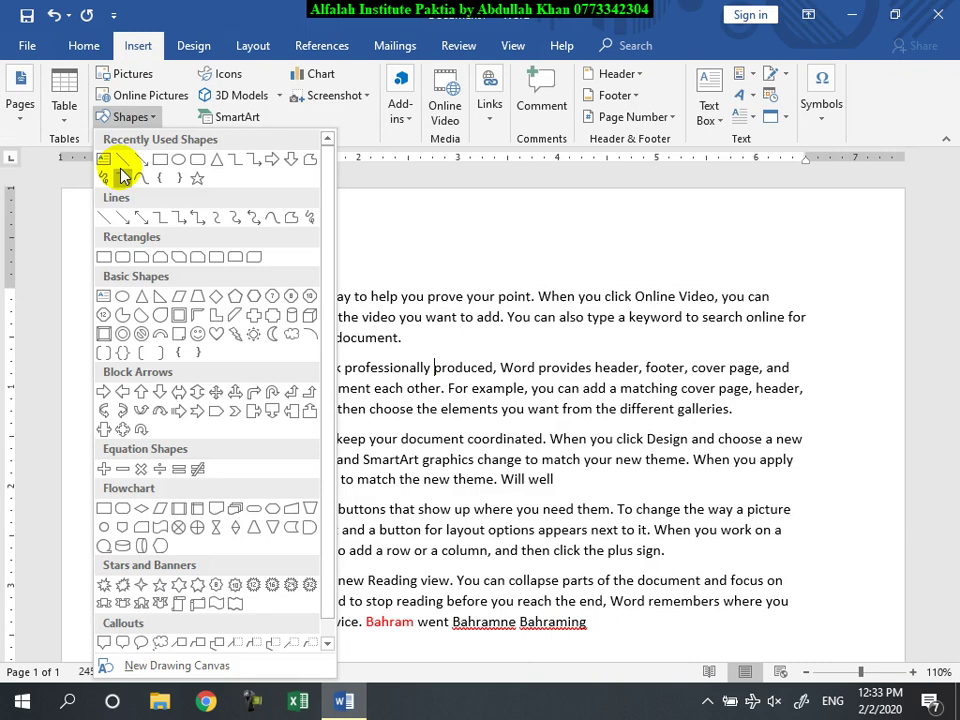
{"action": "left_click", "coordinate": [178, 170]}
{"action": "mouse_move", "coordinate": [204, 285]}
{"action": "left_mouse_down"}
{"action": "mouse_move", "coordinate": [369, 435]}
{"action": "mouse_move", "coordinate": [369, 448]}
{"action": "left_mouse_up"}
- Duplicate the oval into an overlapping cascade plus one separate copy, styling the copies orange, gray, gold, light blue and green
{"action": "mouse_move", "coordinate": [264, 373]}
{"action": "left_mouse_down"}
{"action": "mouse_move", "coordinate": [284, 382]}
{"action": "mouse_move", "coordinate": [253, 347]}
{"action": "mouse_move", "coordinate": [262, 356]}
{"action": "left_mouse_up"}
{"action": "left_click", "coordinate": [249, 95]}
{"action": "left_click", "coordinate": [110, 93]}
{"action": "left_click", "coordinate": [163, 93]}
{"action": "left_click_drag", "start_coordinate": [321, 386], "coordinate": [645, 421]}
{"action": "left_click", "coordinate": [214, 93]}
{"action": "left_click", "coordinate": [249, 98]}
{"action": "left_click", "coordinate": [112, 93]}
{"action": "left_click", "coordinate": [163, 93]}
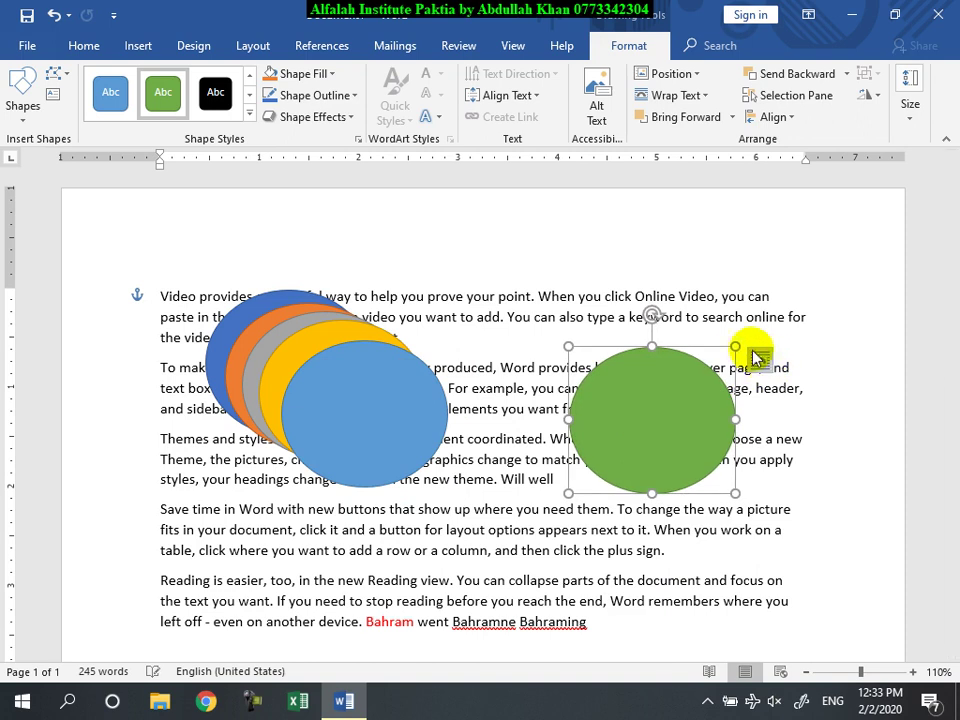
- Shrink the green oval and send it behind the text
{"action": "left_click_drag", "start_coordinate": [736, 346], "coordinate": [707, 386]}
{"action": "left_click_drag", "start_coordinate": [643, 440], "coordinate": [643, 407]}
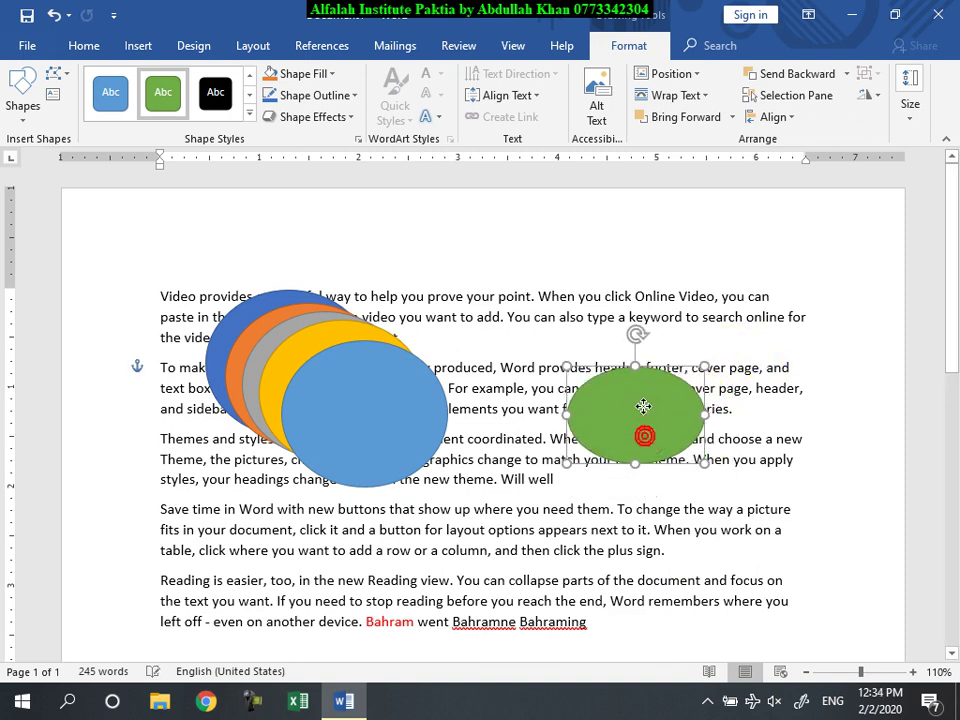
{"action": "right_click", "coordinate": [628, 405]}
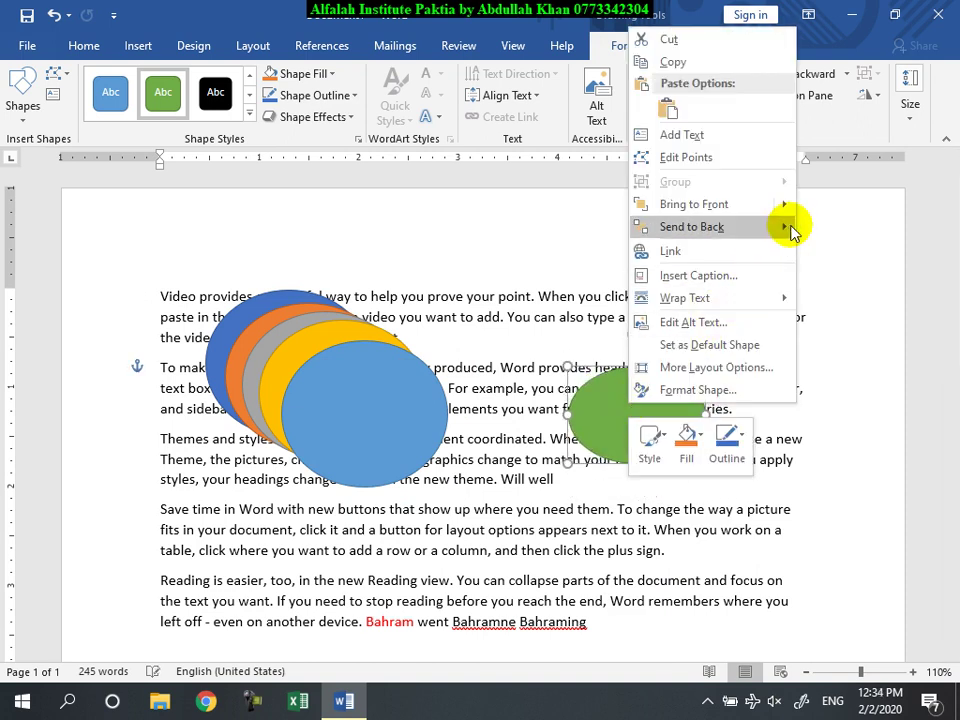
{"action": "mouse_move", "coordinate": [790, 230]}
{"action": "left_click", "coordinate": [853, 272]}
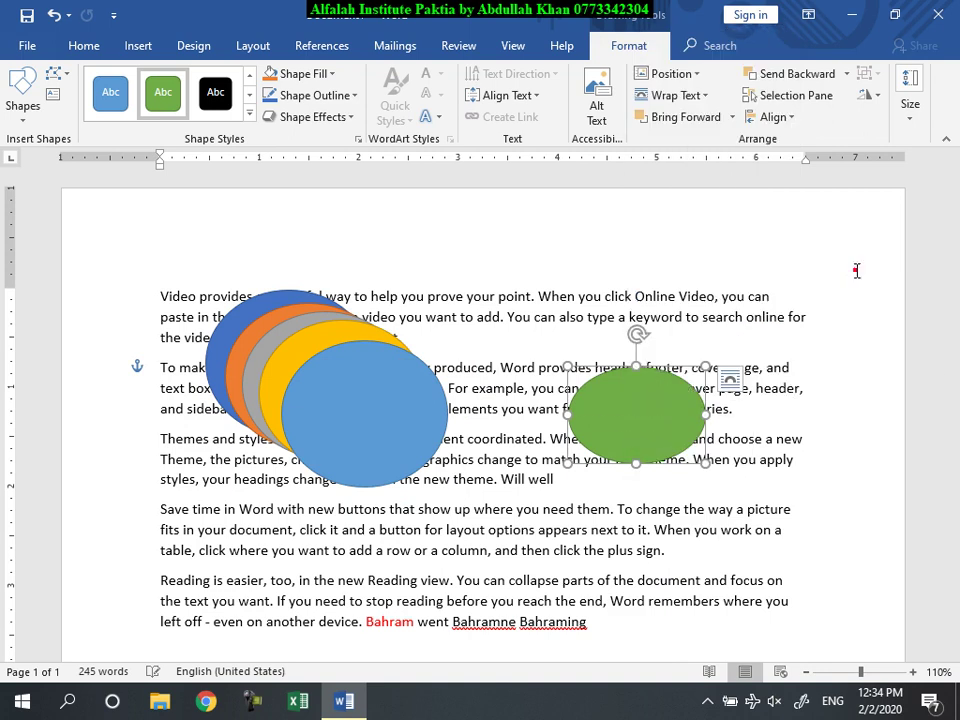
- Try to select the green oval behind the text without the object selection mode
{"action": "left_click", "coordinate": [760, 425]}
{"action": "left_click", "coordinate": [595, 437]}
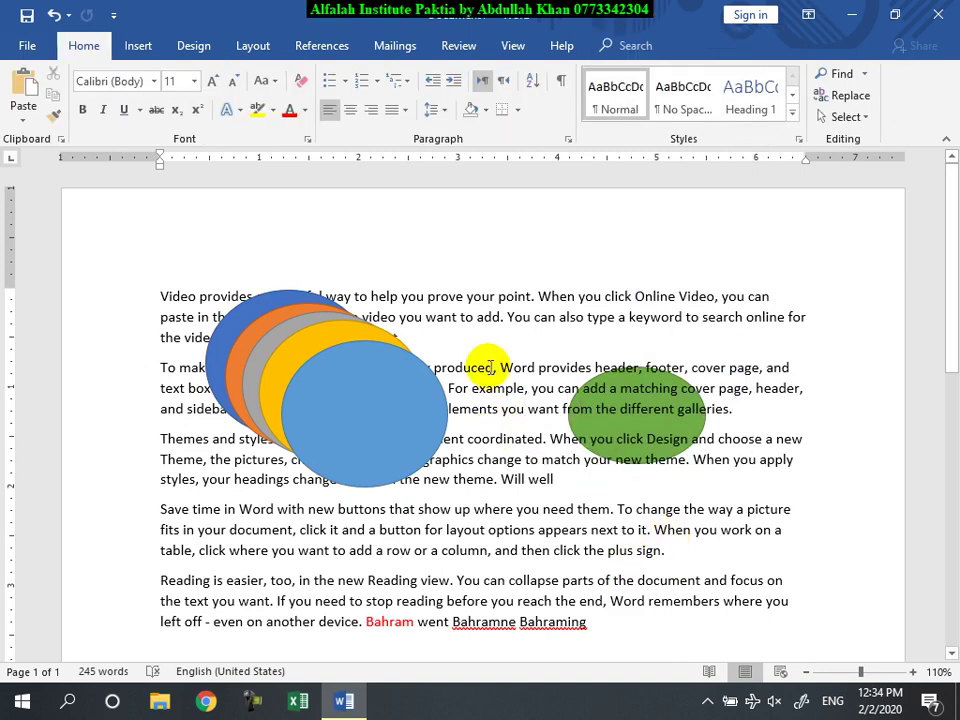
{"action": "left_click", "coordinate": [503, 297]}
{"action": "left_click", "coordinate": [517, 373]}
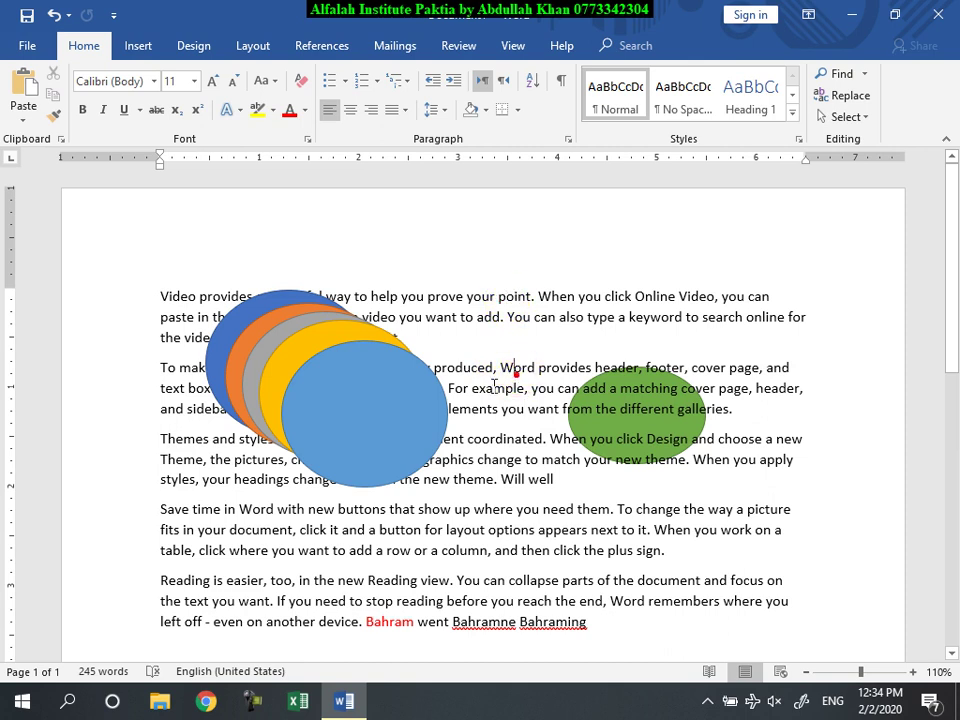
{"action": "left_click", "coordinate": [365, 424]}
{"action": "left_click", "coordinate": [353, 550]}
- Turn on Select Objects to pick the green oval and bring it in front of the text
{"action": "left_click", "coordinate": [842, 117]}
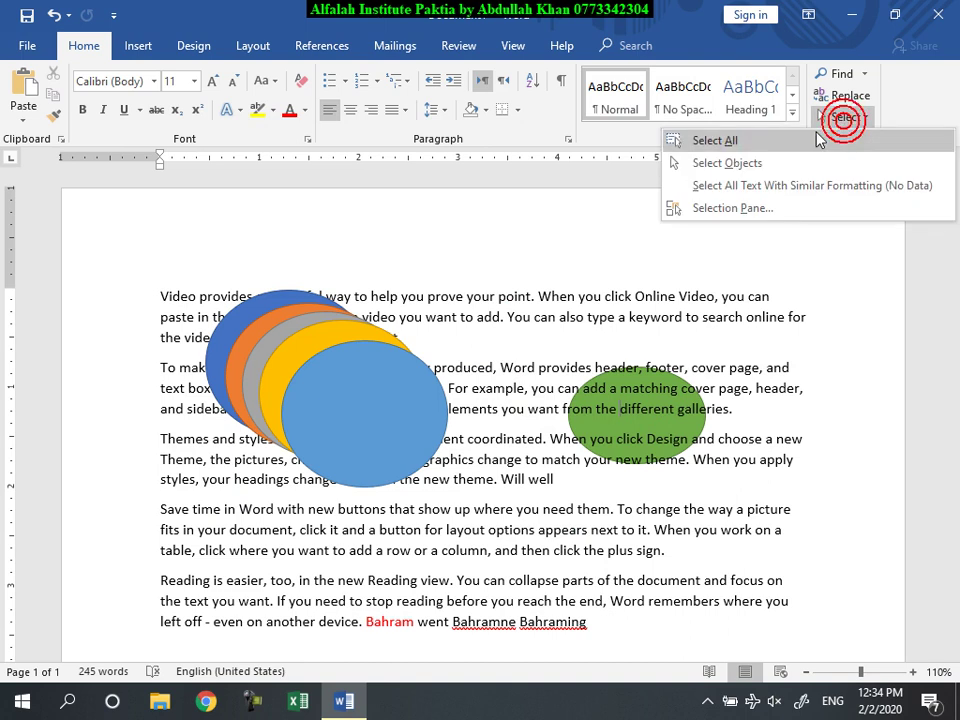
{"action": "left_click", "coordinate": [707, 165]}
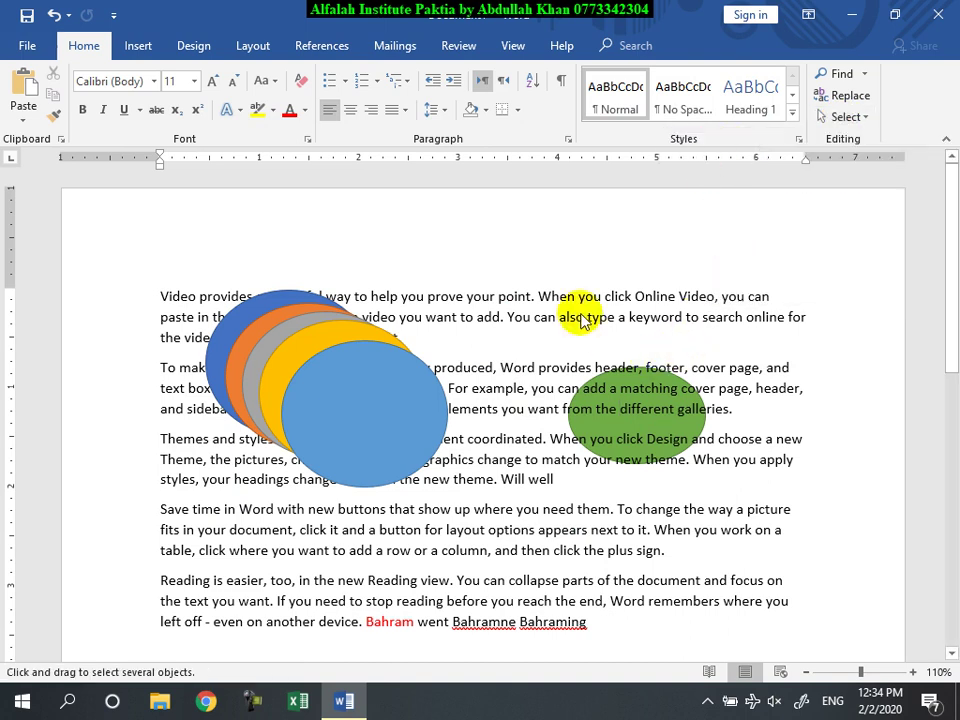
{"action": "left_click", "coordinate": [561, 286]}
{"action": "left_click", "coordinate": [655, 395]}
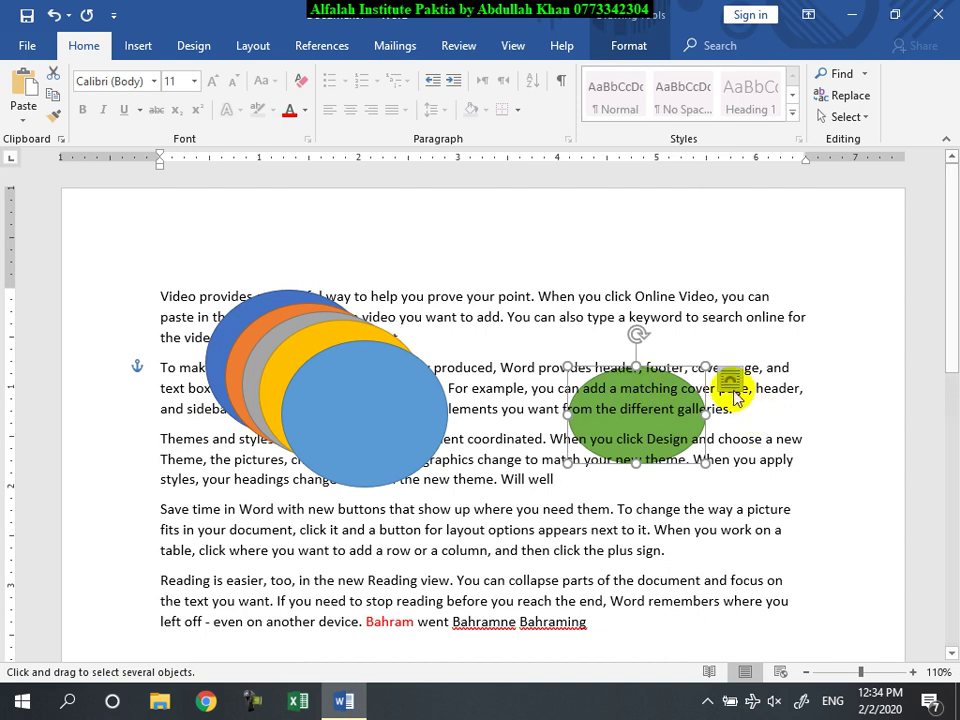
{"action": "right_click", "coordinate": [637, 365]}
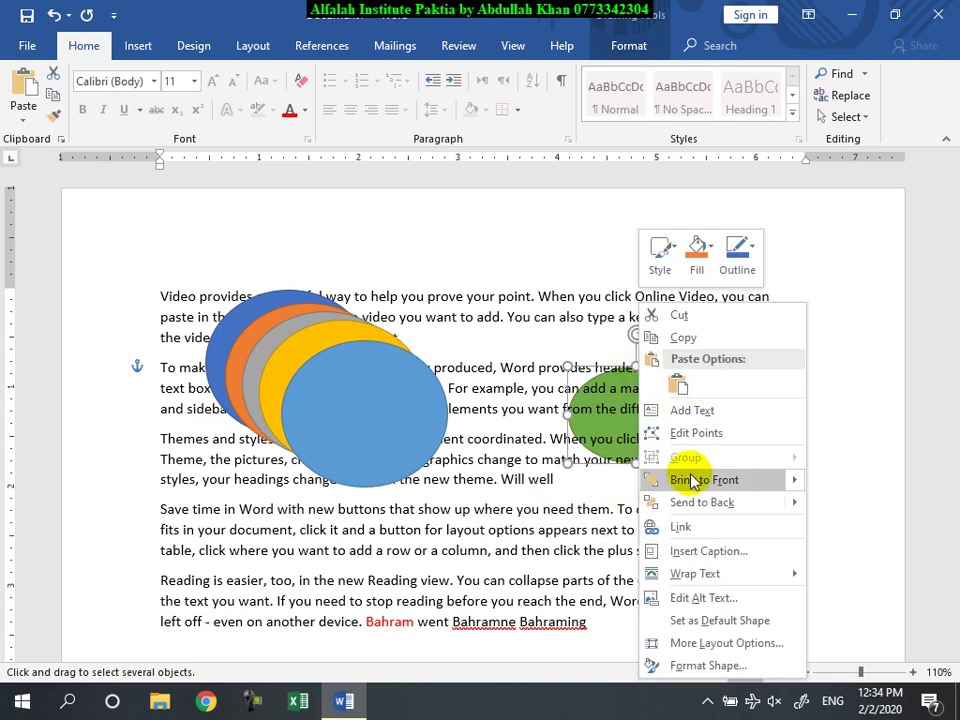
{"action": "mouse_move", "coordinate": [789, 480]}
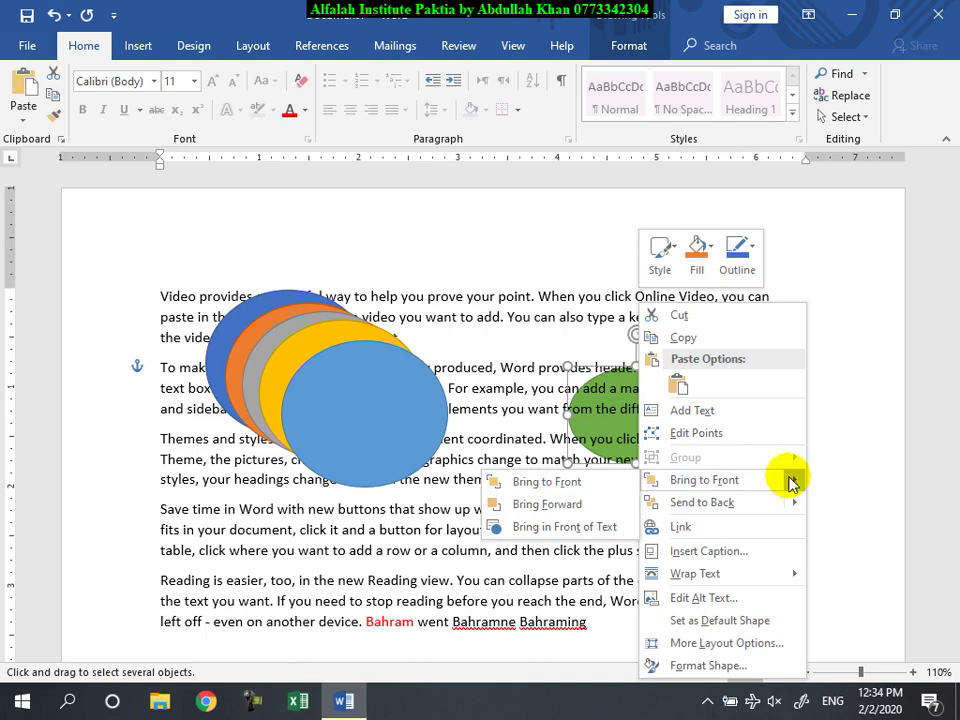
{"action": "left_click", "coordinate": [555, 526]}
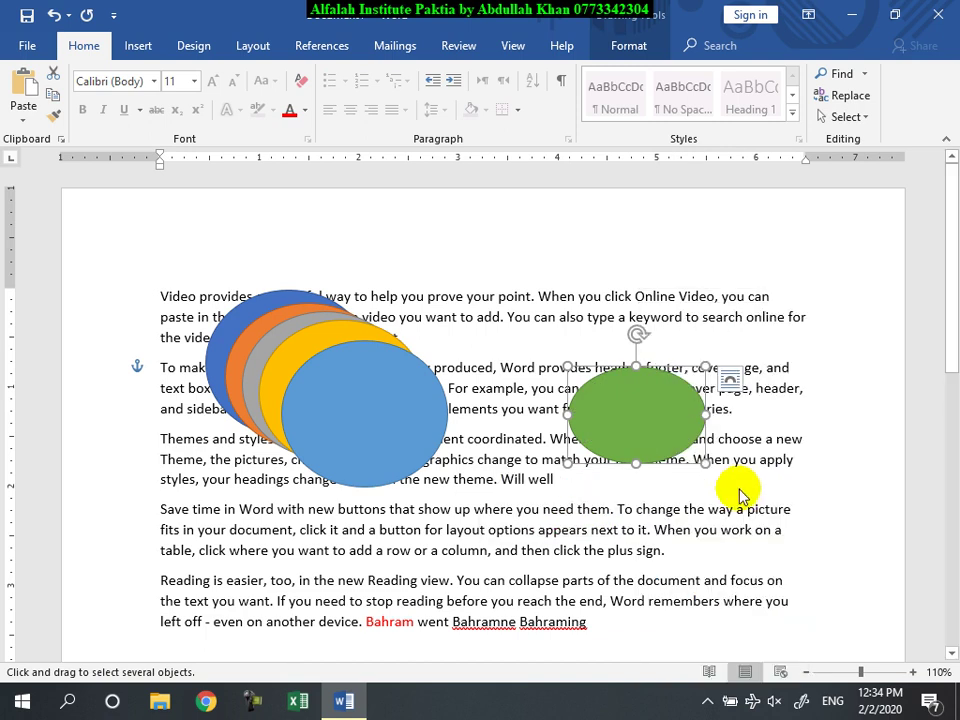
- Open the Selection Pane and select the listed ovals one after another, finishing with Oval 6
{"action": "left_click", "coordinate": [232, 326]}
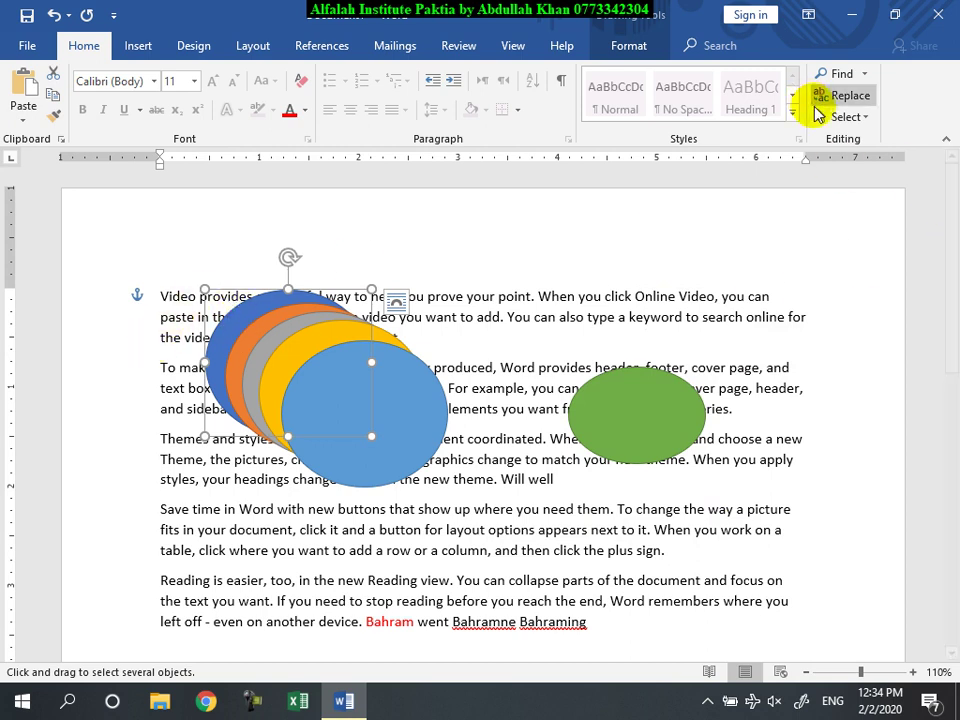
{"action": "left_click", "coordinate": [852, 118]}
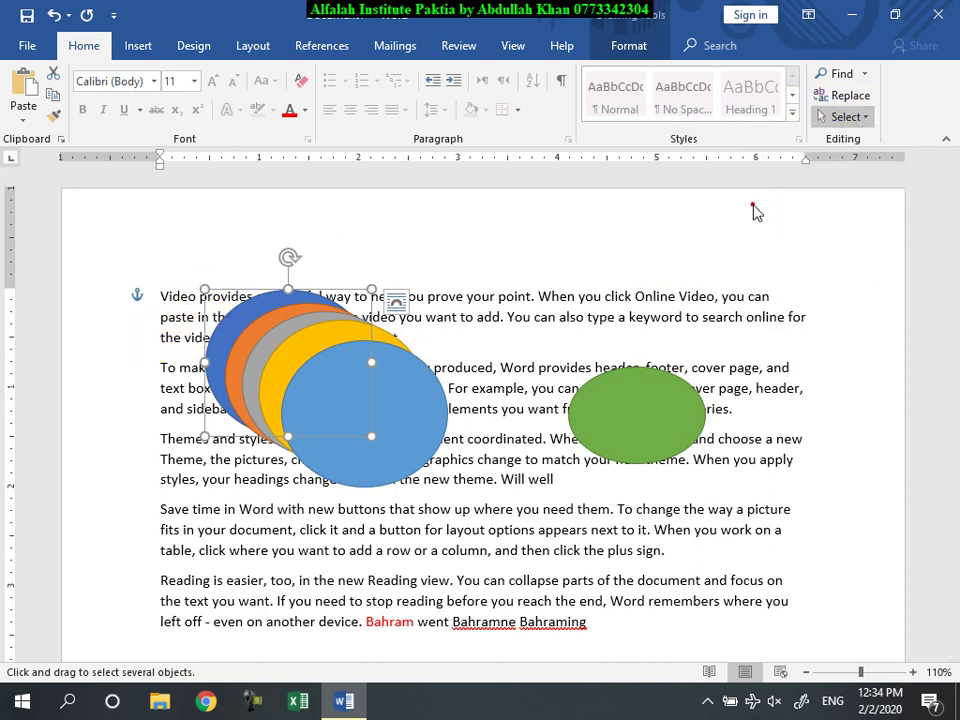
{"action": "left_click", "coordinate": [755, 208]}
{"action": "left_click", "coordinate": [792, 309]}
{"action": "left_click", "coordinate": [775, 307]}
{"action": "left_click", "coordinate": [778, 287]}
{"action": "left_click", "coordinate": [778, 270]}
{"action": "left_click", "coordinate": [776, 253]}
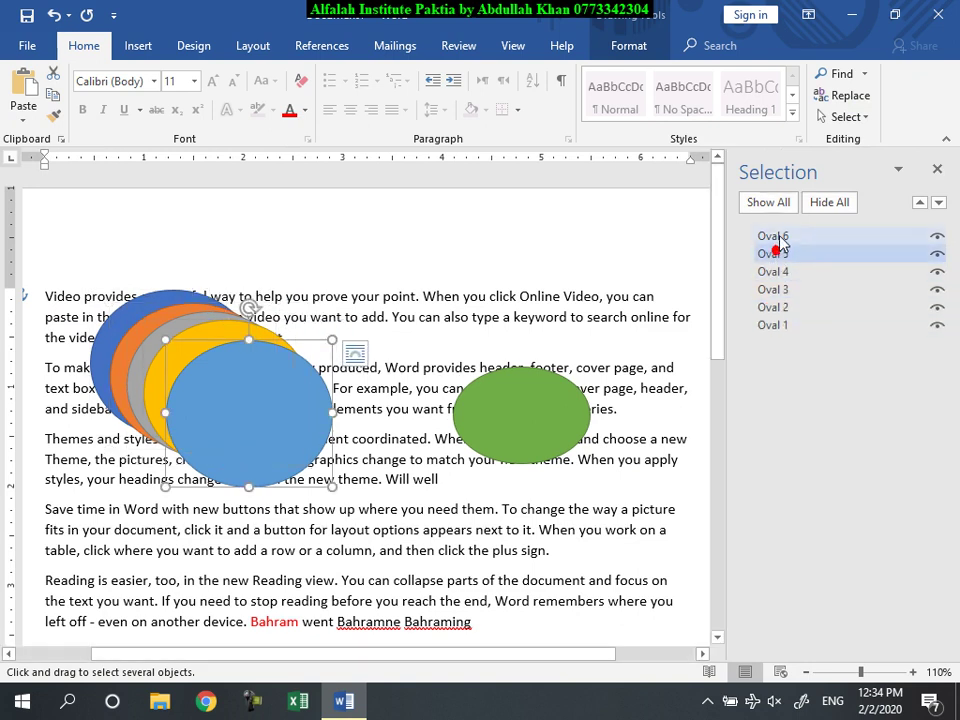
{"action": "left_click", "coordinate": [775, 236]}
- Hide several ovals individually, hide all of them at once, and show all of them again
{"action": "left_click", "coordinate": [937, 325]}
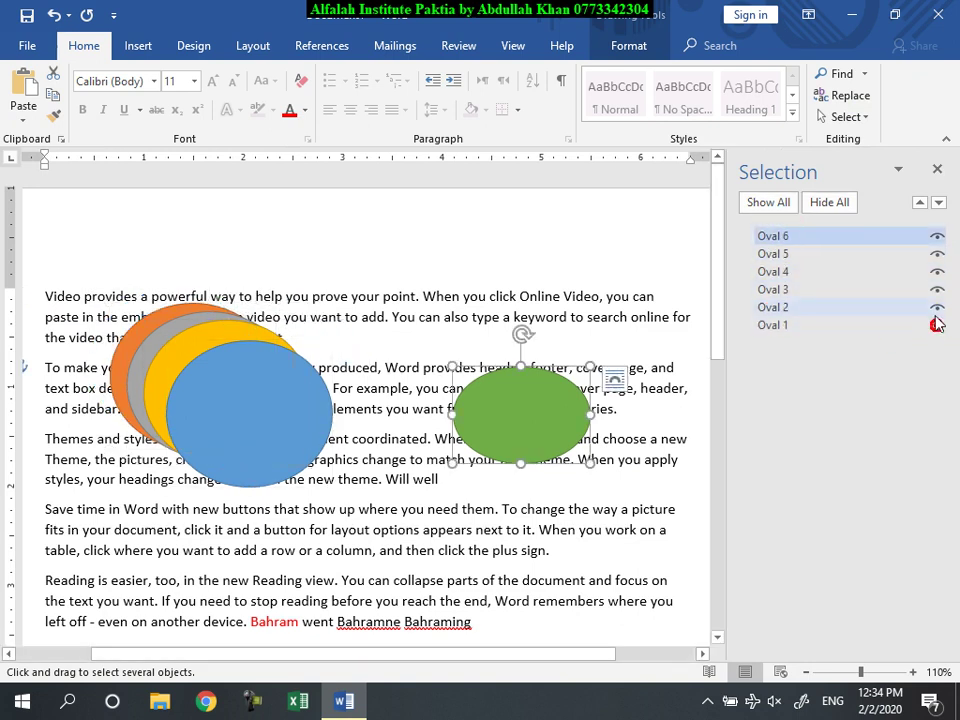
{"action": "left_click", "coordinate": [937, 307]}
{"action": "left_click", "coordinate": [937, 253]}
{"action": "left_click", "coordinate": [937, 238]}
{"action": "left_click", "coordinate": [829, 203]}
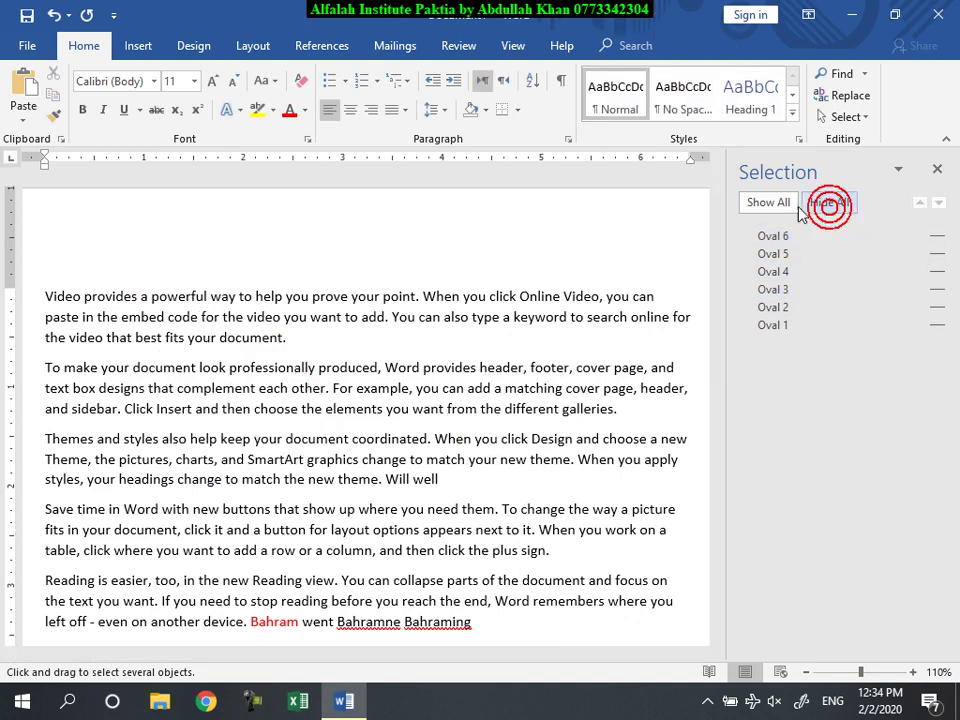
{"action": "left_click", "coordinate": [769, 203]}
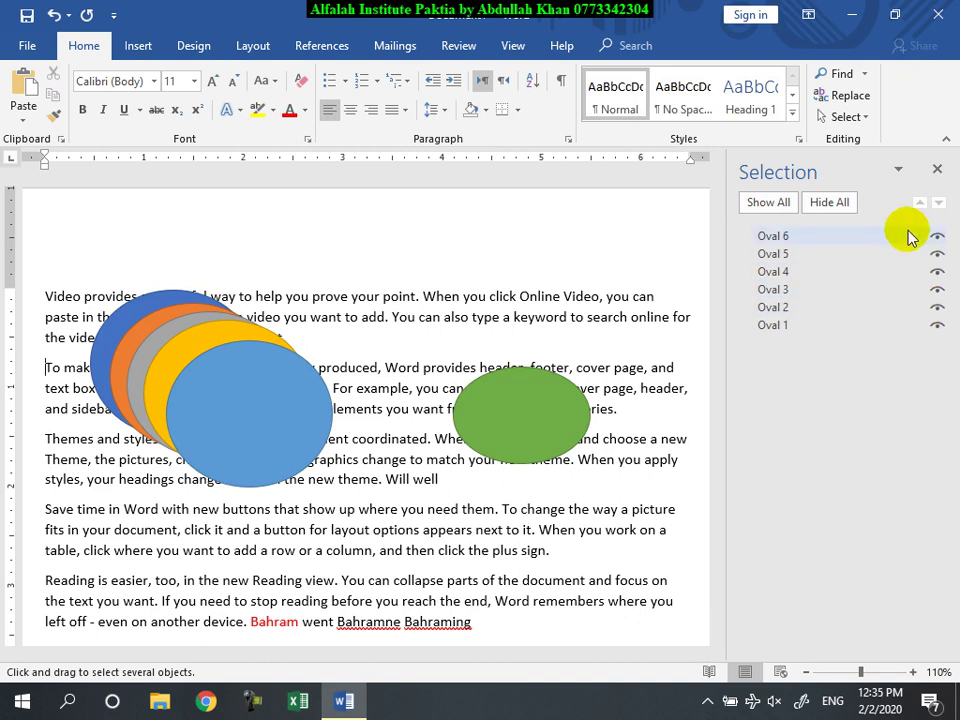
- Bring Oval 1 forward to just below Oval 6, send it back to the lowest layer and close the Selection Pane
{"action": "left_click", "coordinate": [110, 322]}
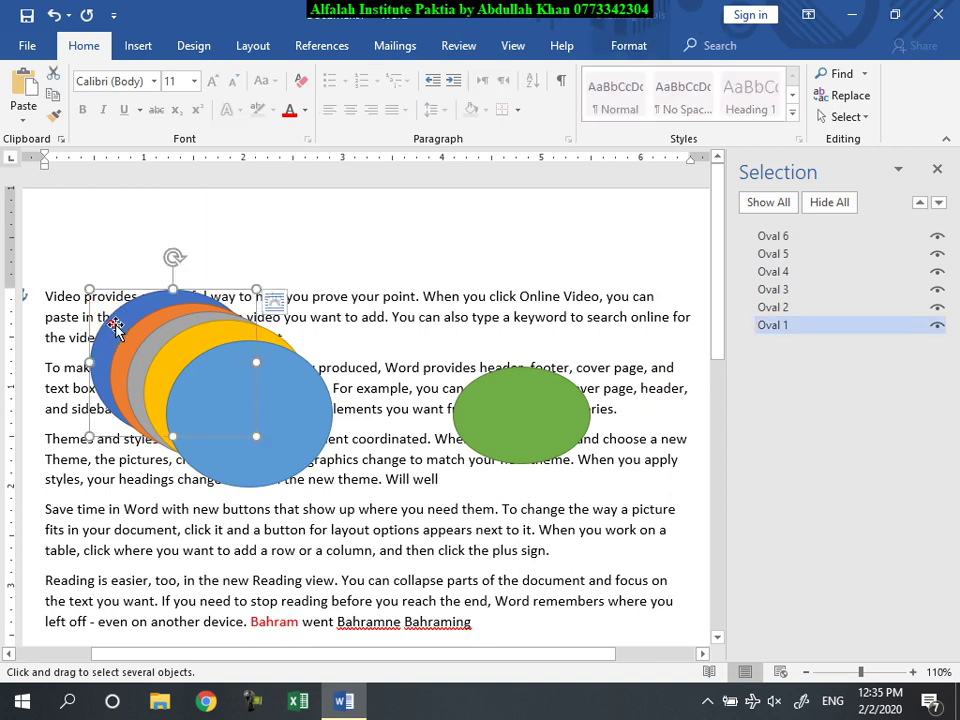
{"action": "left_click", "coordinate": [920, 204]}
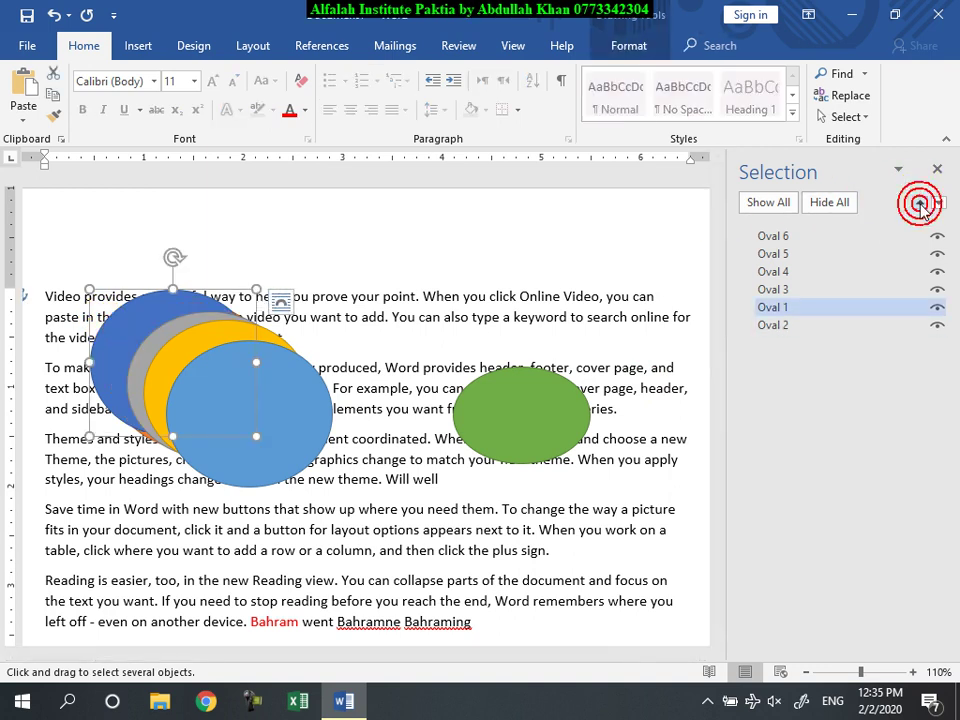
{"action": "left_click", "coordinate": [920, 204]}
{"action": "left_click", "coordinate": [920, 204]}
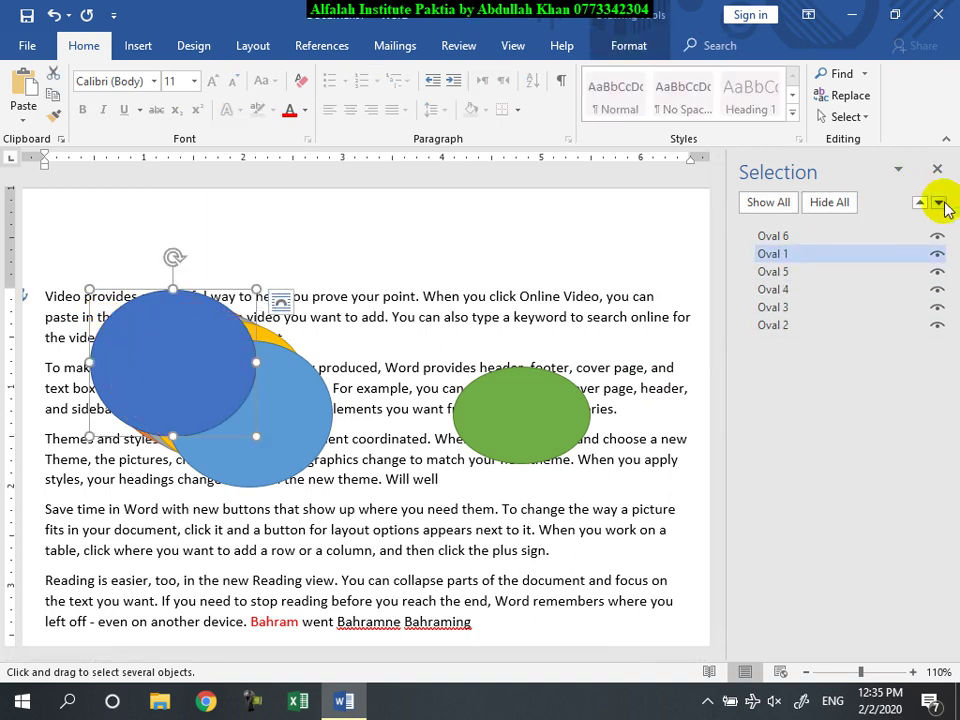
{"action": "left_click", "coordinate": [939, 203]}
{"action": "left_click", "coordinate": [939, 203]}
{"action": "left_click", "coordinate": [940, 204]}
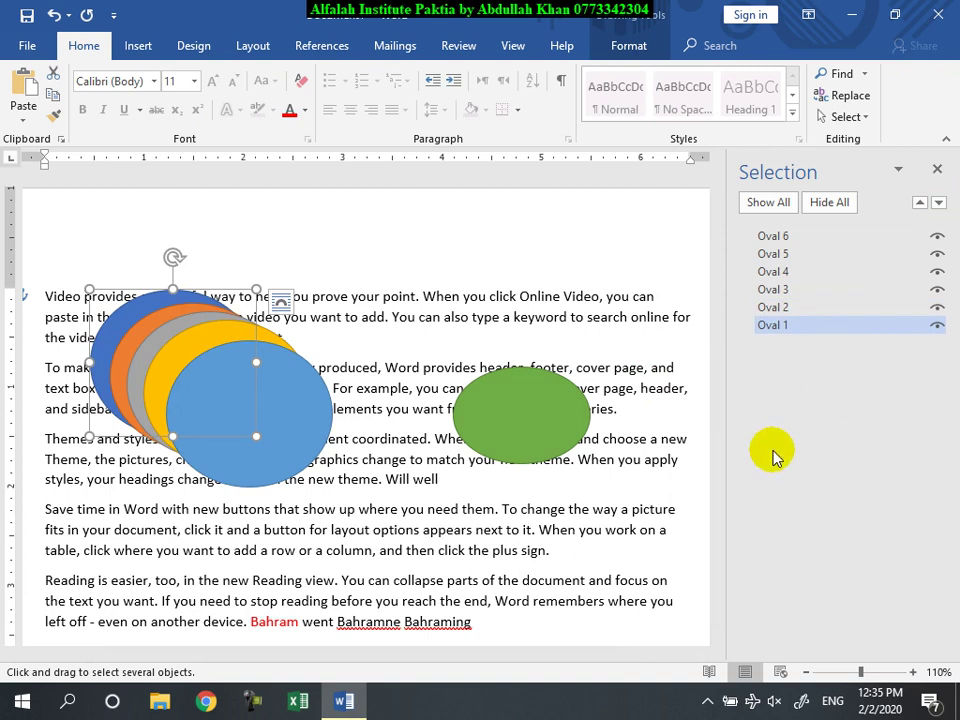
{"action": "left_click", "coordinate": [937, 168]}
- Move the green oval toward the cascade, and undo the shape edits until every oval is removed
{"action": "left_click", "coordinate": [855, 120]}
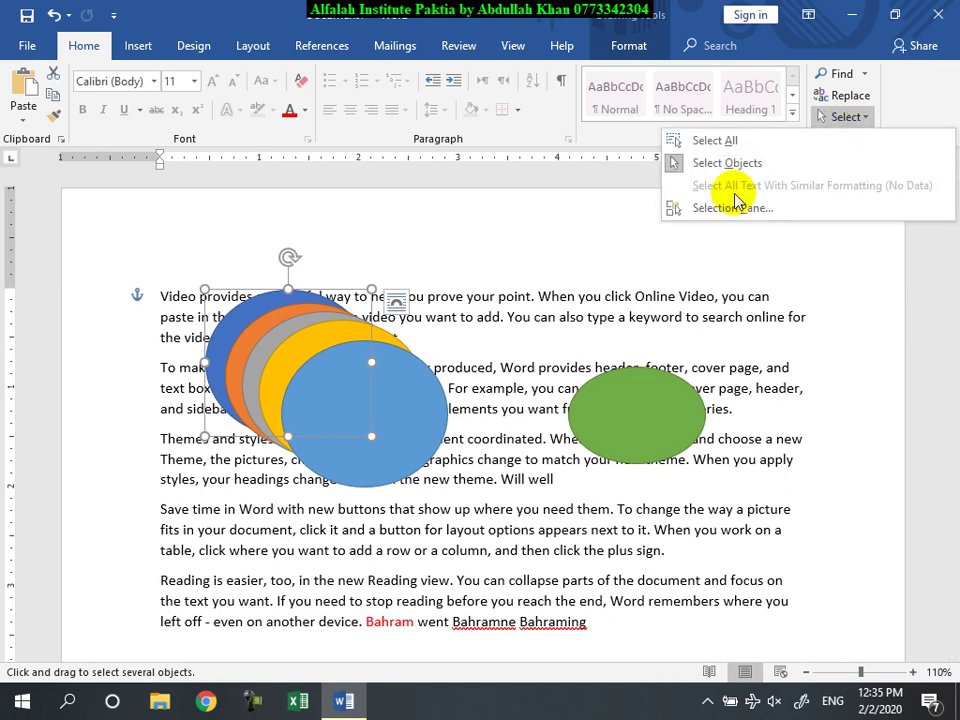
{"action": "left_click", "coordinate": [606, 381]}
{"action": "left_click", "coordinate": [615, 413]}
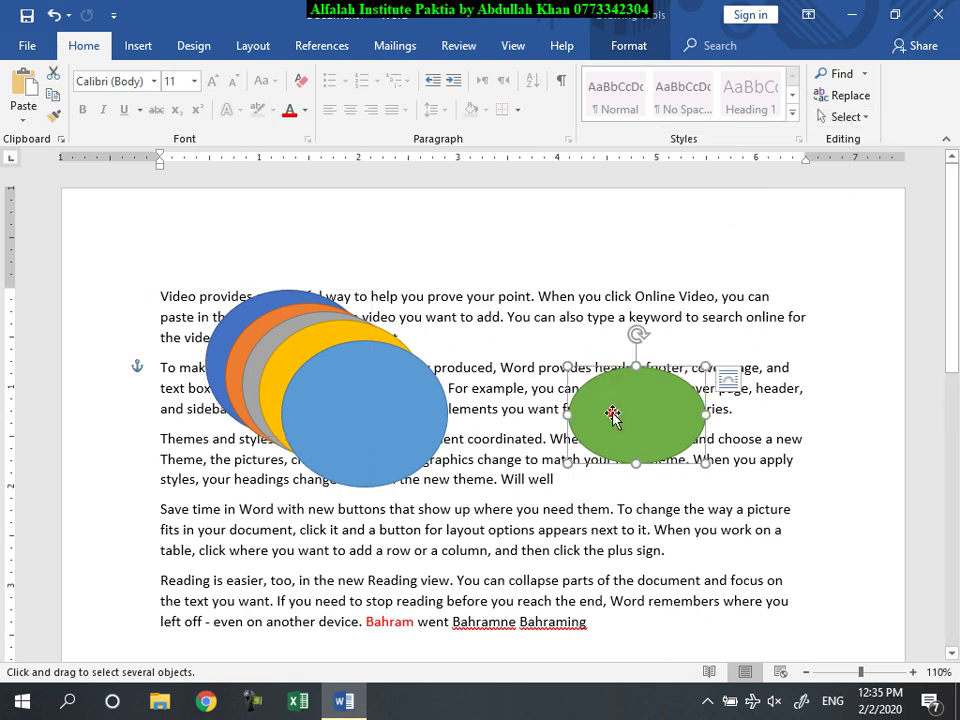
{"action": "left_click_drag", "start_coordinate": [615, 413], "coordinate": [437, 407]}
{"action": "key", "text": "ctrl+z"}
{"action": "key", "text": "ctrl+z"}
{"action": "key", "text": "ctrl+z"}
{"action": "key", "text": "ctrl+z"}
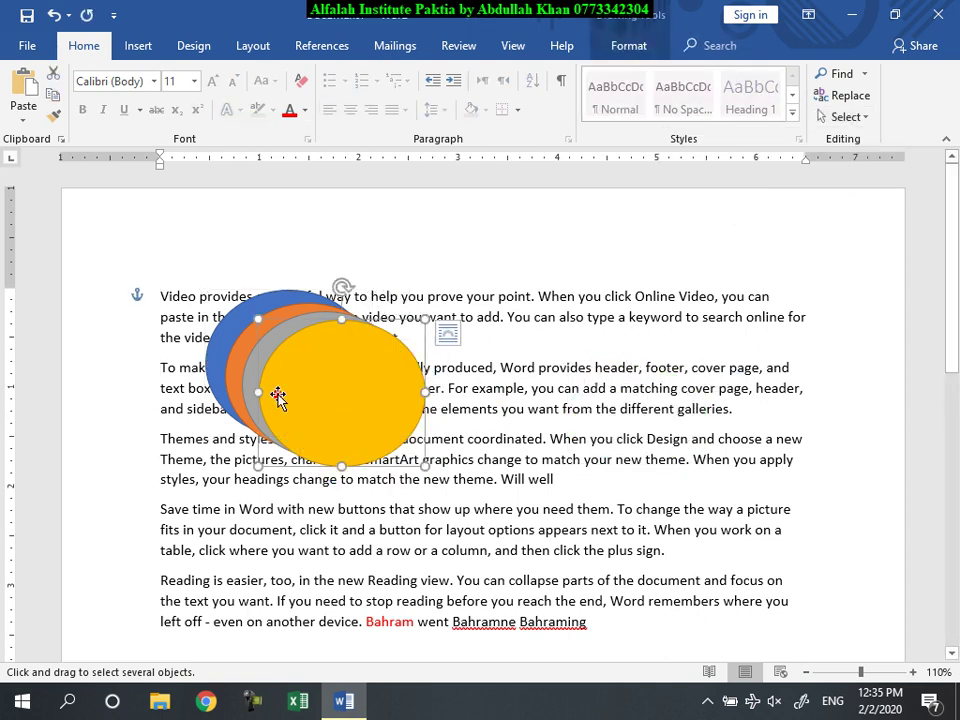
{"action": "key", "text": "ctrl+z"}
{"action": "key", "text": "ctrl+z"}
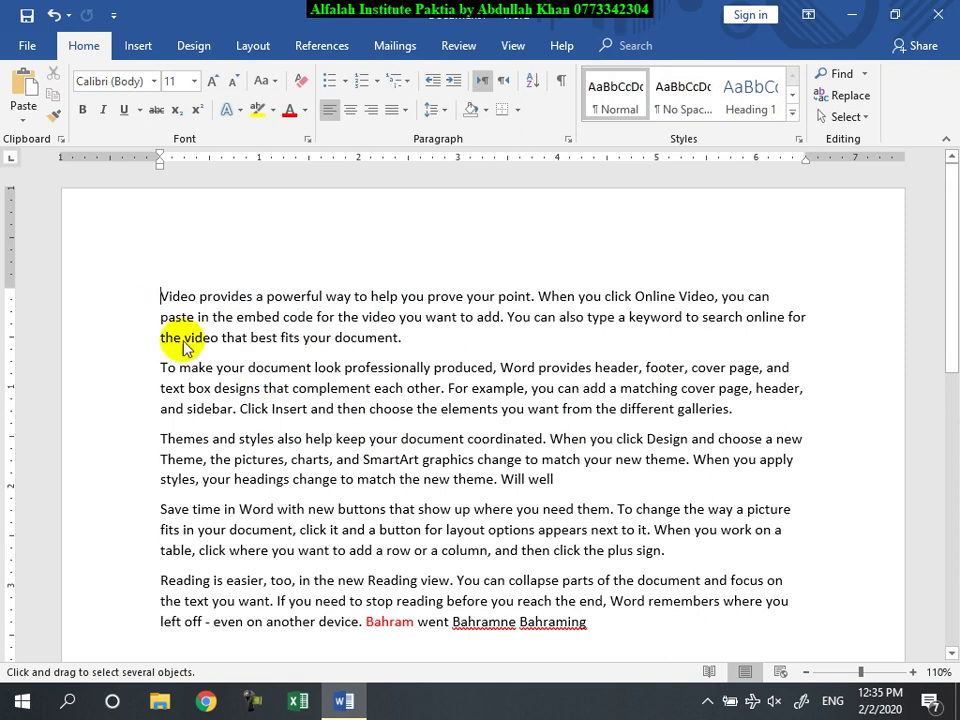
- Insert a new paragraph above the first one containing the word "Afghanistan"
{"action": "key", "text": "Return"}
{"action": "left_click", "coordinate": [189, 291]}
{"action": "type", "text": "Afghanistan"}
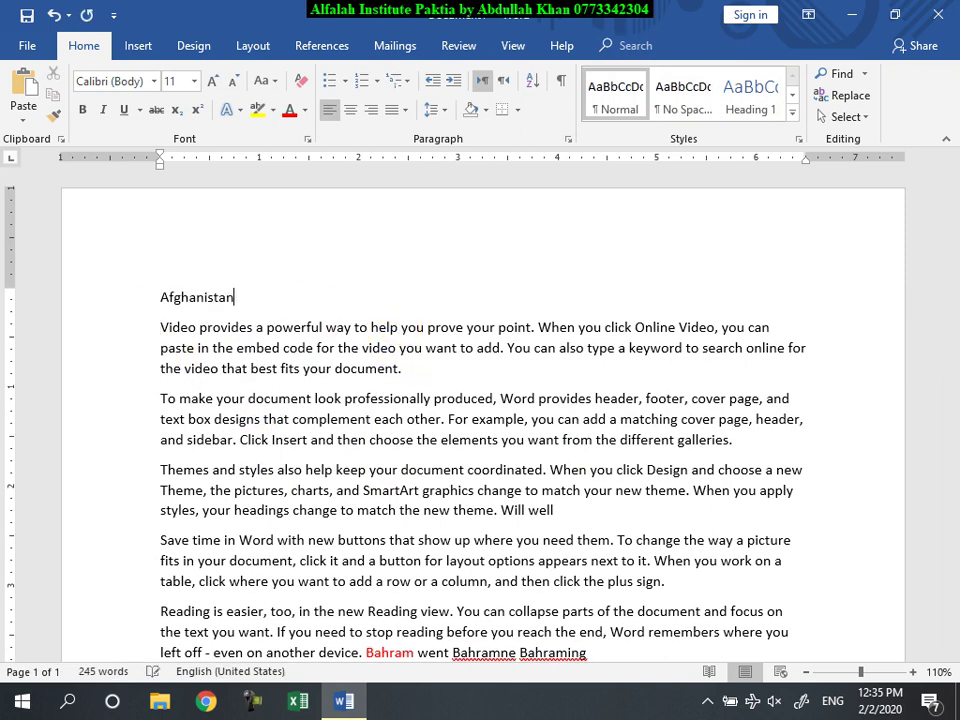
- Format "Afghanistan" as Heading 1, and add a Heading 1 "Kabul" section with =rand() sample text after the last paragraph
{"action": "left_click", "coordinate": [750, 95]}
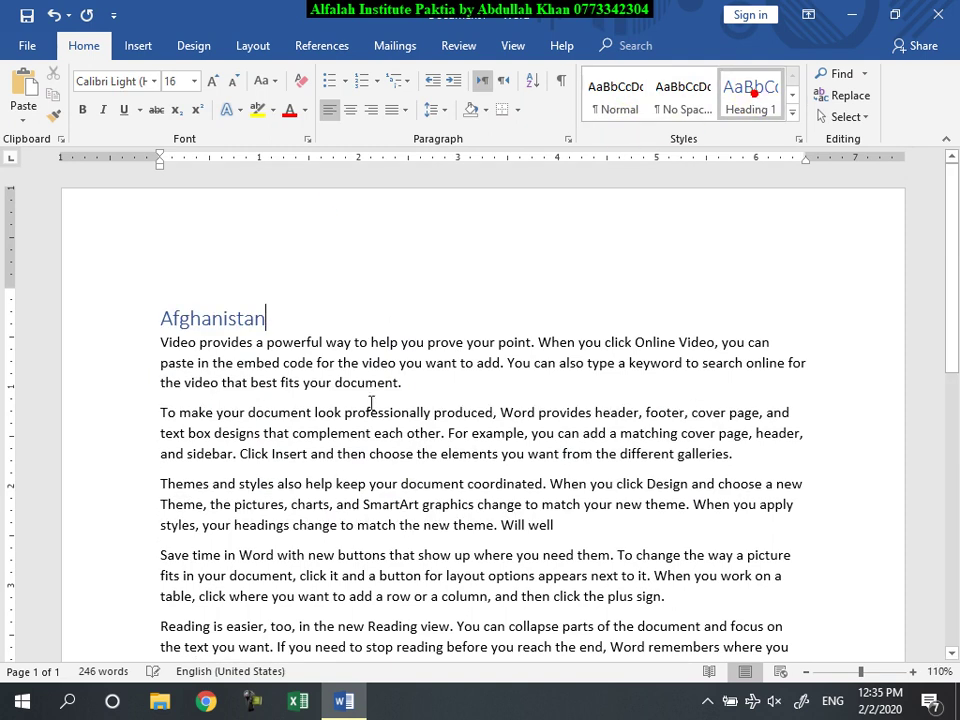
{"action": "scroll", "coordinate": [300, 480], "scroll_direction": "down", "scroll_amount": 3}
{"action": "left_click", "coordinate": [349, 497]}
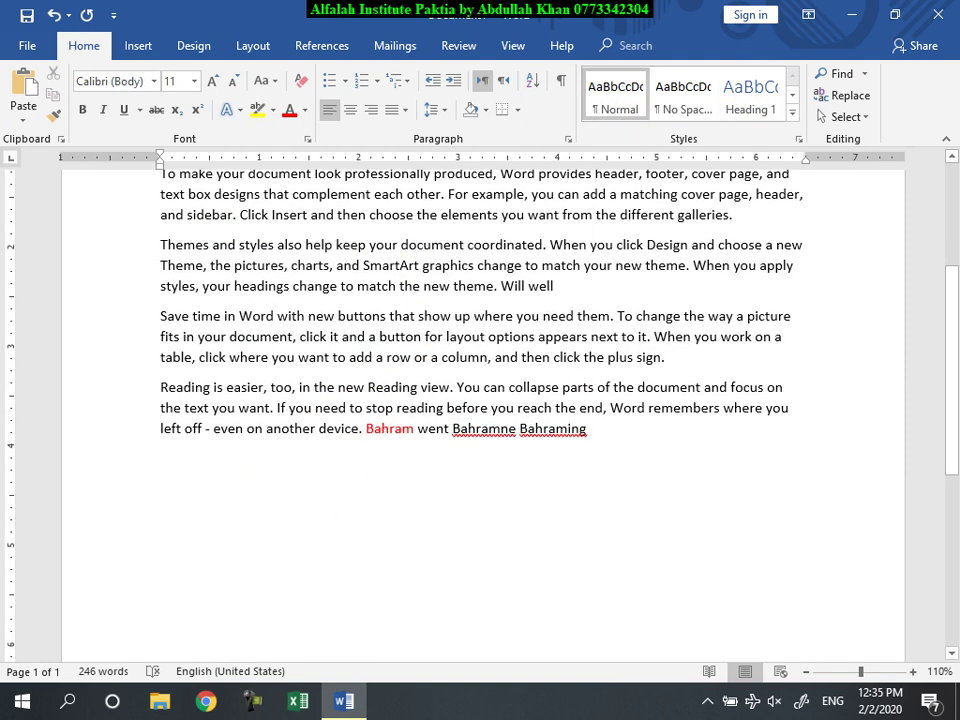
{"action": "type", "text": "Kabul"}
{"action": "left_click", "coordinate": [750, 95]}
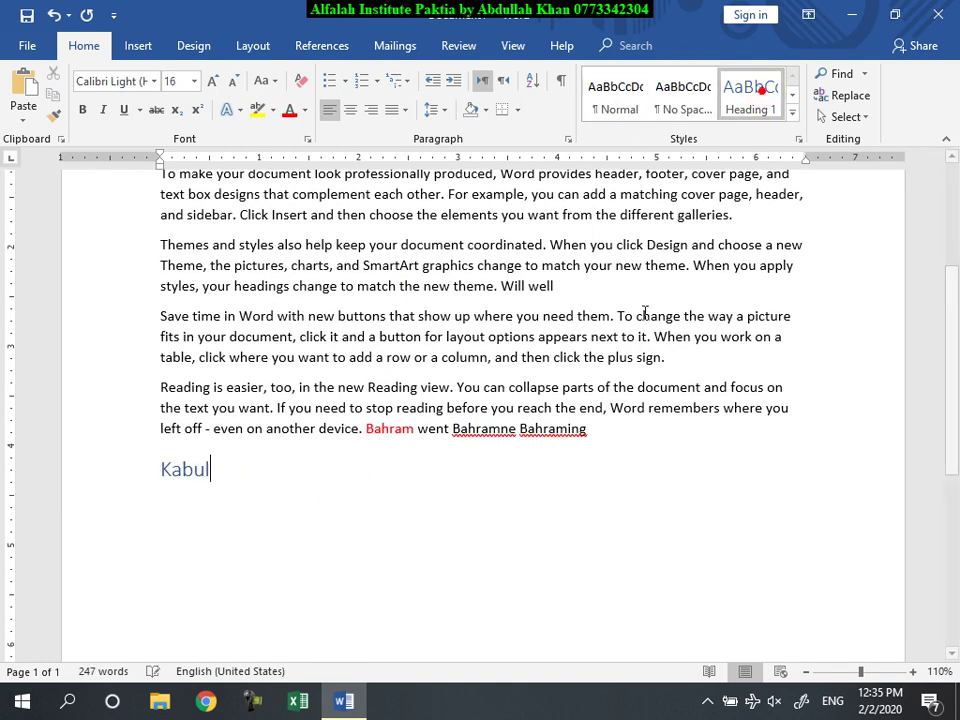
{"action": "key", "text": "Return"}
{"action": "type", "text": "=rand()"}
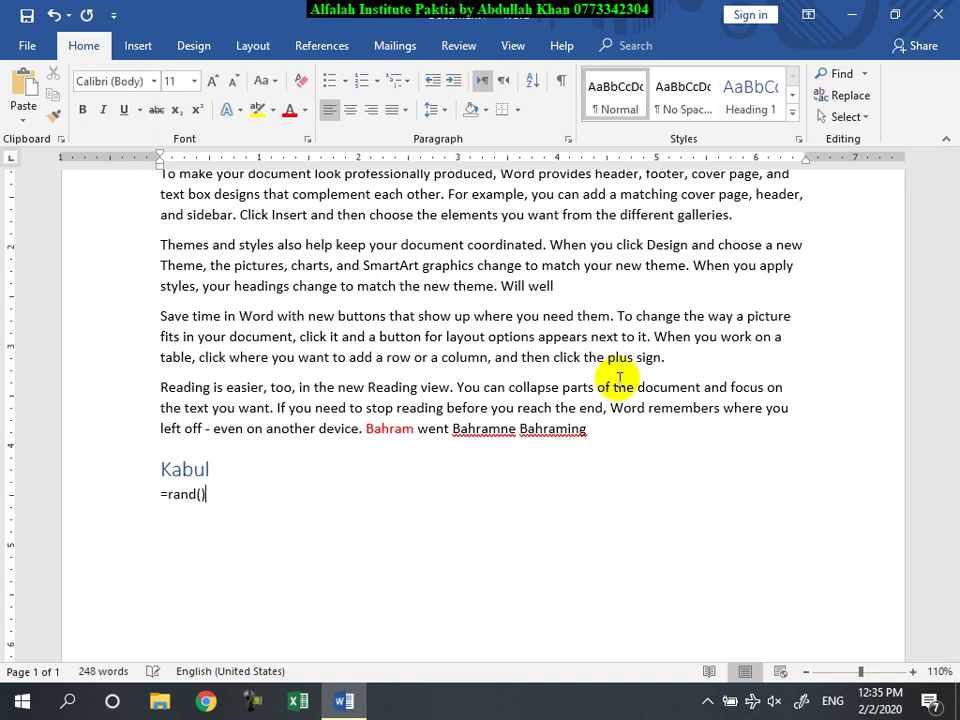
{"action": "key", "text": "Return"}
- Add a Heading 1 "Paktia" section with =rand() sample text at the end of the document
{"action": "type", "text": "Paktia"}
{"action": "left_click", "coordinate": [737, 95]}
{"action": "key", "text": "Return"}
{"action": "type", "text": "=rand()"}
{"action": "key", "text": "Return"}
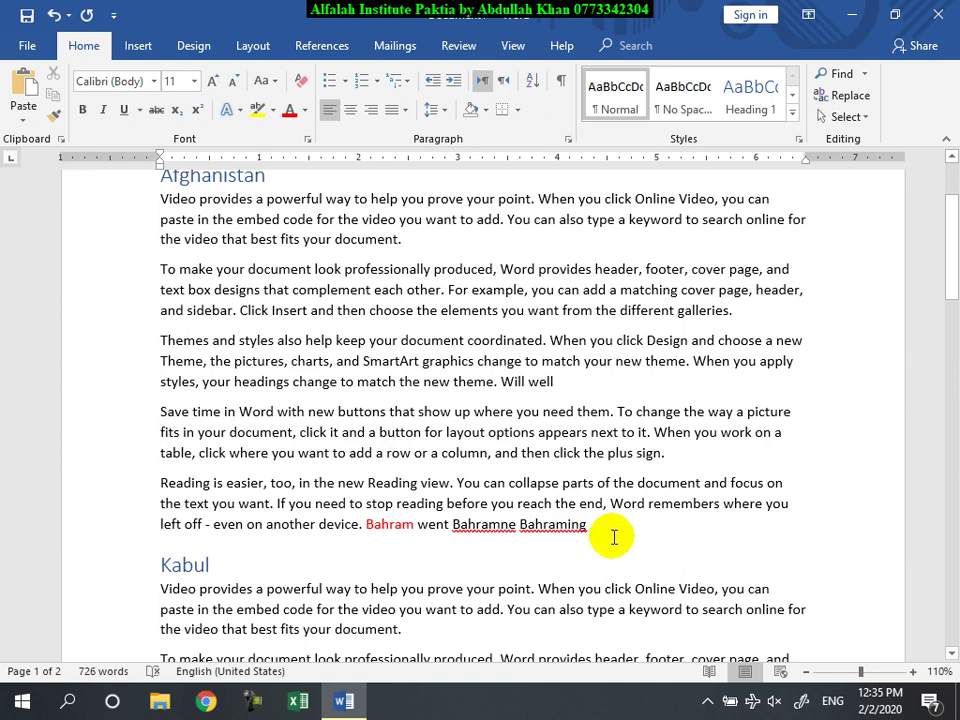
- Delete the red word and the words after it at the end of the Afghanistan section's last paragraph
{"action": "left_click_drag", "start_coordinate": [614, 537], "coordinate": [368, 526]}
{"action": "key", "text": "BackSpace"}
{"action": "left_click", "coordinate": [366, 432]}
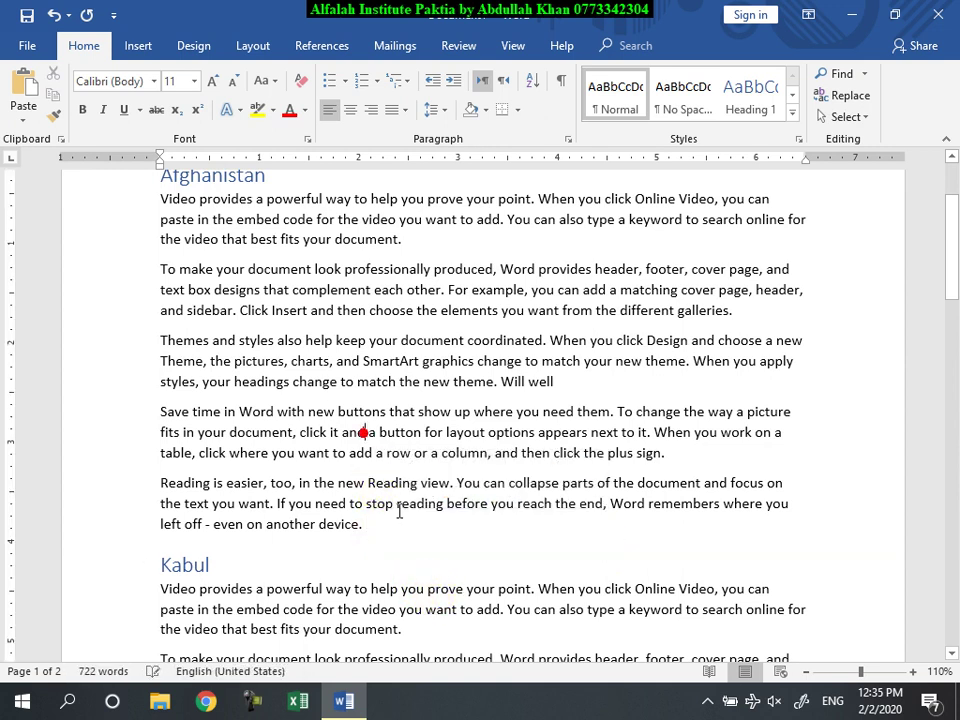
- Examine the headings and body paragraphs of the Afghanistan and Kabul sections to compare their formatting
{"action": "scroll", "coordinate": [447, 540], "scroll_direction": "up", "scroll_amount": 3}
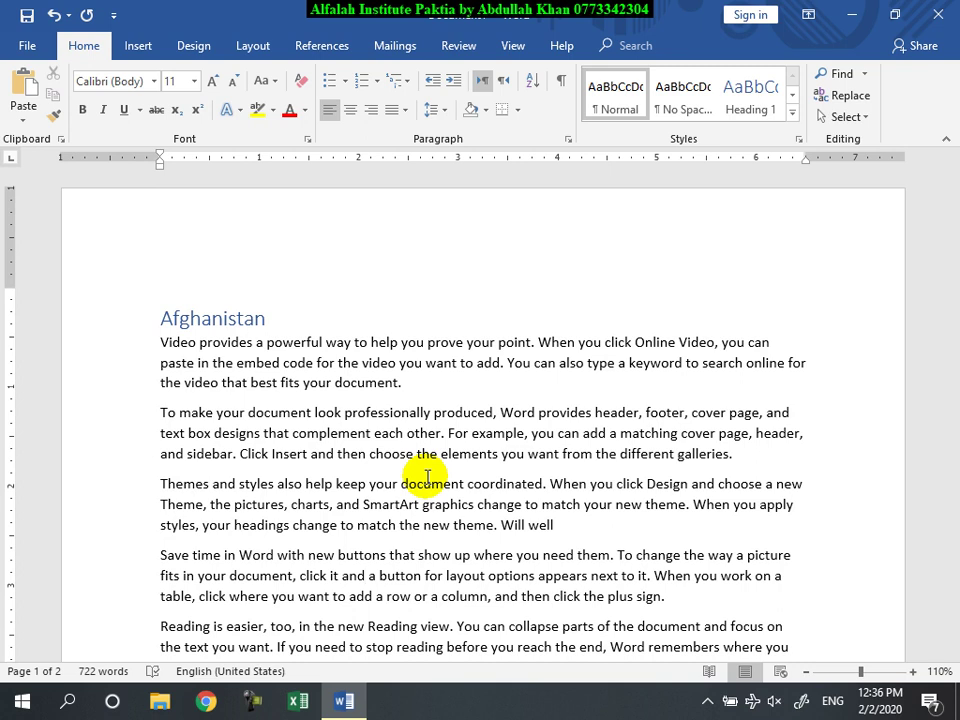
{"action": "scroll", "coordinate": [350, 410], "scroll_direction": "down", "scroll_amount": 1}
{"action": "scroll", "coordinate": [350, 400], "scroll_direction": "up", "scroll_amount": 1}
{"action": "left_click", "coordinate": [355, 364]}
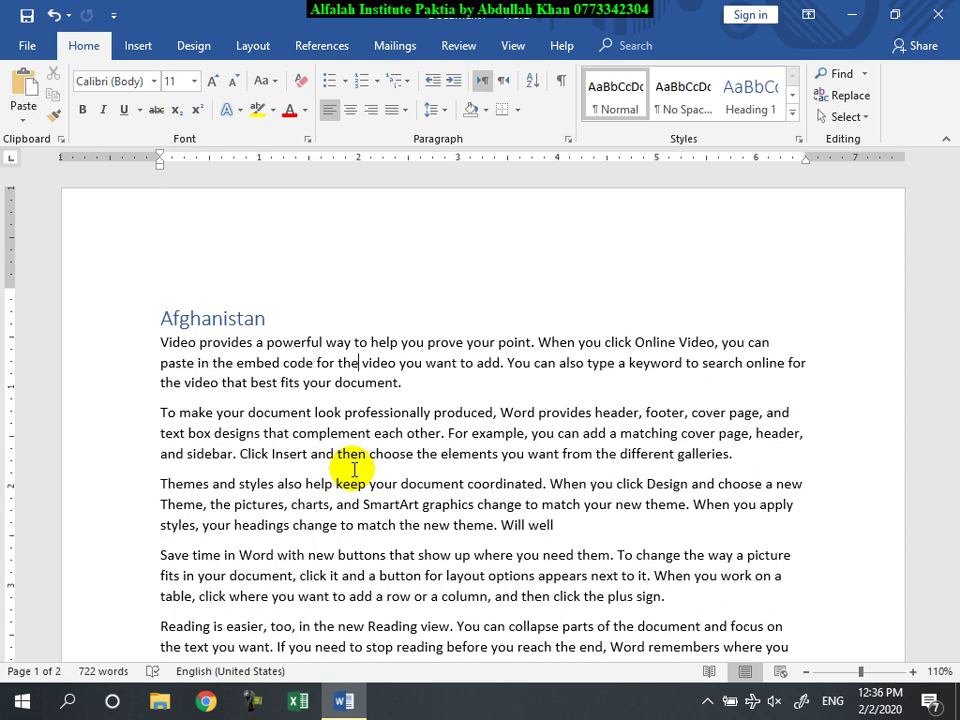
{"action": "scroll", "coordinate": [396, 370], "scroll_direction": "down", "scroll_amount": 3}
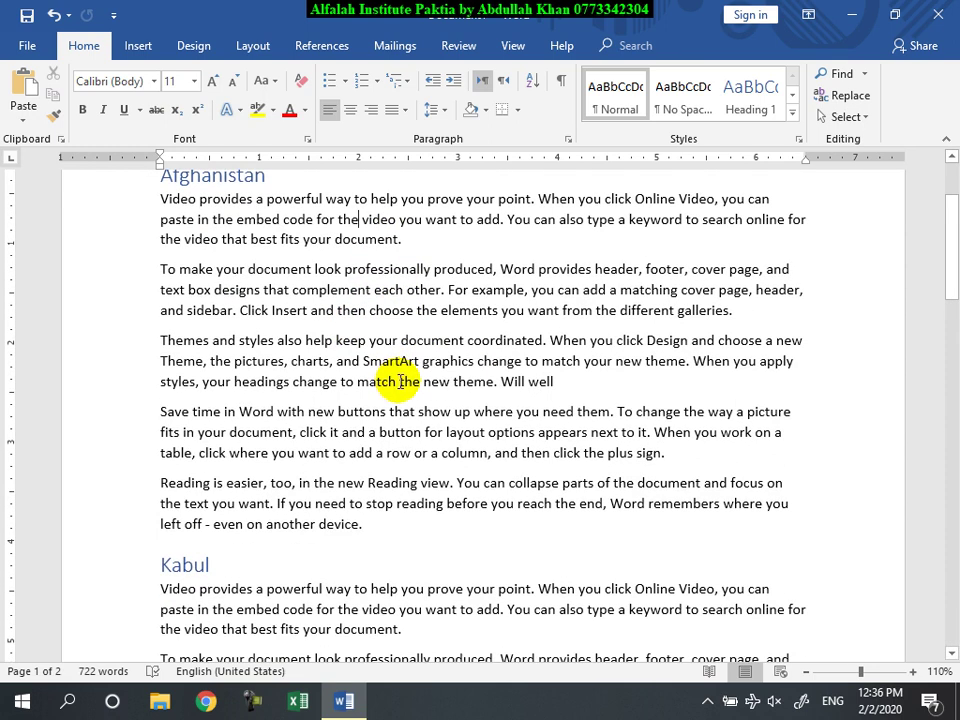
{"action": "scroll", "coordinate": [403, 369], "scroll_direction": "down", "scroll_amount": 3}
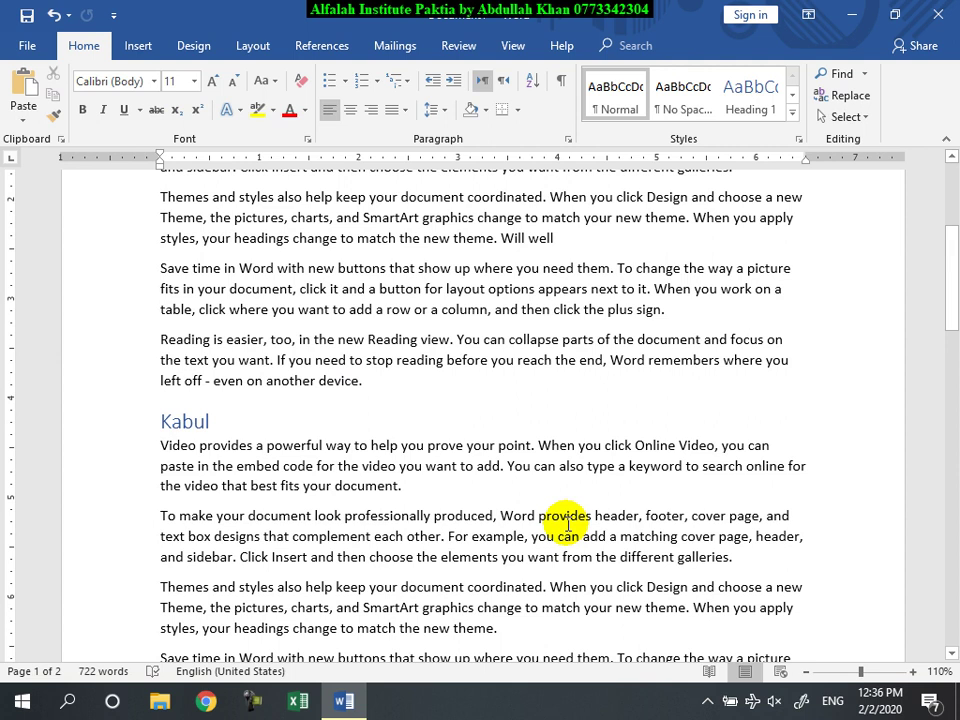
{"action": "scroll", "coordinate": [565, 522], "scroll_direction": "up", "scroll_amount": 4}
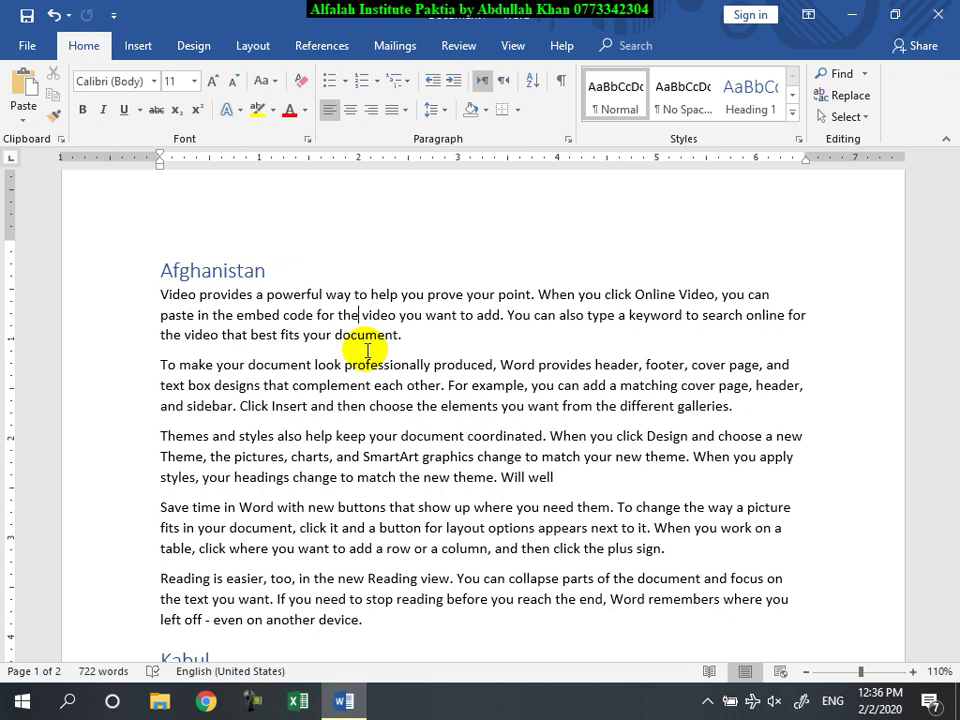
{"action": "left_click", "coordinate": [179, 270]}
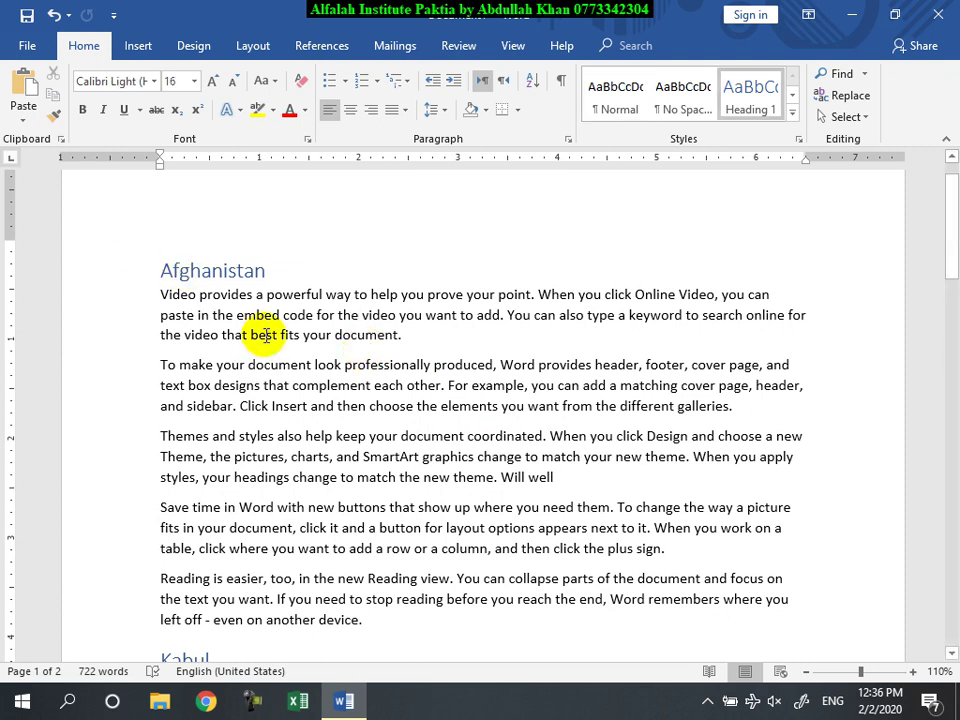
{"action": "left_click", "coordinate": [265, 334]}
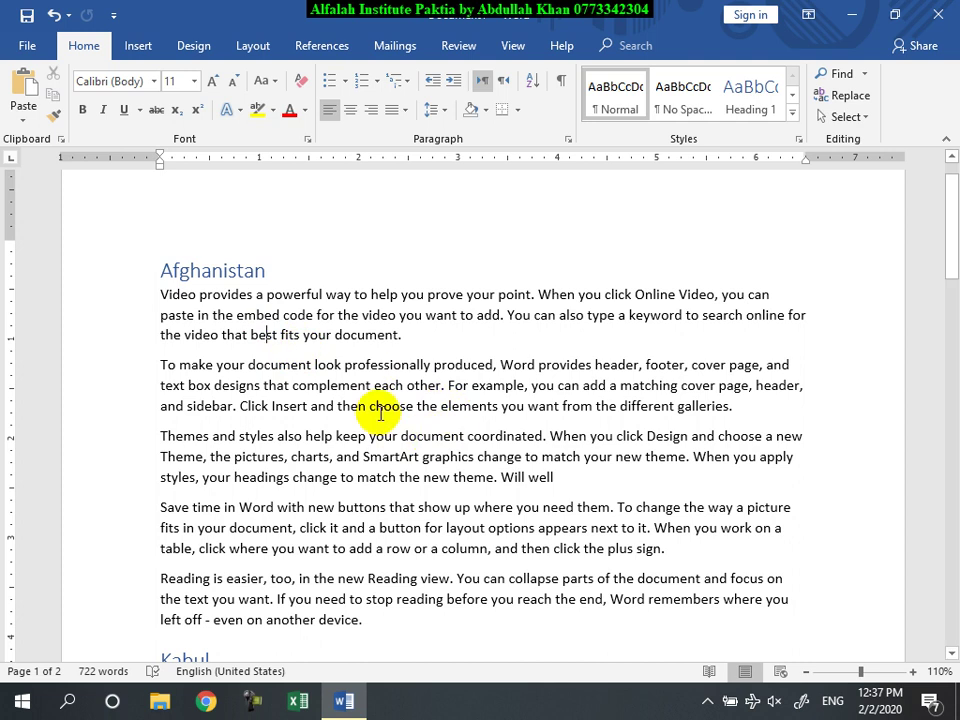
{"action": "left_click", "coordinate": [323, 294]}
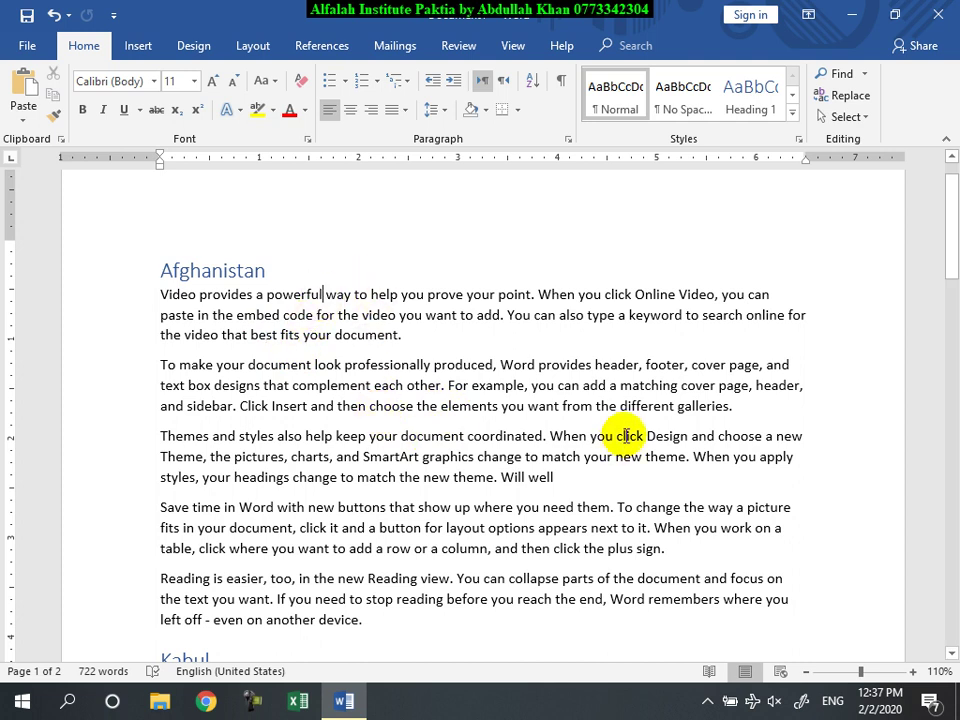
- Select all text formatted like the second body paragraph, and check the selection throughout the document
{"action": "left_click", "coordinate": [384, 365]}
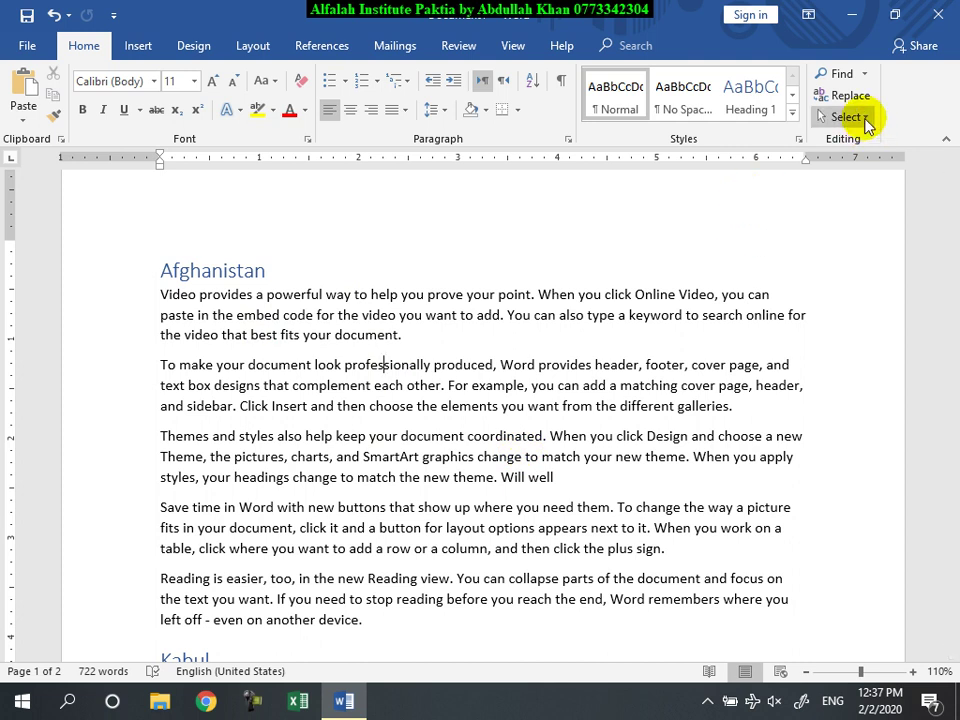
{"action": "left_click", "coordinate": [858, 117]}
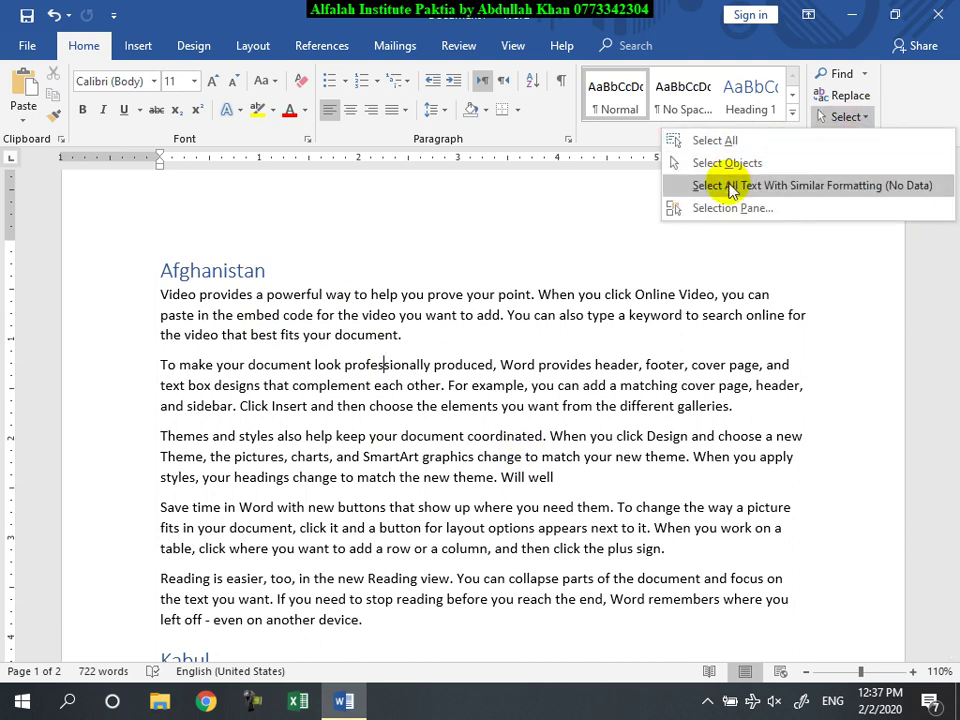
{"action": "left_click", "coordinate": [812, 186]}
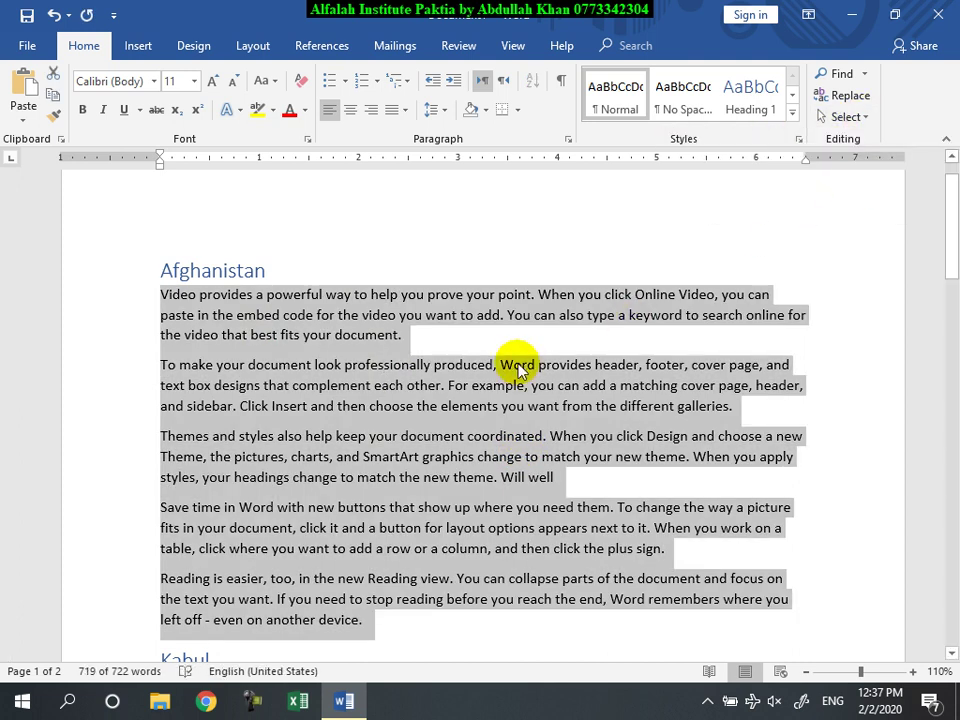
{"action": "scroll", "coordinate": [510, 360], "scroll_direction": "down", "scroll_amount": 3}
{"action": "scroll", "coordinate": [508, 365], "scroll_direction": "down", "scroll_amount": 15}
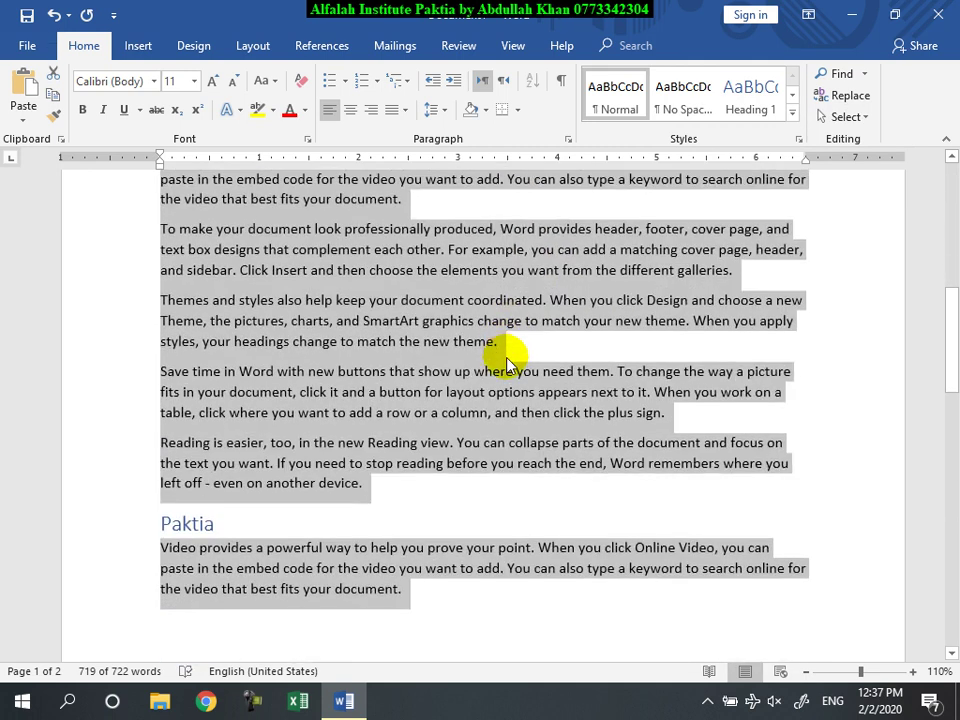
{"action": "scroll", "coordinate": [510, 362], "scroll_direction": "down", "scroll_amount": 10}
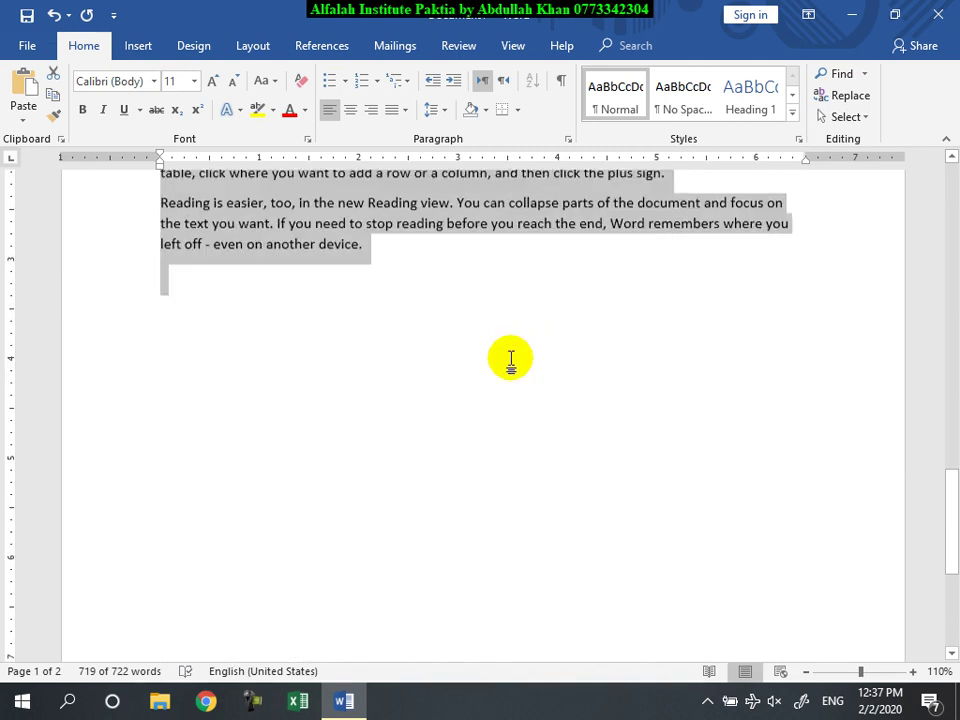
{"action": "scroll", "coordinate": [512, 362], "scroll_direction": "up", "scroll_amount": 2}
{"action": "scroll", "coordinate": [512, 362], "scroll_direction": "up", "scroll_amount": 15}
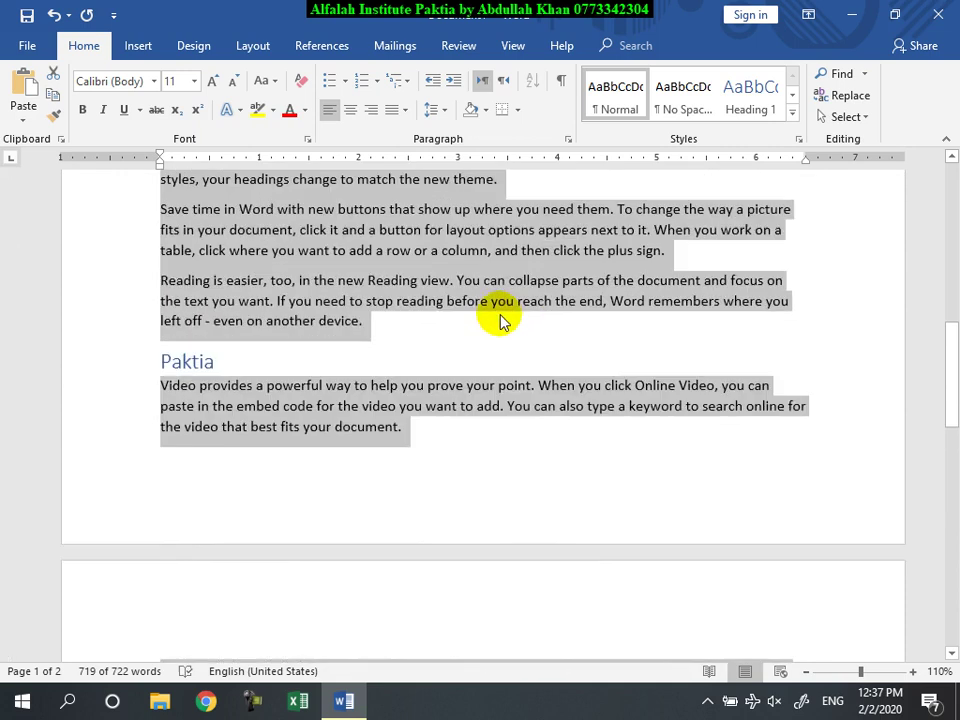
- Make all selected body text bold, italic and 12 pt, check the sections, and clear the selection
{"action": "left_click", "coordinate": [94, 111]}
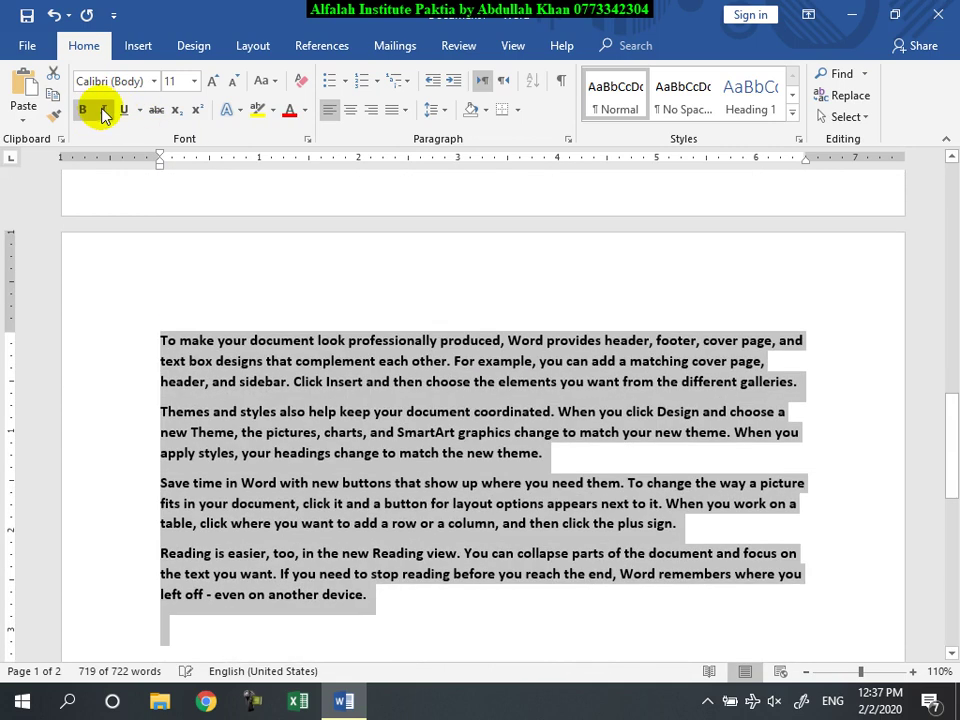
{"action": "left_click", "coordinate": [105, 111]}
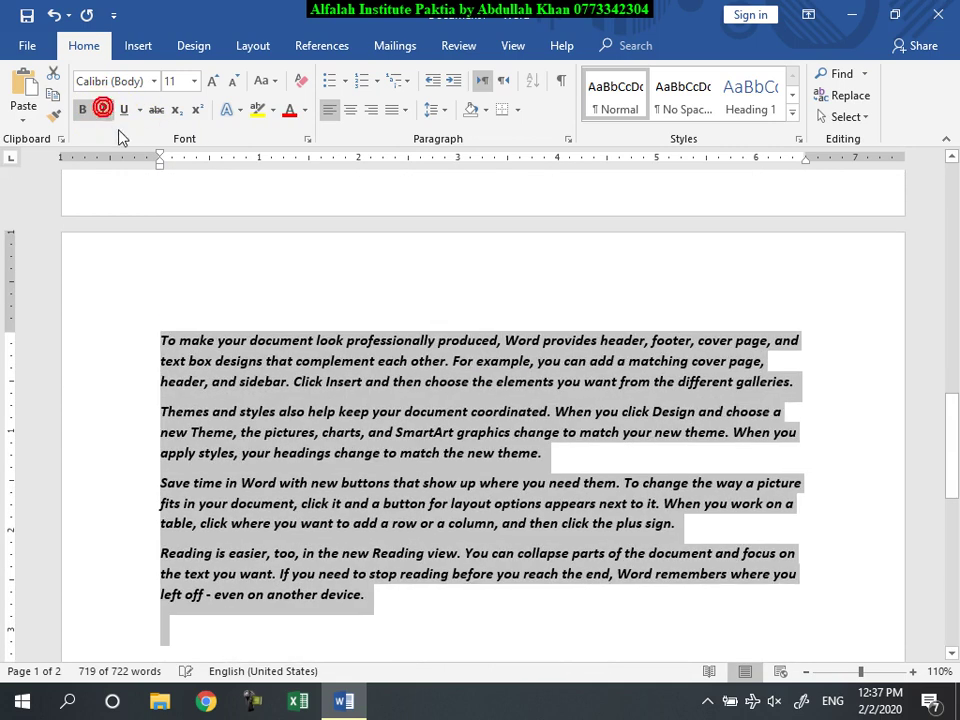
{"action": "left_click", "coordinate": [213, 82]}
{"action": "scroll", "coordinate": [441, 392], "scroll_direction": "up", "scroll_amount": 12}
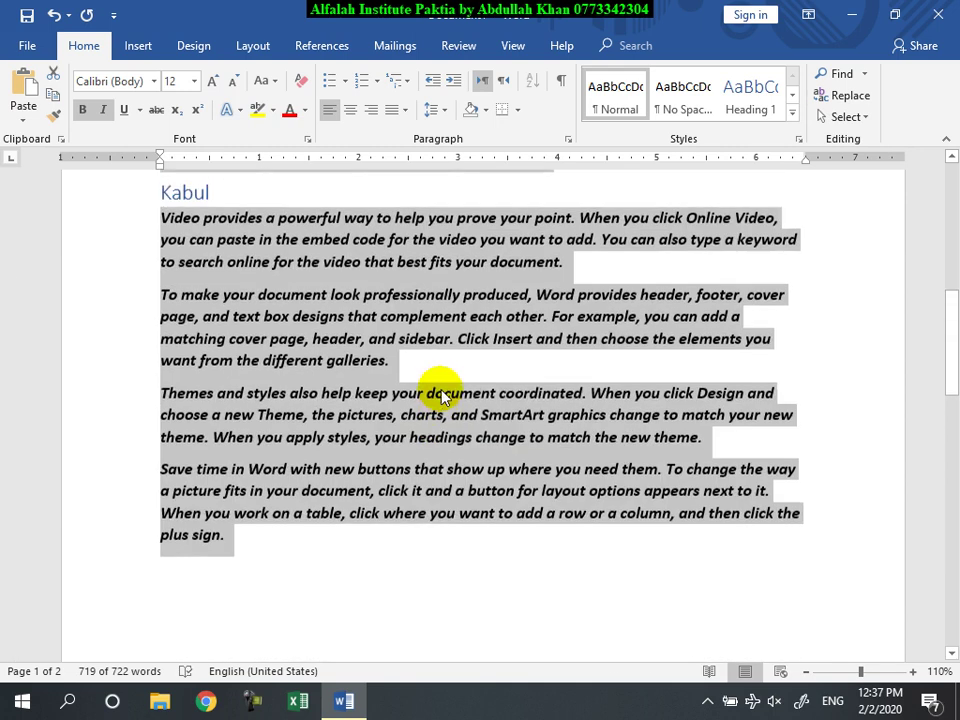
{"action": "scroll", "coordinate": [315, 364], "scroll_direction": "up", "scroll_amount": 5}
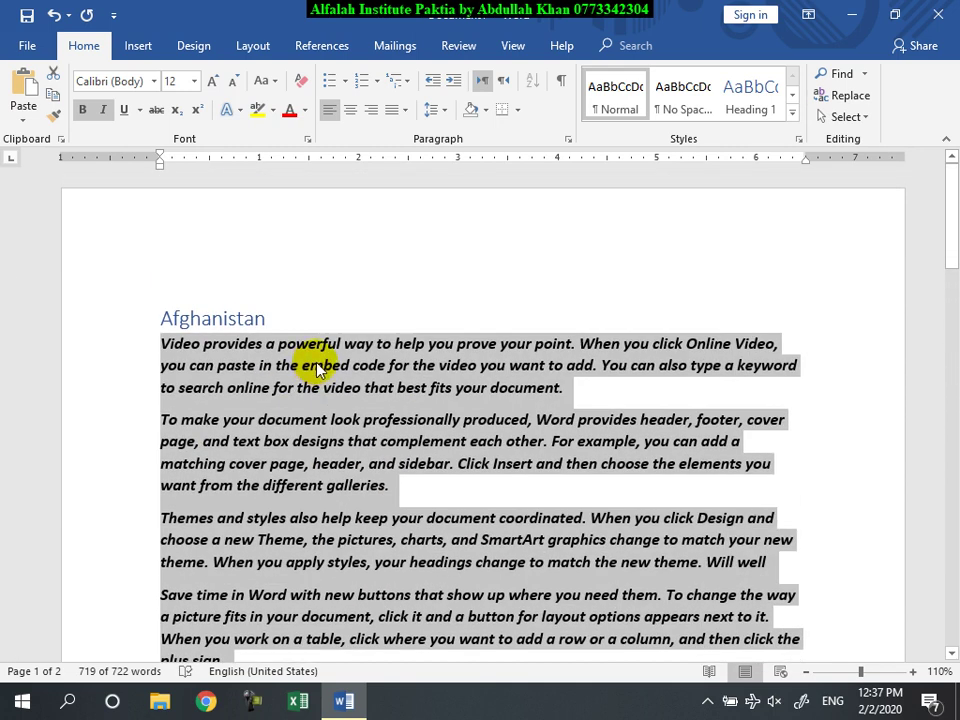
{"action": "left_click", "coordinate": [307, 367]}
- Select all text with formatting similar to the "Afghanistan" heading
{"action": "left_click", "coordinate": [190, 318]}
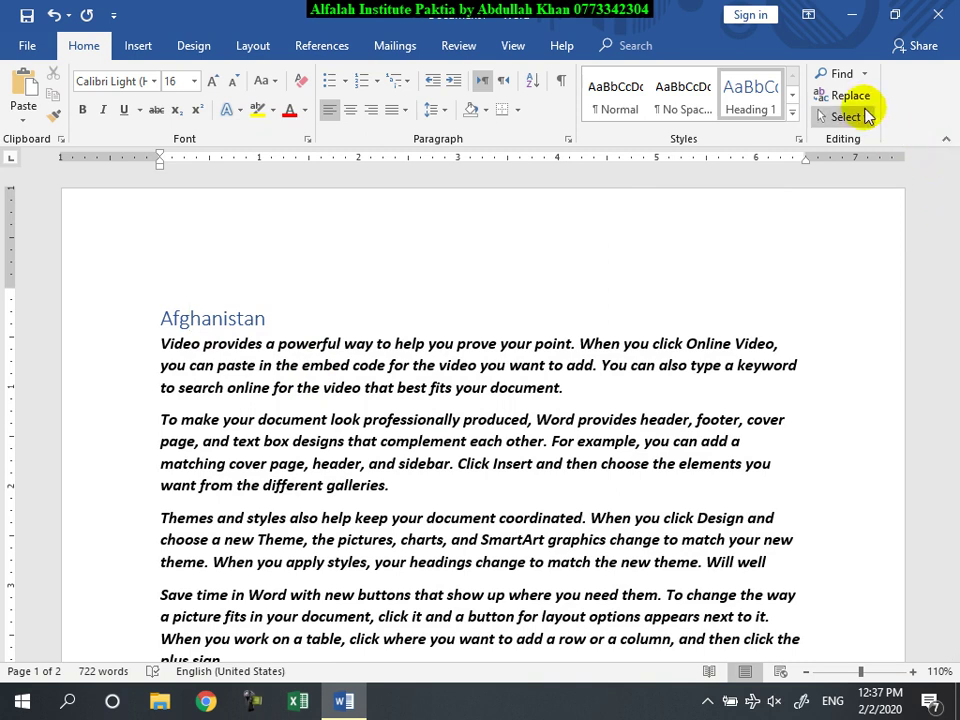
{"action": "left_click", "coordinate": [862, 118]}
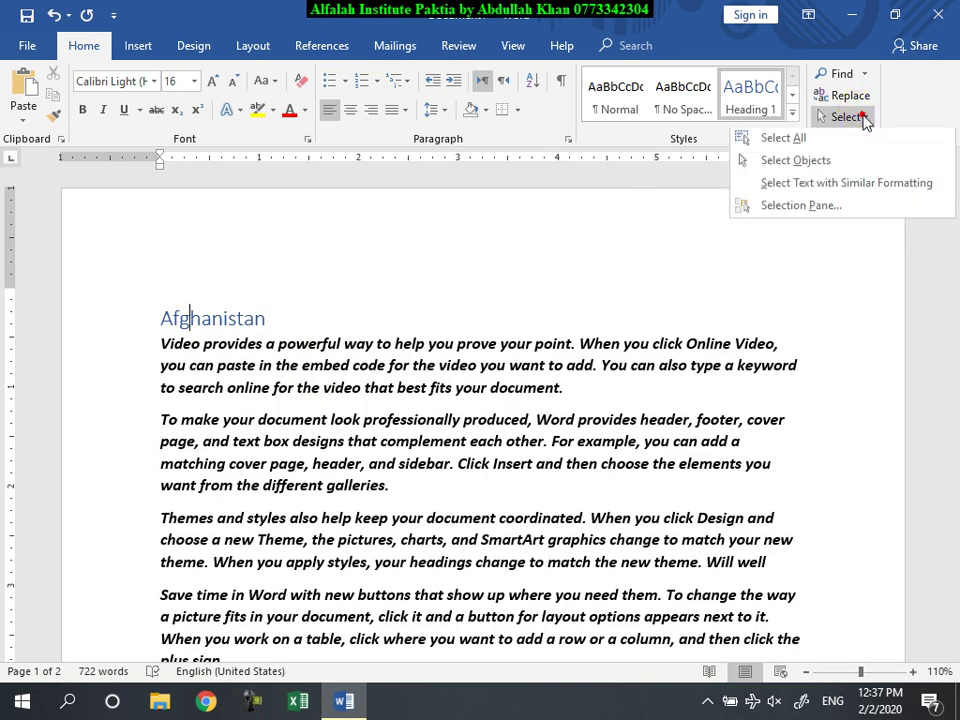
{"action": "left_click", "coordinate": [860, 195]}
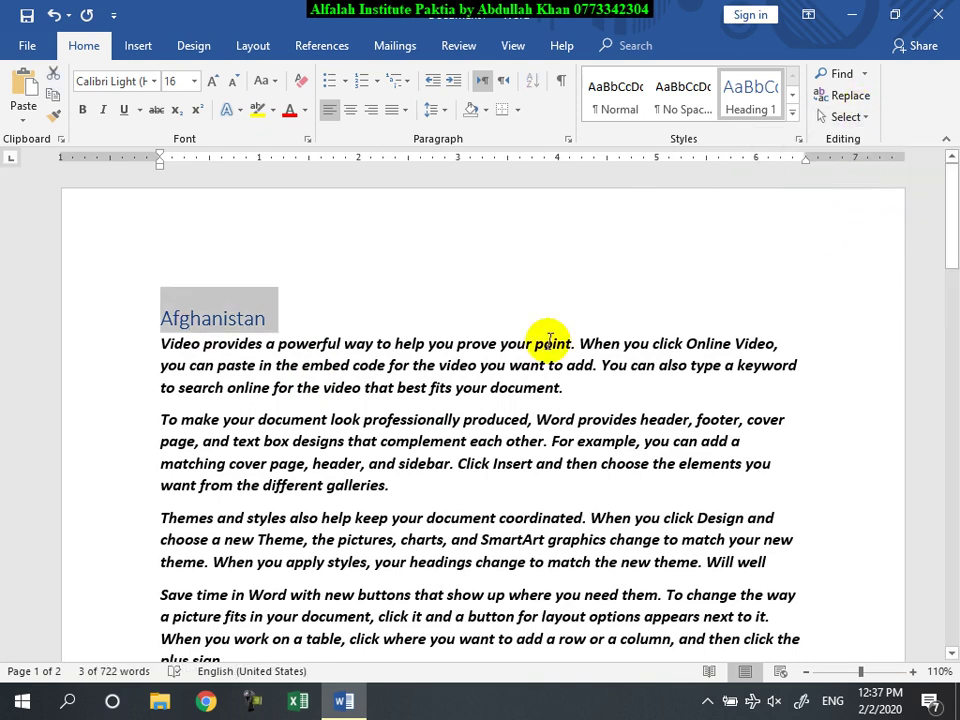
{"action": "scroll", "coordinate": [546, 343], "scroll_direction": "down", "scroll_amount": 4}
{"action": "scroll", "coordinate": [570, 335], "scroll_direction": "up", "scroll_amount": 5}
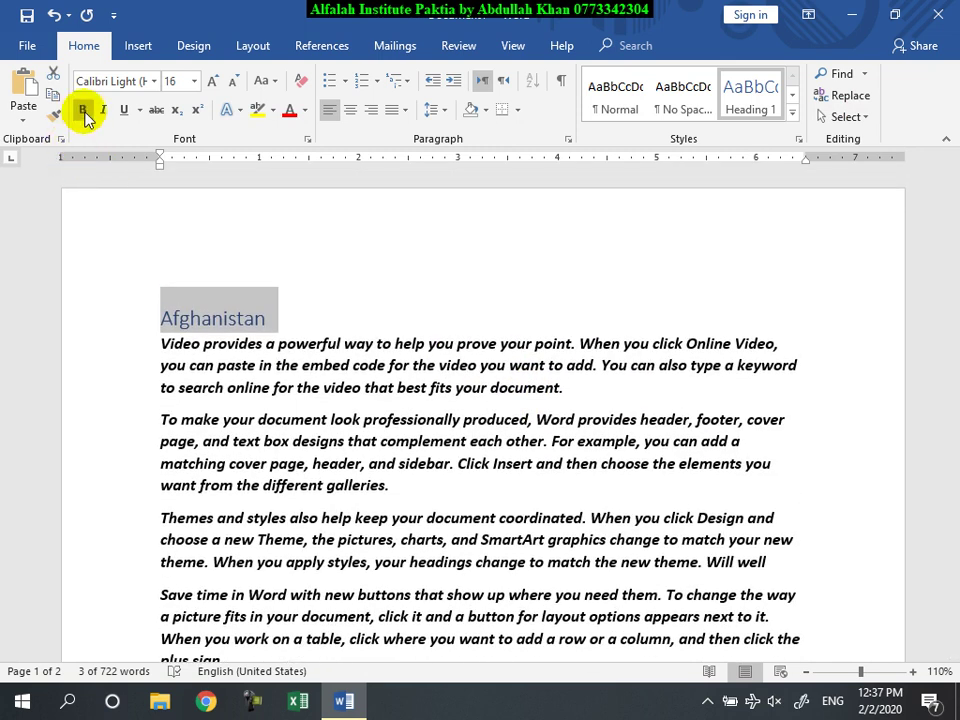
- Apply bold, 18 pt size, black font color and italics to the selected headings, and clear the selection
{"action": "left_click", "coordinate": [83, 110]}
{"action": "left_click", "coordinate": [210, 81]}
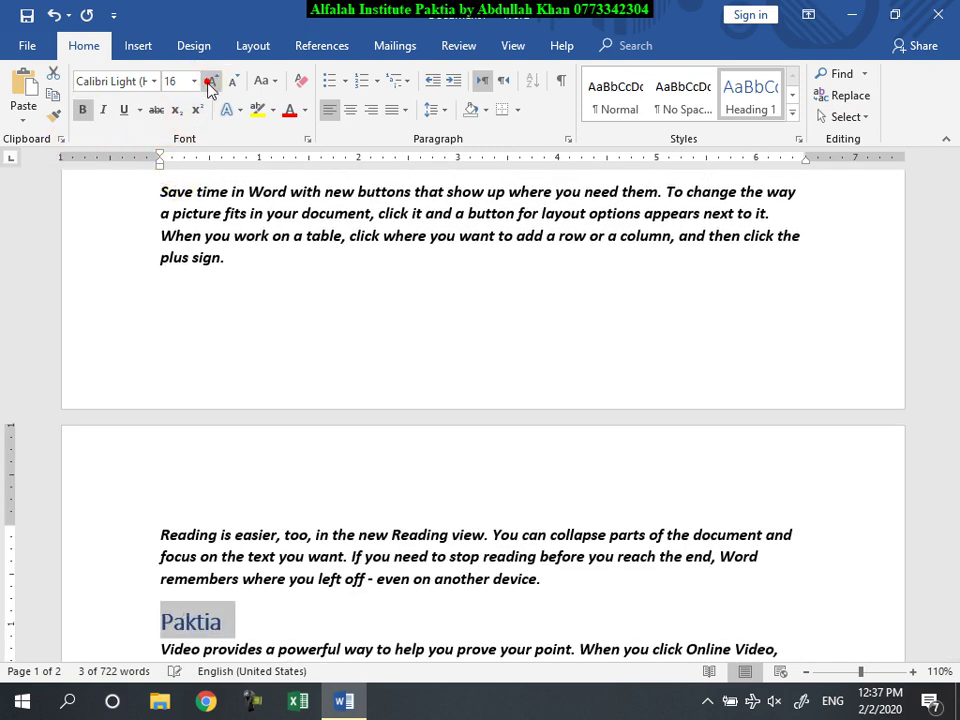
{"action": "left_click", "coordinate": [305, 111]}
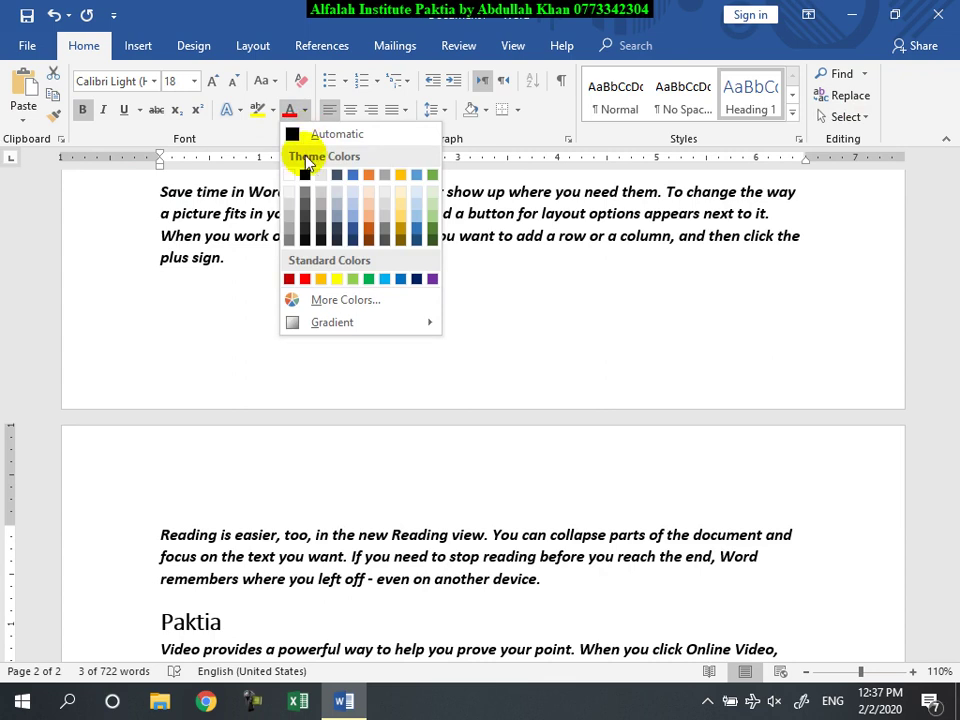
{"action": "left_click", "coordinate": [305, 177]}
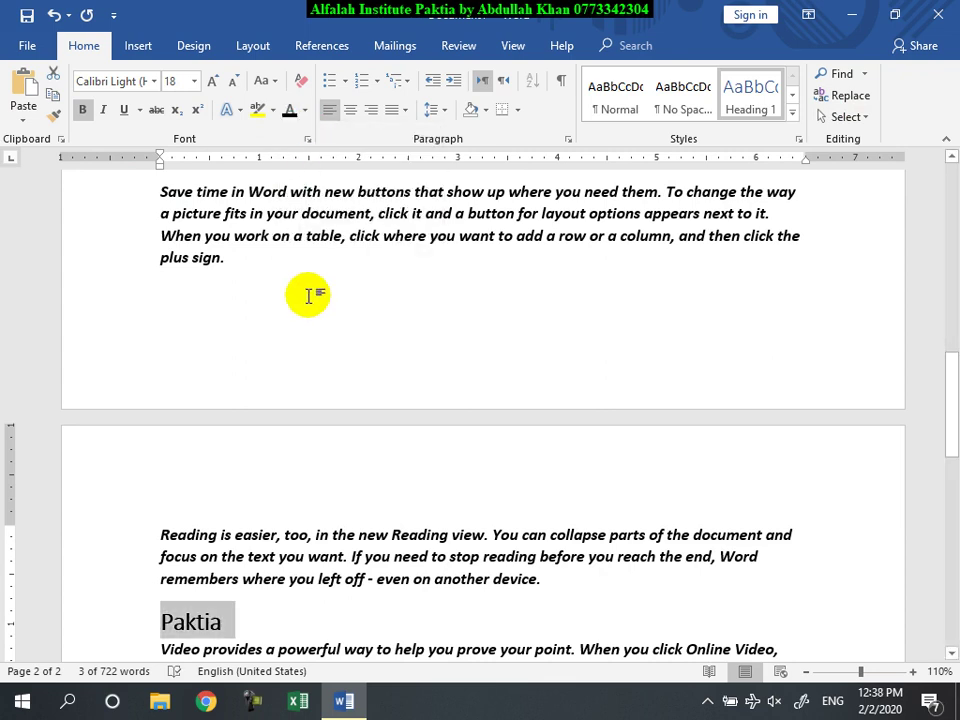
{"action": "left_click", "coordinate": [102, 109]}
{"action": "scroll", "coordinate": [249, 281], "scroll_direction": "up", "scroll_amount": 6}
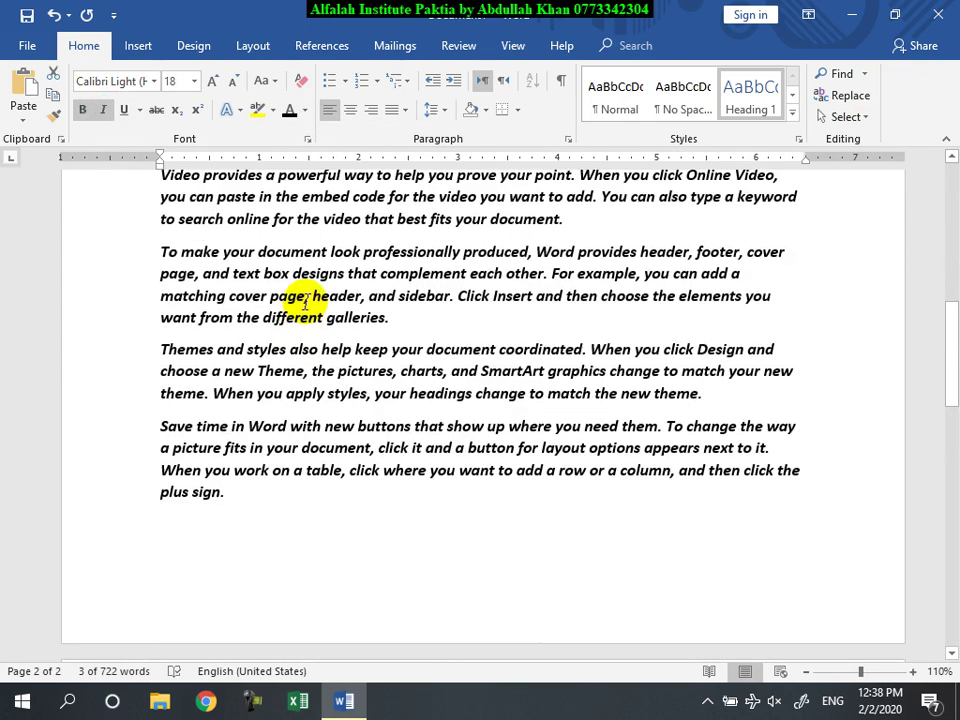
{"action": "scroll", "coordinate": [240, 330], "scroll_direction": "up", "scroll_amount": 12}
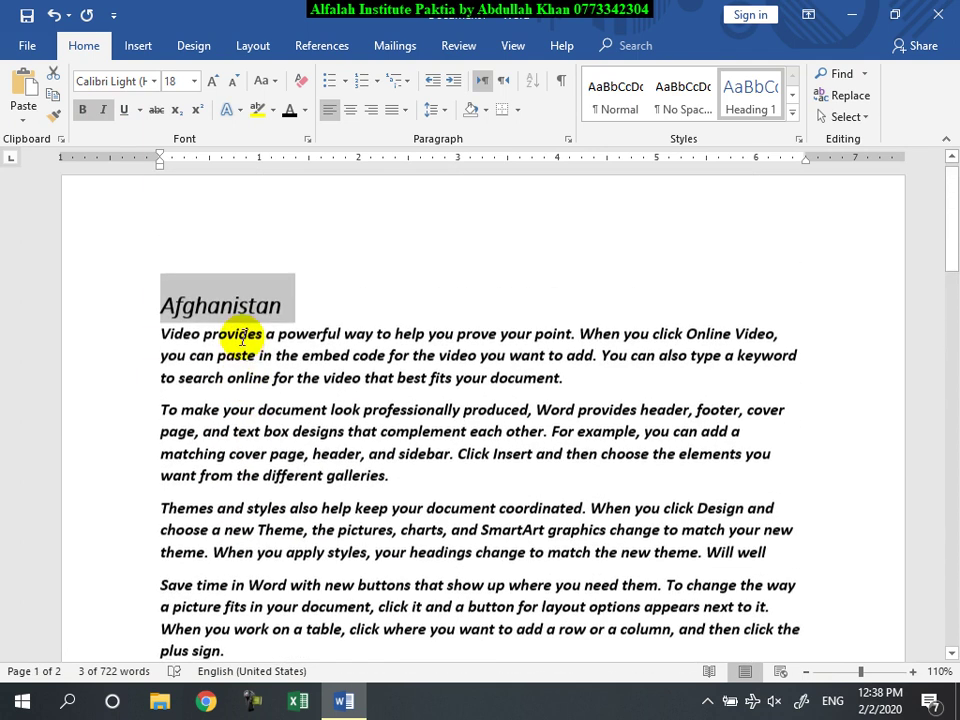
{"action": "left_click", "coordinate": [378, 444]}
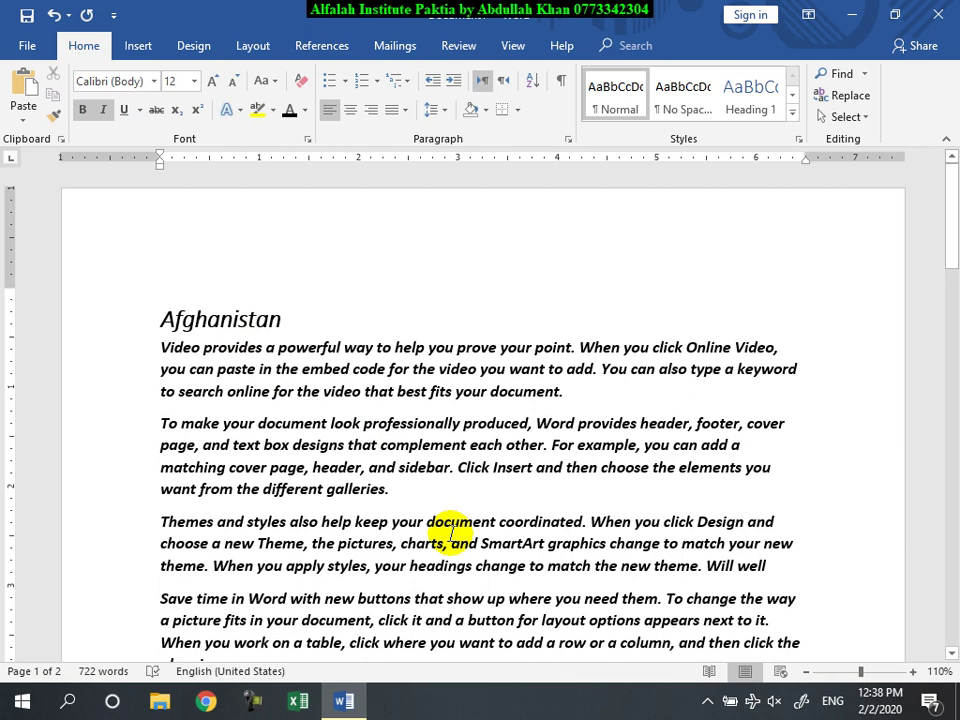
- Bring up the commands for inserting content into the document
{"action": "left_click", "coordinate": [145, 46]}
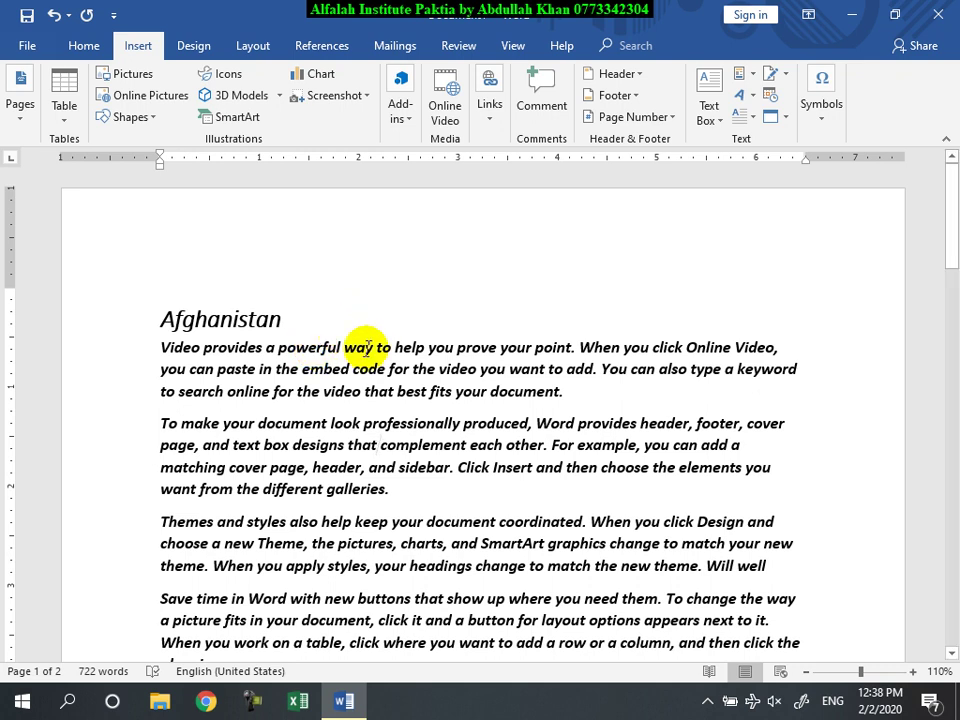
- Insert the Insight 1 cover page from the additional Office.com designs at the start of the document
{"action": "left_click", "coordinate": [342, 370]}
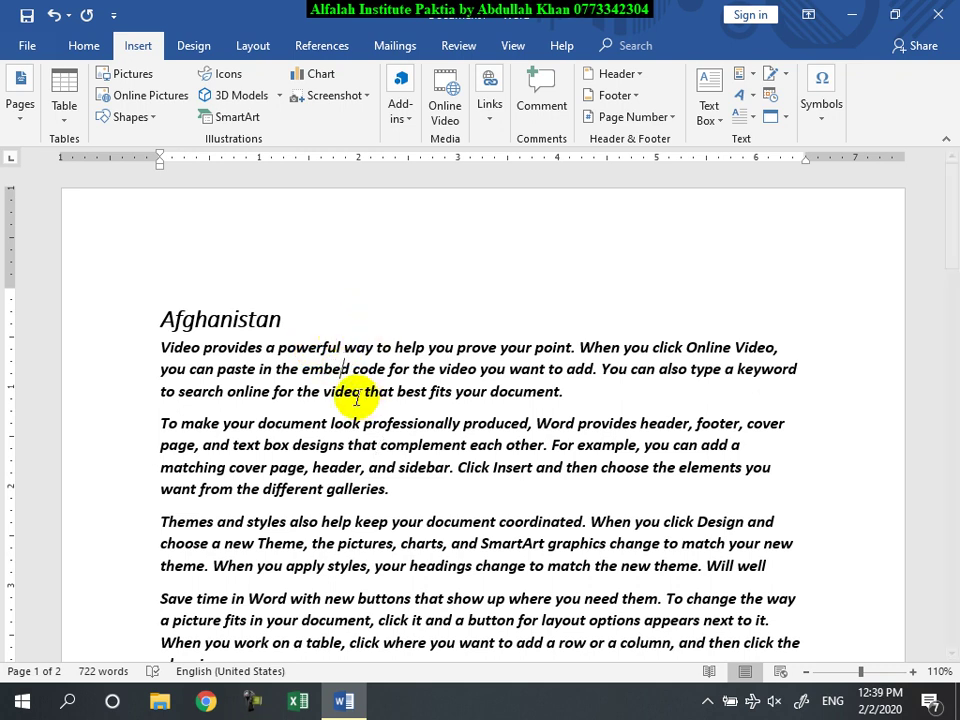
{"action": "left_click", "coordinate": [341, 362]}
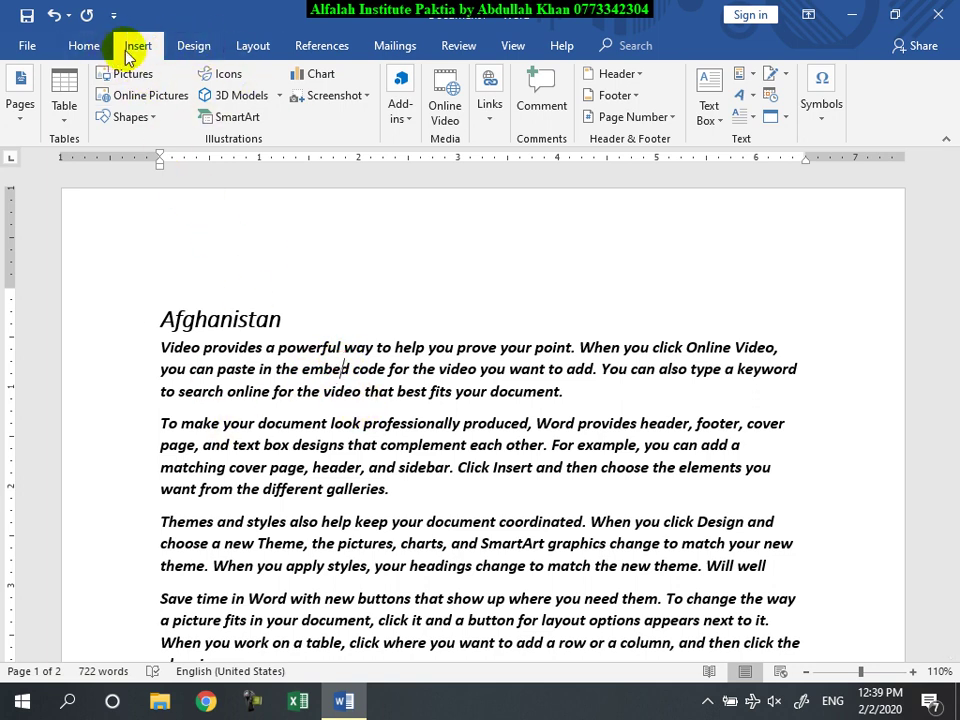
{"action": "left_click", "coordinate": [18, 115]}
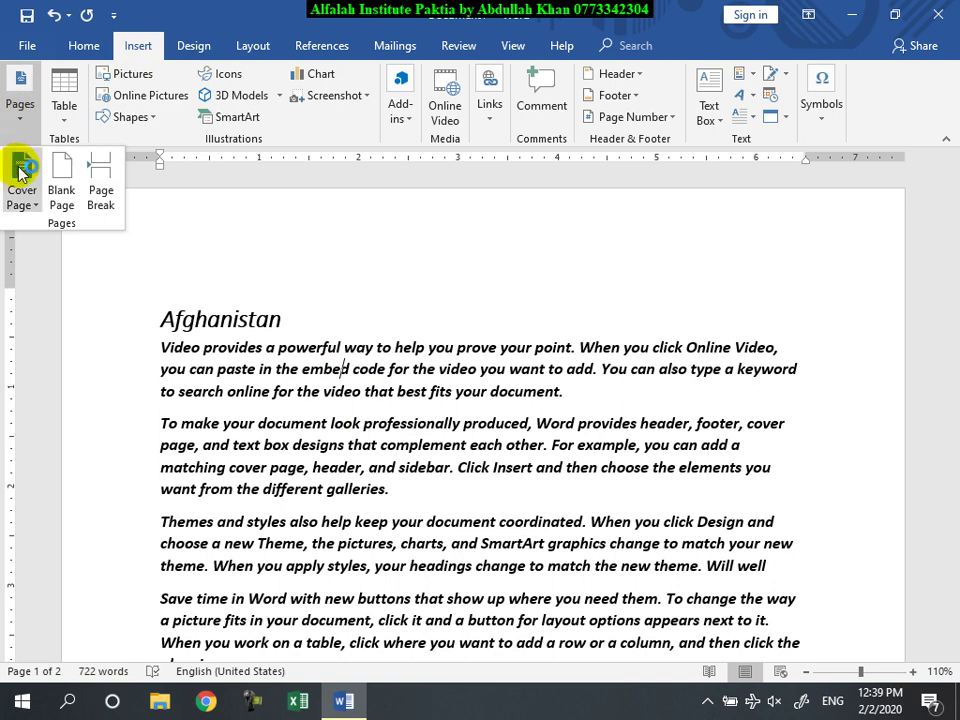
{"action": "left_click", "coordinate": [22, 200]}
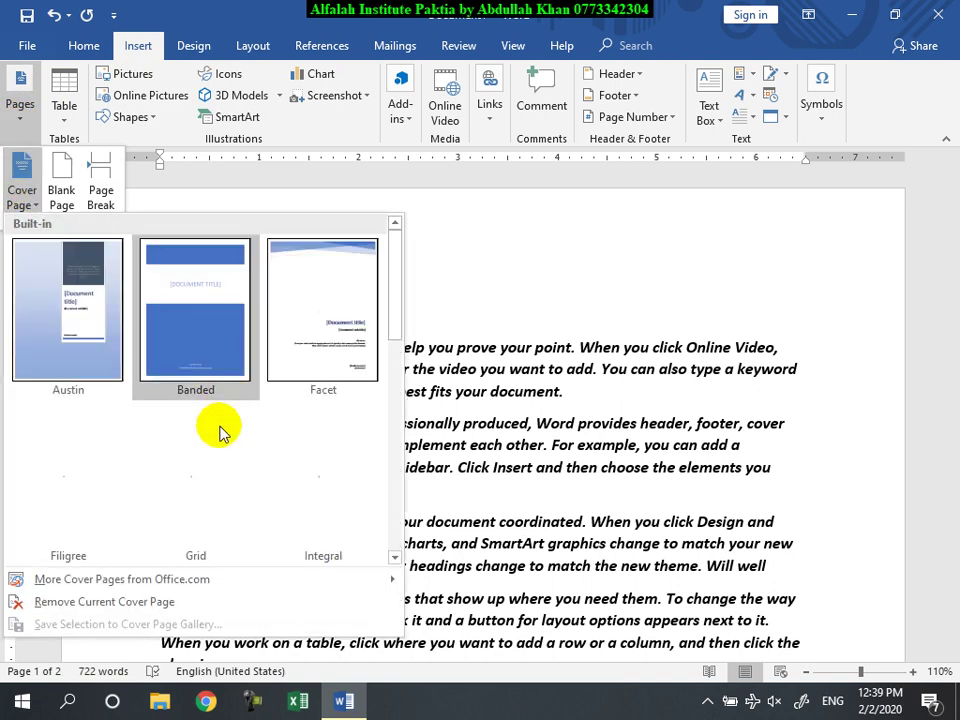
{"action": "scroll", "coordinate": [266, 427], "scroll_direction": "down", "scroll_amount": 3}
{"action": "scroll", "coordinate": [262, 430], "scroll_direction": "down", "scroll_amount": 1}
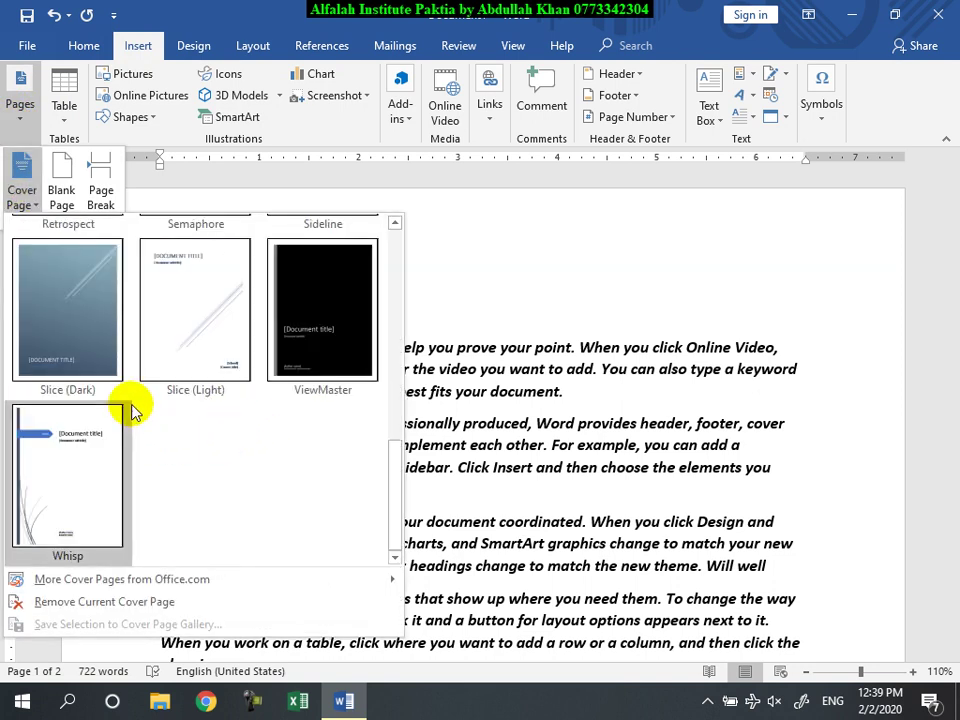
{"action": "left_click", "coordinate": [317, 578]}
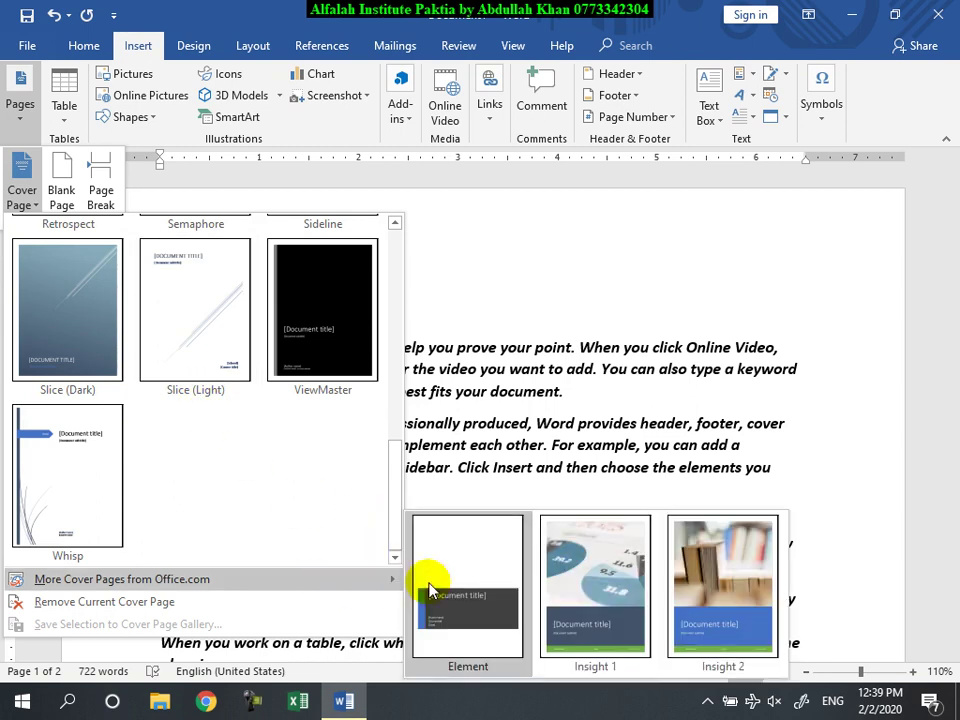
{"action": "left_click", "coordinate": [589, 582]}
- Enter "Geometry" as the document title on the cover page
{"action": "scroll", "coordinate": [520, 450], "scroll_direction": "down", "scroll_amount": 3}
{"action": "scroll", "coordinate": [560, 410], "scroll_direction": "down", "scroll_amount": 1}
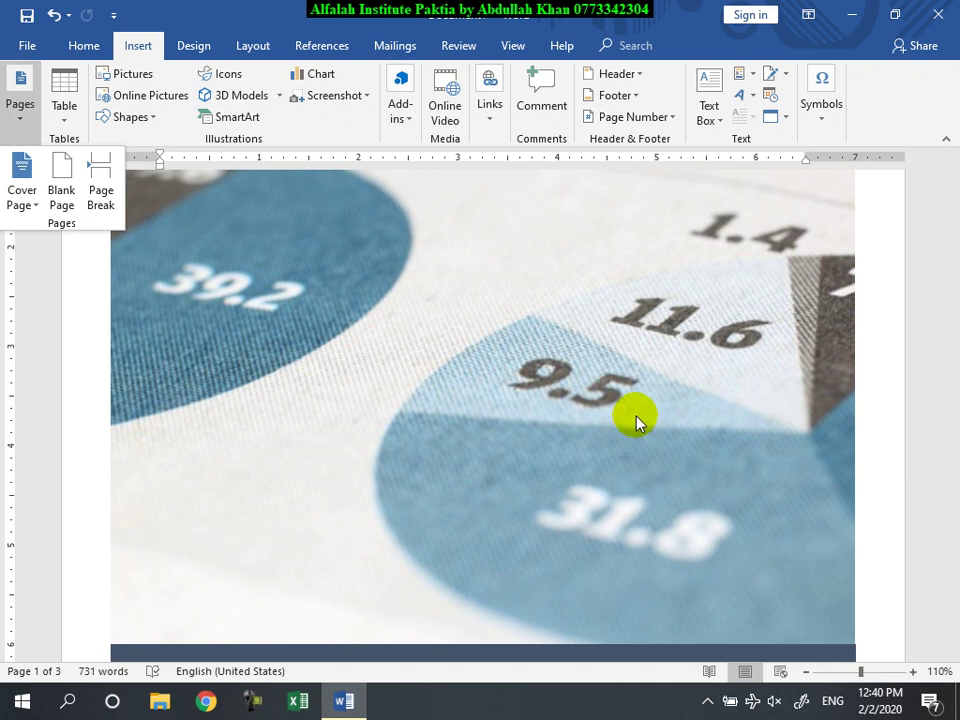
{"action": "scroll", "coordinate": [634, 426], "scroll_direction": "down", "scroll_amount": 1}
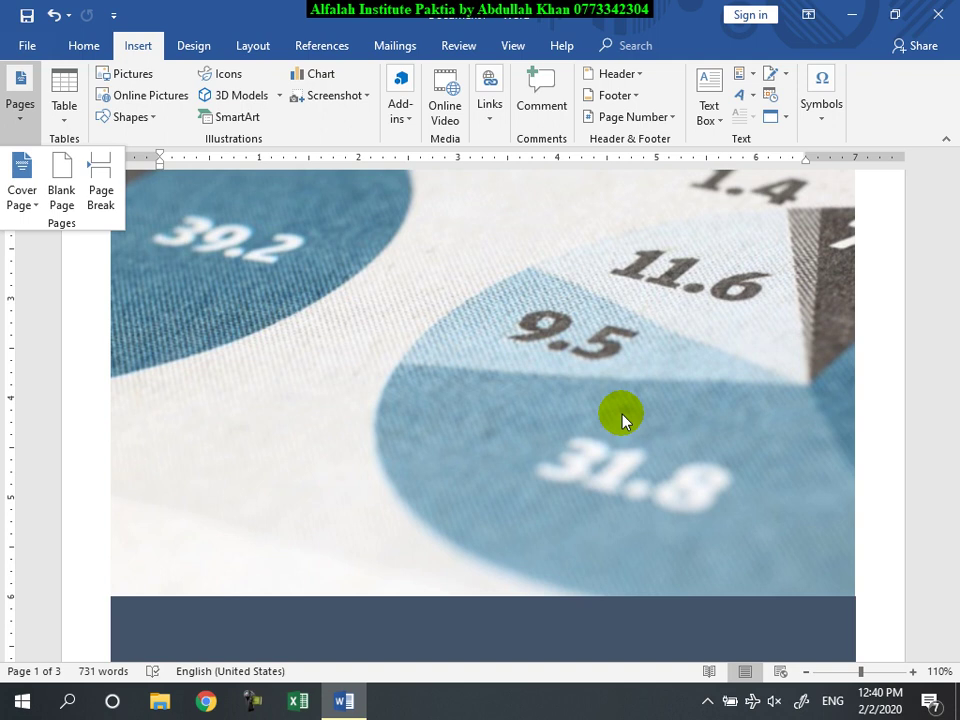
{"action": "scroll", "coordinate": [618, 425], "scroll_direction": "down", "scroll_amount": 3}
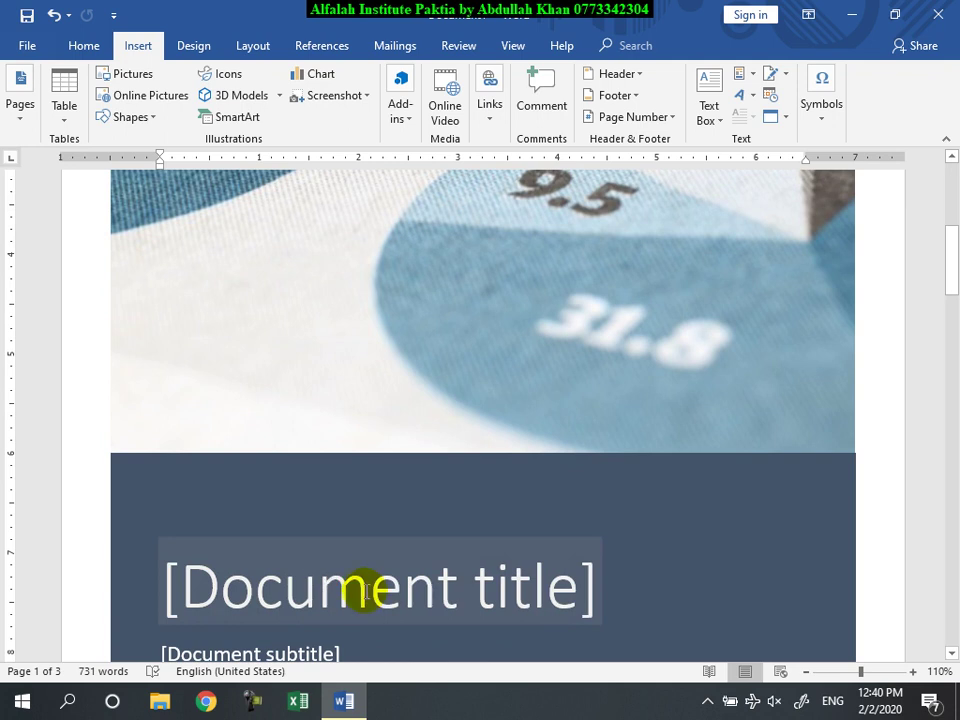
{"action": "left_click", "coordinate": [367, 592]}
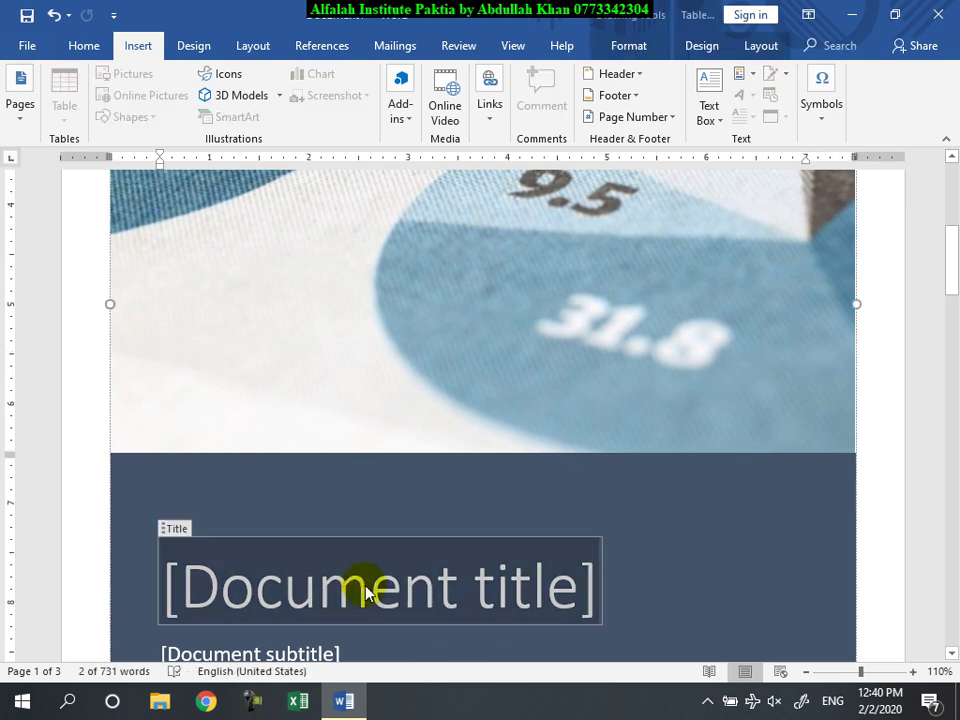
{"action": "type", "text": "Geometry"}
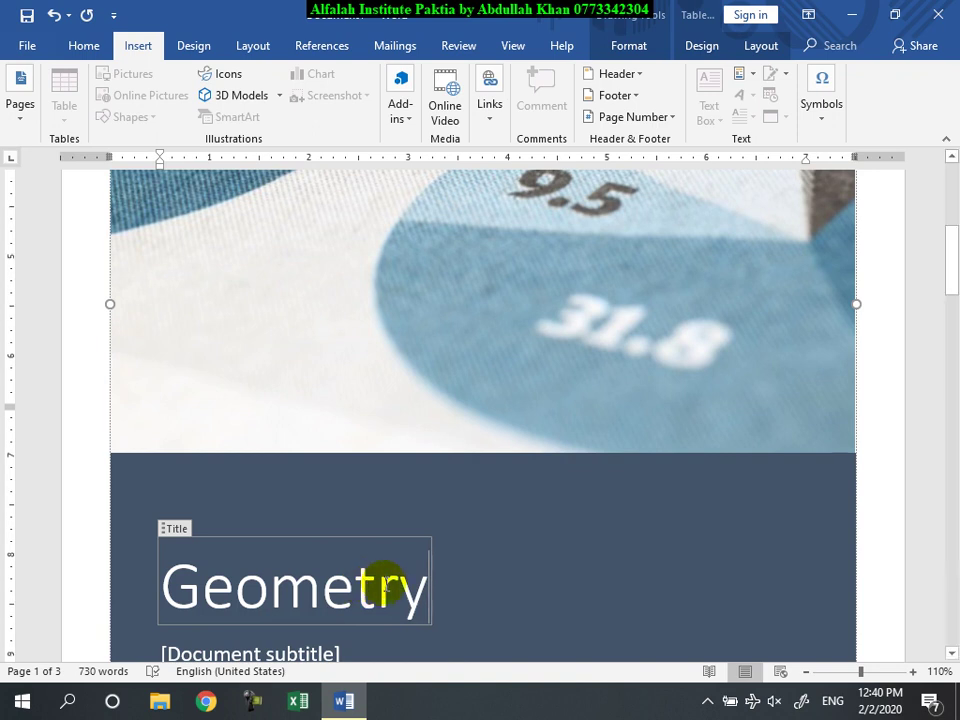
- Enter "Class 8th" as the subtitle under the cover page's title
{"action": "scroll", "coordinate": [383, 588], "scroll_direction": "down", "scroll_amount": 3}
{"action": "left_click", "coordinate": [253, 508]}
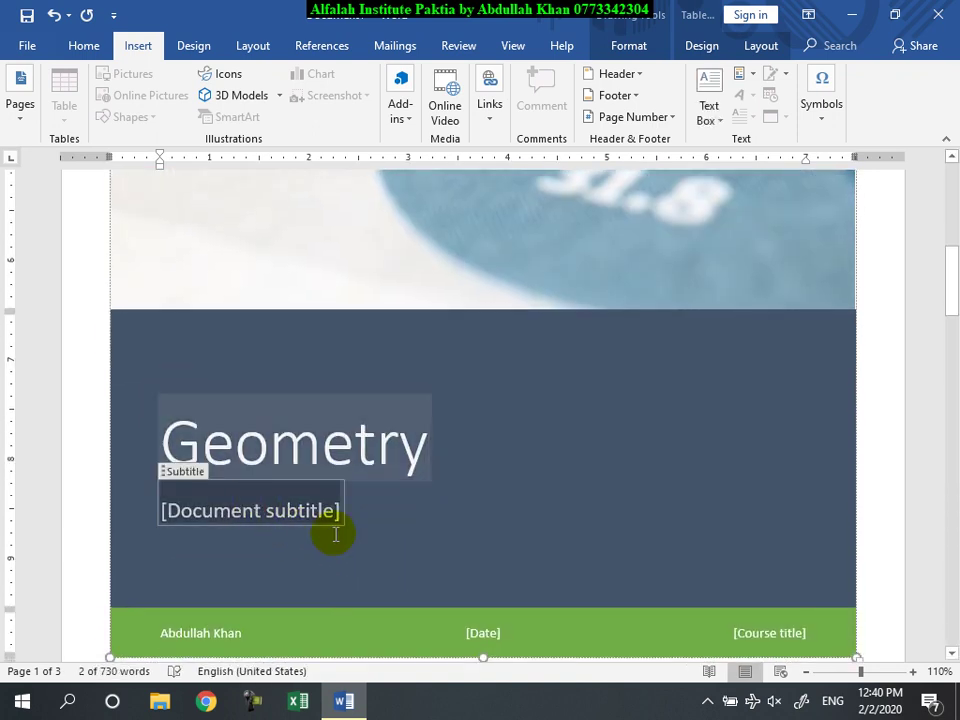
{"action": "type", "text": "Cla"}
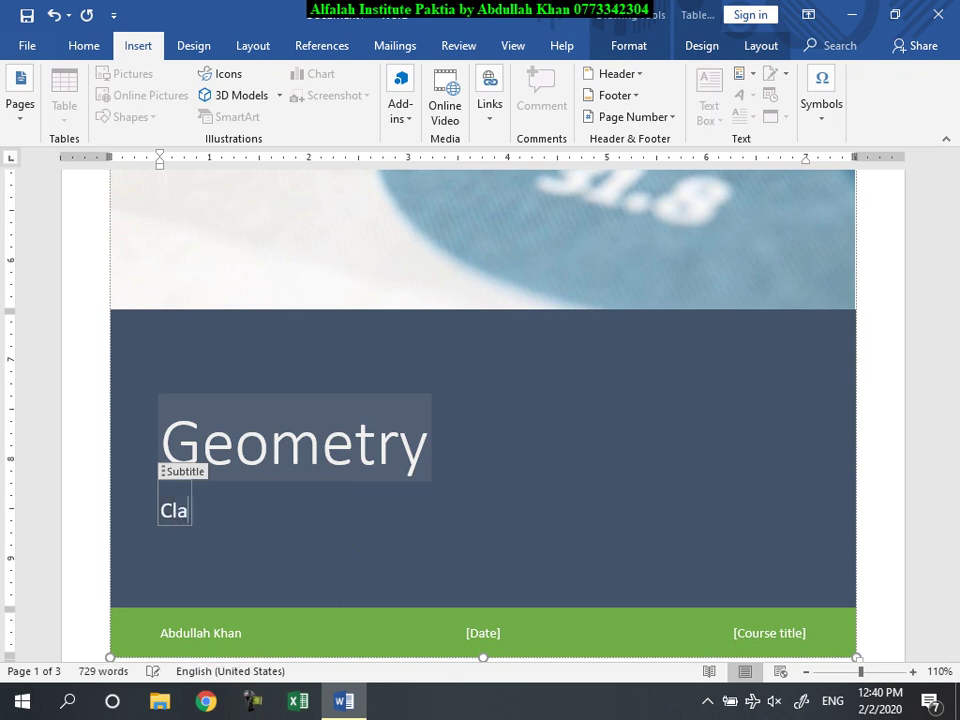
{"action": "type", "text": "ss ith"}
{"action": "key", "text": "BackSpace"}
{"action": "key", "text": "BackSpace"}
{"action": "key", "text": "BackSpace"}
{"action": "type", "text": "8th"}
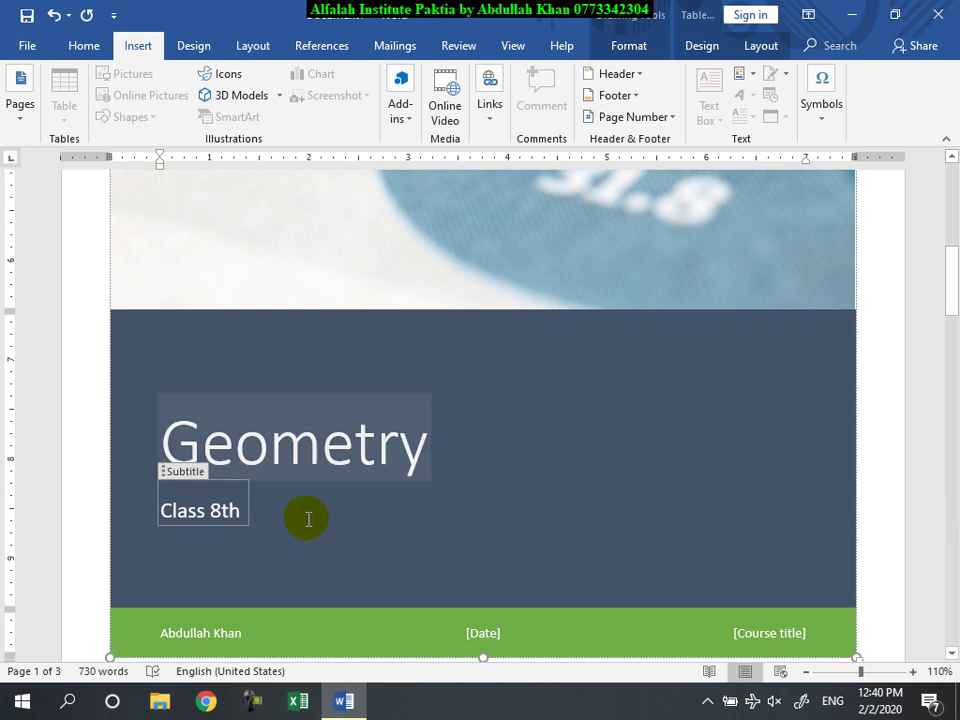
- Set the cover page's date to today's date and try to clear the course title placeholder
{"action": "scroll", "coordinate": [300, 516], "scroll_direction": "down", "scroll_amount": 2}
{"action": "left_click", "coordinate": [208, 546]}
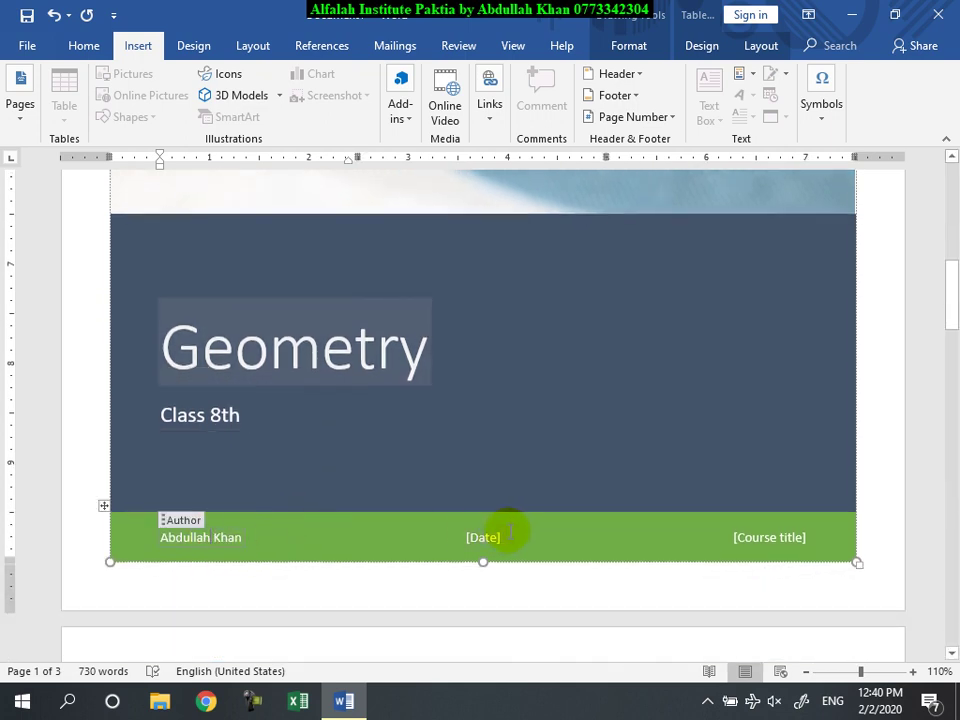
{"action": "left_click", "coordinate": [505, 538]}
{"action": "left_click", "coordinate": [525, 538]}
{"action": "left_click", "coordinate": [422, 662]}
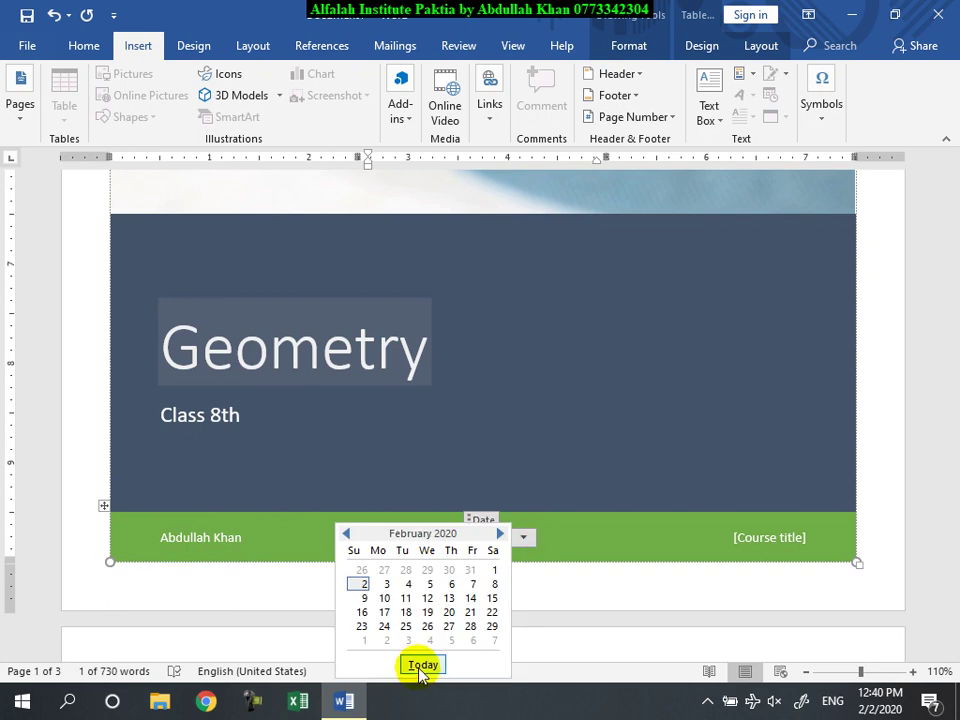
{"action": "left_click", "coordinate": [795, 542]}
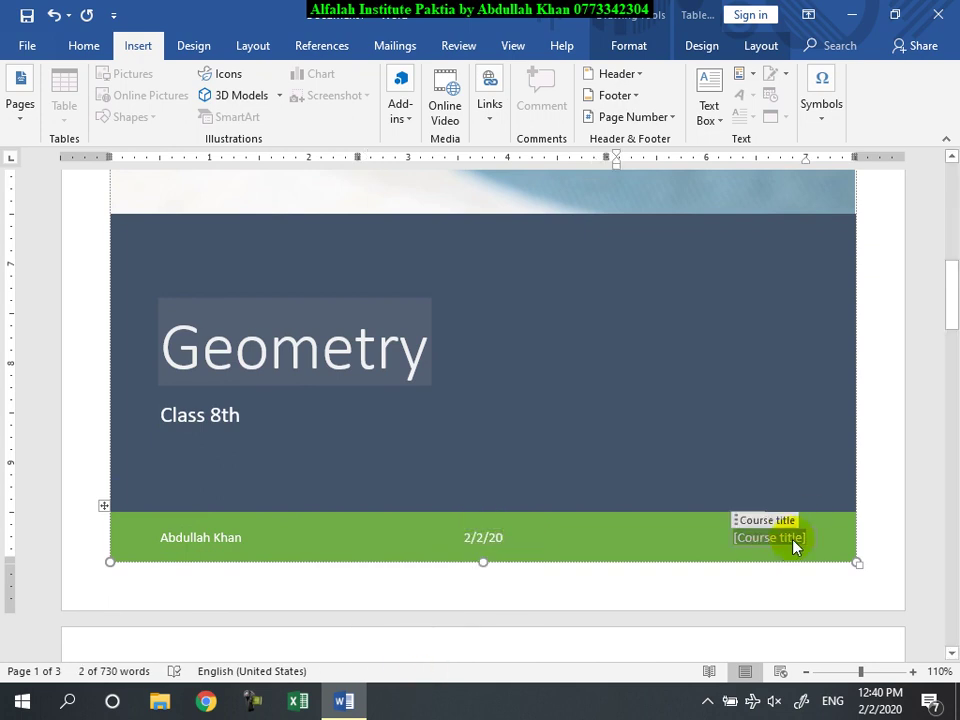
{"action": "left_click", "coordinate": [257, 347]}
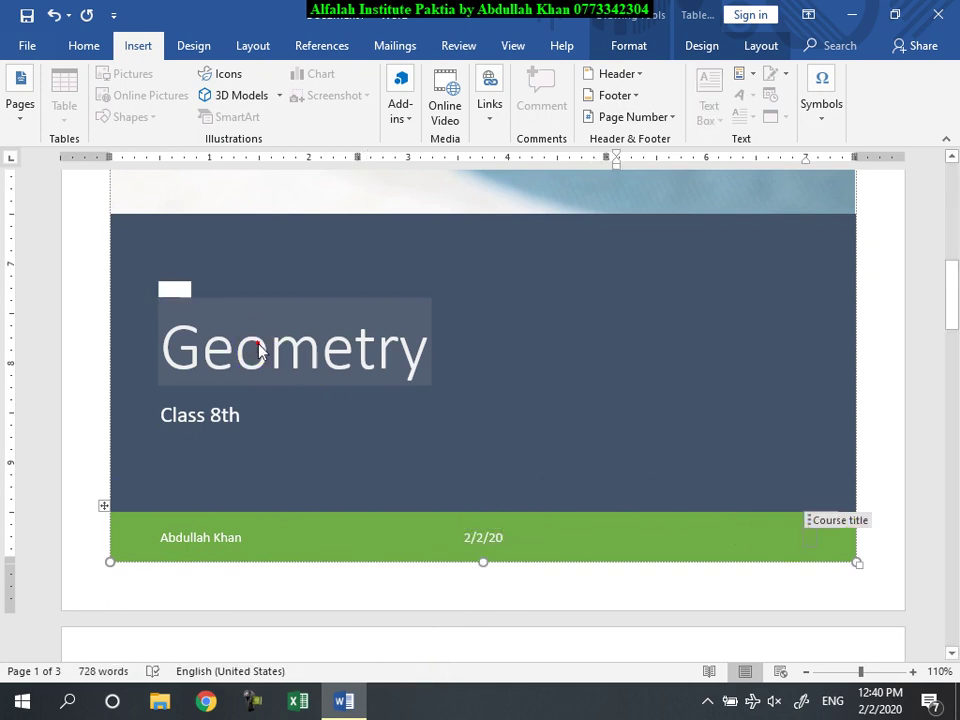
{"action": "left_click", "coordinate": [525, 393]}
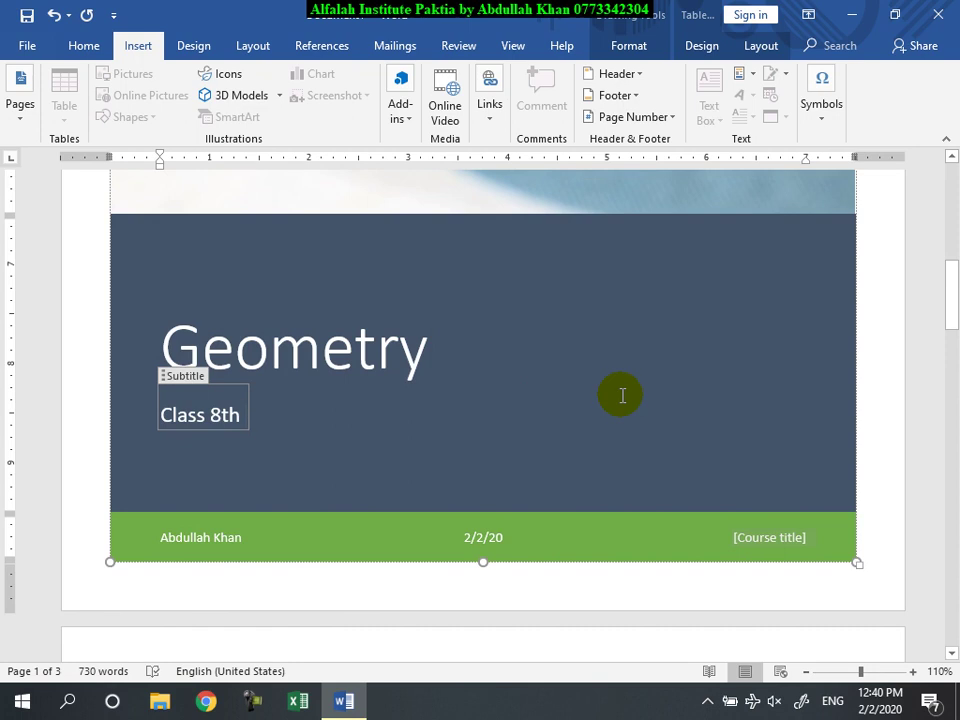
- Look through the body pages after the cover page and return to the cover
{"action": "scroll", "coordinate": [622, 396], "scroll_direction": "down", "scroll_amount": 15}
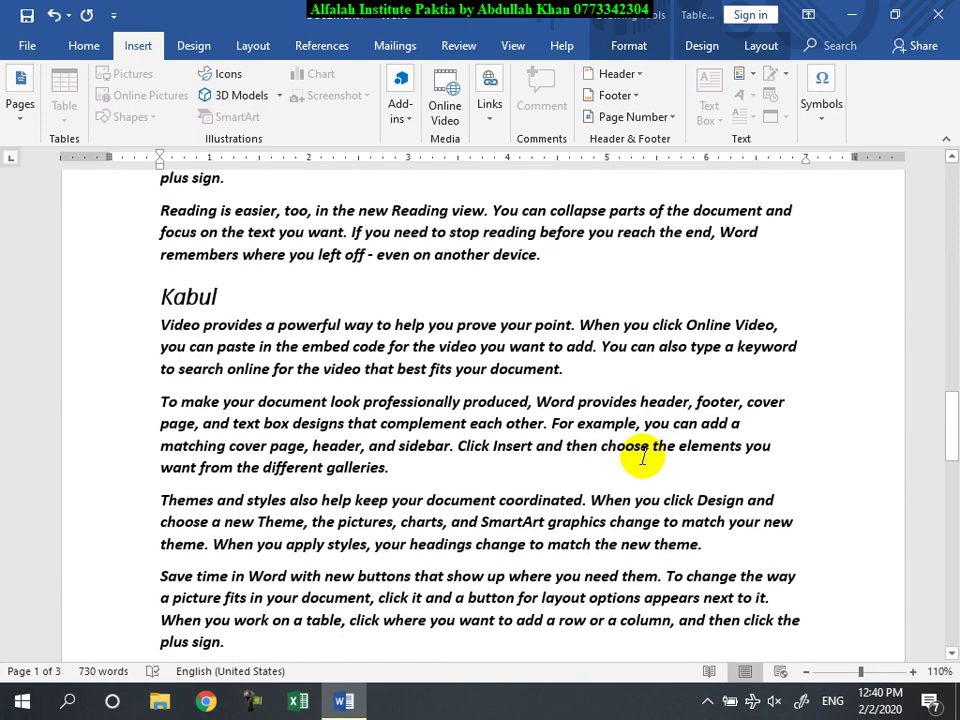
{"action": "scroll", "coordinate": [645, 458], "scroll_direction": "down", "scroll_amount": 6}
{"action": "scroll", "coordinate": [650, 460], "scroll_direction": "up", "scroll_amount": 8}
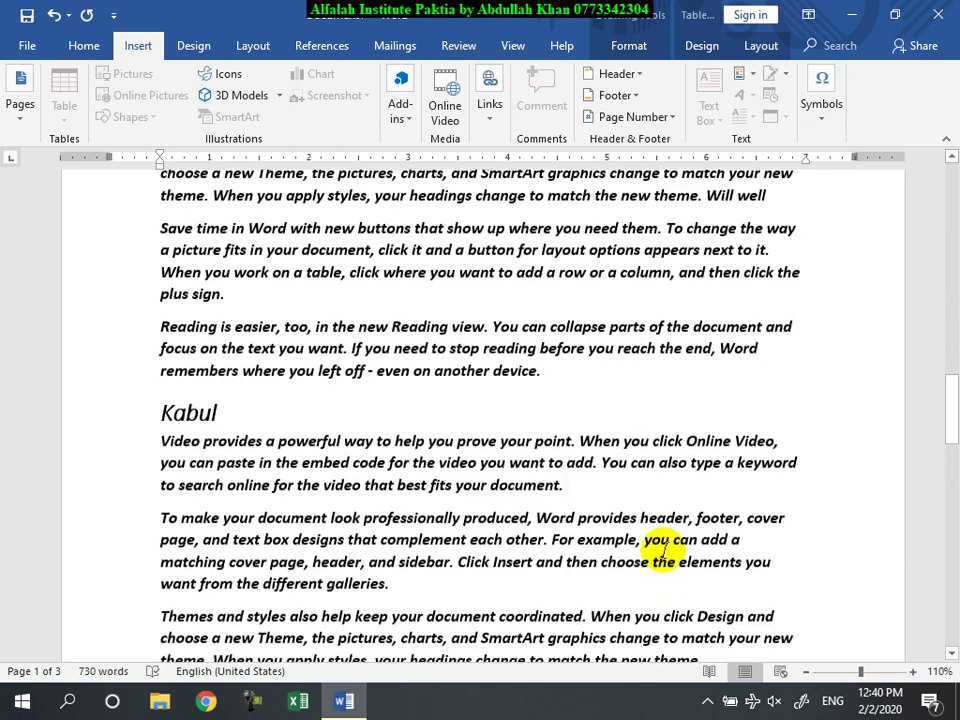
{"action": "scroll", "coordinate": [663, 550], "scroll_direction": "up", "scroll_amount": 18}
{"action": "scroll", "coordinate": [535, 500], "scroll_direction": "up", "scroll_amount": 1}
{"action": "scroll", "coordinate": [546, 467], "scroll_direction": "down", "scroll_amount": 4}
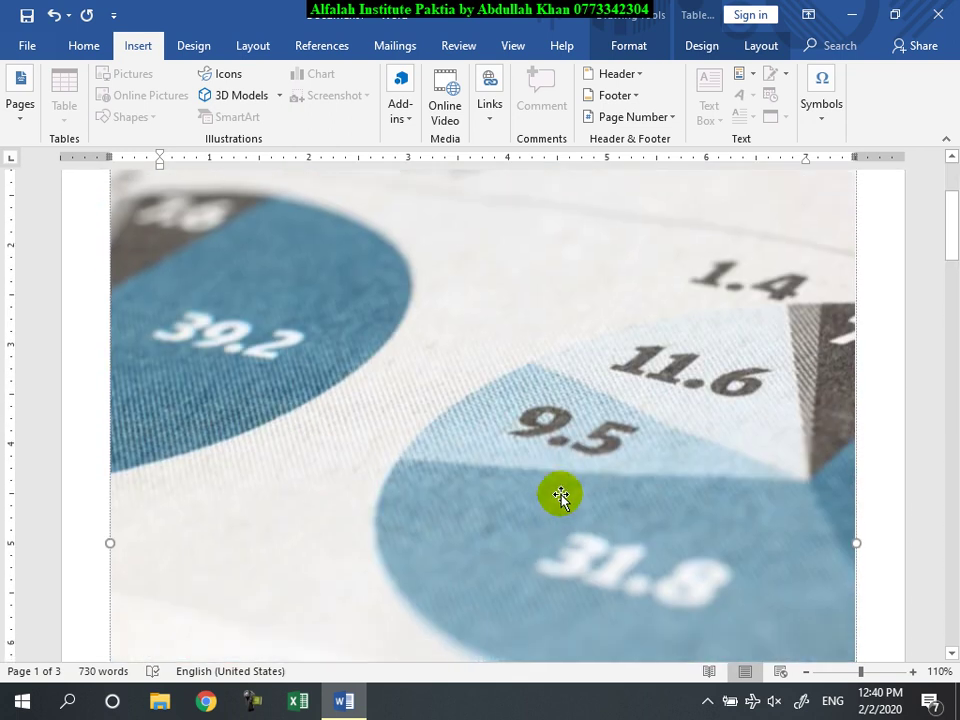
{"action": "scroll", "coordinate": [540, 470], "scroll_direction": "down", "scroll_amount": 4}
- Replace the current cover page with the built-in Banded design
{"action": "left_click", "coordinate": [20, 105]}
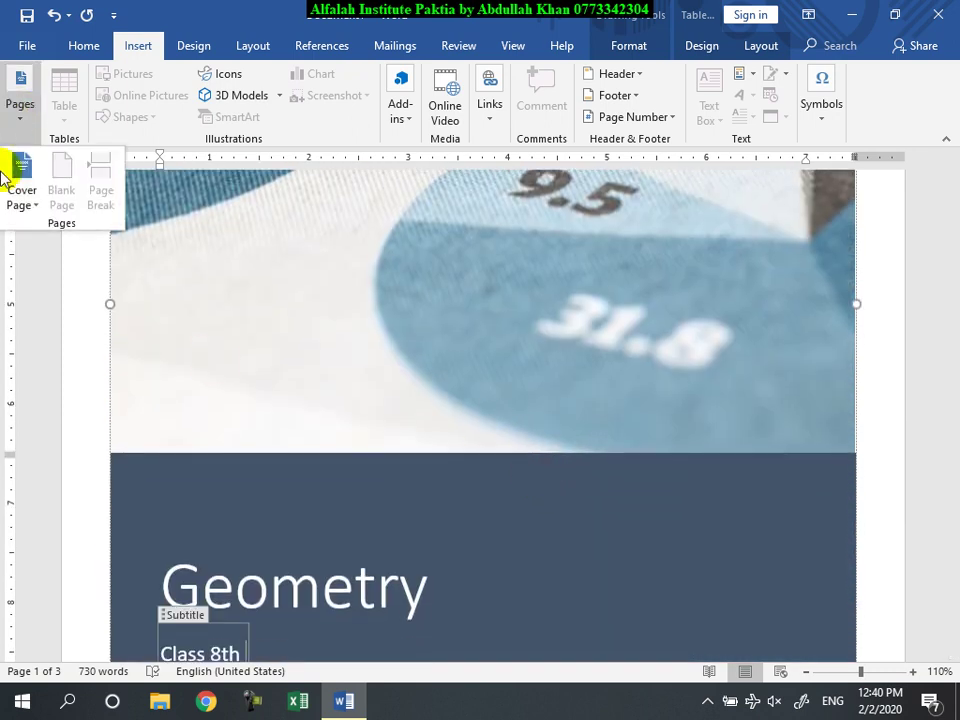
{"action": "left_click", "coordinate": [21, 200]}
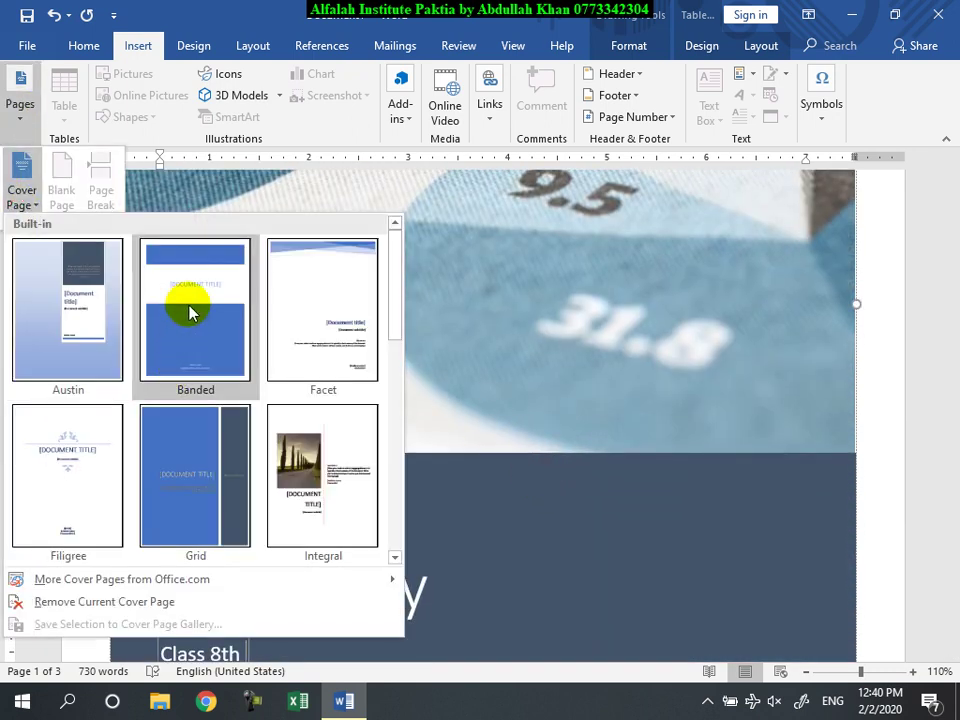
{"action": "left_click", "coordinate": [189, 285]}
- Look over the Banded cover page and remove it from the document
{"action": "scroll", "coordinate": [624, 470], "scroll_direction": "down", "scroll_amount": 10}
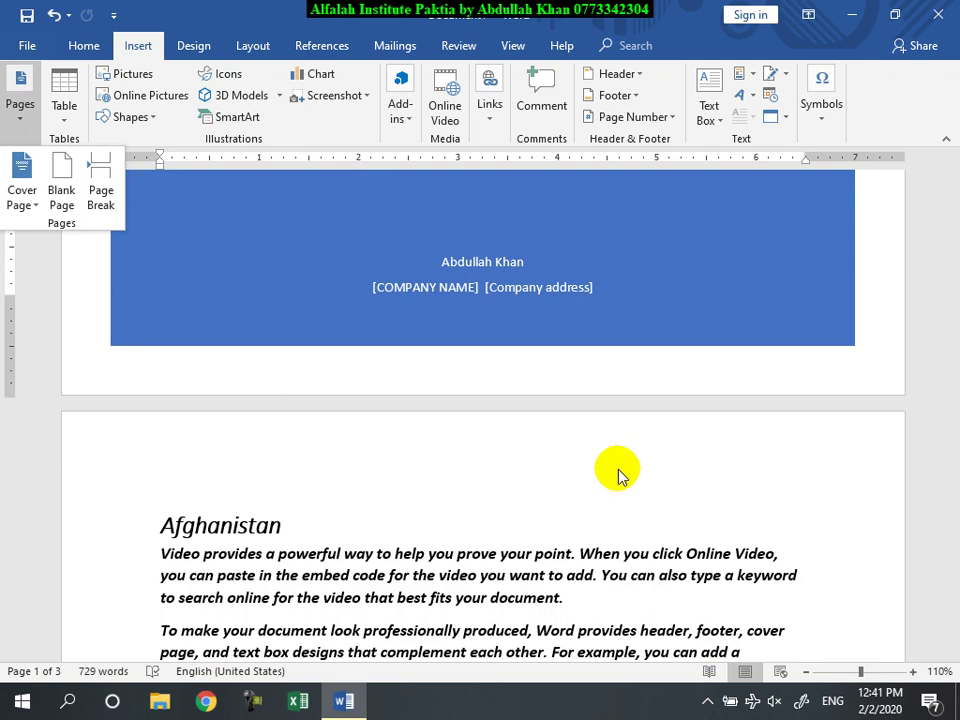
{"action": "scroll", "coordinate": [617, 474], "scroll_direction": "down", "scroll_amount": 3}
{"action": "scroll", "coordinate": [617, 474], "scroll_direction": "up", "scroll_amount": 7}
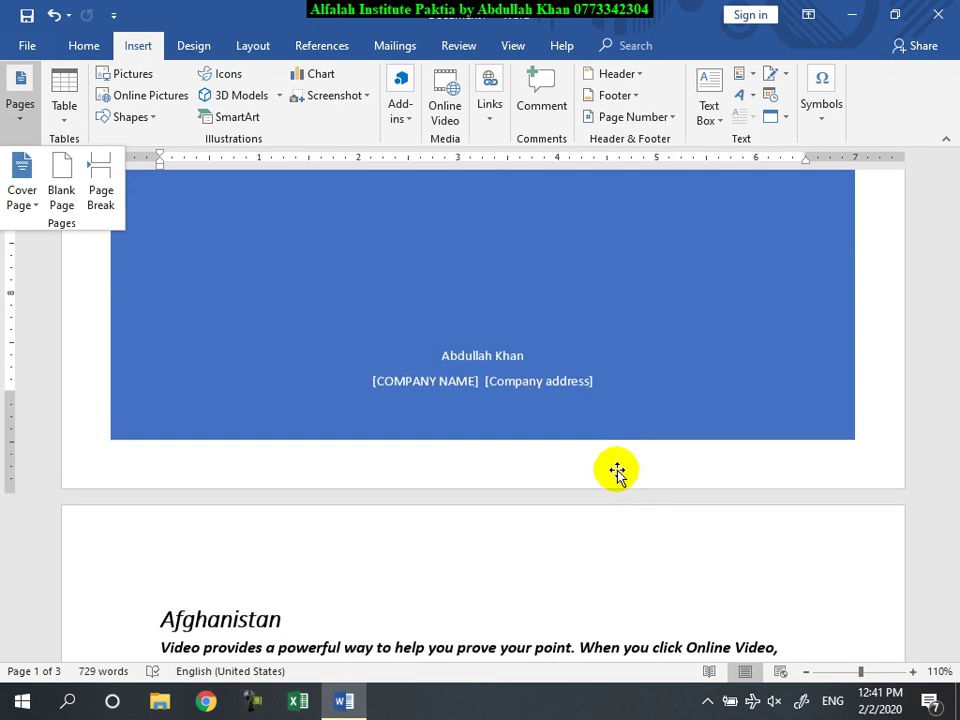
{"action": "scroll", "coordinate": [617, 473], "scroll_direction": "up", "scroll_amount": 4}
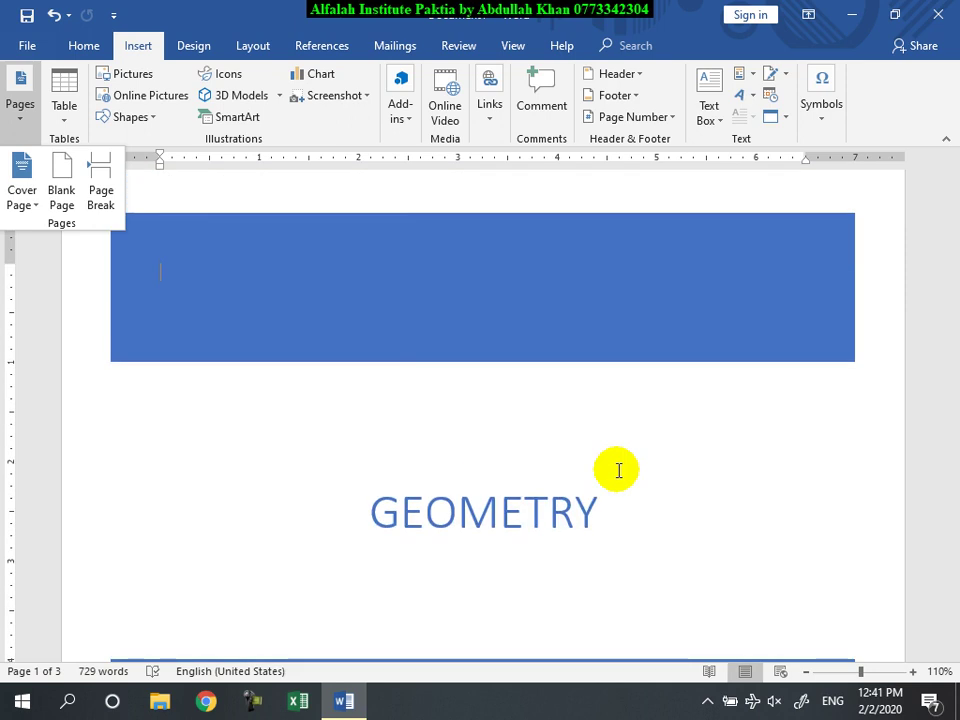
{"action": "left_click", "coordinate": [20, 197]}
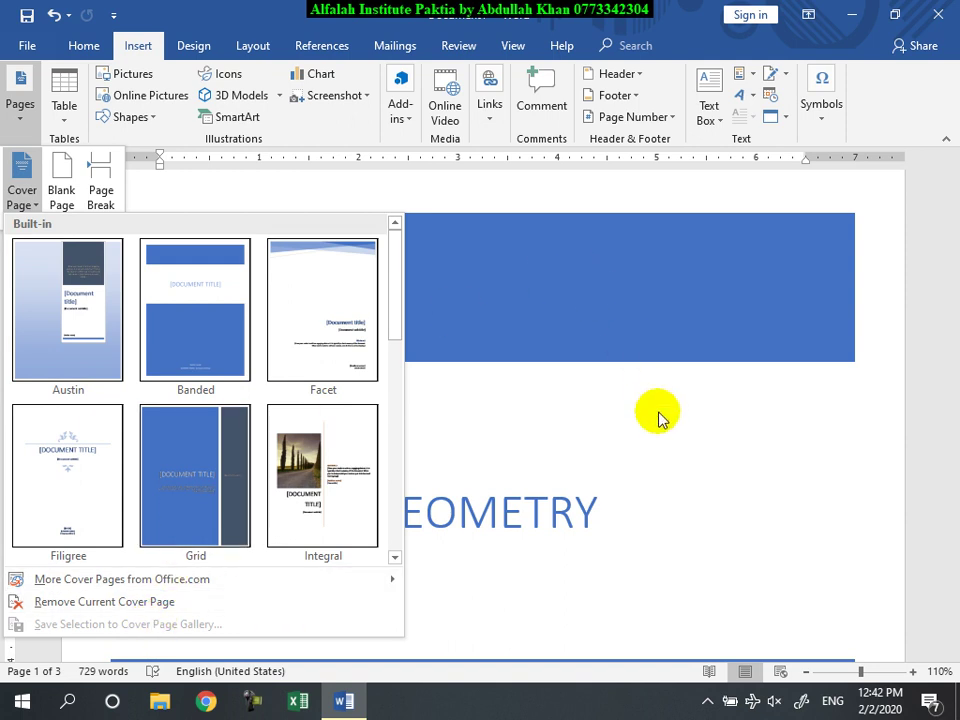
{"action": "left_click", "coordinate": [92, 602]}
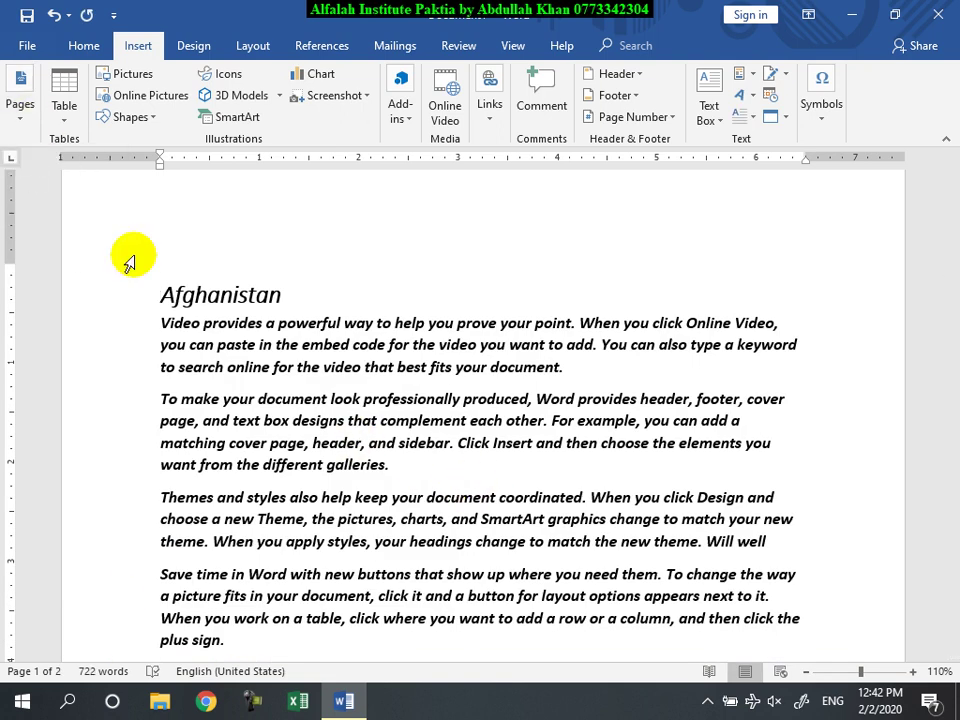
- Insert a blank page before the "Reading is easier, too" paragraph that starts page 2, and check the page layout
{"action": "scroll", "coordinate": [313, 393], "scroll_direction": "down", "scroll_amount": 10}
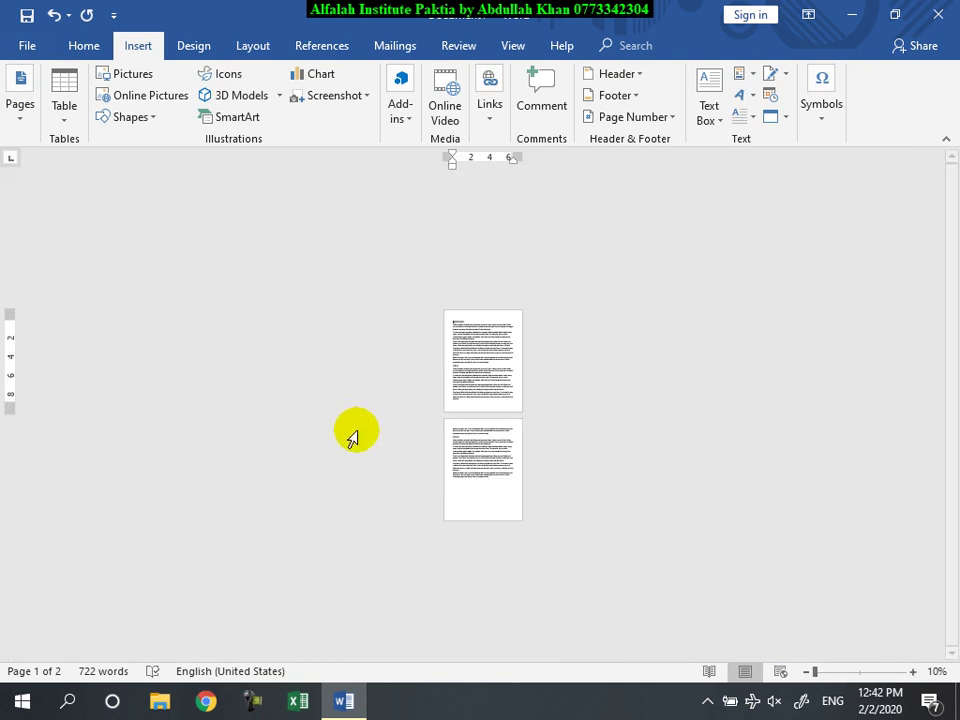
{"action": "scroll", "coordinate": [350, 430], "scroll_direction": "up", "scroll_amount": 3}
{"action": "scroll", "coordinate": [403, 453], "scroll_direction": "up", "scroll_amount": 1}
{"action": "scroll", "coordinate": [403, 470], "scroll_direction": "down", "scroll_amount": 5}
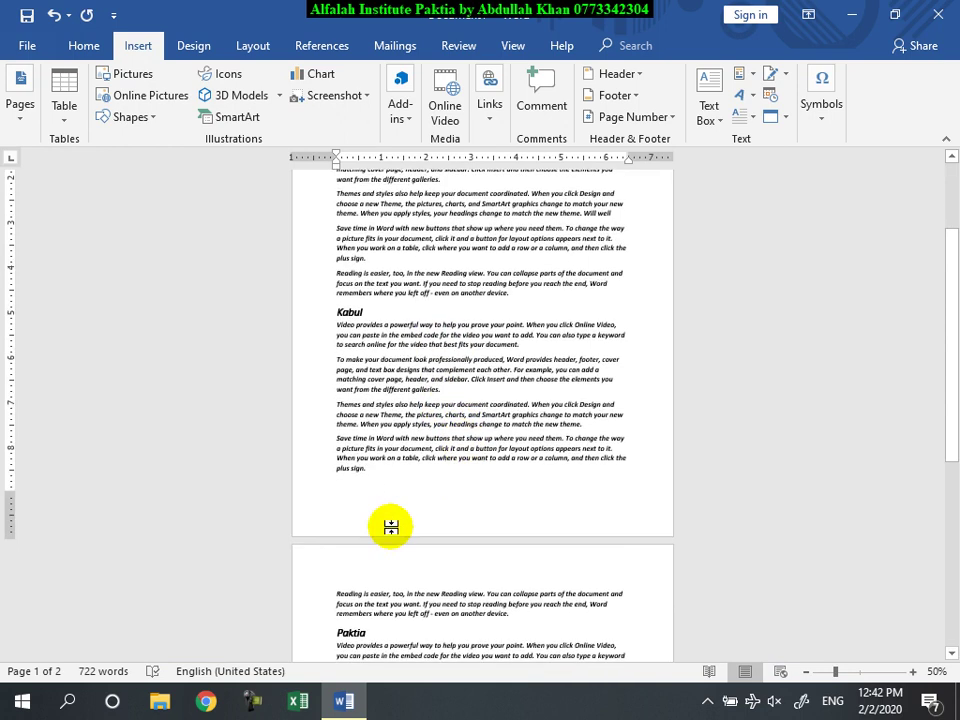
{"action": "scroll", "coordinate": [419, 539], "scroll_direction": "down", "scroll_amount": 2}
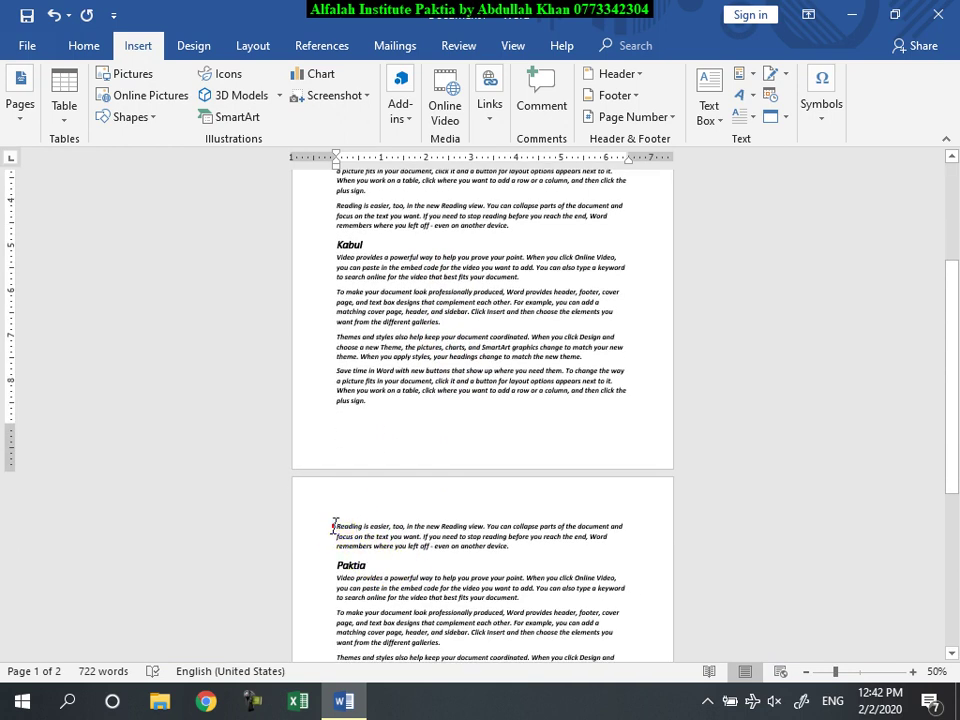
{"action": "left_click", "coordinate": [336, 524]}
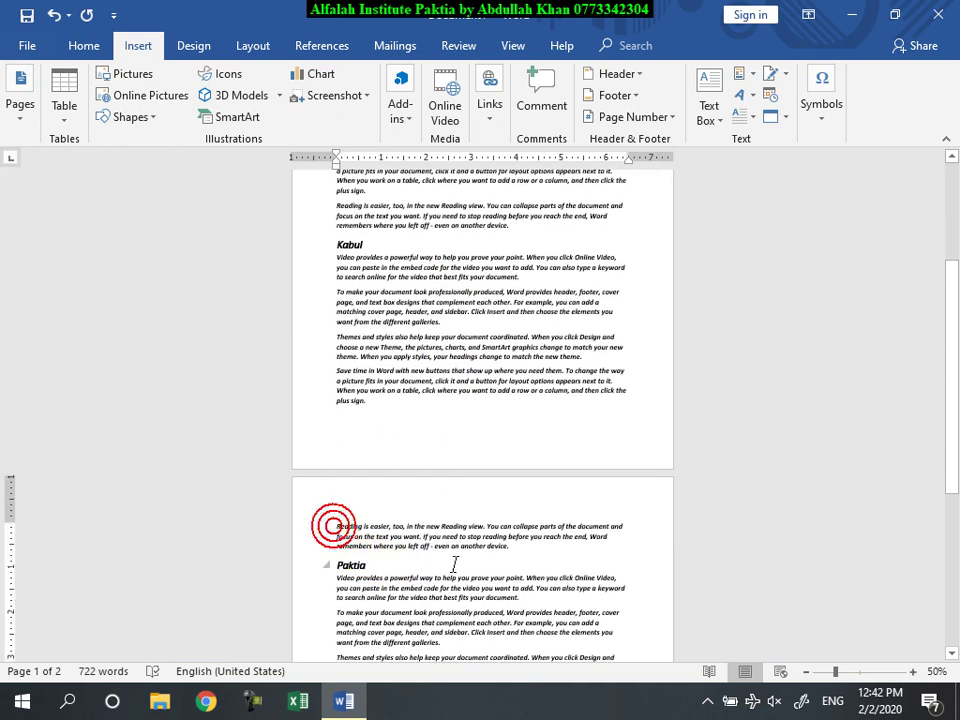
{"action": "left_click", "coordinate": [24, 120]}
{"action": "left_click", "coordinate": [64, 180]}
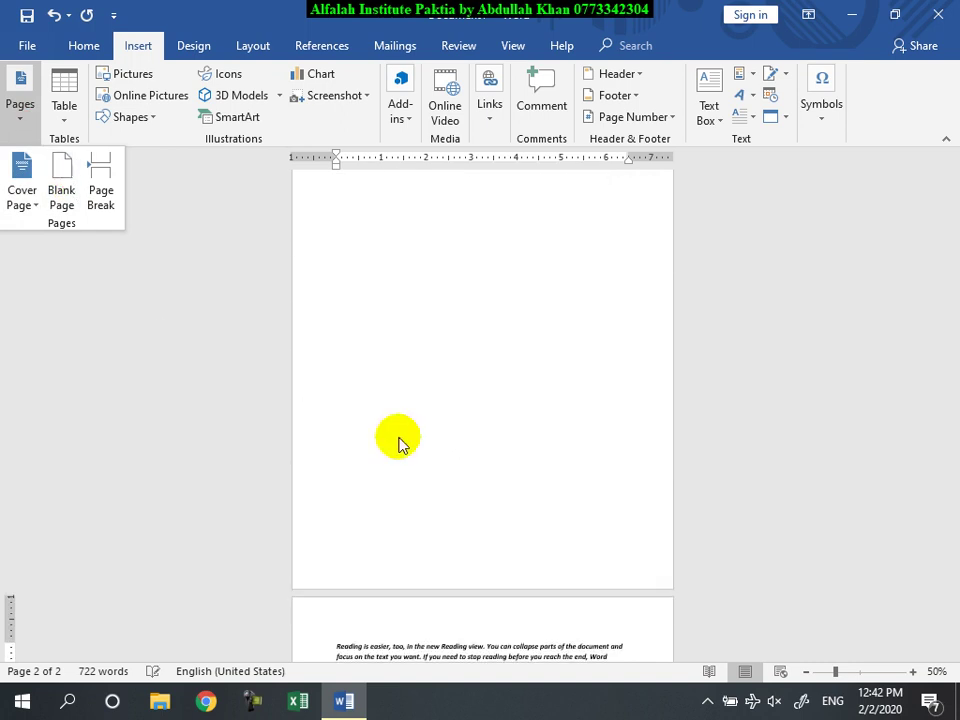
{"action": "scroll", "coordinate": [483, 422], "scroll_direction": "down", "scroll_amount": 4}
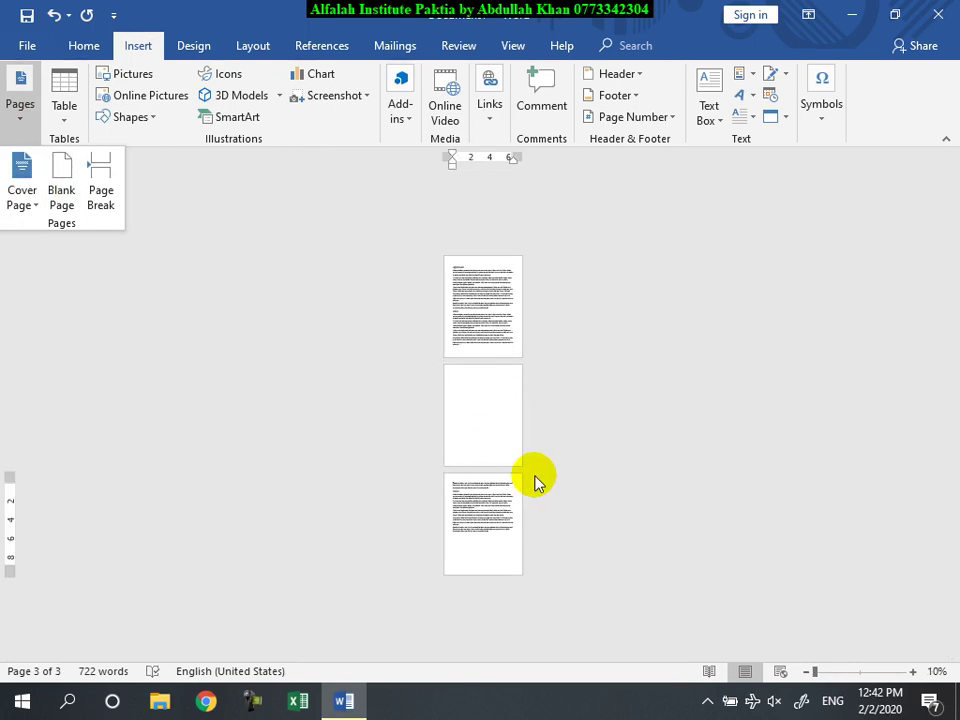
- Remove the blank page inserted before the "Reading is easier, too" paragraph
{"action": "scroll", "coordinate": [486, 446], "scroll_direction": "up", "scroll_amount": 4}
{"action": "scroll", "coordinate": [473, 440], "scroll_direction": "down", "scroll_amount": 5}
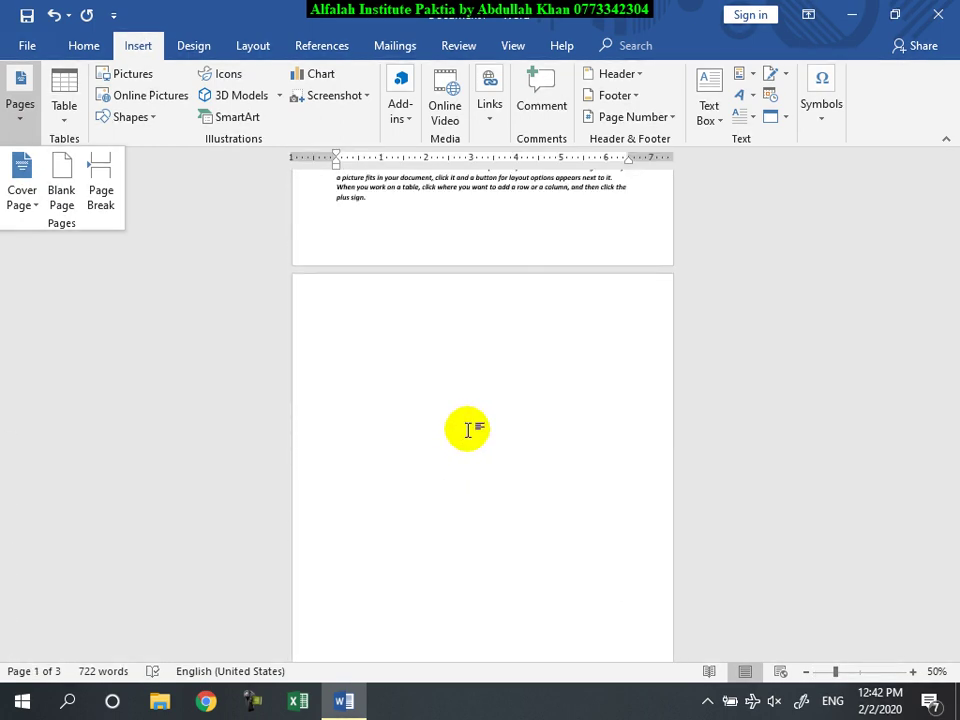
{"action": "left_click", "coordinate": [167, 358]}
{"action": "key", "text": "BackSpace"}
{"action": "scroll", "coordinate": [439, 461], "scroll_direction": "up", "scroll_amount": 3}
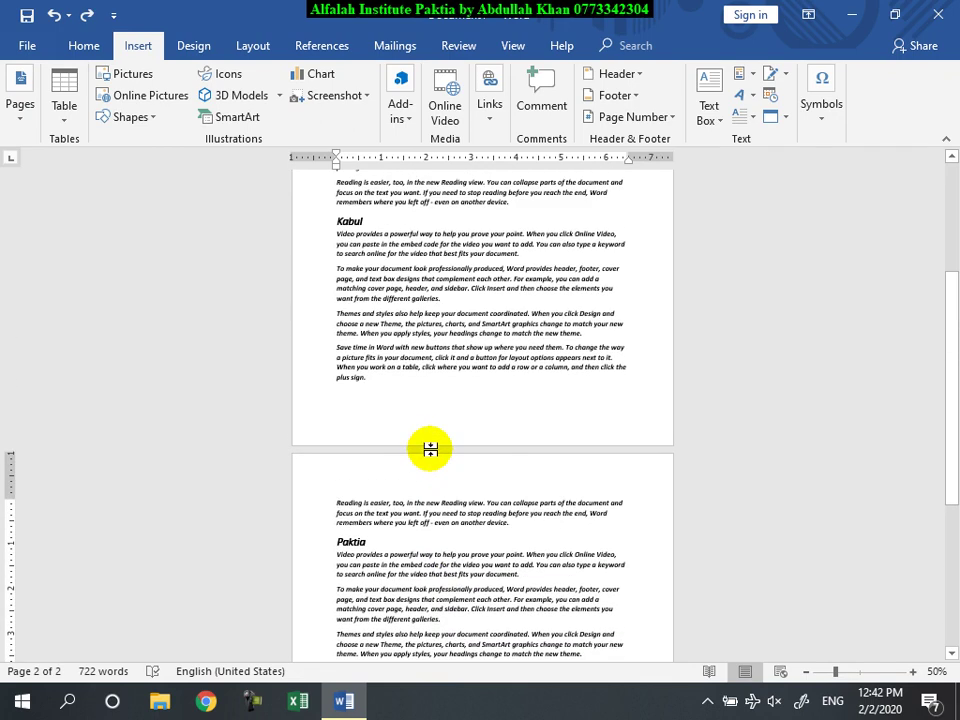
- Insert a page break before the Kabul heading and check how the text splits across the pages
{"action": "scroll", "coordinate": [425, 455], "scroll_direction": "up", "scroll_amount": 3}
{"action": "scroll", "coordinate": [430, 443], "scroll_direction": "up", "scroll_amount": 4, "text": "ctrl"}
{"action": "scroll", "coordinate": [430, 443], "scroll_direction": "up", "scroll_amount": 3}
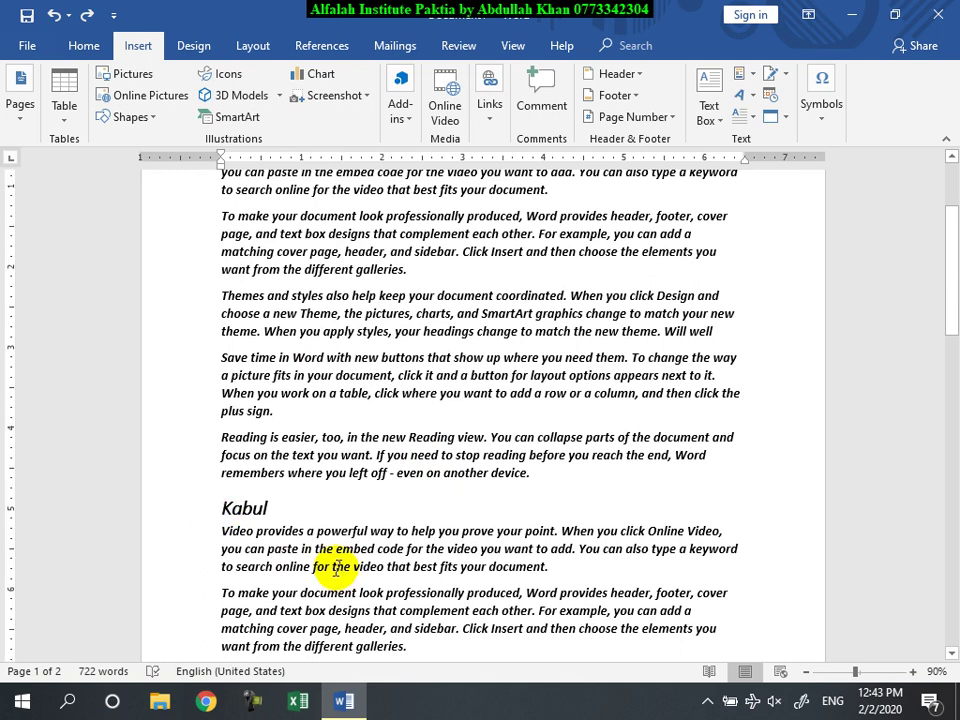
{"action": "left_click", "coordinate": [17, 118]}
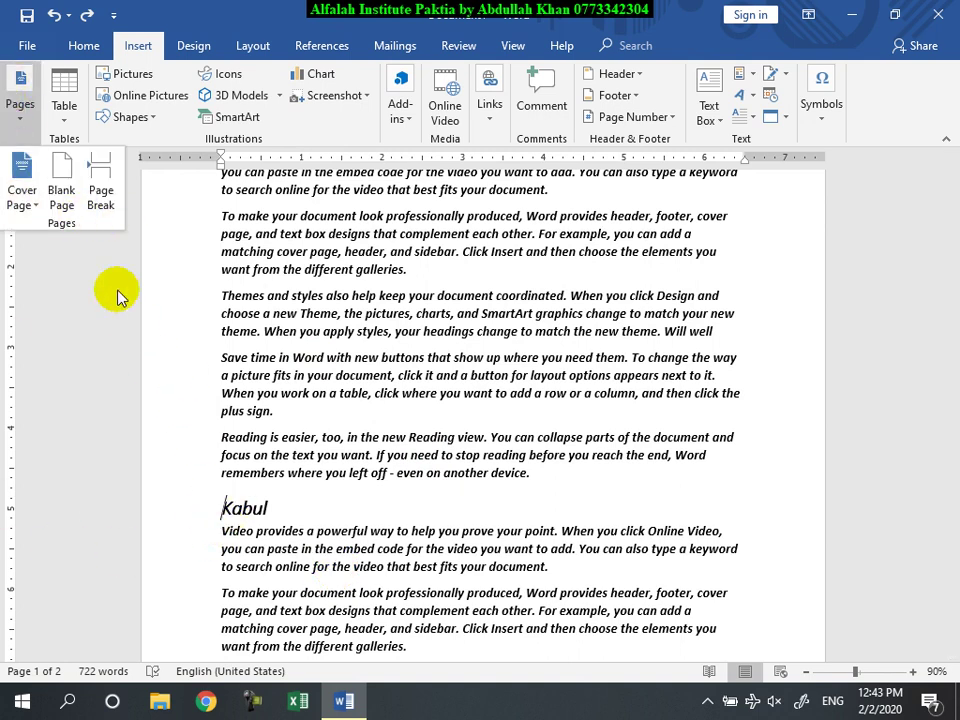
{"action": "left_click", "coordinate": [104, 193]}
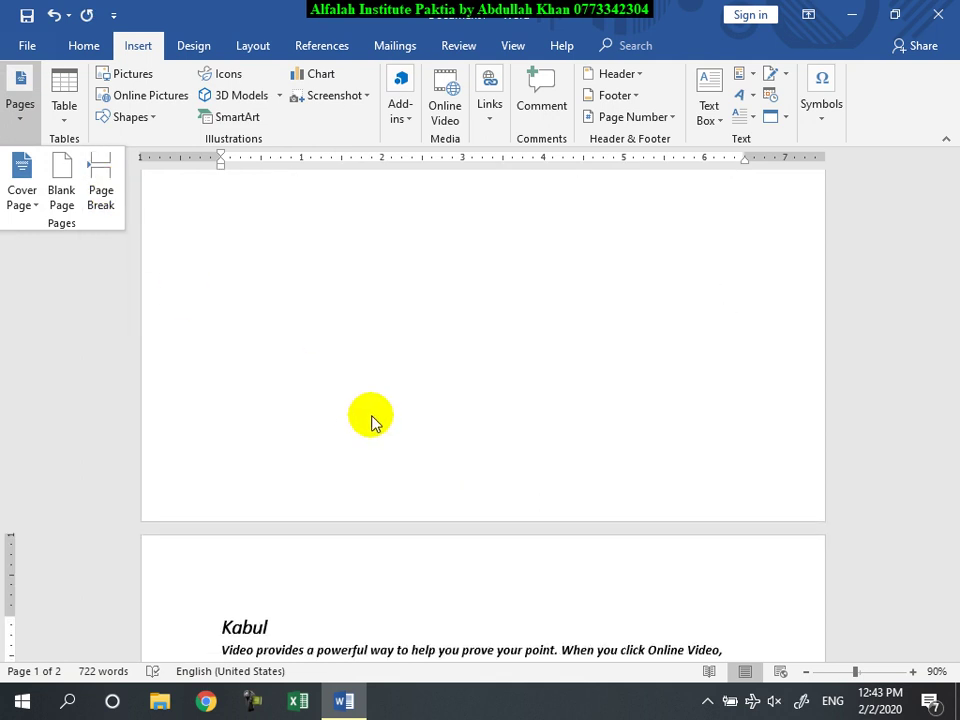
{"action": "scroll", "coordinate": [371, 415], "scroll_direction": "up", "scroll_amount": 5}
{"action": "scroll", "coordinate": [371, 412], "scroll_direction": "down", "scroll_amount": 5}
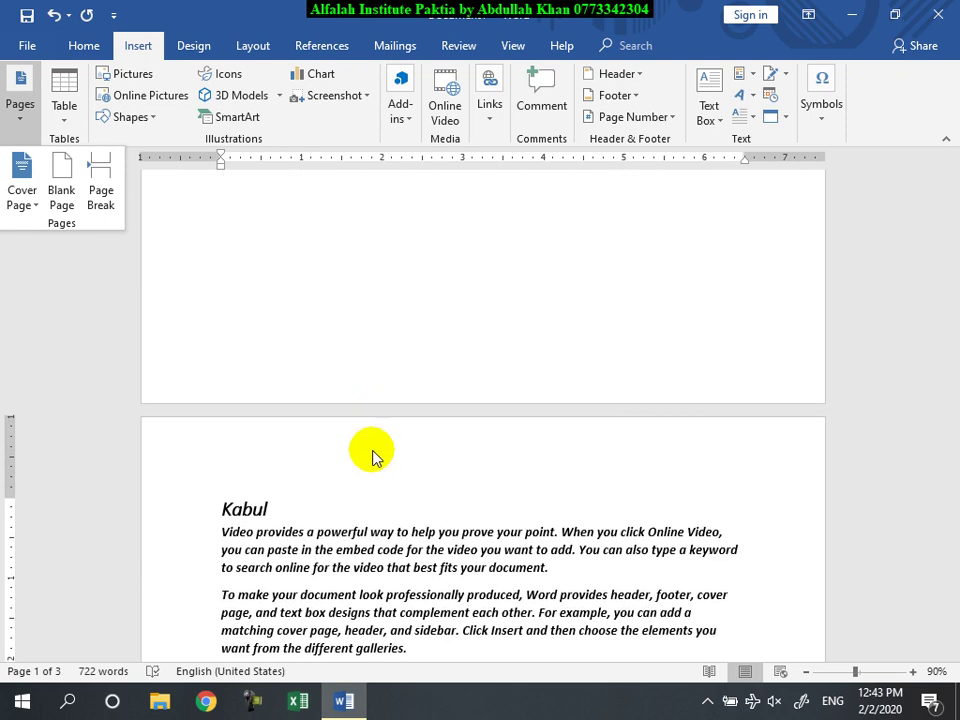
- Remove the page break before the Kabul heading so it rejoins the first page
{"action": "left_click", "coordinate": [317, 465]}
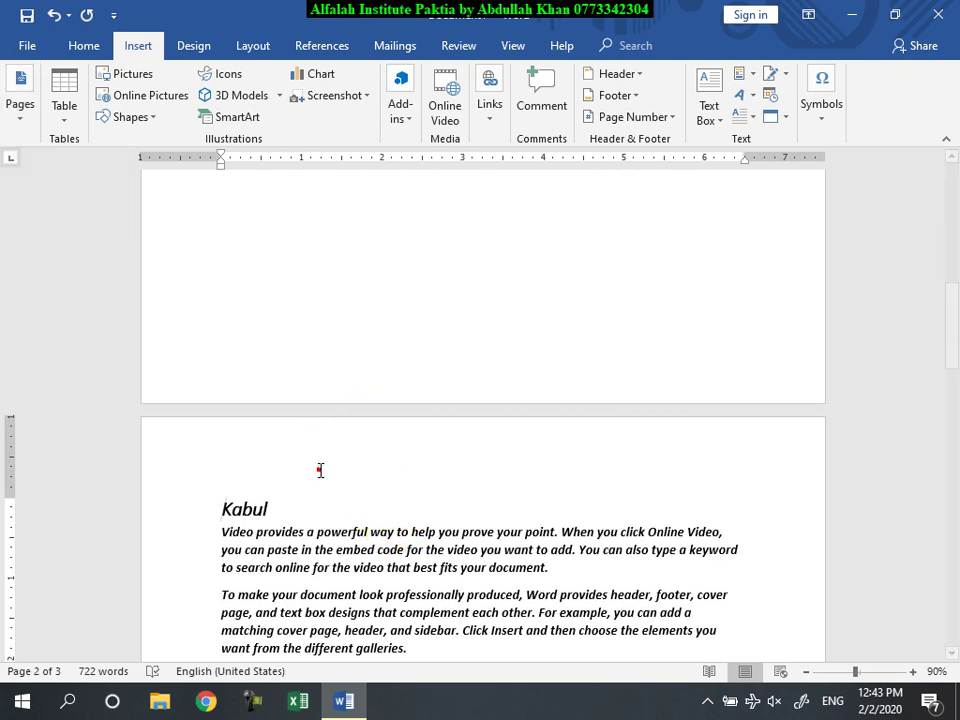
{"action": "scroll", "coordinate": [320, 520], "scroll_direction": "down", "scroll_amount": 3}
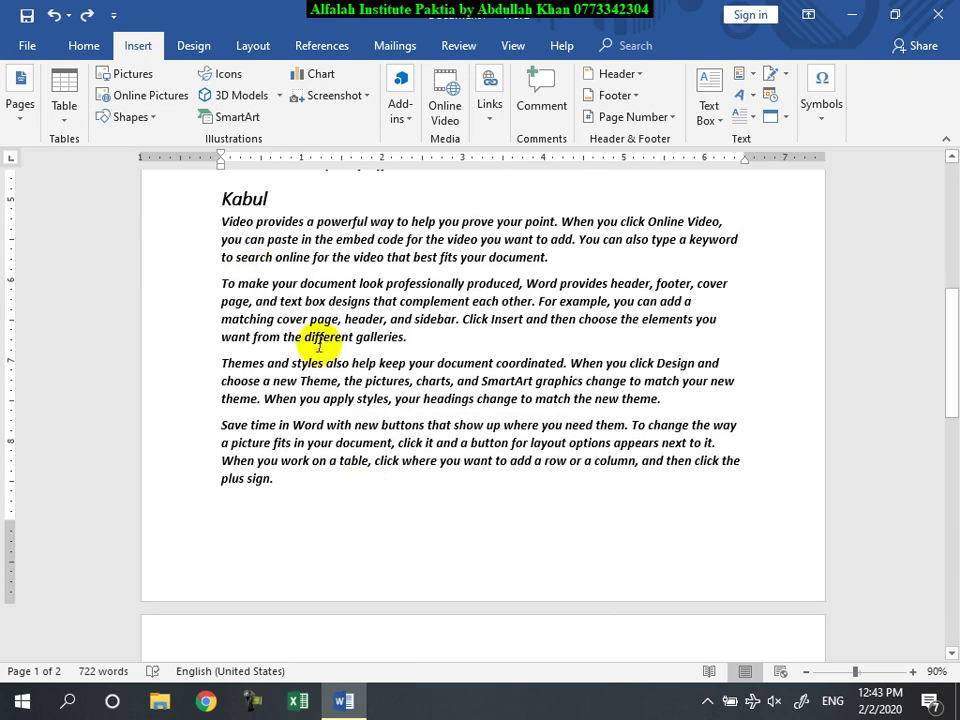
{"action": "key", "text": "BackSpace"}
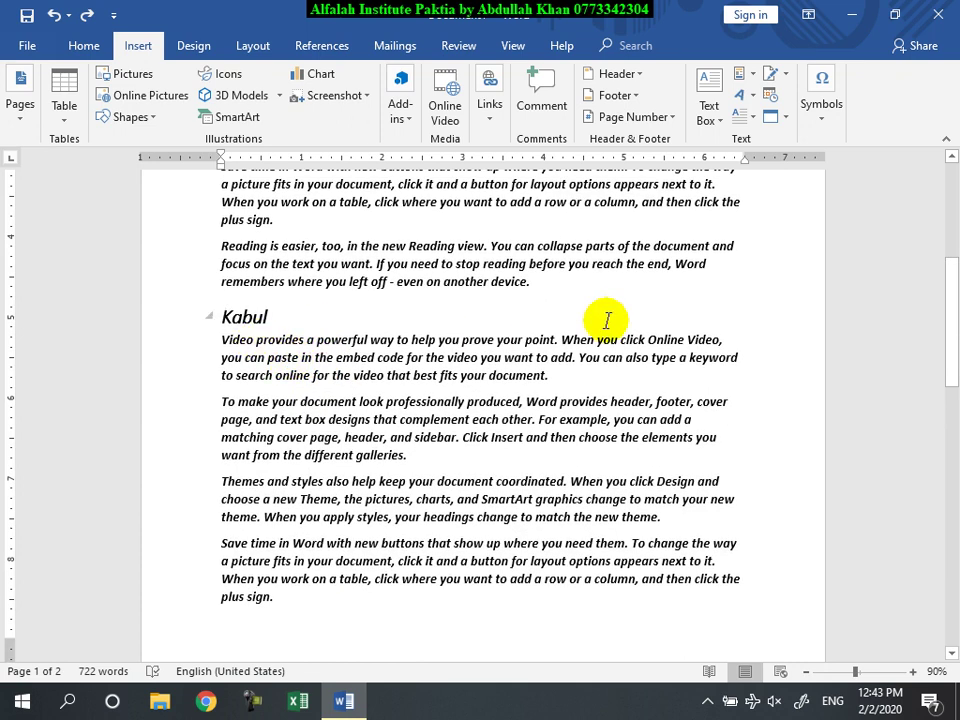
- Insert the page break before the Kabul heading once more, look at the result, and undo it
{"action": "key", "text": "ctrl+Return"}
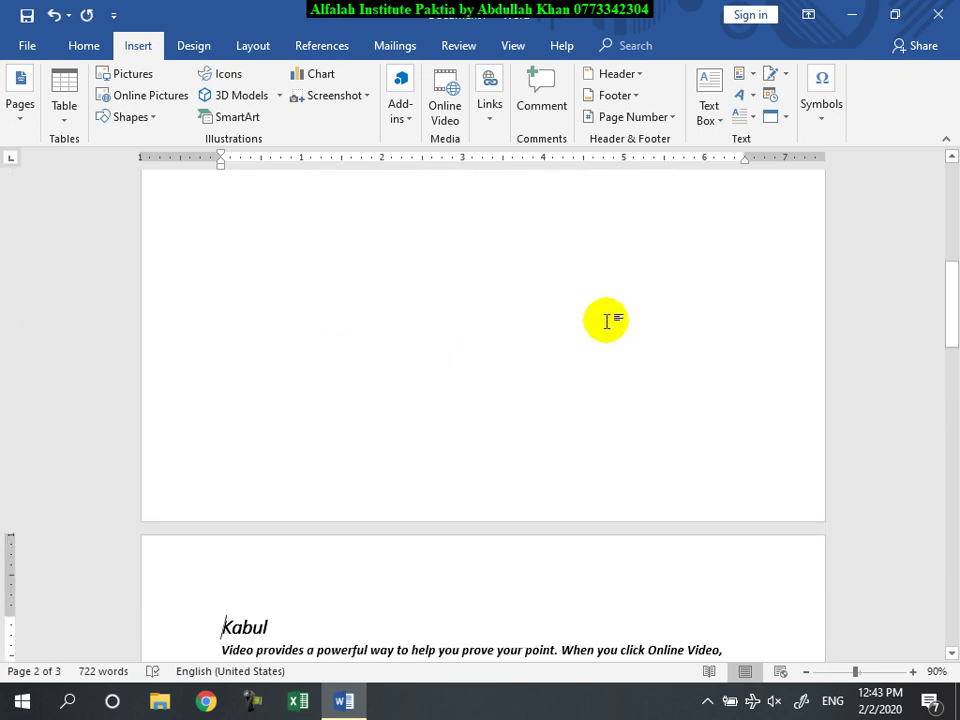
{"action": "key", "text": "Down"}
{"action": "key", "text": "Down"}
{"action": "key", "text": "Down"}
{"action": "scroll", "coordinate": [476, 311], "scroll_direction": "up", "scroll_amount": 5}
{"action": "key", "text": "ctrl+z"}
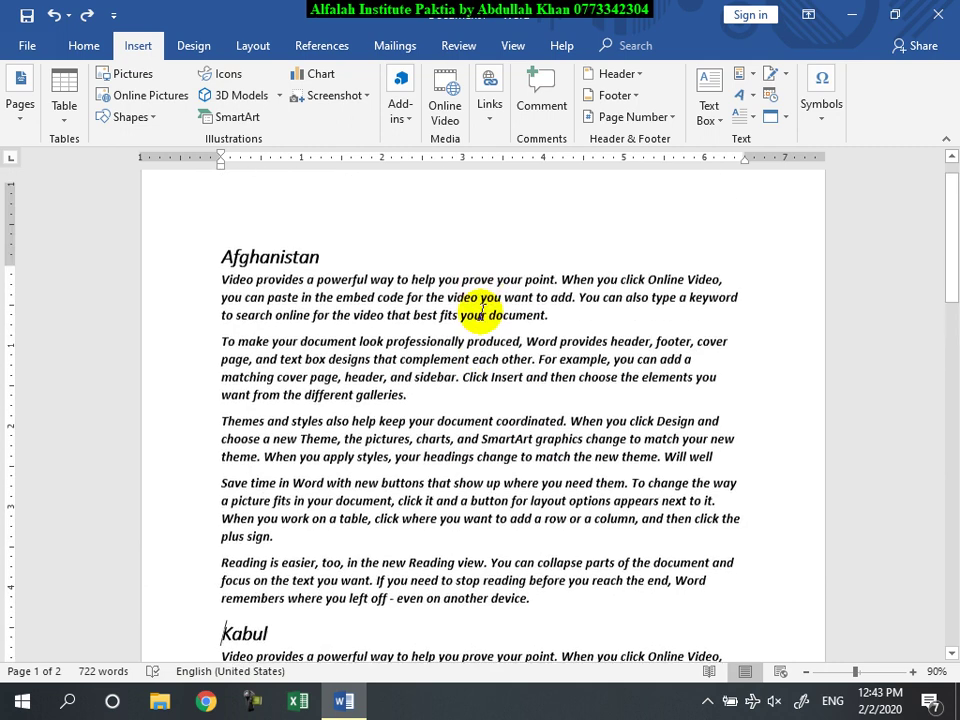
- Clear the whole document and insert a table with eight columns and seven rows
{"action": "key", "text": "ctrl+a"}
{"action": "key", "text": "Delete"}
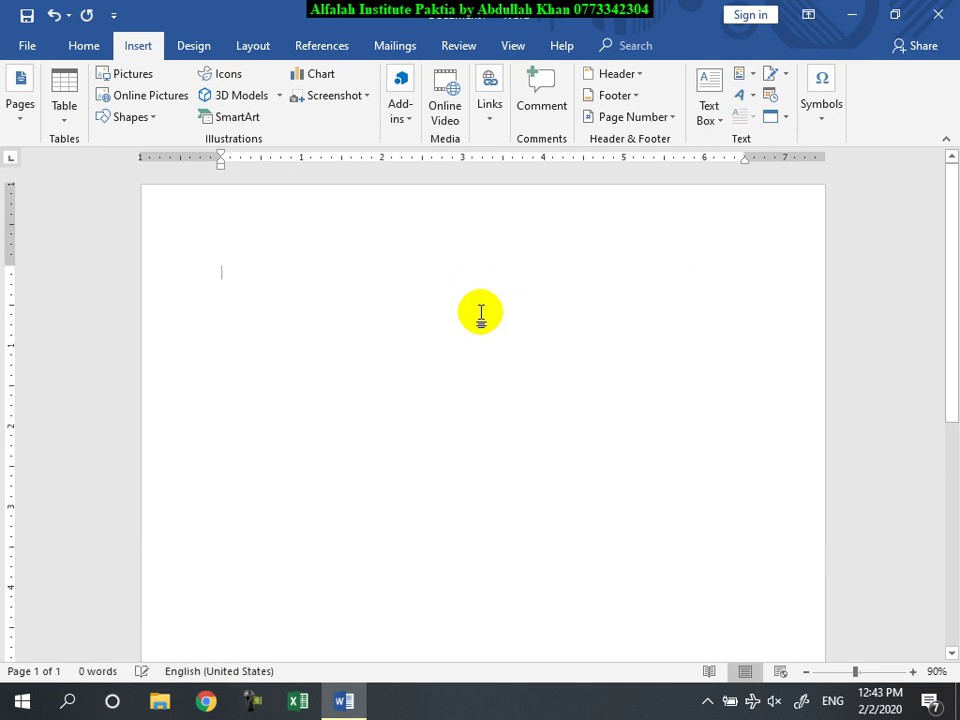
{"action": "left_click", "coordinate": [66, 118]}
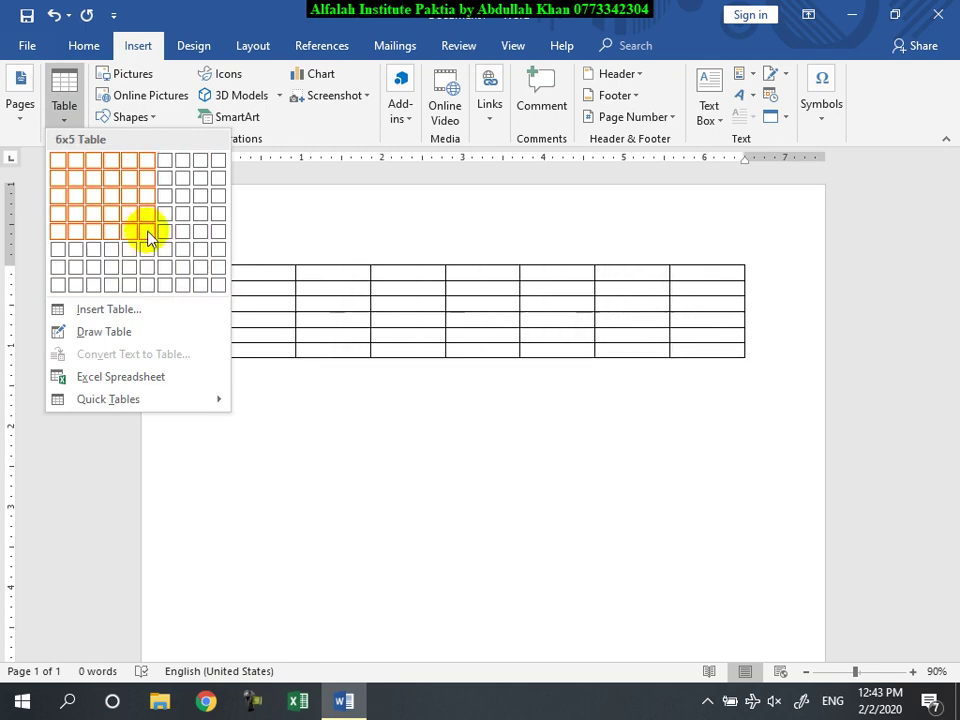
{"action": "left_click", "coordinate": [191, 266]}
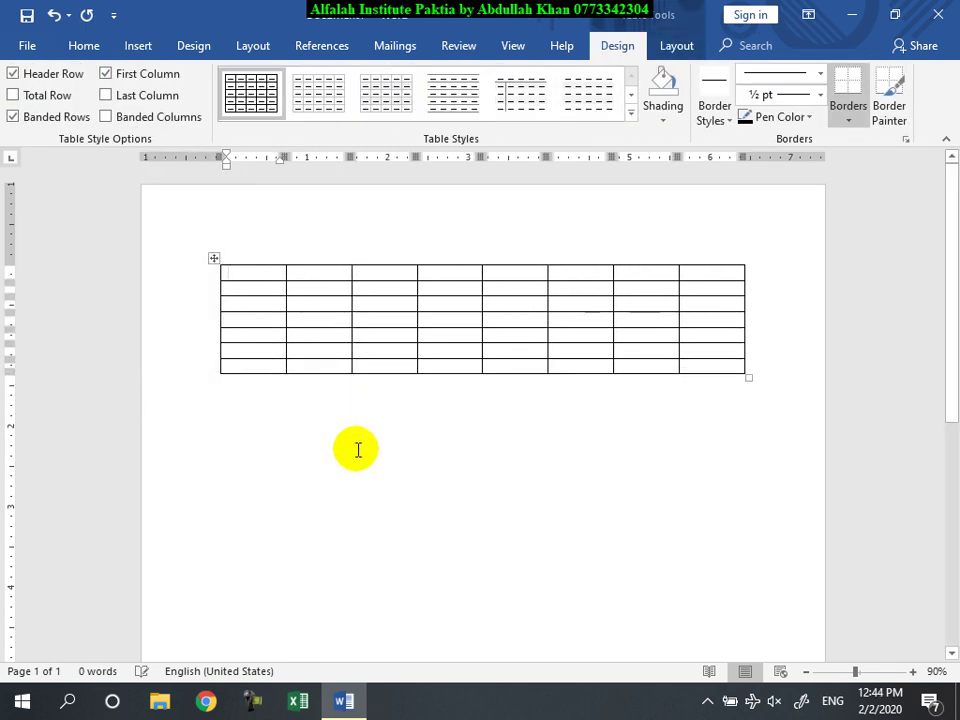
- Look at the table's layout and design options, and delete the eight-by-seven table
{"action": "left_click", "coordinate": [662, 45]}
{"action": "left_click", "coordinate": [628, 50]}
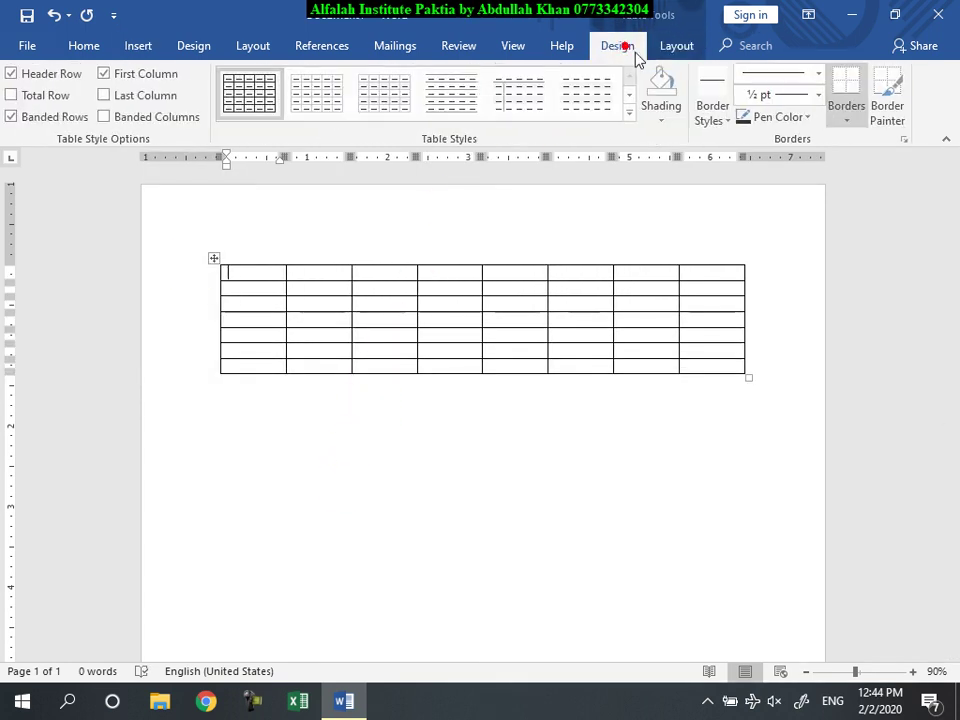
{"action": "left_click", "coordinate": [446, 450]}
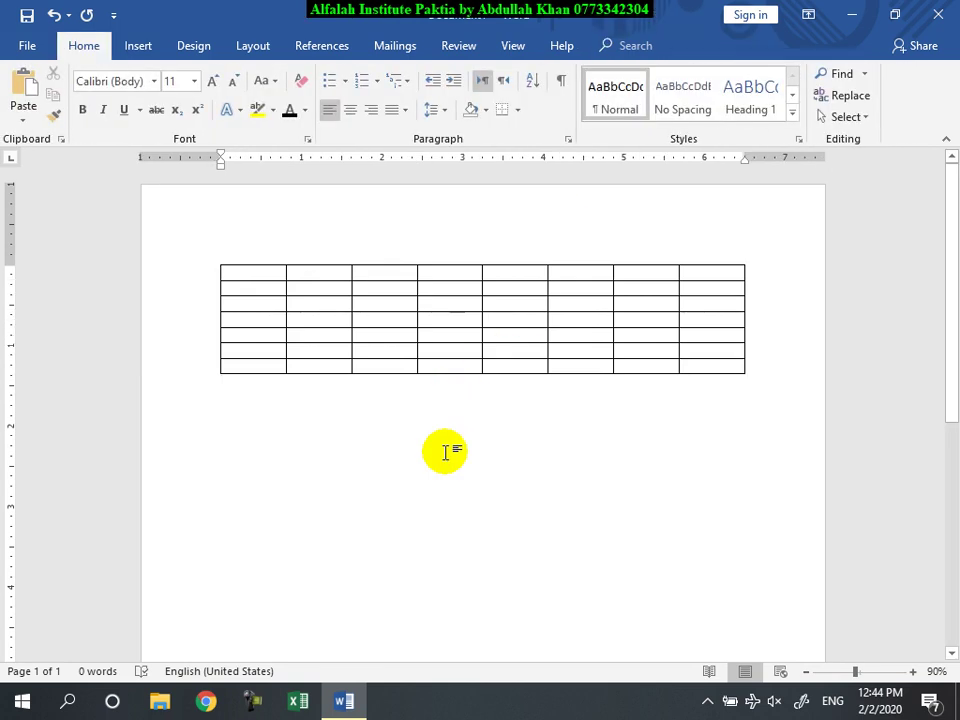
{"action": "key", "text": "ctrl+a"}
{"action": "key", "text": "Delete"}
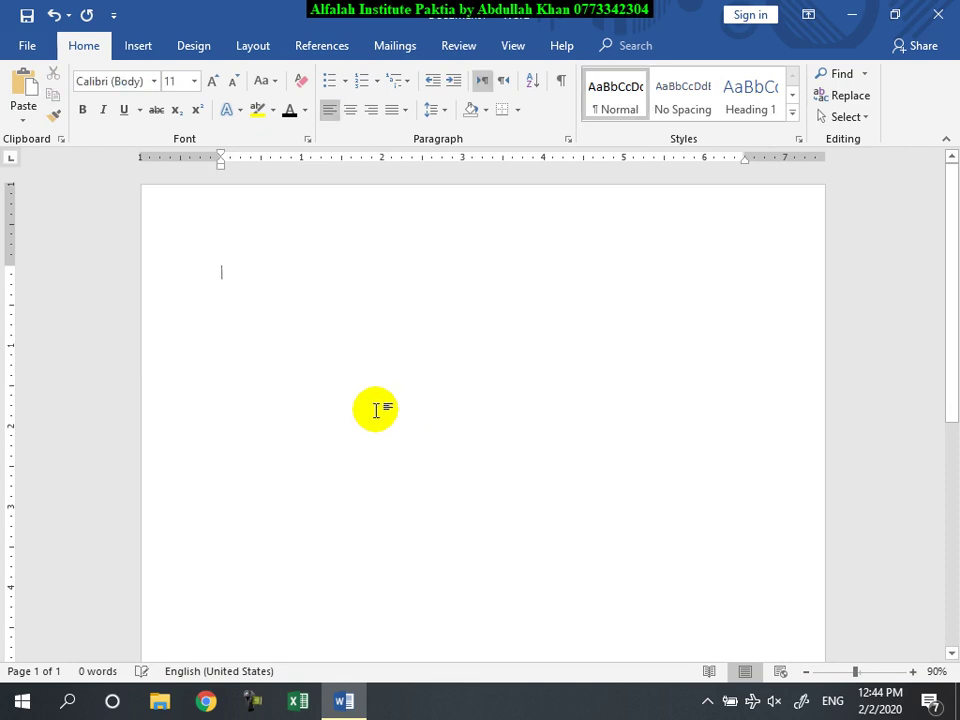
- Set up a new table with 8 columns and 24 rows by entering its exact size
{"action": "left_click", "coordinate": [138, 45]}
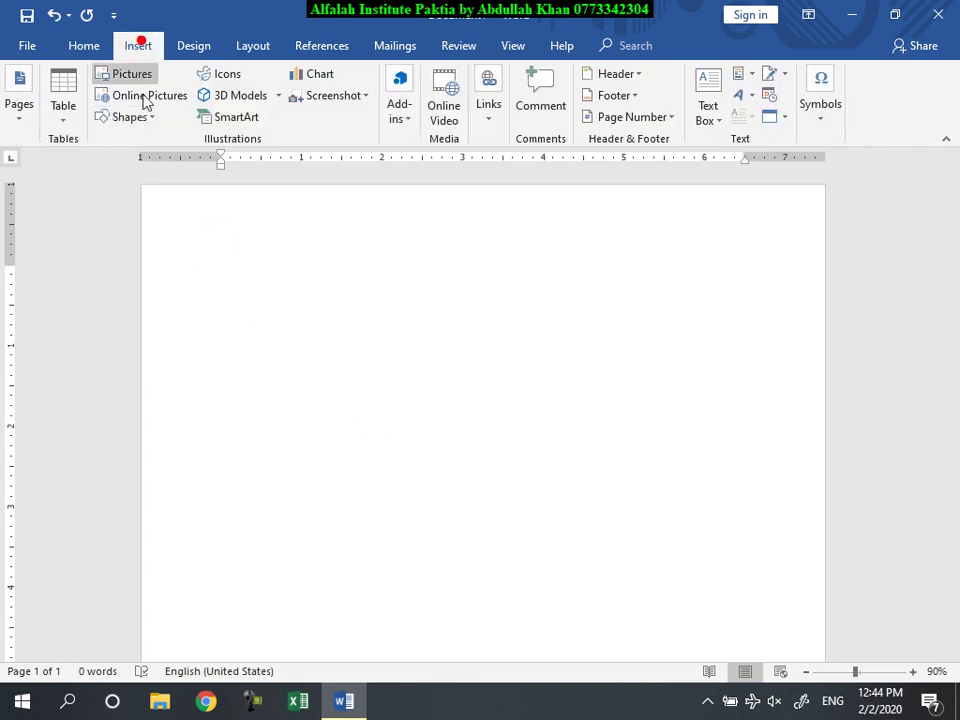
{"action": "left_click", "coordinate": [62, 106]}
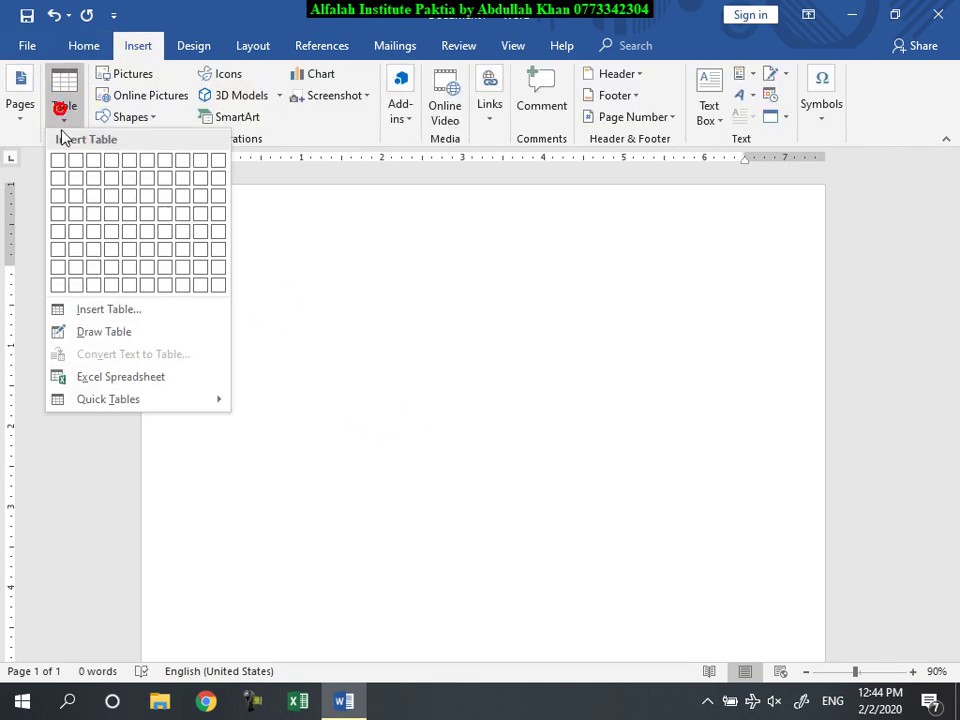
{"action": "left_click", "coordinate": [110, 310]}
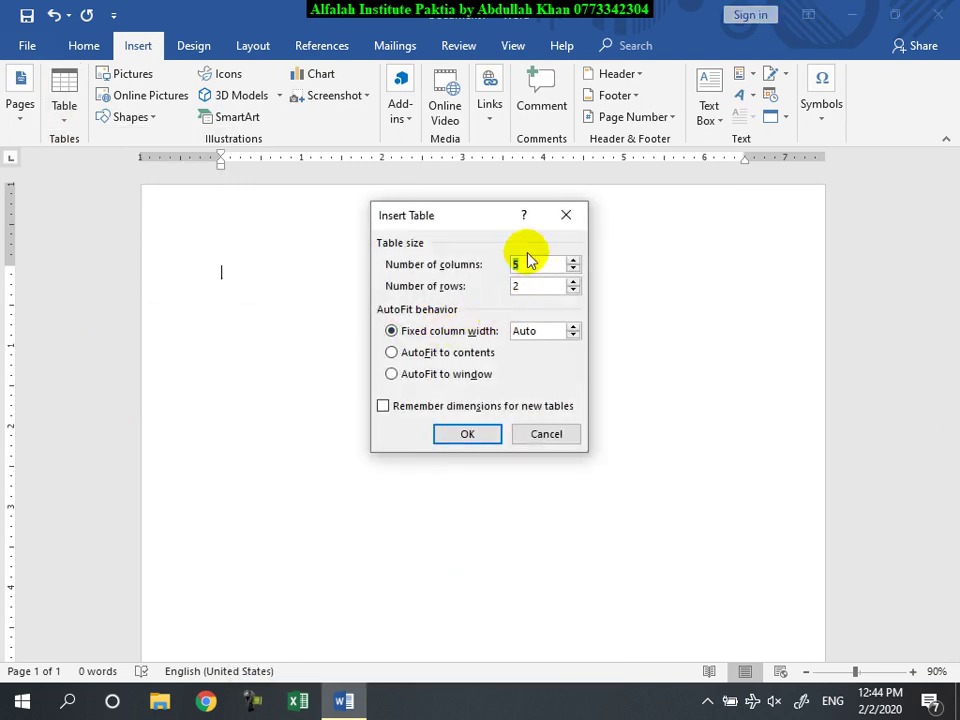
{"action": "type", "text": "8"}
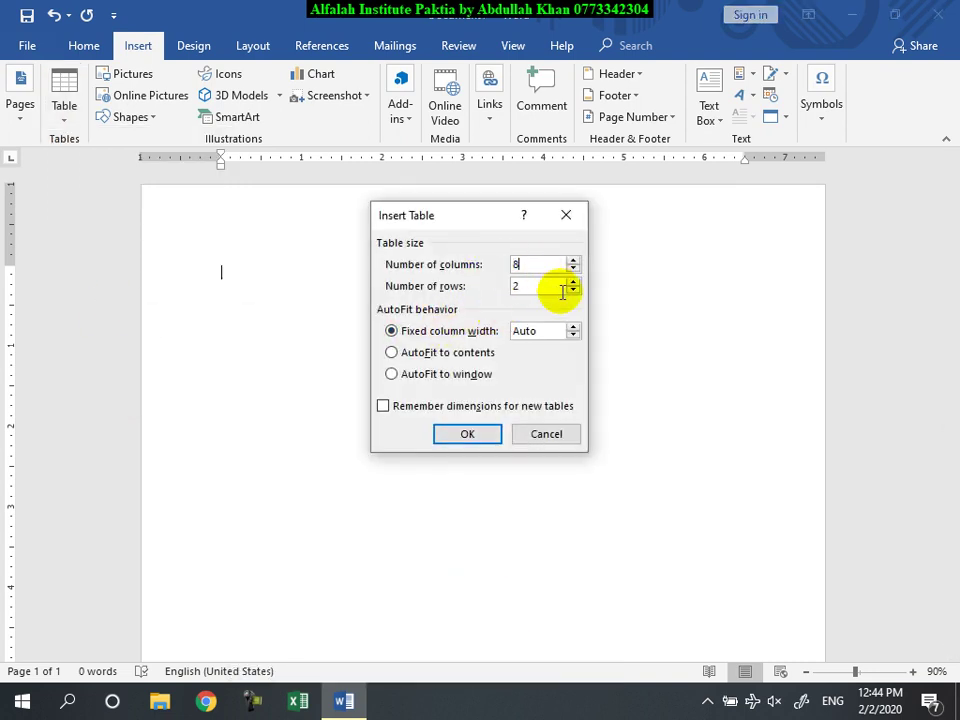
{"action": "key", "text": "Tab"}
{"action": "left_click", "coordinate": [546, 285]}
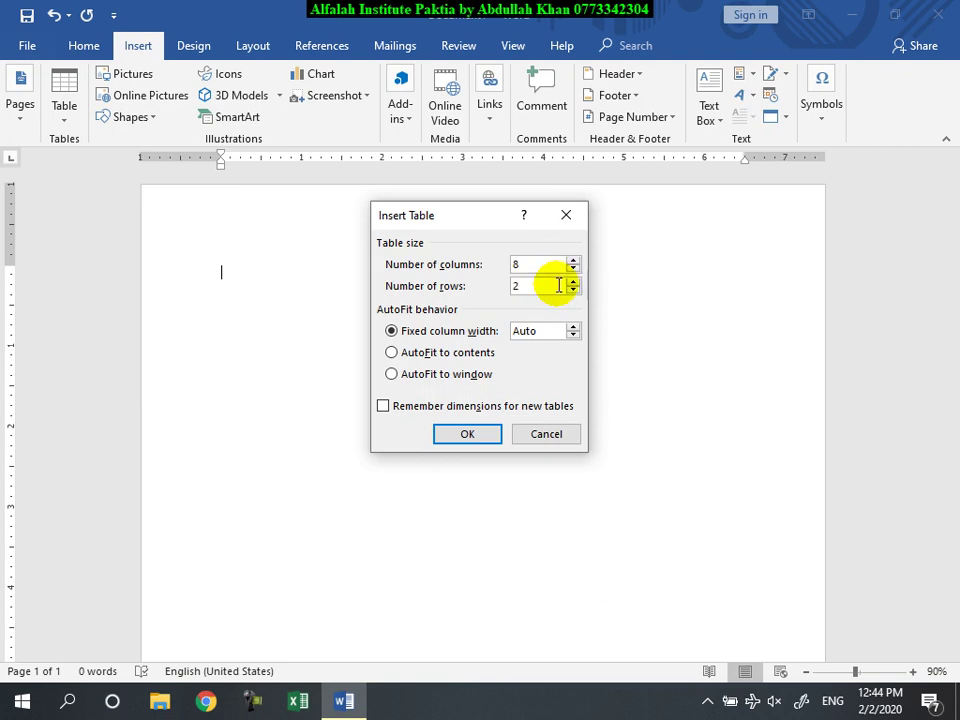
{"action": "type", "text": "0"}
{"action": "left_click", "coordinate": [572, 282]}
{"action": "left_click", "coordinate": [572, 282]}
{"action": "left_click", "coordinate": [572, 282]}
{"action": "left_click", "coordinate": [572, 282]}
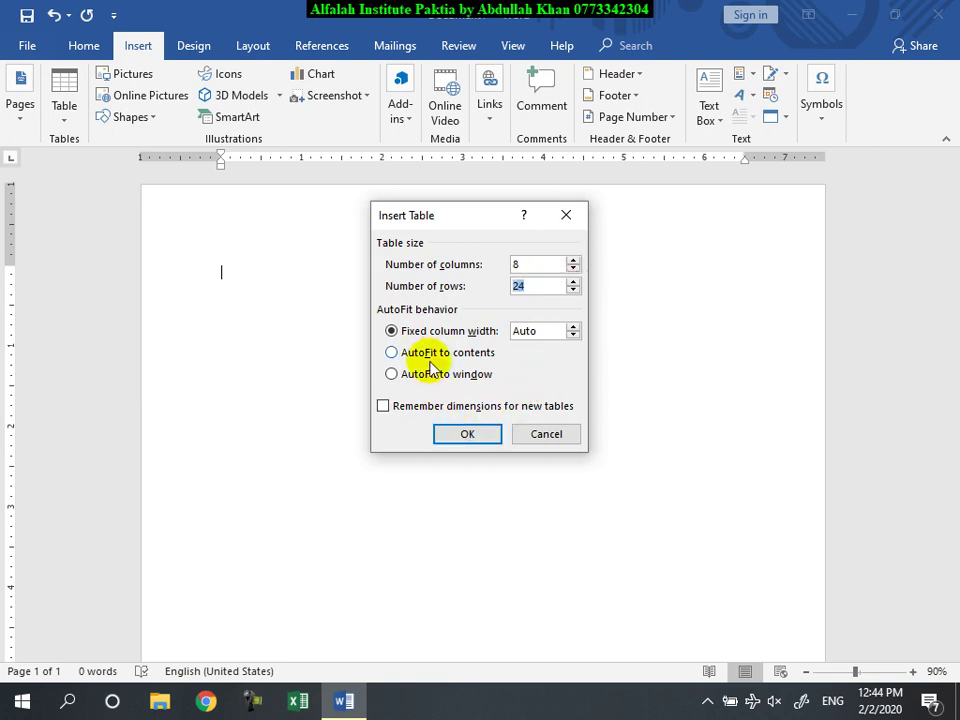
- Have the dimensions remembered for new tables, choose AutoFit to window, and insert the table
{"action": "left_click", "coordinate": [396, 410]}
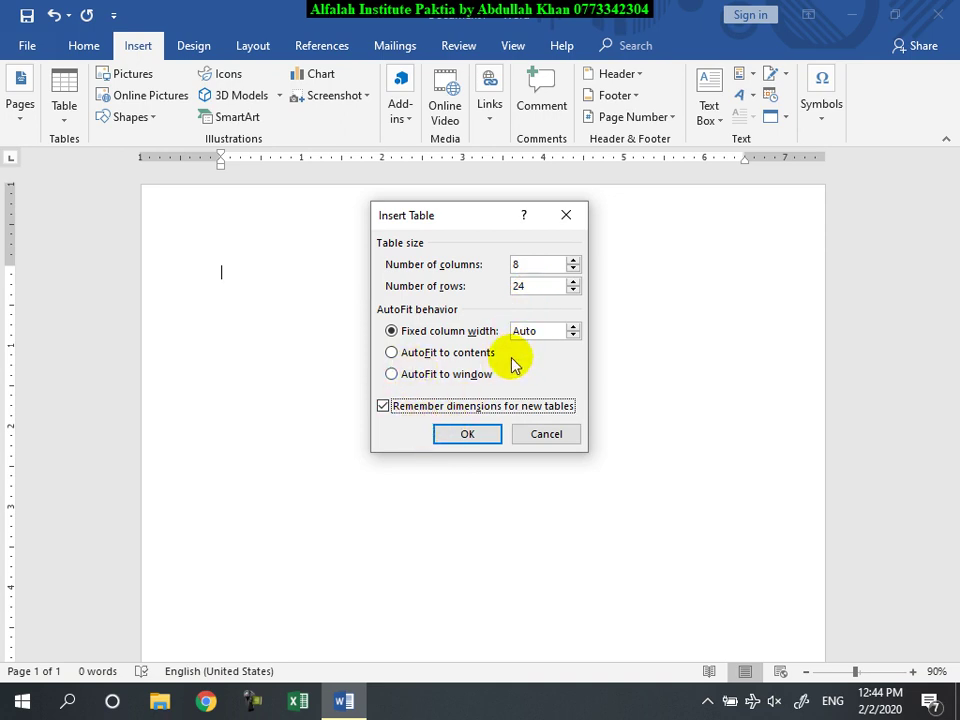
{"action": "left_click", "coordinate": [404, 373]}
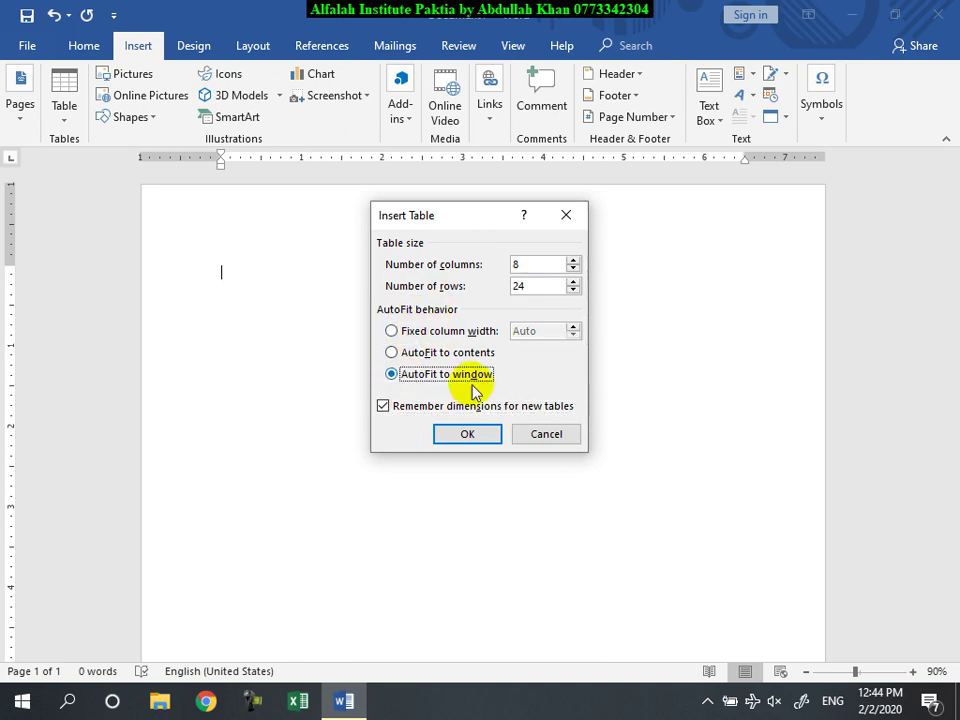
{"action": "left_click", "coordinate": [452, 433]}
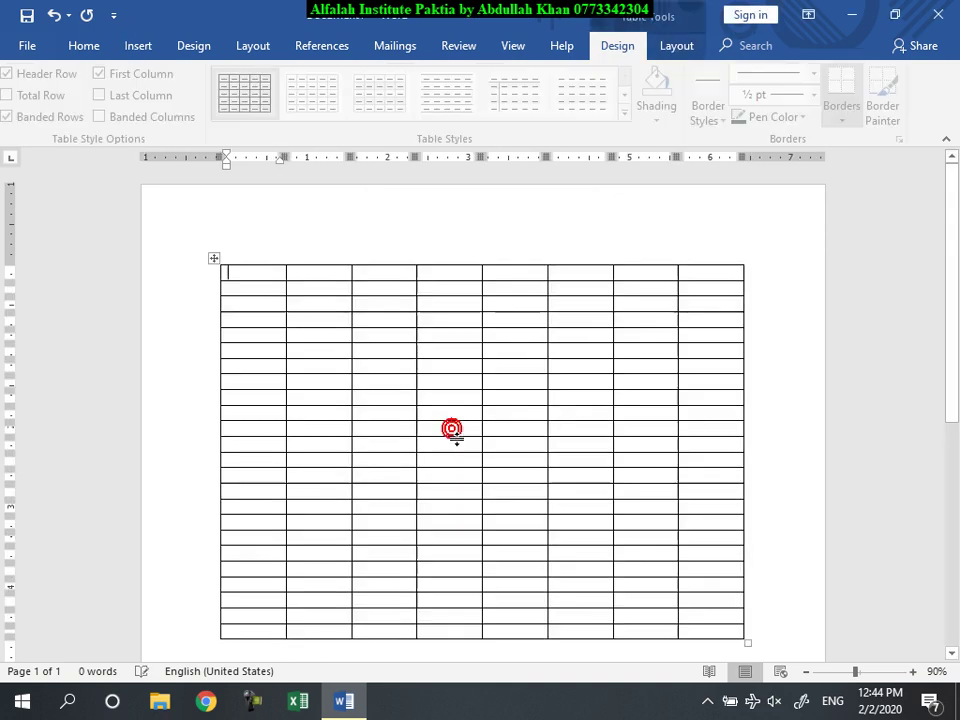
- Delete the 24-row table and insert an embedded Excel spreadsheet in the document
{"action": "key", "text": "ctrl+a"}
{"action": "key", "text": "Delete"}
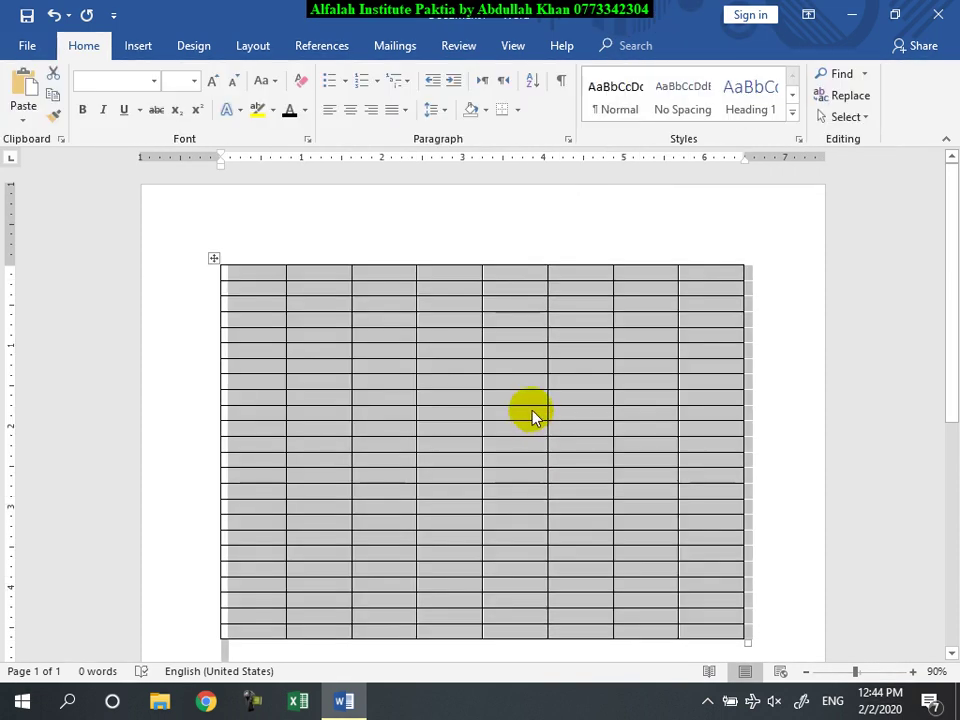
{"action": "left_click", "coordinate": [131, 47]}
{"action": "left_click", "coordinate": [72, 110]}
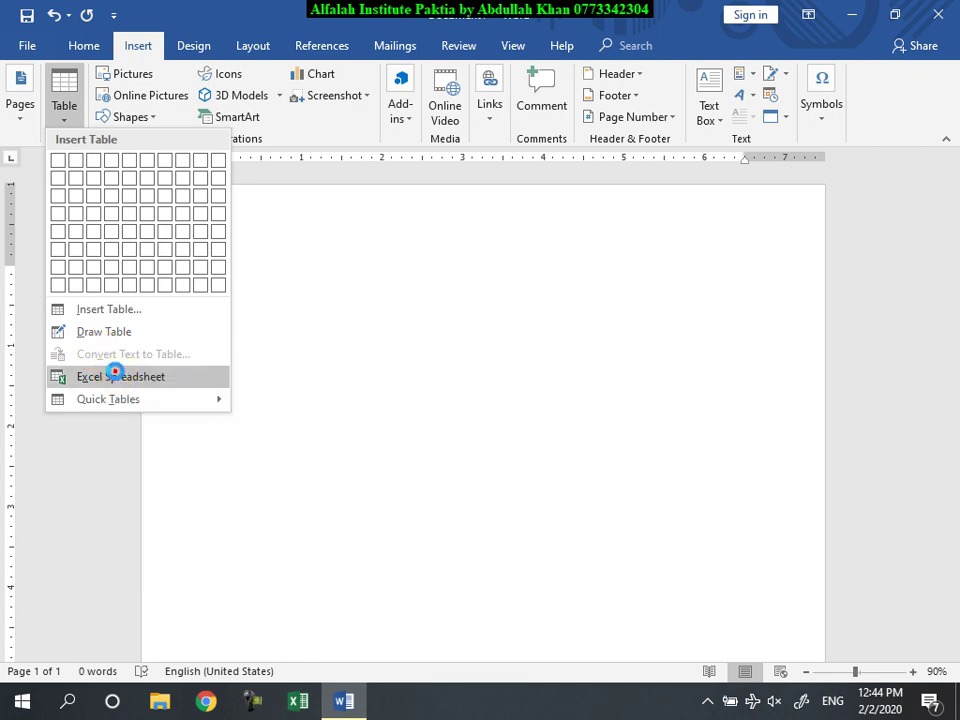
{"action": "left_click", "coordinate": [401, 371]}
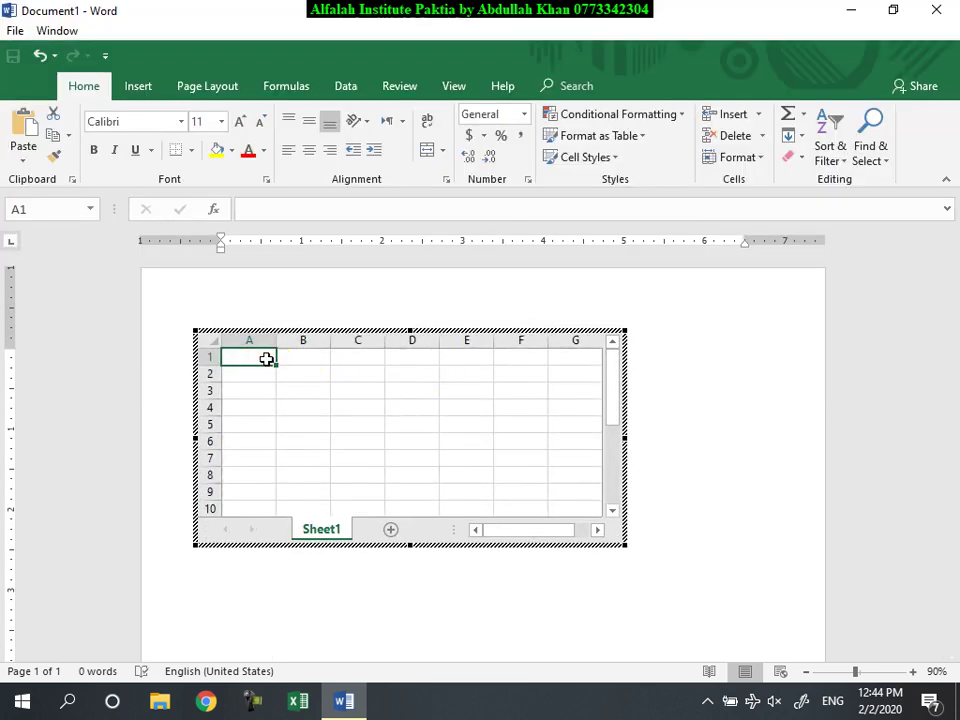
- Fill cells A1:G7 of the embedded spreadsheet with "jan", return to the document, and delete the spreadsheet
{"action": "left_click_drag", "start_coordinate": [266, 358], "coordinate": [537, 470]}
{"action": "type", "text": "jan"}
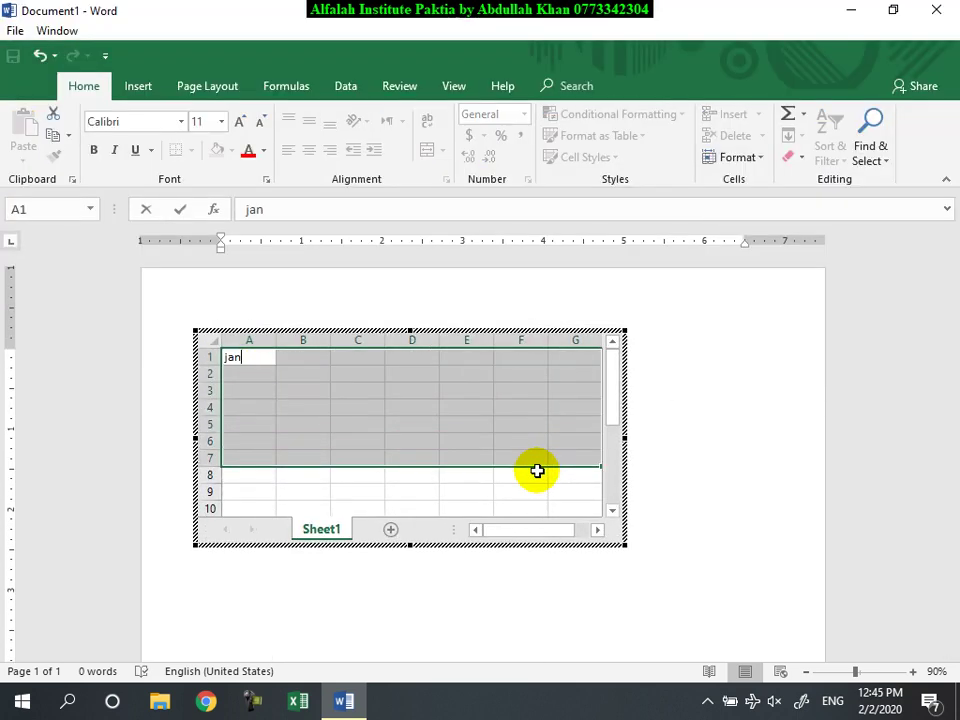
{"action": "key", "text": "ctrl+Return"}
{"action": "left_click", "coordinate": [722, 434]}
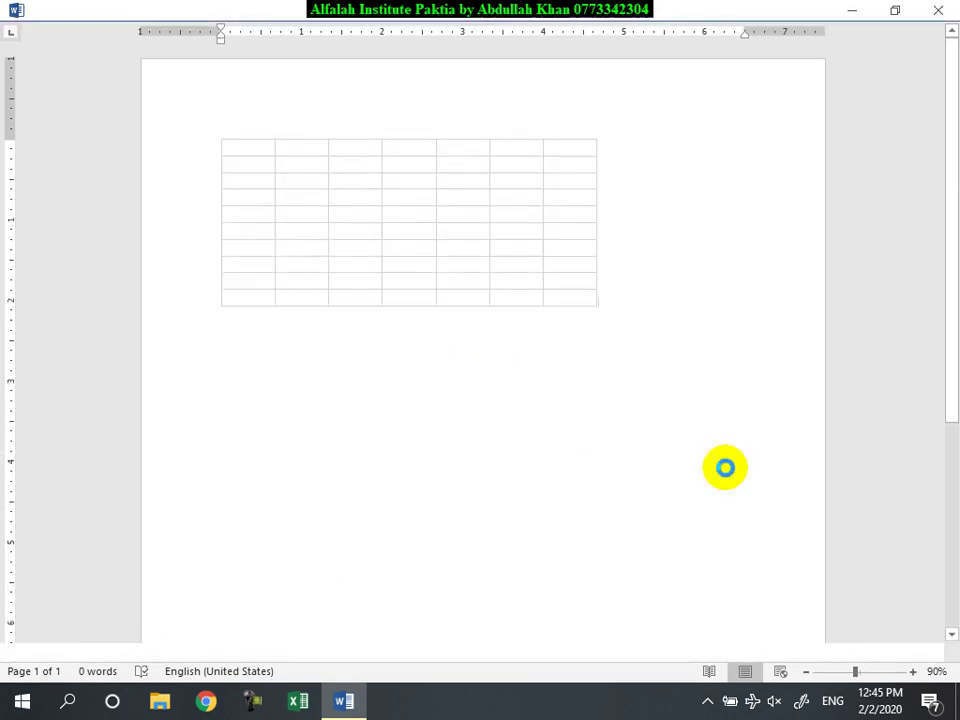
{"action": "left_click", "coordinate": [554, 375]}
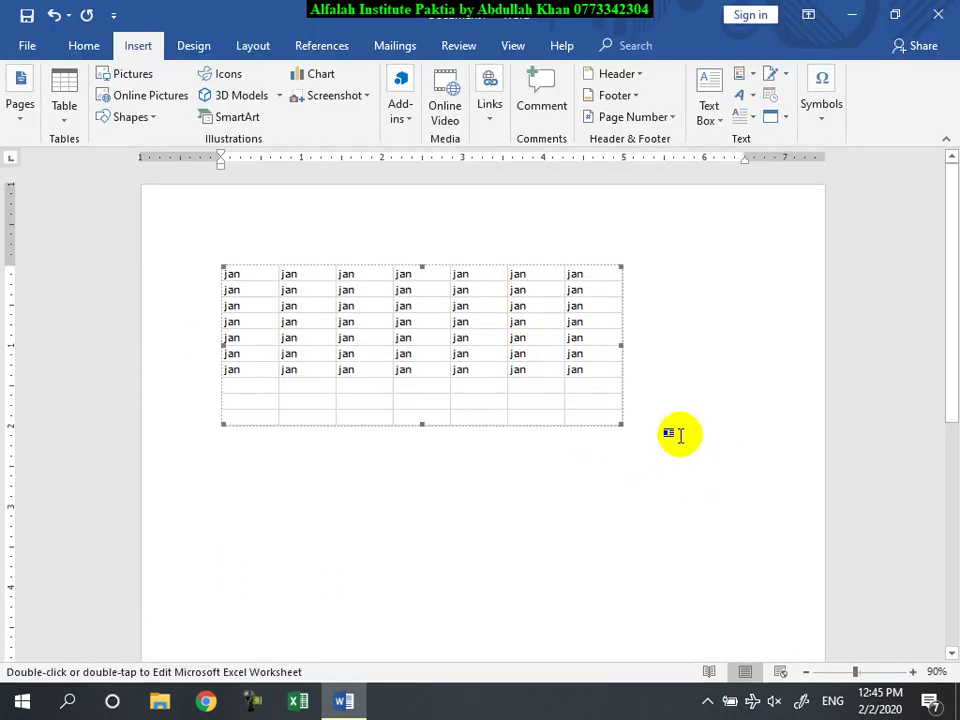
{"action": "key", "text": "Delete"}
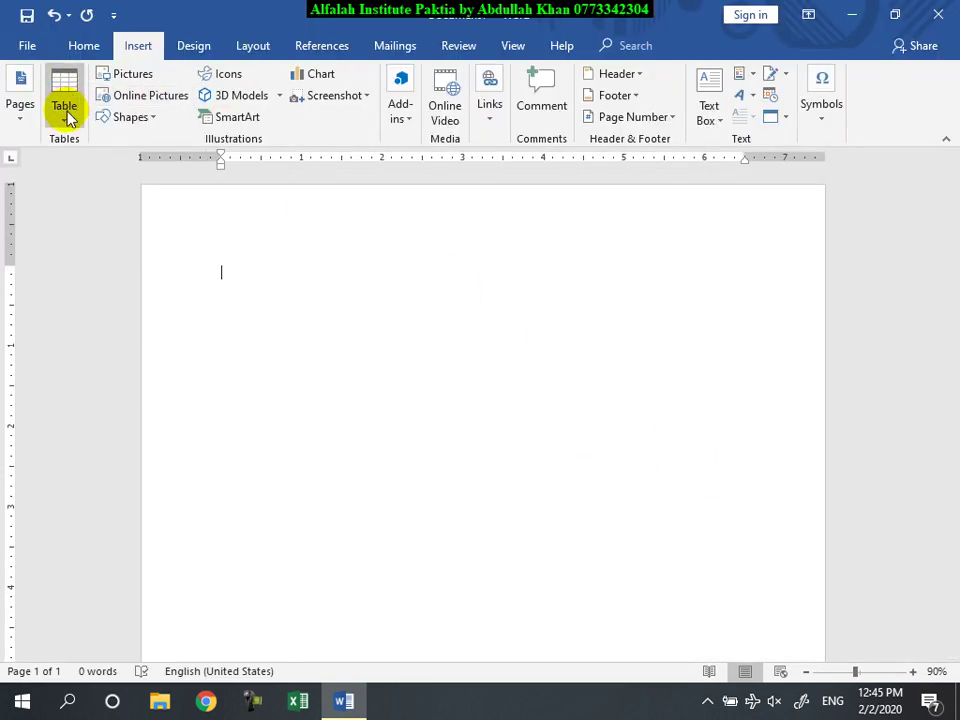
- Insert the built-in With Subheads 2 quick table into the empty document and look over the whole table
{"action": "left_click", "coordinate": [65, 108]}
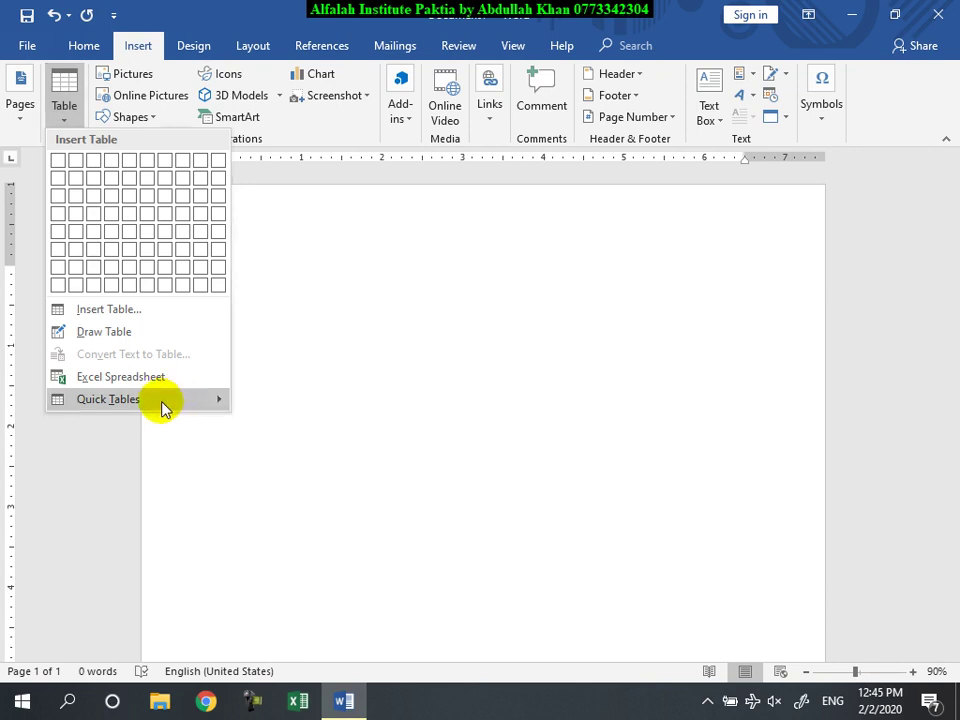
{"action": "mouse_move", "coordinate": [129, 405]}
{"action": "scroll", "coordinate": [395, 488], "scroll_direction": "down", "scroll_amount": 5}
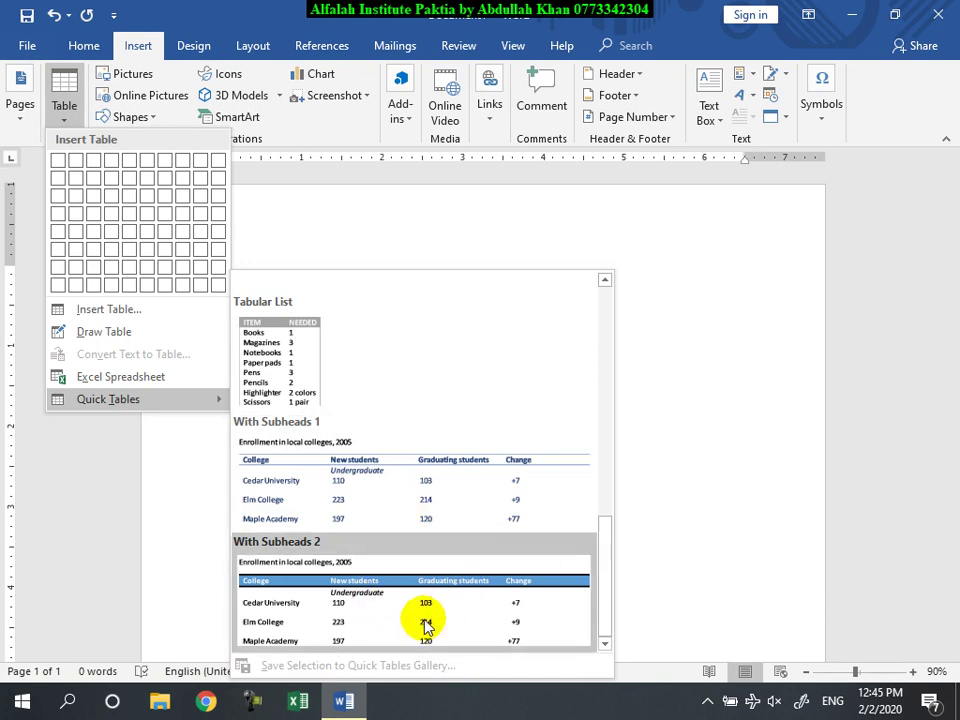
{"action": "left_click", "coordinate": [371, 612]}
{"action": "scroll", "coordinate": [495, 490], "scroll_direction": "down", "scroll_amount": 6}
{"action": "scroll", "coordinate": [499, 497], "scroll_direction": "up", "scroll_amount": 5}
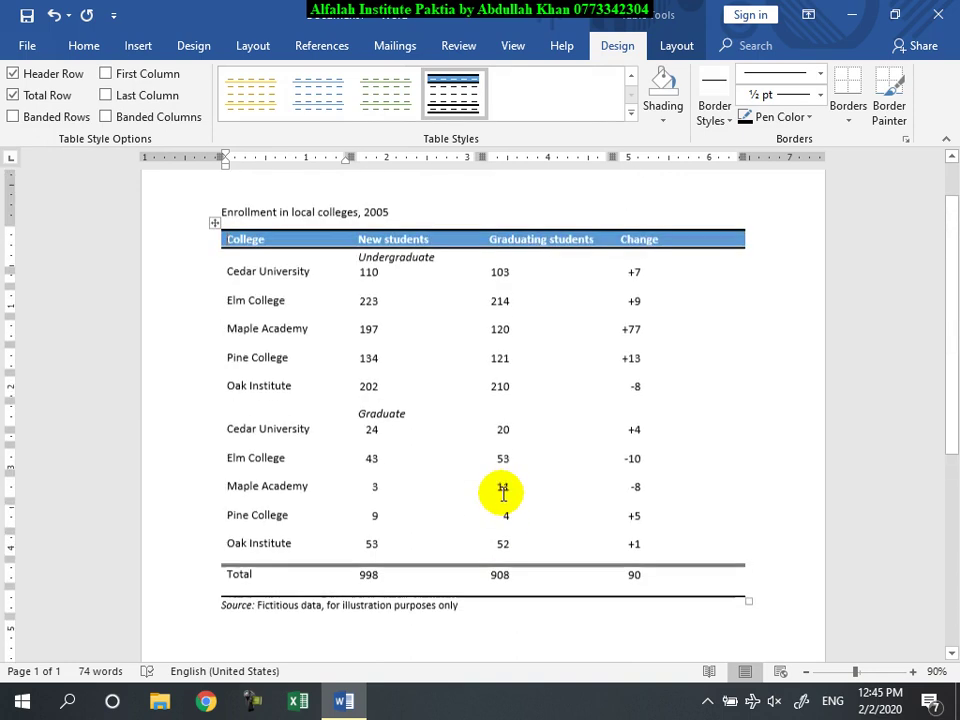
- Delete the whole college enrollment table with its caption and source text, and insert the Calendar 2 quick table instead
{"action": "key", "text": "ctrl+a"}
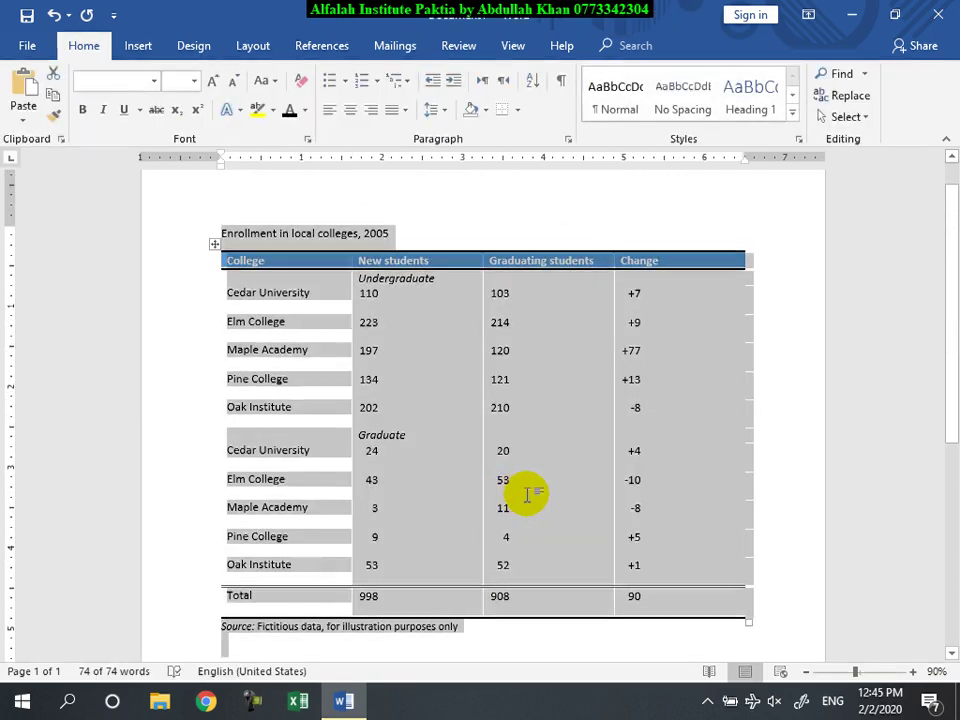
{"action": "key", "text": "Delete"}
{"action": "left_click", "coordinate": [139, 46]}
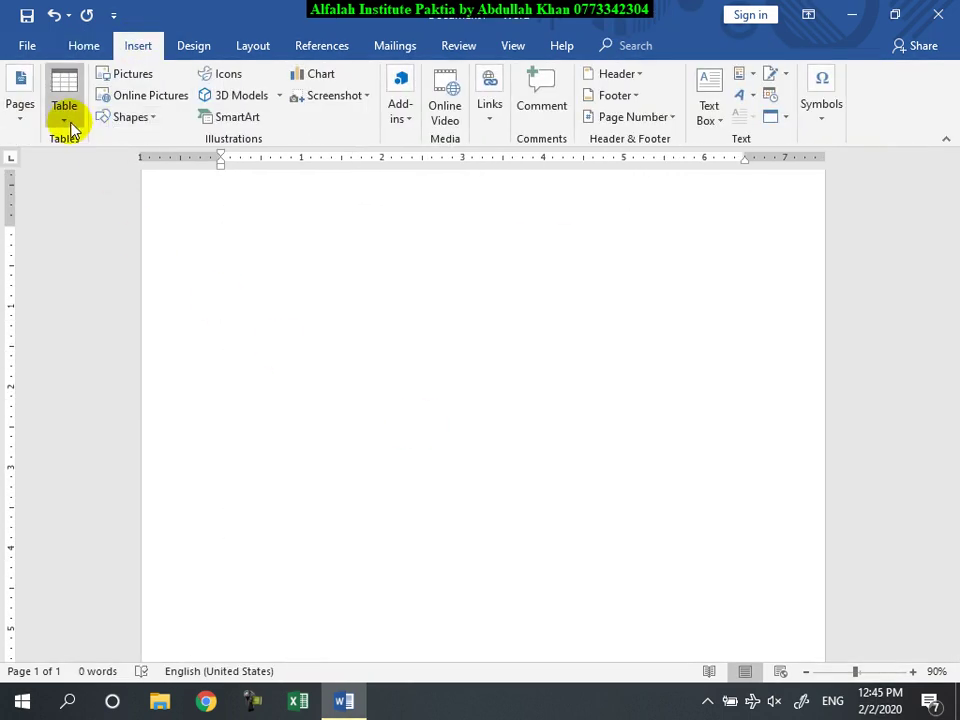
{"action": "left_click", "coordinate": [65, 118]}
{"action": "mouse_move", "coordinate": [190, 405]}
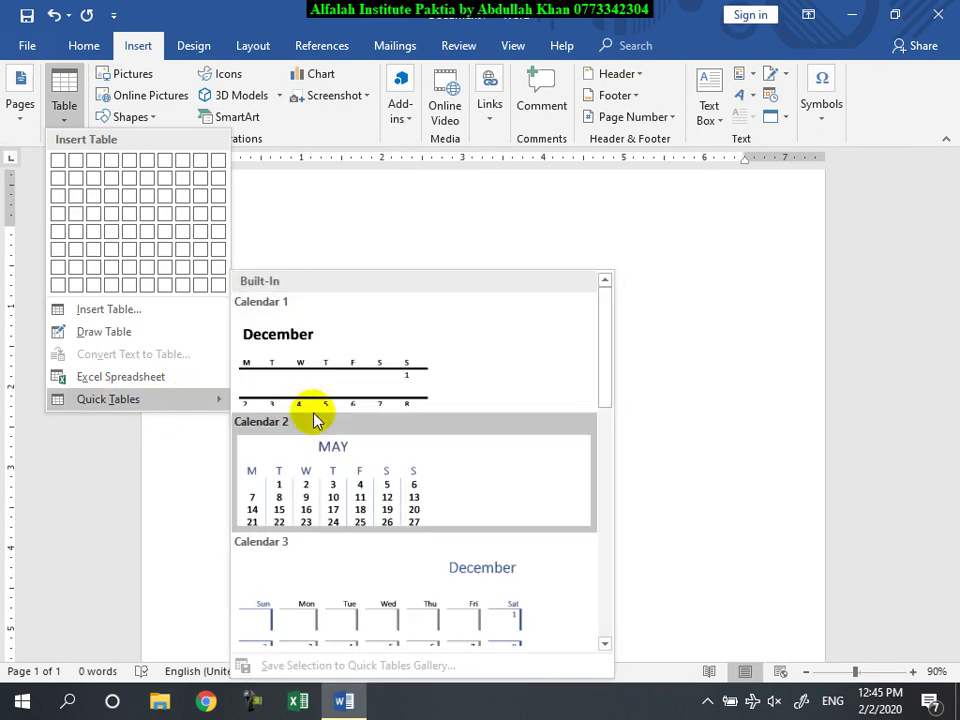
{"action": "left_click", "coordinate": [317, 470]}
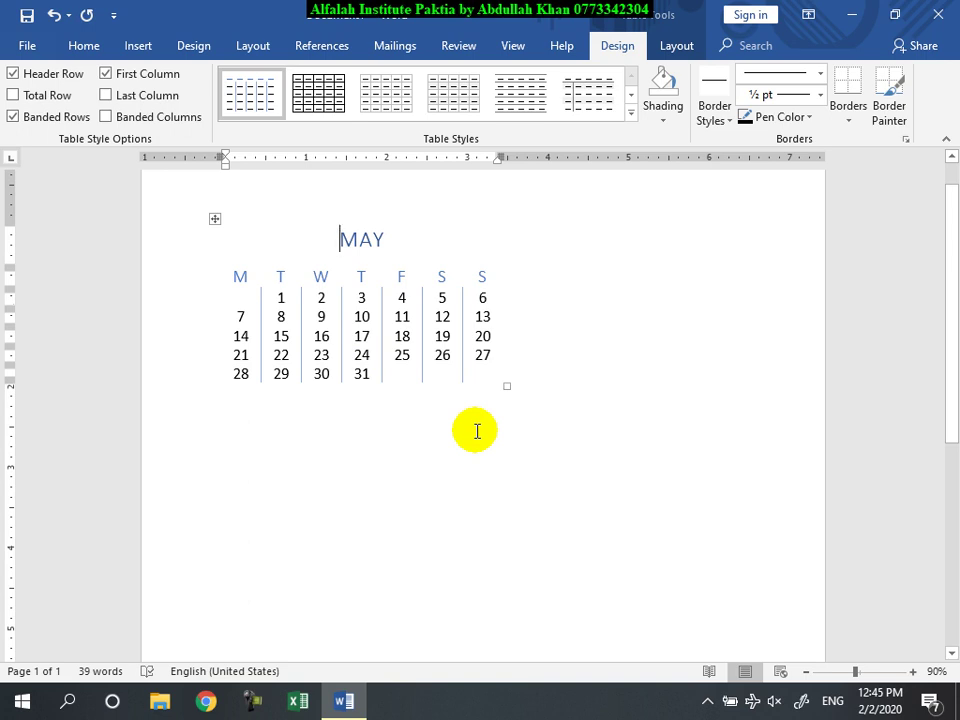
- Delete the May calendar from the document and close Word without saving the document
{"action": "left_click", "coordinate": [338, 472]}
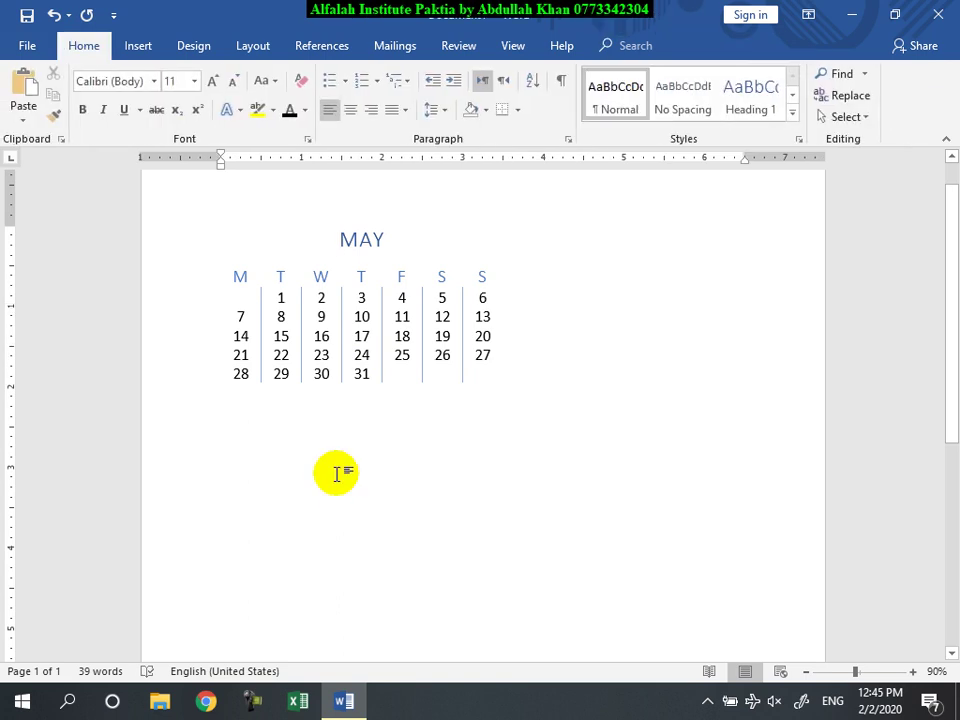
{"action": "key", "text": "ctrl+a"}
{"action": "key", "text": "Delete"}
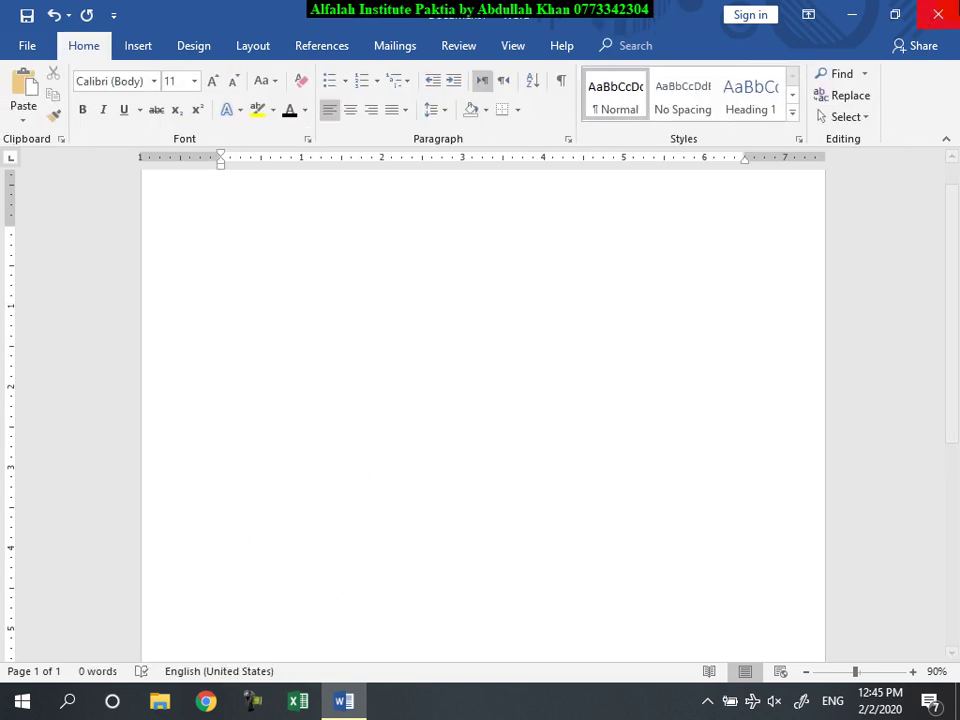
{"action": "left_click", "coordinate": [950, 8]}
{"action": "left_click", "coordinate": [480, 390]}
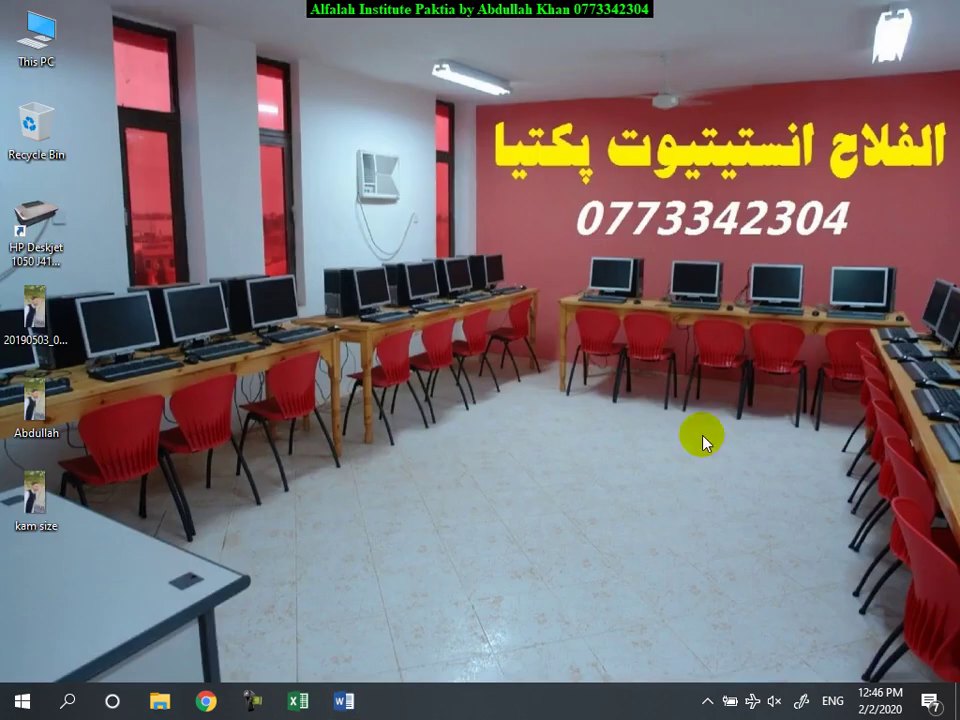